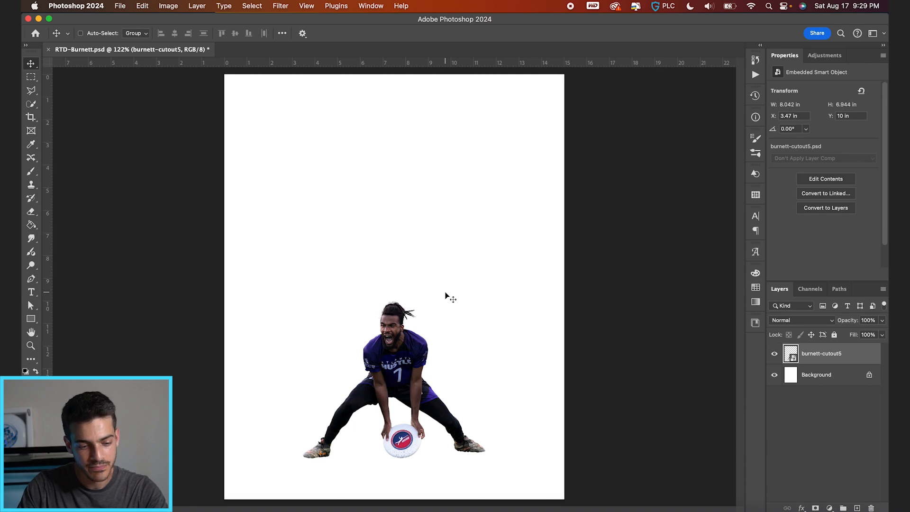
# Switch to Finder, preview burnett-cutout4.psd and place it in the RTD-Burnett poster in Photoshop.
pyautogui.press('super+Tab')
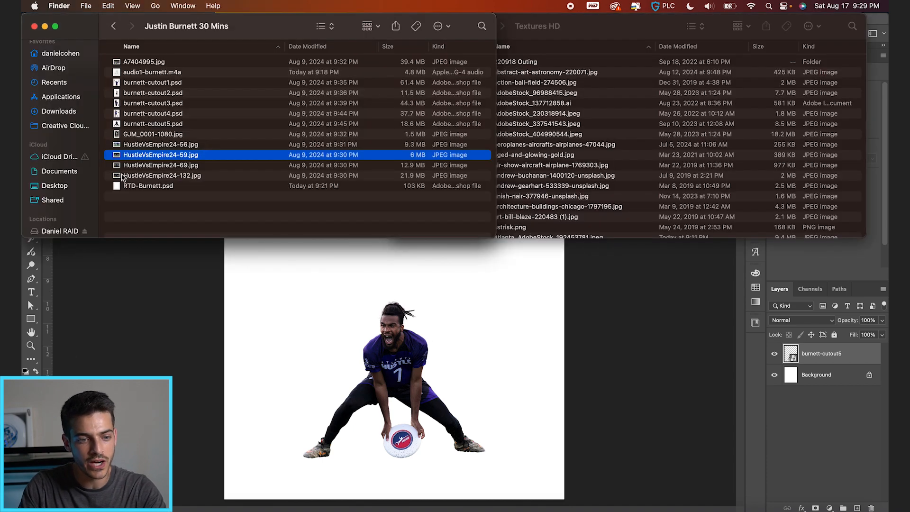
pyautogui.click(161, 125)
pyautogui.press('Up')
pyautogui.press('space')
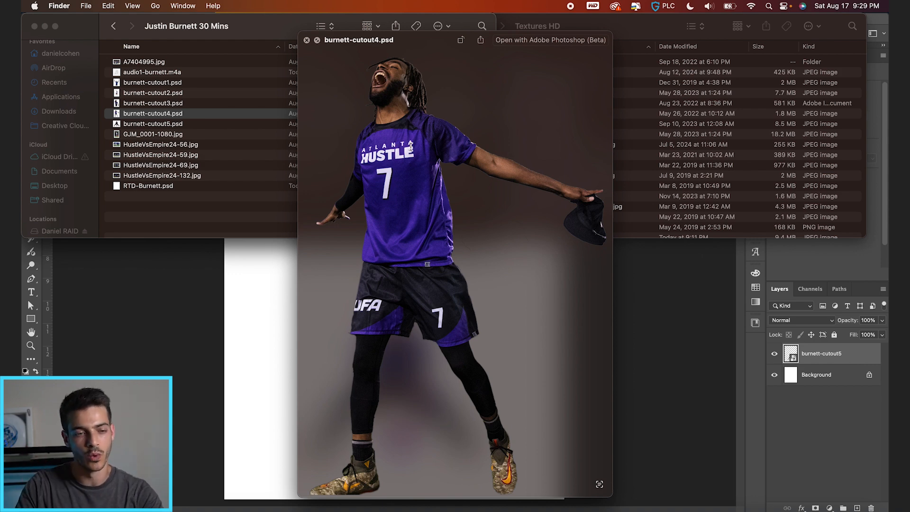
pyautogui.press('space')
pyautogui.moveTo(153, 117); pyautogui.dragTo(395, 319)
# Line up the placed burnett-cutout4 player's head beside the crouching player's head, scaling the cutout to about 99.4%.
pyautogui.moveTo(456, 233); pyautogui.dragTo(445, 295)
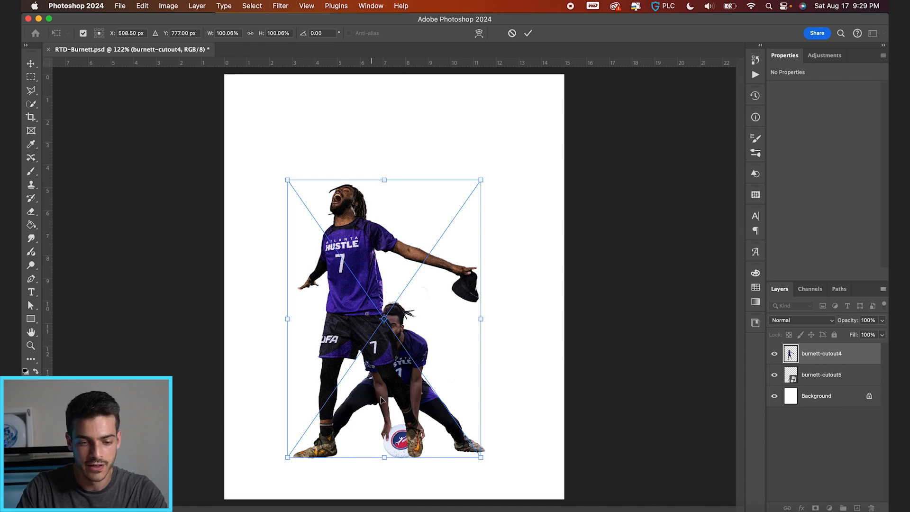
pyautogui.moveTo(426, 306)
pyautogui.mouseDown()
pyautogui.moveTo(401, 290)
pyautogui.moveTo(431, 279)
pyautogui.moveTo(401, 271)
pyautogui.moveTo(432, 294)
pyautogui.moveTo(435, 315)
pyautogui.mouseUp()
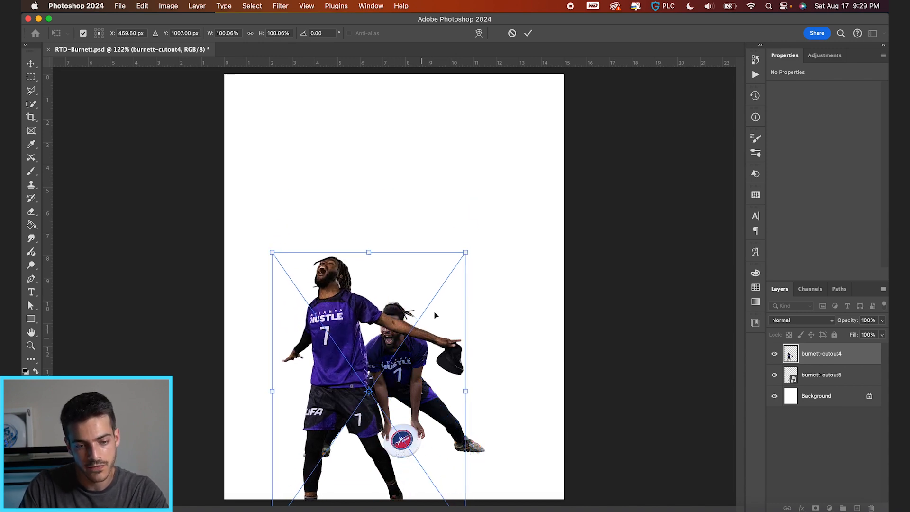
pyautogui.scroll(3, 408, 344)
pyautogui.moveTo(416, 360); pyautogui.dragTo(417, 402)
pyautogui.moveTo(483, 283); pyautogui.dragTo(481, 284)
pyautogui.moveTo(430, 427); pyautogui.dragTo(451, 428)
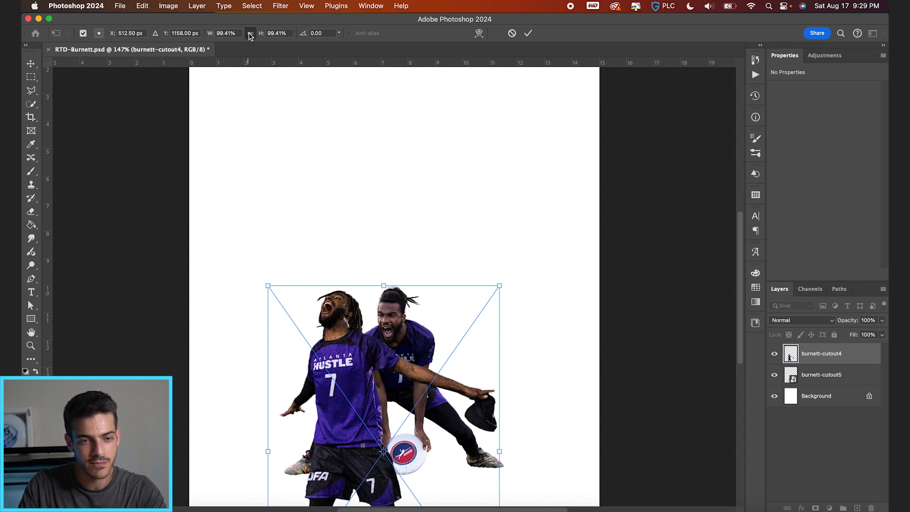
# Enlarge burnett-cutout4 by a factor of 1.6, reposition it, and stack burnett-cutout5 above it.
pyautogui.click(281, 32)
pyautogui.write('*1.6')
pyautogui.press('Return')
pyautogui.press('Return')
pyautogui.moveTo(414, 297); pyautogui.dragTo(432, 265)
pyautogui.click(803, 374)
pyautogui.moveTo(803, 375); pyautogui.dragTo(806, 352)
# Place burnett-cutout3.psd from Finder in the poster and scale it to about 115.6% beside the shouting player.
pyautogui.press('super+Tab')
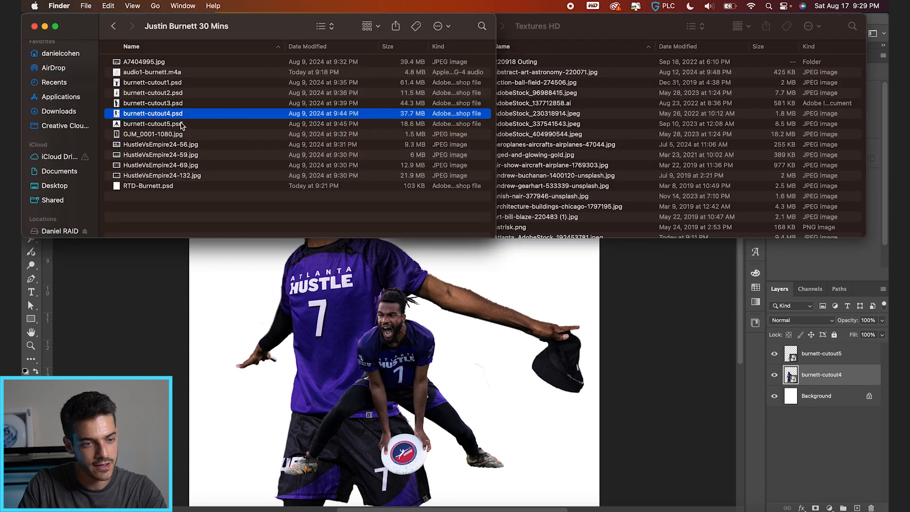
pyautogui.moveTo(167, 107); pyautogui.dragTo(474, 253)
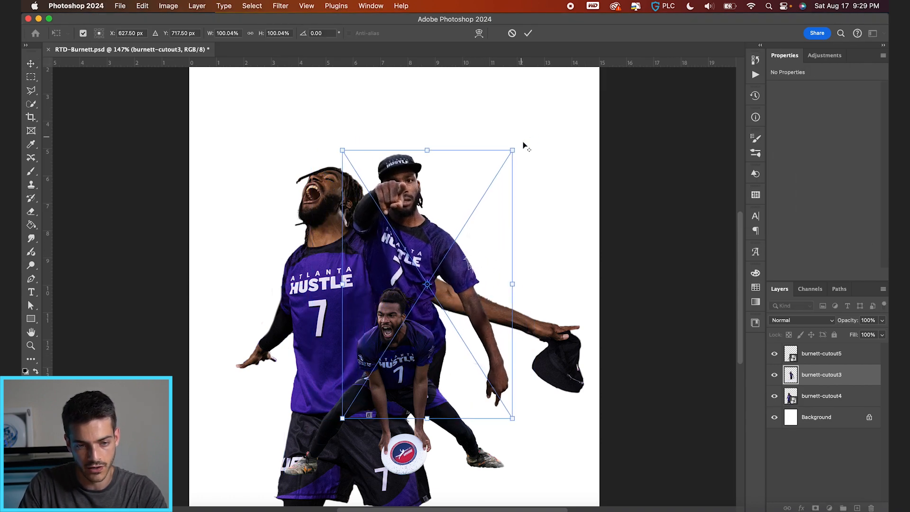
pyautogui.moveTo(515, 150); pyautogui.dragTo(527, 131)
pyautogui.moveTo(504, 267); pyautogui.dragTo(481, 276)
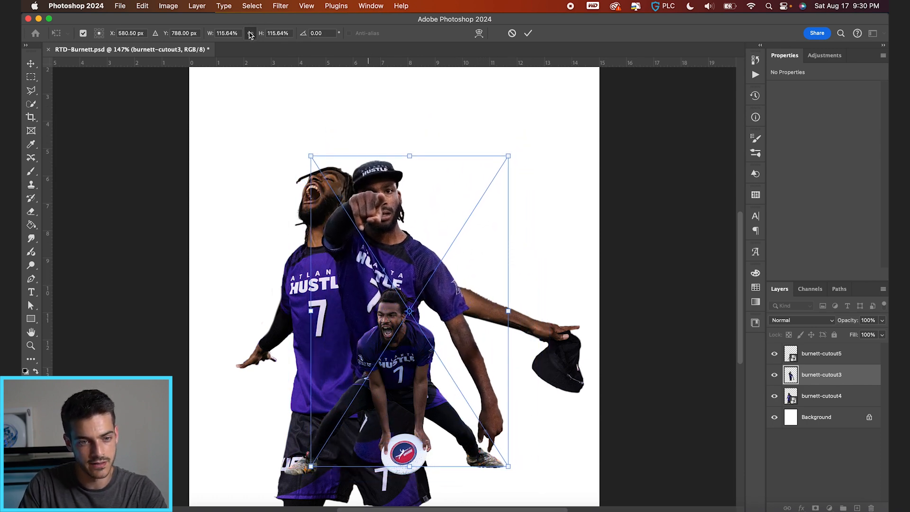
# Enlarge burnett-cutout3 to about 10.7 × 17.9 in, reposition it, and stack its layer beneath burnett-cutout4.
pyautogui.moveTo(284, 32); pyautogui.dragTo(355, 33)
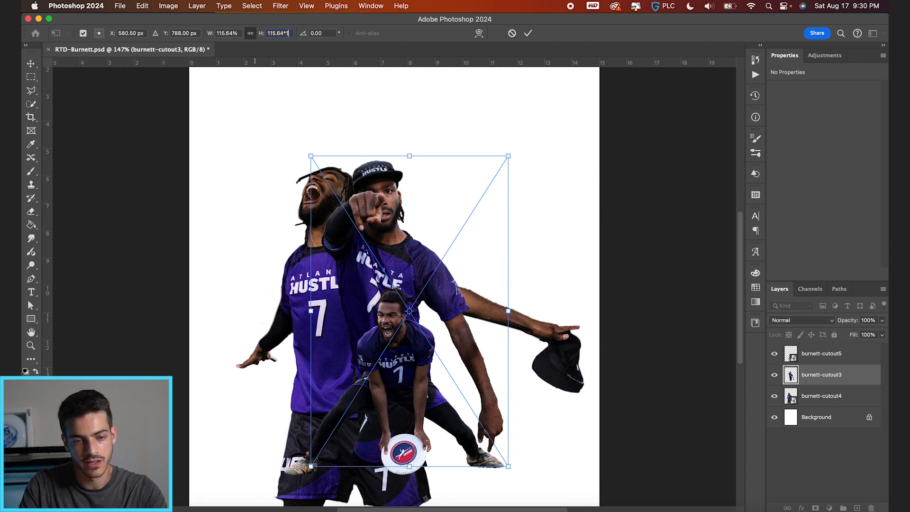
pyautogui.press('Return')
pyautogui.moveTo(463, 235); pyautogui.dragTo(461, 196)
pyautogui.scroll(-4, 461, 196)
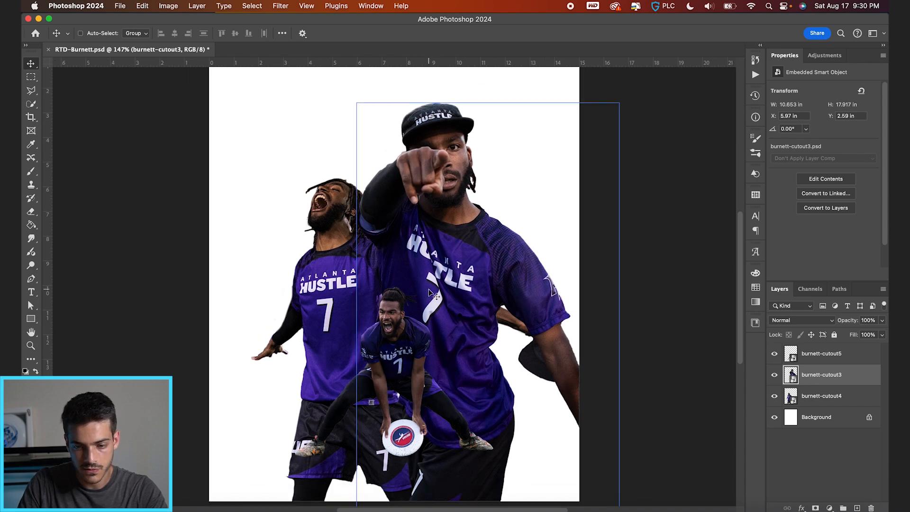
pyautogui.moveTo(787, 379); pyautogui.dragTo(792, 397)
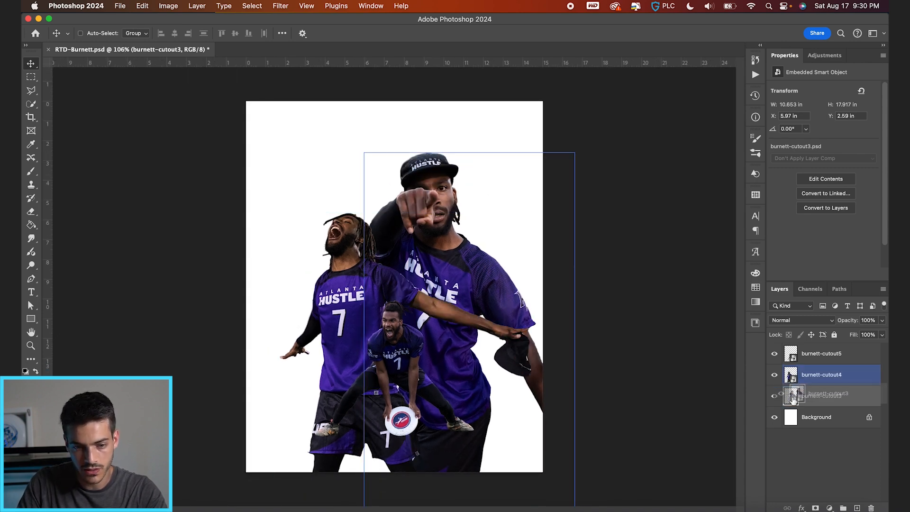
# Move all three player cutouts together about 0.6 in left and 0.76 in up.
pyautogui.click(817, 356)
pyautogui.keyDown('shift'); pyautogui.click(817, 356); pyautogui.keyUp('shift')
pyautogui.moveTo(610, 317); pyautogui.dragTo(599, 304)
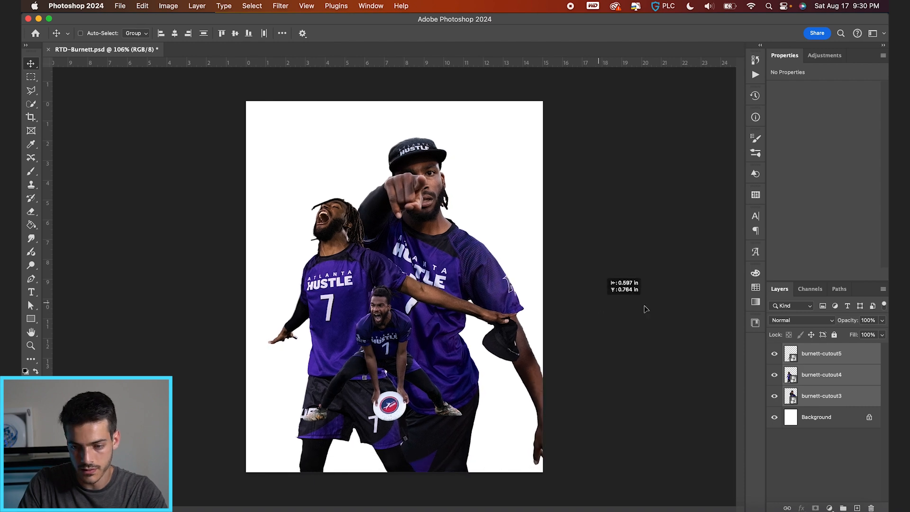
# Center burnett-cutout5 horizontally on the canvas and shift it slightly down.
pyautogui.keyDown('super'); pyautogui.click(496, 364); pyautogui.keyUp('super')
pyautogui.press('super+a')
pyautogui.click(174, 33)
pyautogui.press('super+d')
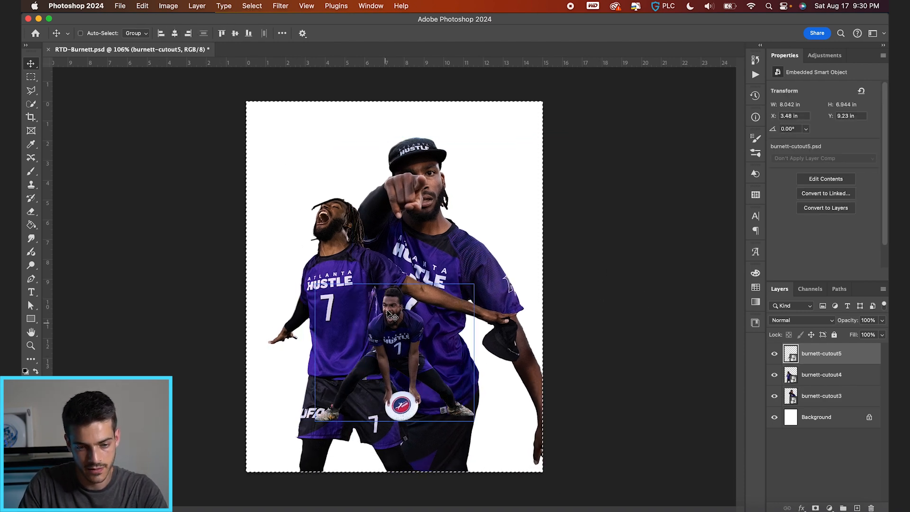
pyautogui.moveTo(441, 320); pyautogui.dragTo(441, 325)
# Move burnett-cutout4 and burnett-cutout3 together about 0.8 in up.
pyautogui.click(822, 375)
pyautogui.keyDown('shift'); pyautogui.click(815, 396); pyautogui.keyUp('shift')
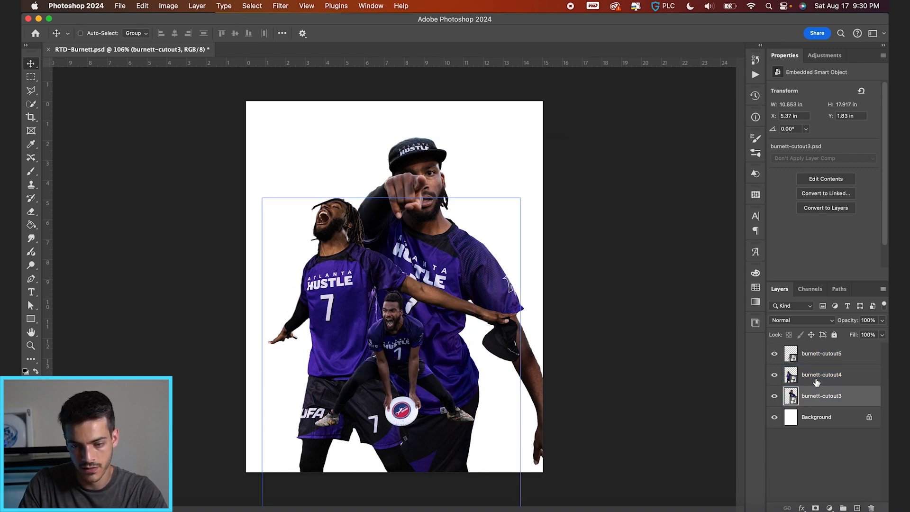
pyautogui.moveTo(628, 327); pyautogui.dragTo(629, 311)
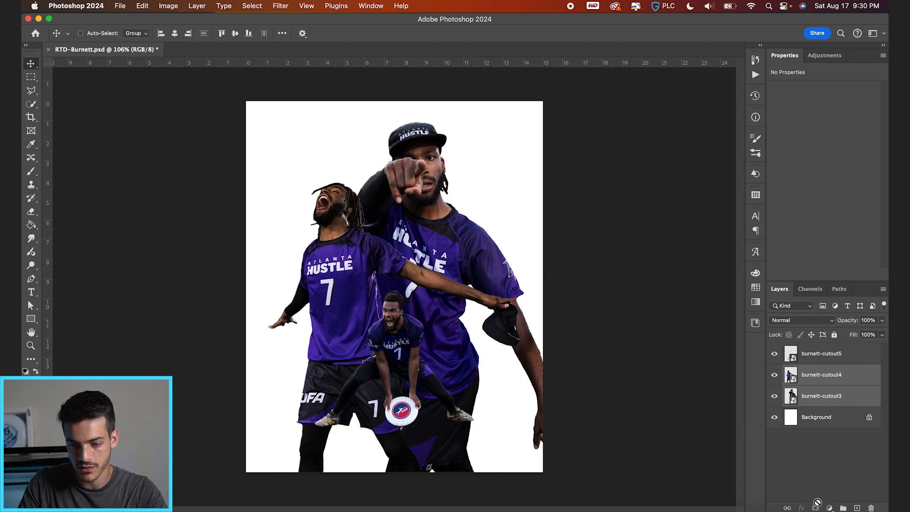
# Group the burnett-cutout4 and burnett-cutout3 layers and add a layer mask to the group.
pyautogui.click(815, 400)
pyautogui.keyDown('shift'); pyautogui.click(825, 381); pyautogui.keyUp('shift')
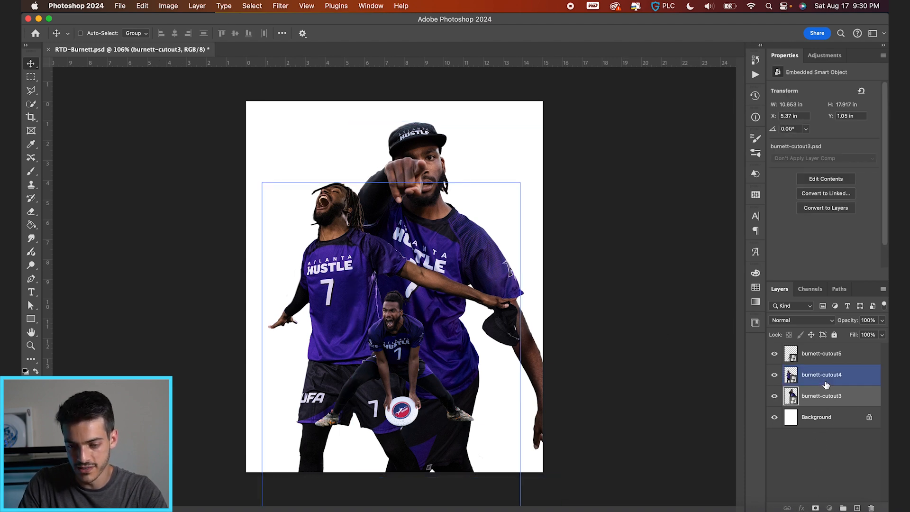
pyautogui.click(843, 507)
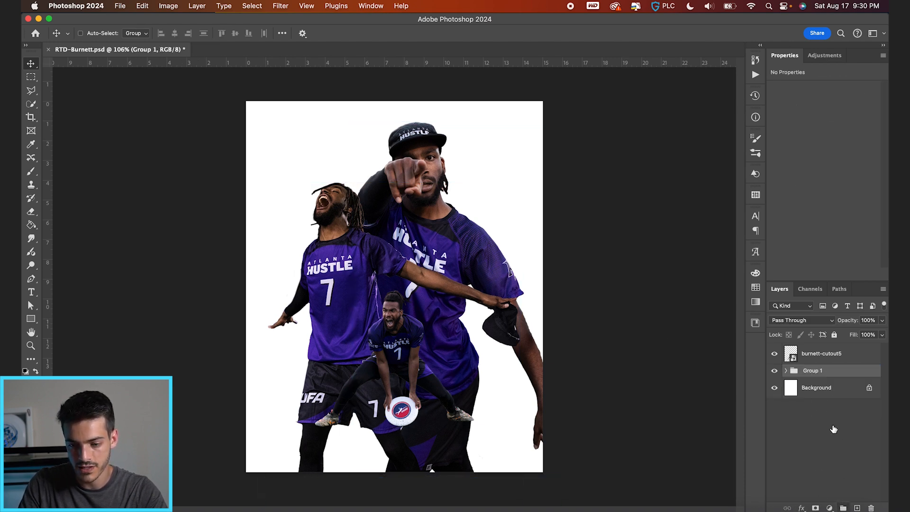
pyautogui.click(816, 509)
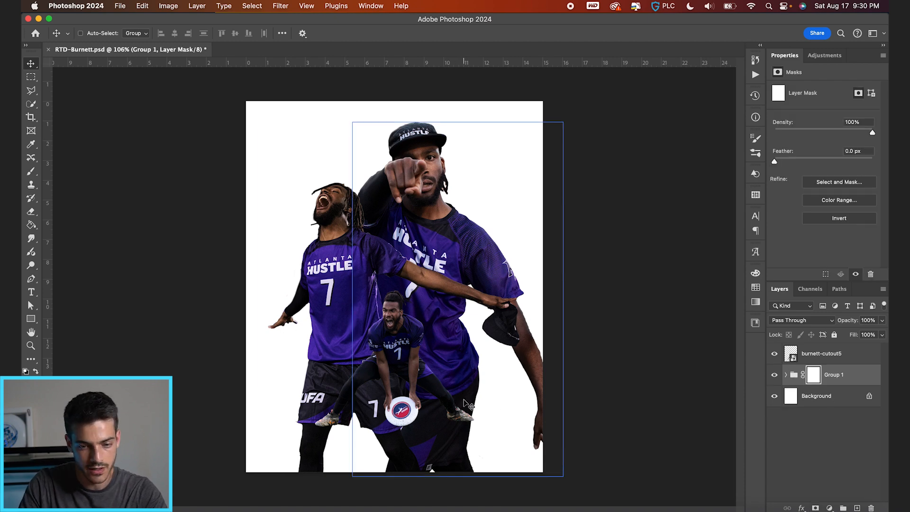
# Fade out the lower part of the two-player group with a gradient on its mask, and shift all the players slightly down.
pyautogui.press('g')
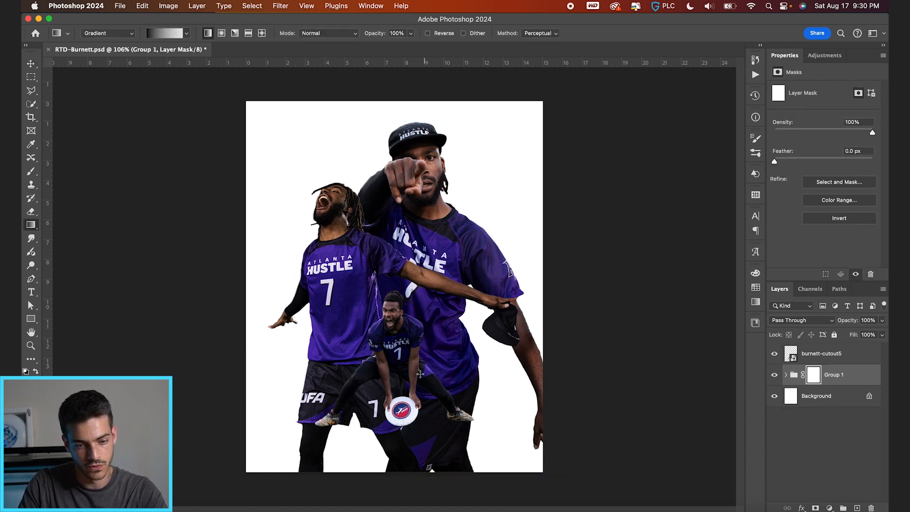
pyautogui.moveTo(397, 382); pyautogui.dragTo(395, 262)
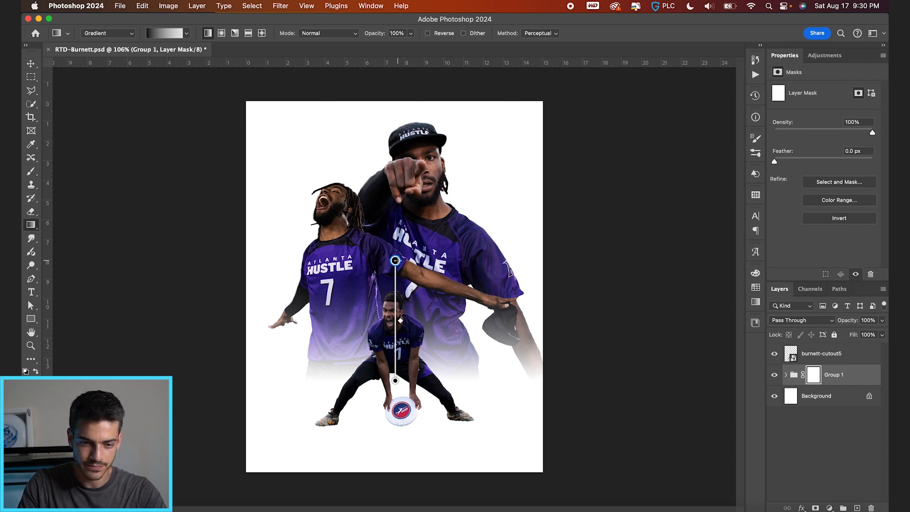
pyautogui.press('v')
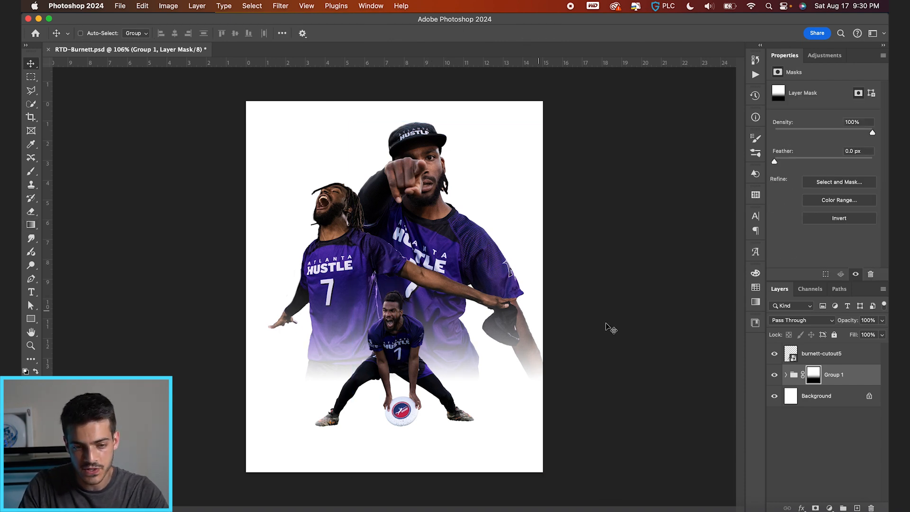
pyautogui.keyDown('shift'); pyautogui.click(809, 361); pyautogui.keyUp('shift')
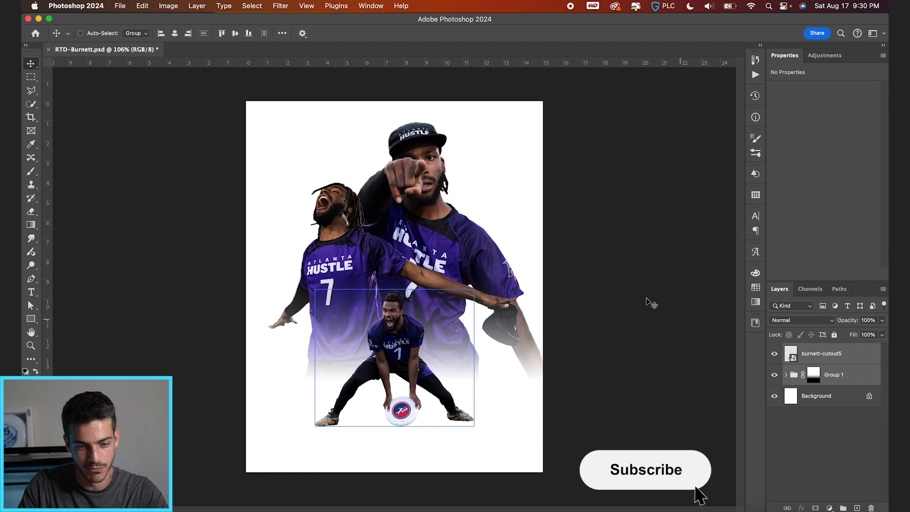
pyautogui.moveTo(606, 276); pyautogui.dragTo(610, 280)
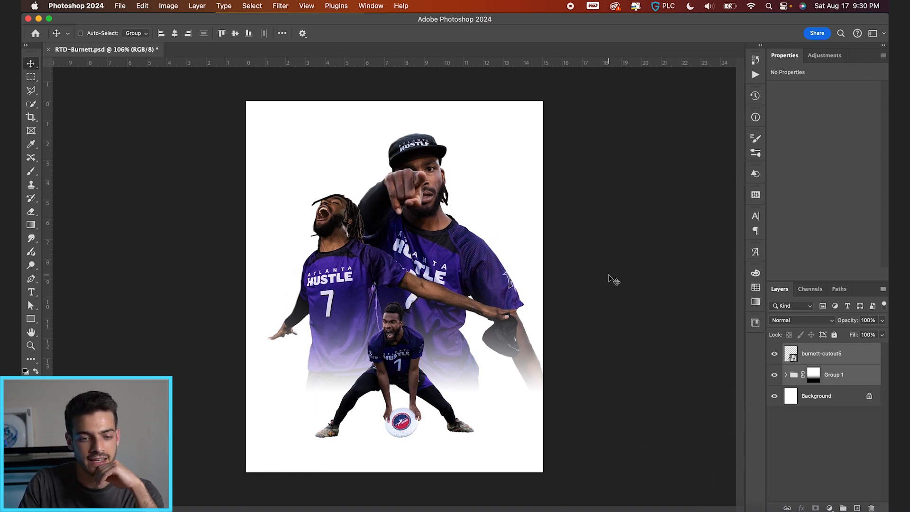
# Sort the Textures HD folder in Finder by date modified and place the Atlanta_AdobeStock_192453781 skyline image in the poster.
pyautogui.click(157, 510)
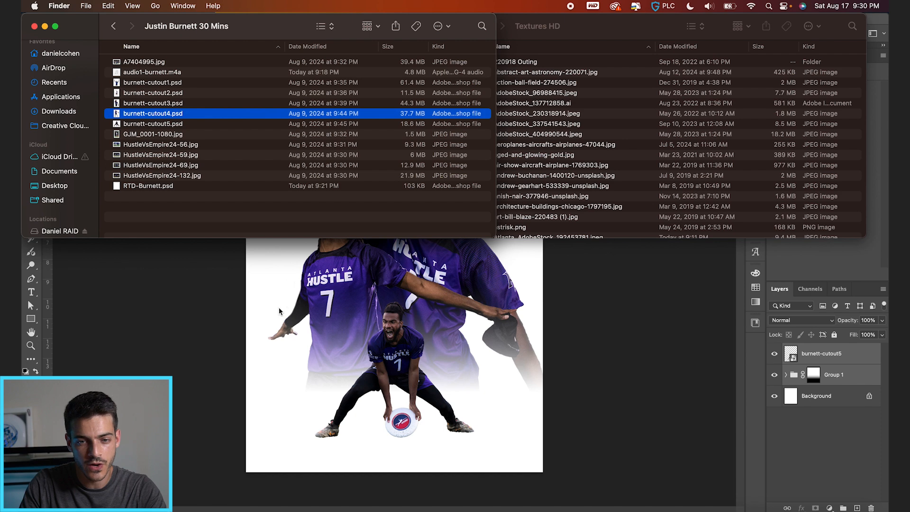
pyautogui.click(552, 125)
pyautogui.scroll(1, 548, 103)
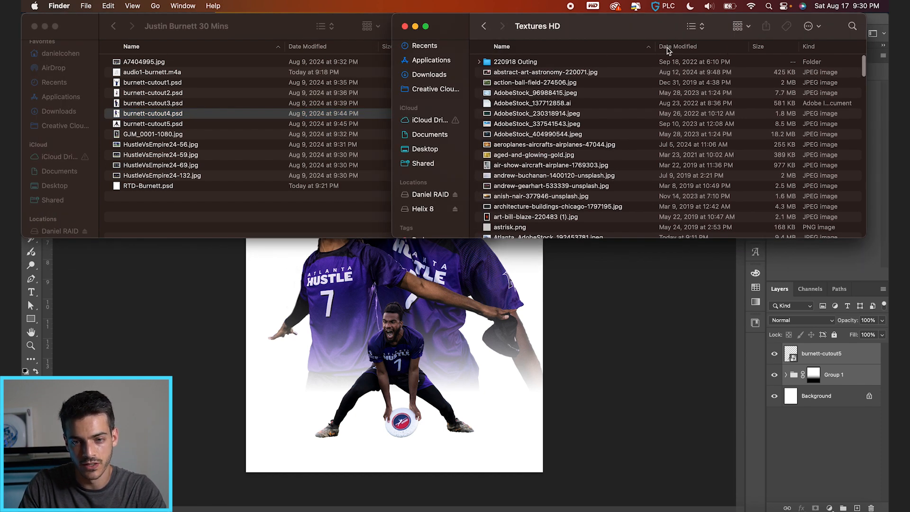
pyautogui.click(631, 47)
pyautogui.click(677, 46)
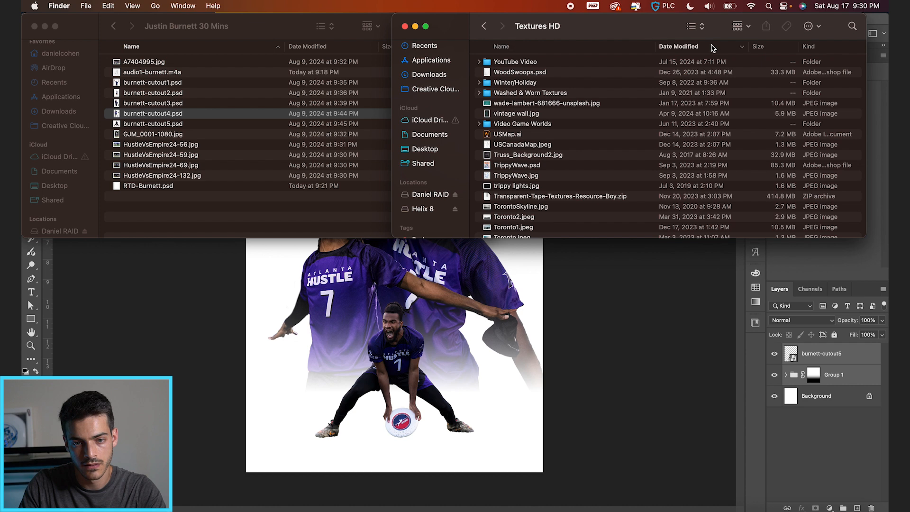
pyautogui.moveTo(540, 64); pyautogui.dragTo(396, 386)
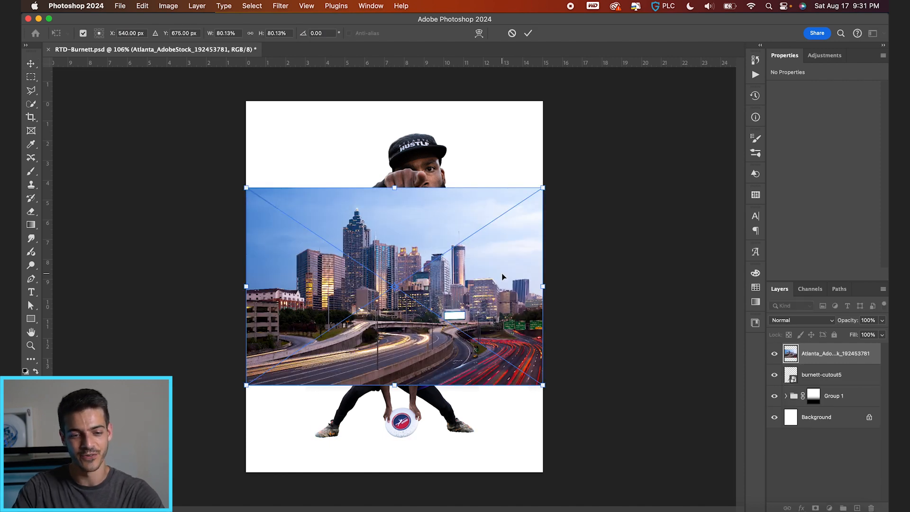
# Enlarge the Atlanta skyline image to about 24 × 16 in and stack it behind the players, adjusting its vertical position.
pyautogui.moveTo(542, 189); pyautogui.dragTo(639, 141)
pyautogui.press('Return')
pyautogui.moveTo(793, 353); pyautogui.dragTo(800, 406)
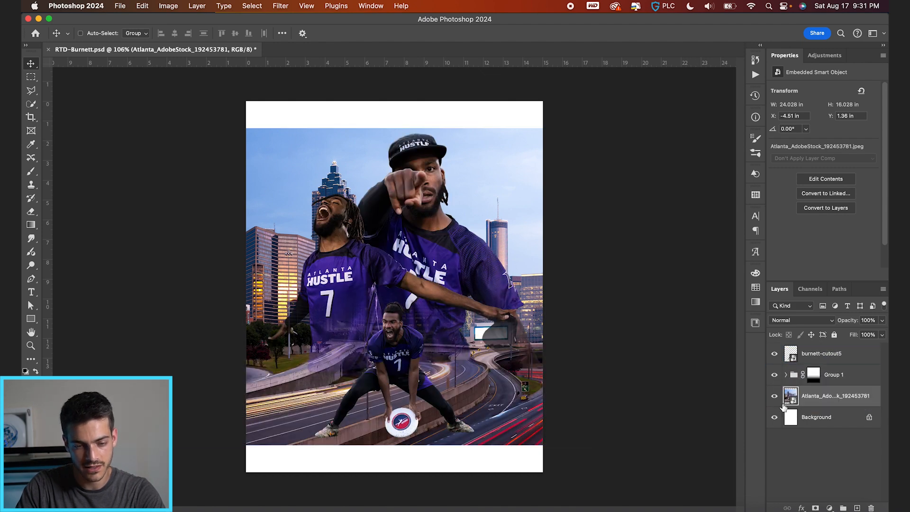
pyautogui.moveTo(545, 315)
pyautogui.mouseDown()
pyautogui.moveTo(542, 275)
pyautogui.moveTo(542, 333)
pyautogui.moveTo(549, 283)
pyautogui.moveTo(547, 307)
pyautogui.mouseUp()
# Bring the skyline layer to the top of the layer stack and position the image at about Y 1.5 in.
pyautogui.moveTo(792, 394); pyautogui.dragTo(797, 351)
pyautogui.moveTo(496, 282); pyautogui.dragTo(496, 300)
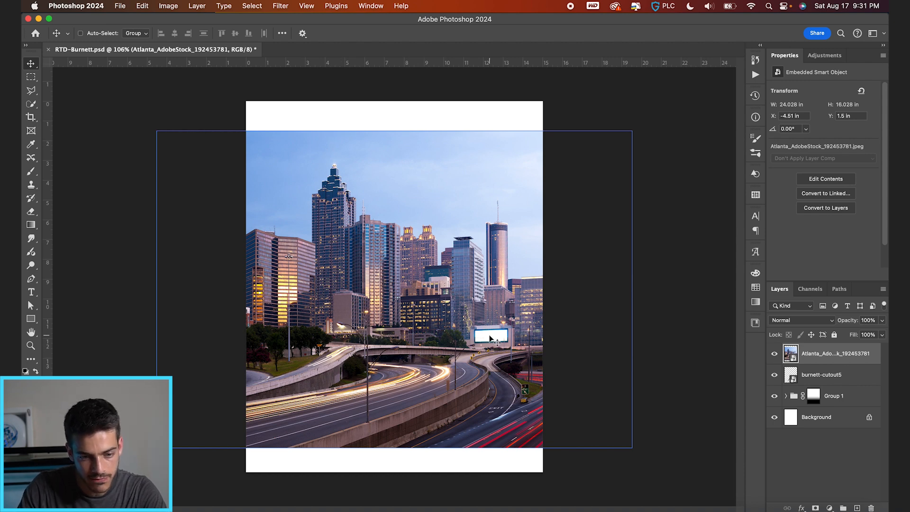
pyautogui.scroll(3, 370, 366)
pyautogui.scroll(-2, 370, 365)
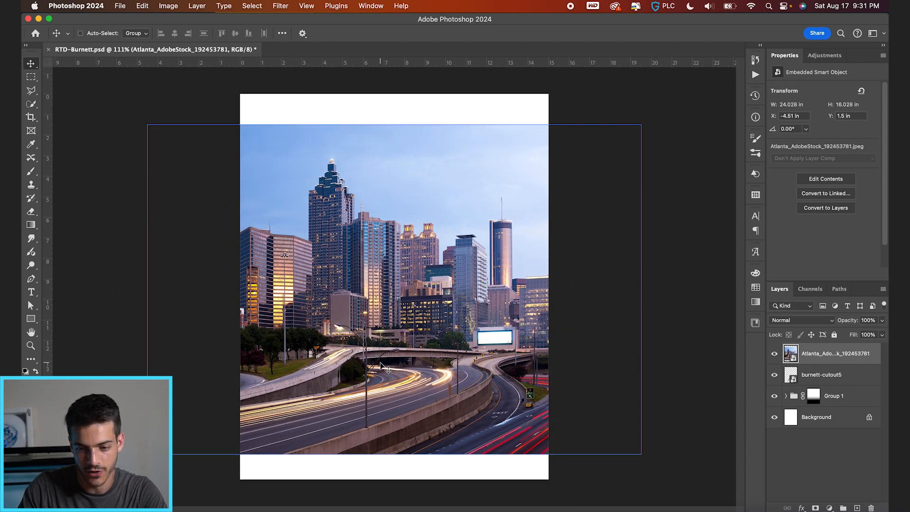
# Disable the mask on Group 1, hiding the skyline image meanwhile and showing it again.
pyautogui.click(775, 354)
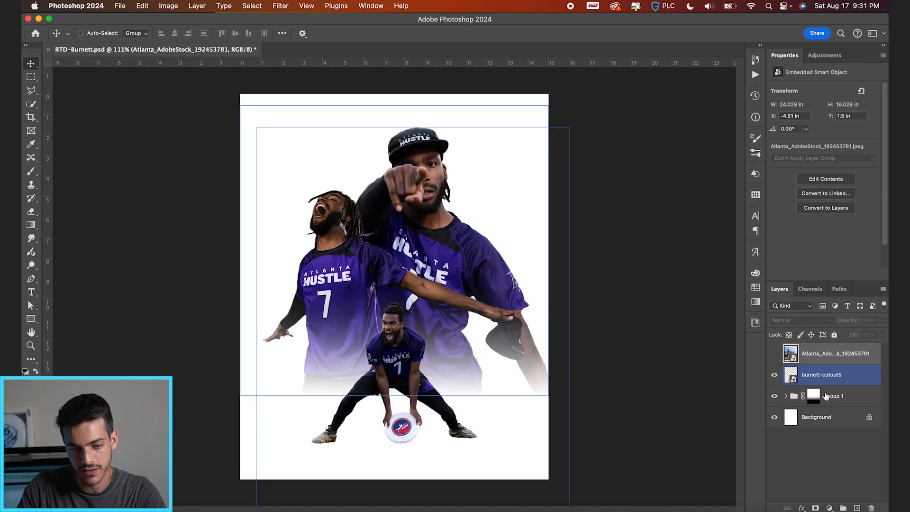
pyautogui.keyDown('shift'); pyautogui.click(813, 396); pyautogui.keyUp('shift')
pyautogui.click(774, 354)
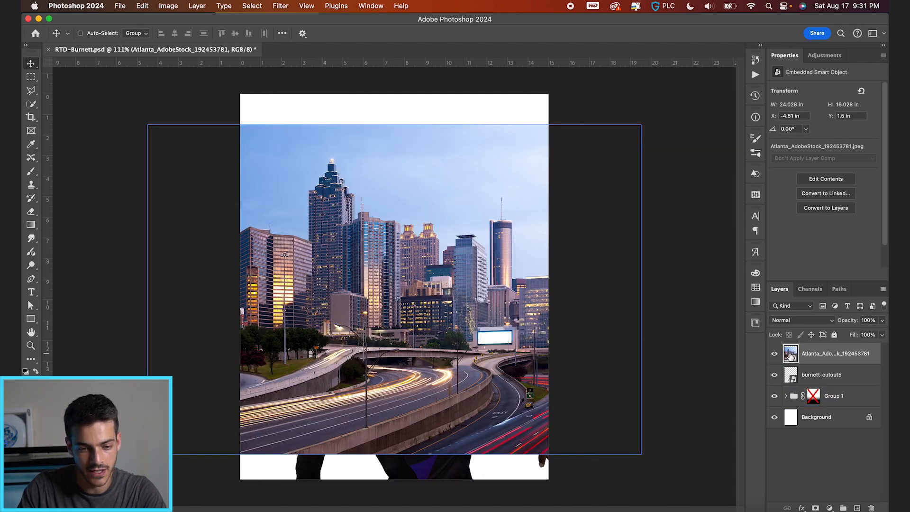
# Mask out the road area at the base of the skyline image using a rectangular selection, and target the image itself.
pyautogui.press('m')
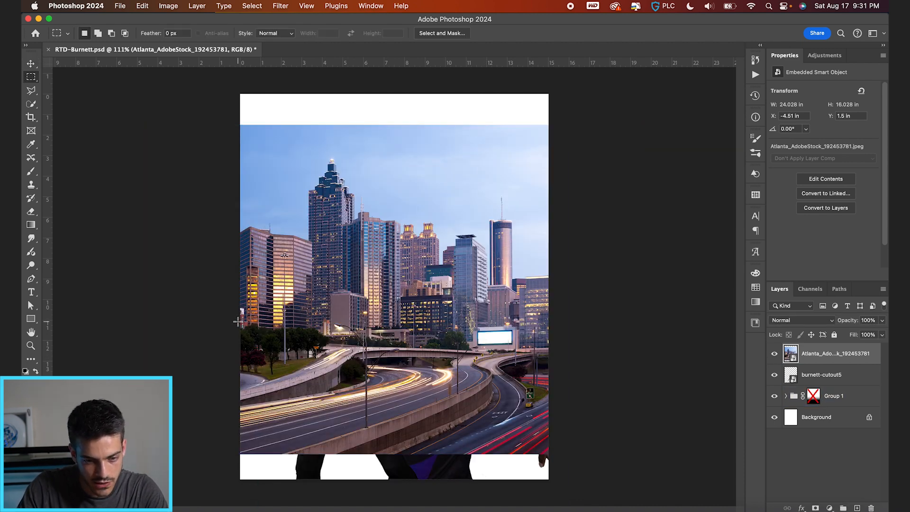
pyautogui.moveTo(235, 322); pyautogui.dragTo(638, 483)
pyautogui.keyDown('alt'); pyautogui.click(816, 509); pyautogui.keyUp('alt')
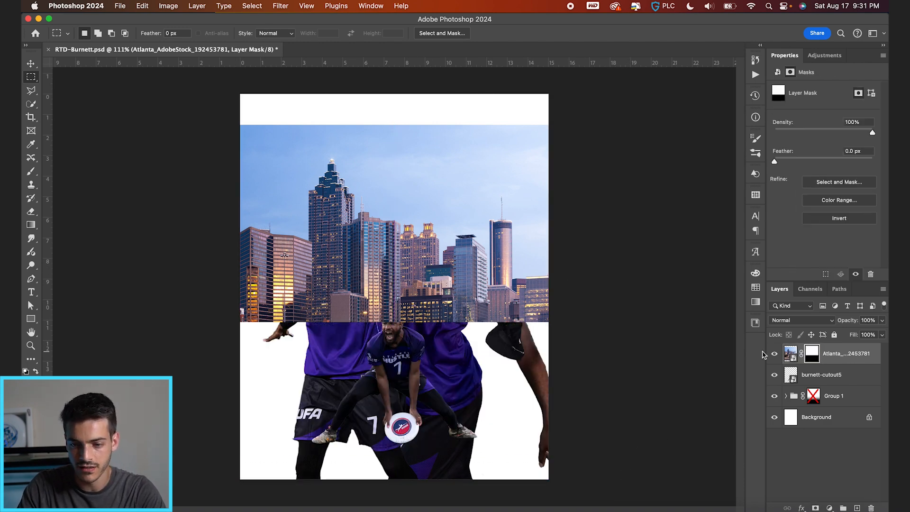
pyautogui.click(790, 354)
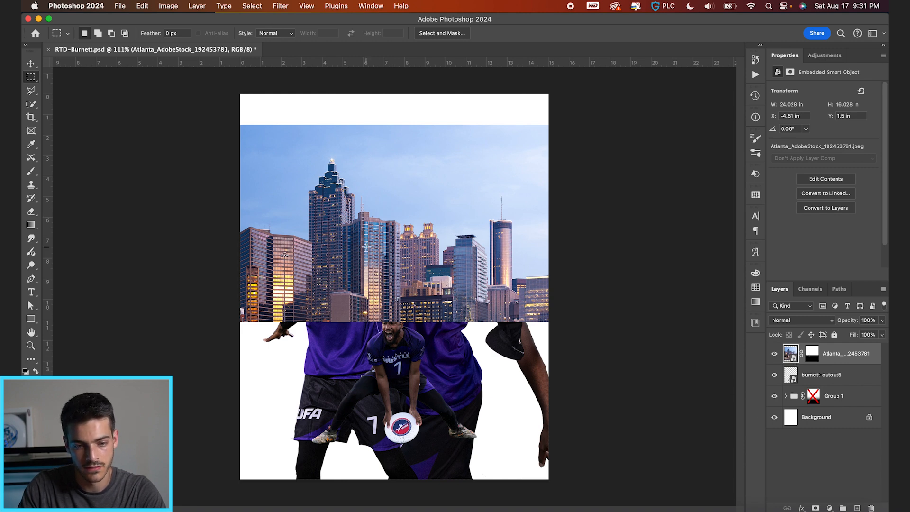
# Try to isolate the skyline's buildings with Select Subject.
pyautogui.press('w')
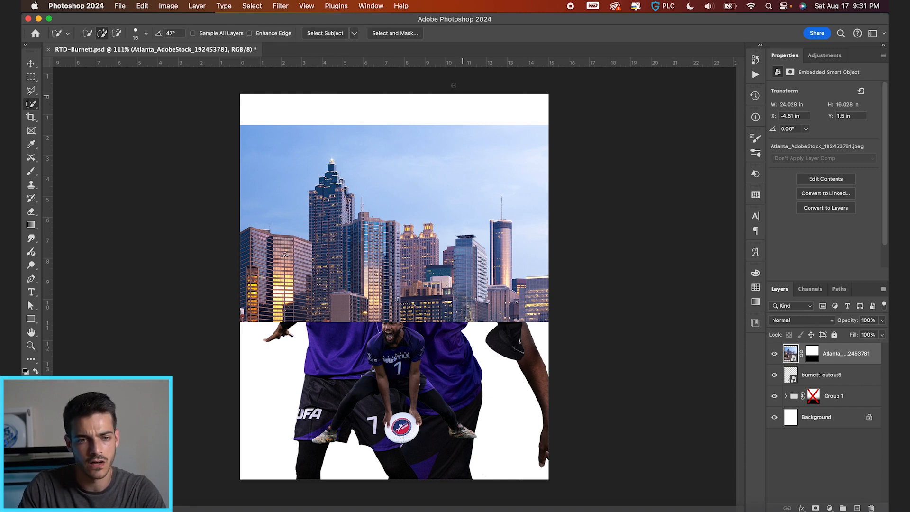
pyautogui.click(332, 34)
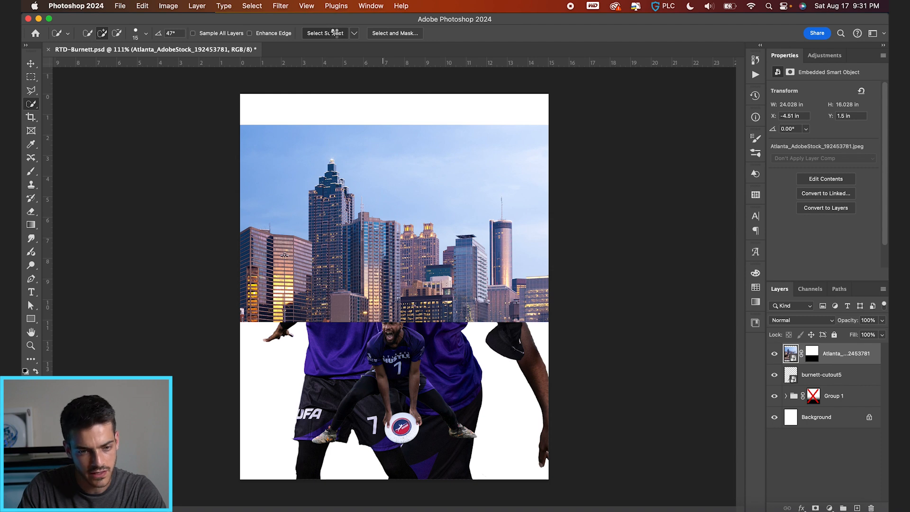
pyautogui.click(459, 208)
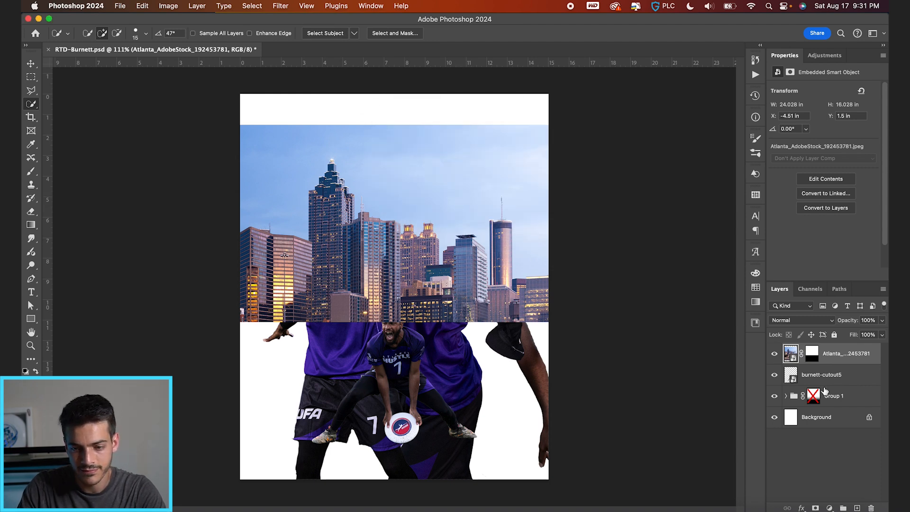
# Delete the skyline layer's mask and scale the image down to about 15.1 × 10.1 in so it fits the poster's width.
pyautogui.rightClick(814, 358)
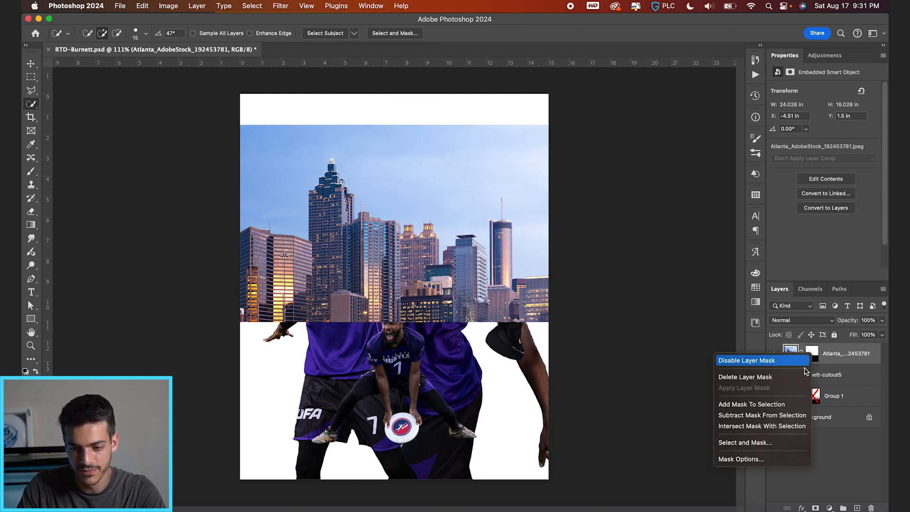
pyautogui.click(797, 377)
pyautogui.press('super+t')
pyautogui.moveTo(642, 123); pyautogui.dragTo(534, 161)
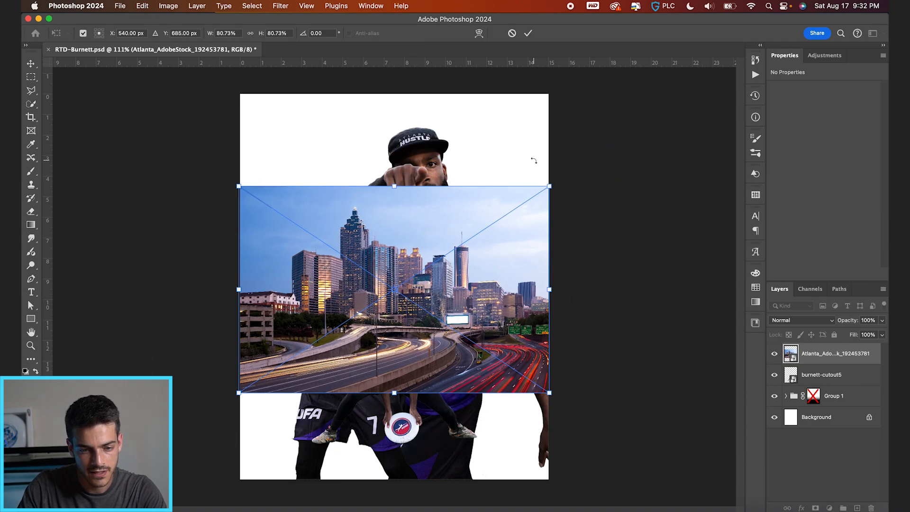
pyautogui.press('Return')
# Select the skyline's buildings with Select Subject, refine with Quick Selection, and mask out the sky and roads.
pyautogui.press('w')
pyautogui.hotkey('shift', 'w')
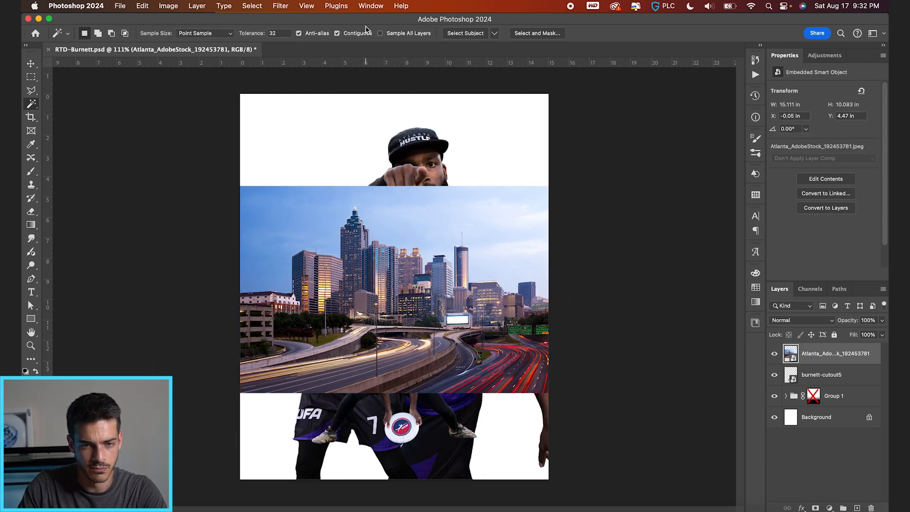
pyautogui.click(459, 34)
pyautogui.hotkey('shift', 'w')
pyautogui.hotkey('shift', 'w')
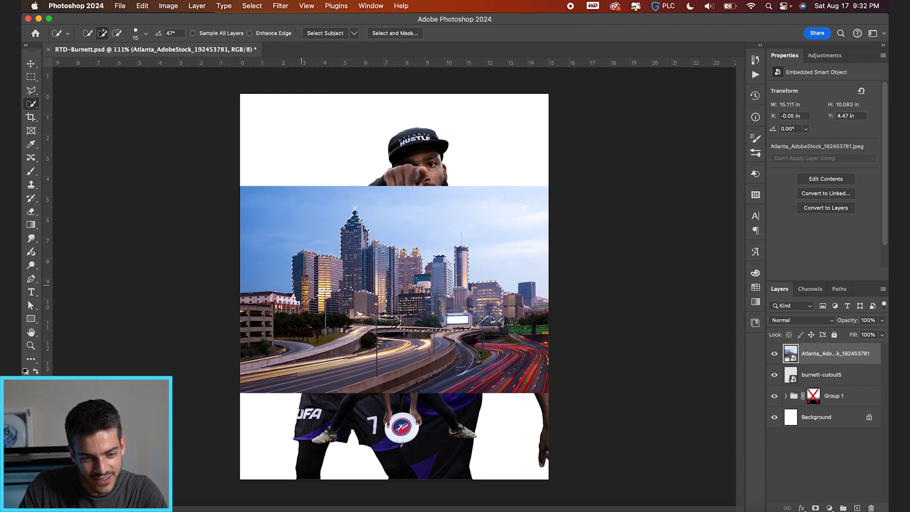
pyautogui.moveTo(362, 292); pyautogui.dragTo(345, 304)
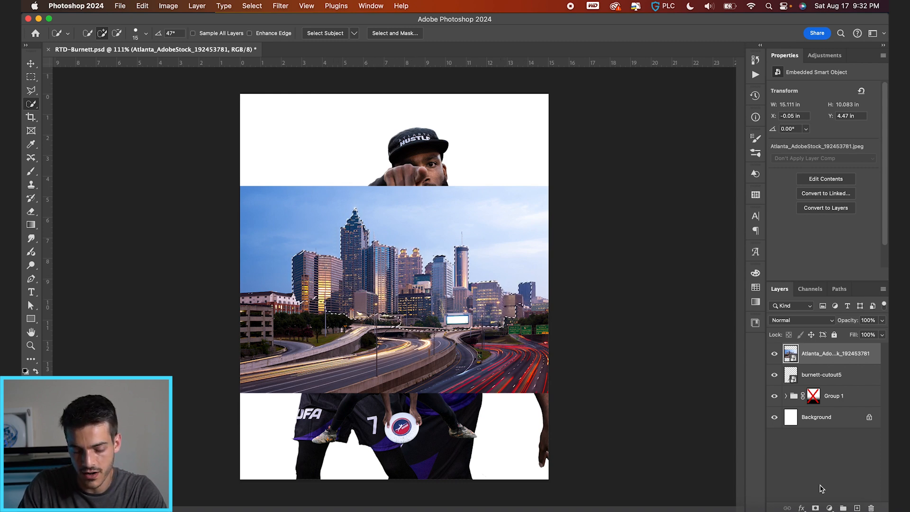
pyautogui.click(816, 508)
# Enlarge the cut-out skyline so the buildings fill the poster's width, and place it in a new, collapsed group.
pyautogui.hotkey('ctrl', 't')
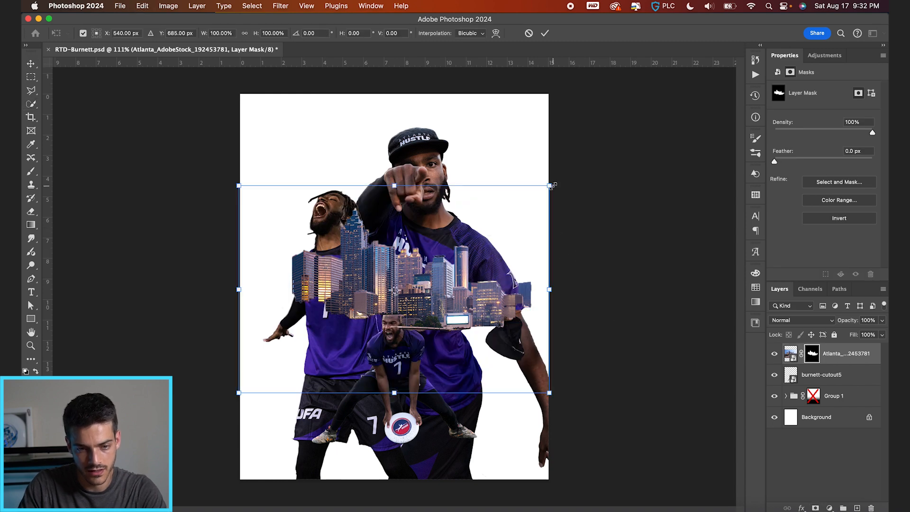
pyautogui.moveTo(635, 138); pyautogui.dragTo(656, 128)
pyautogui.press('Return')
pyautogui.click(843, 508)
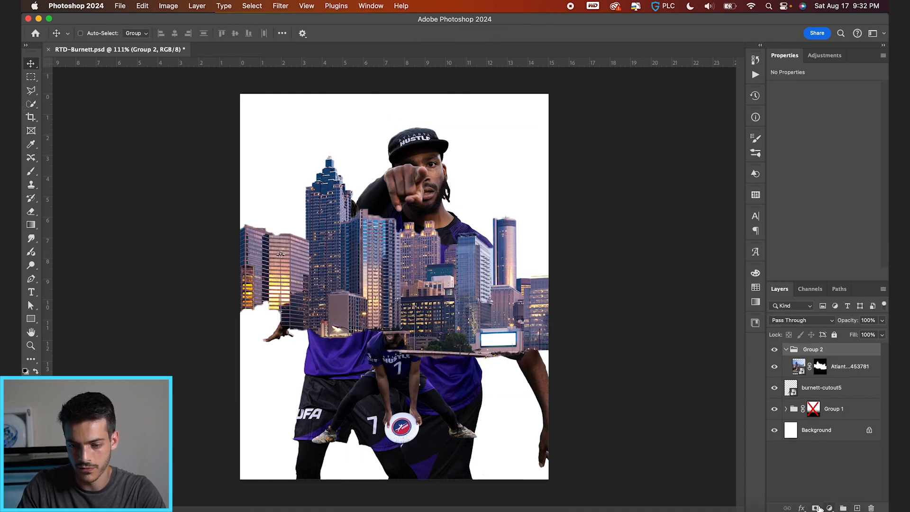
pyautogui.click(785, 349)
# Mask out the ragged base of the skyline group using a rectangular selection, and stack the group behind the players.
pyautogui.press('m')
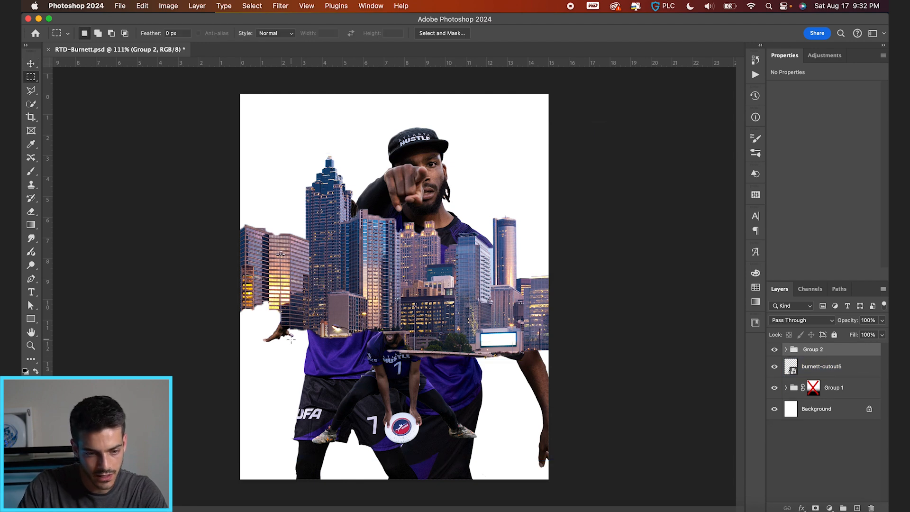
pyautogui.moveTo(240, 299); pyautogui.dragTo(634, 413)
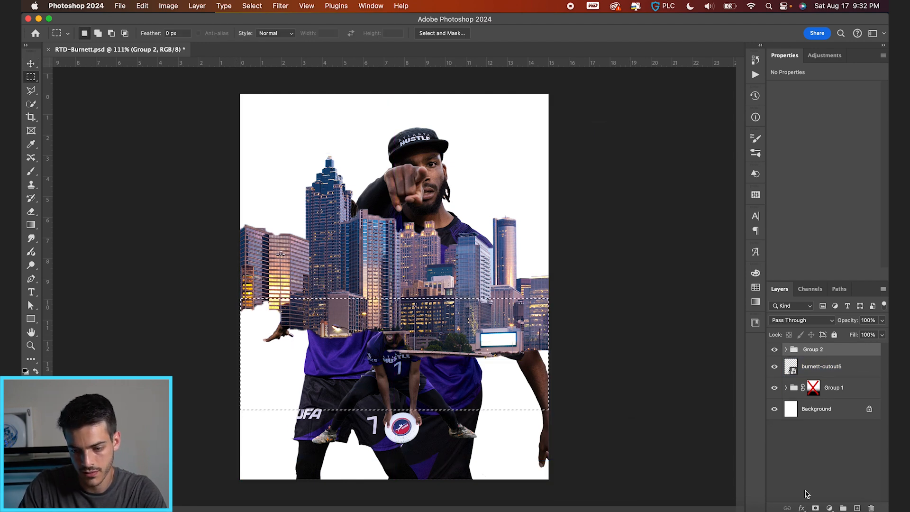
pyautogui.click(816, 508)
pyautogui.press('v')
pyautogui.moveTo(806, 355); pyautogui.dragTo(799, 407)
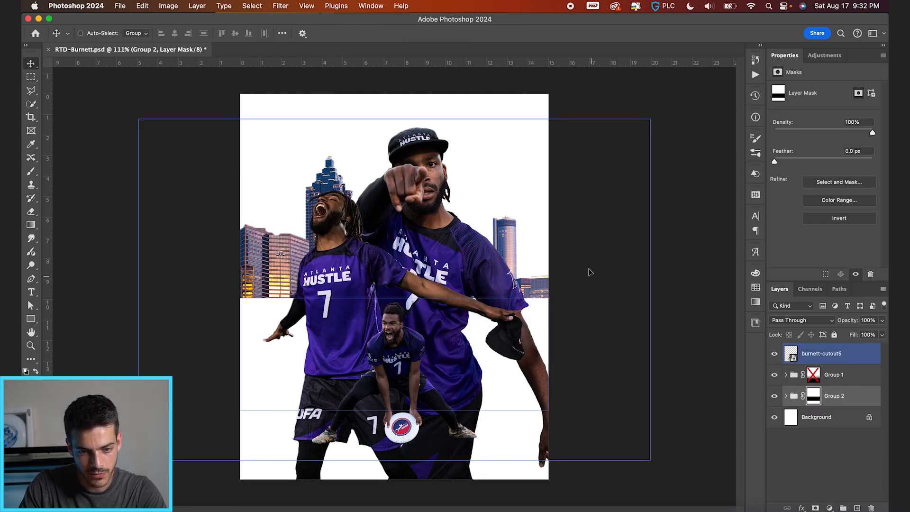
# Try repositioning the skyline group about 2.7 in higher behind the players, then undo the moves.
pyautogui.moveTo(521, 268); pyautogui.dragTo(521, 251)
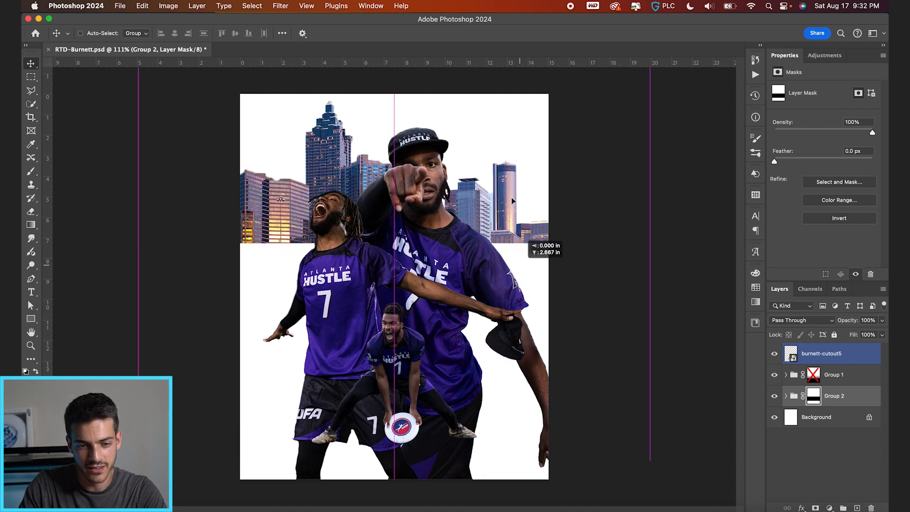
pyautogui.moveTo(516, 211); pyautogui.dragTo(516, 210)
pyautogui.press('super+z')
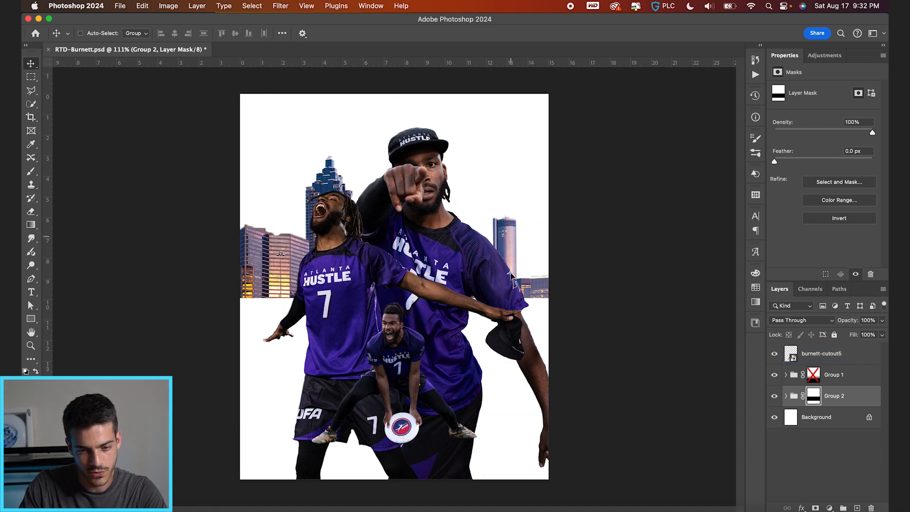
pyautogui.click(512, 279)
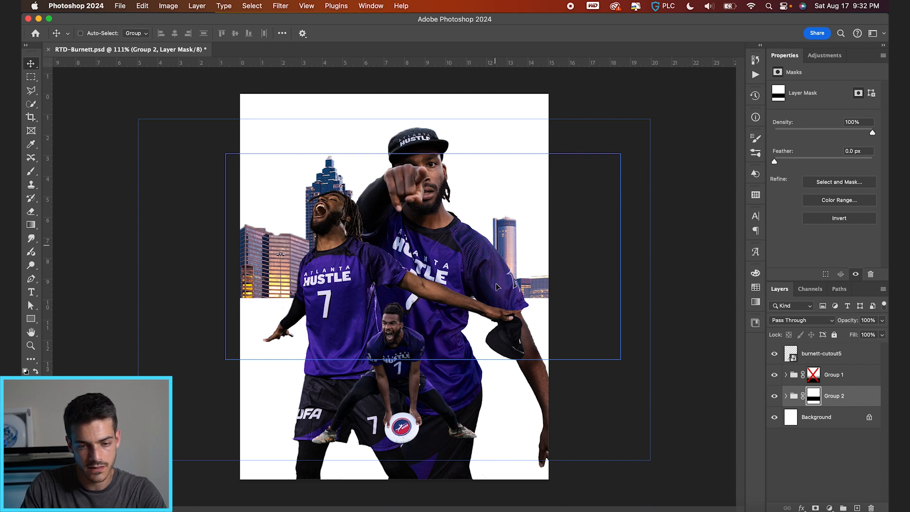
pyautogui.moveTo(505, 300); pyautogui.dragTo(508, 299)
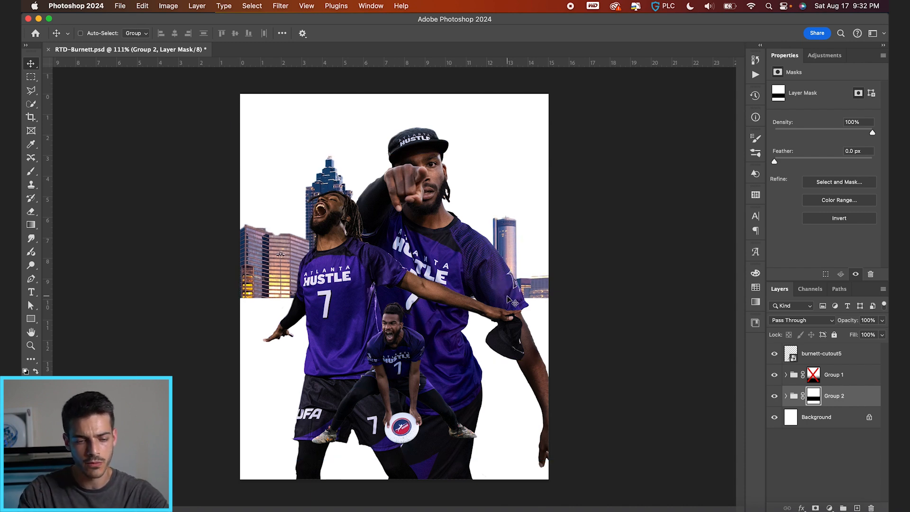
pyautogui.press('super+z')
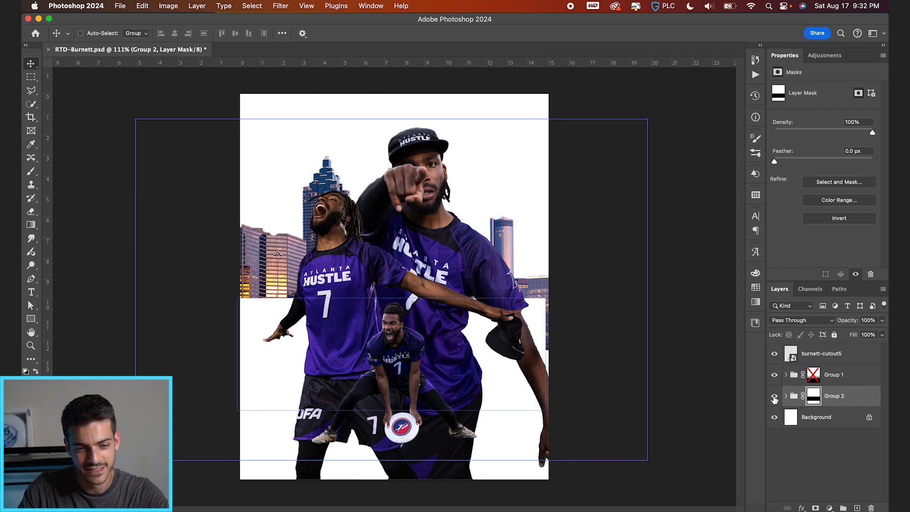
# Hide the skyline group and open the Atlanta Hustle assets in the first shared AUDL library.
pyautogui.click(774, 397)
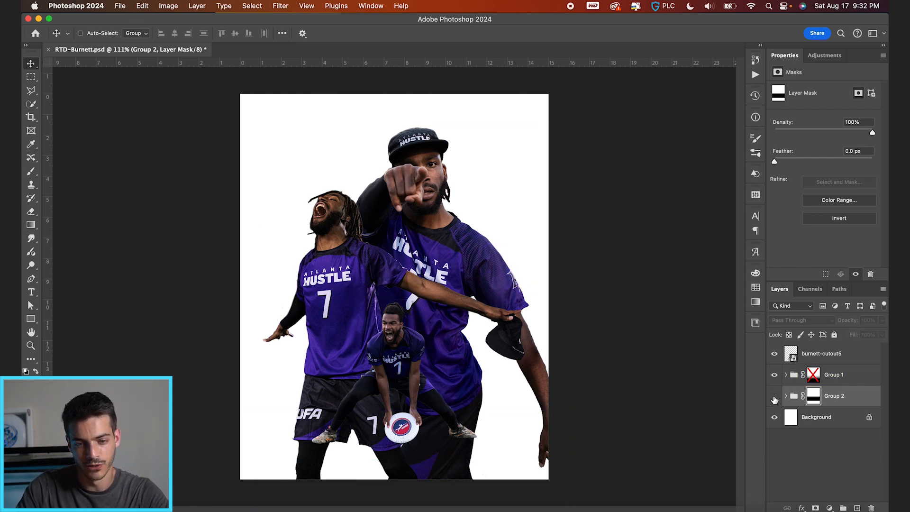
pyautogui.click(794, 397)
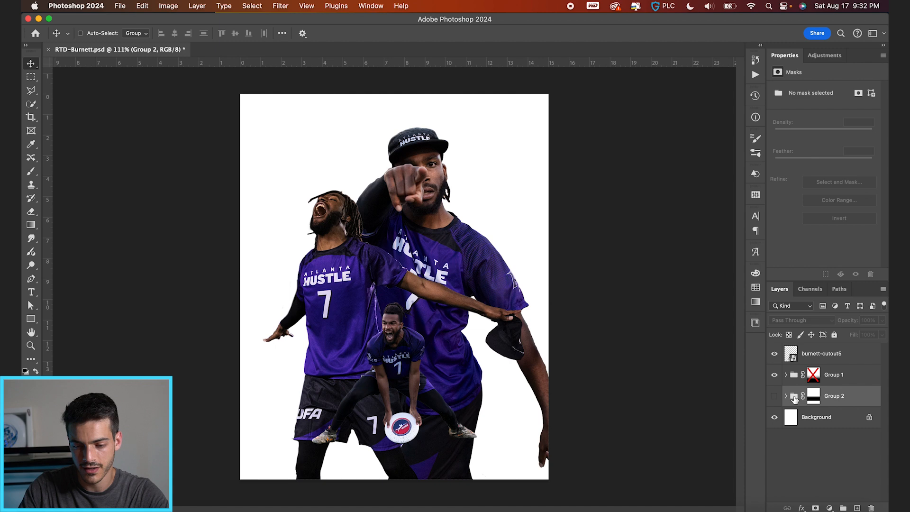
pyautogui.click(757, 323)
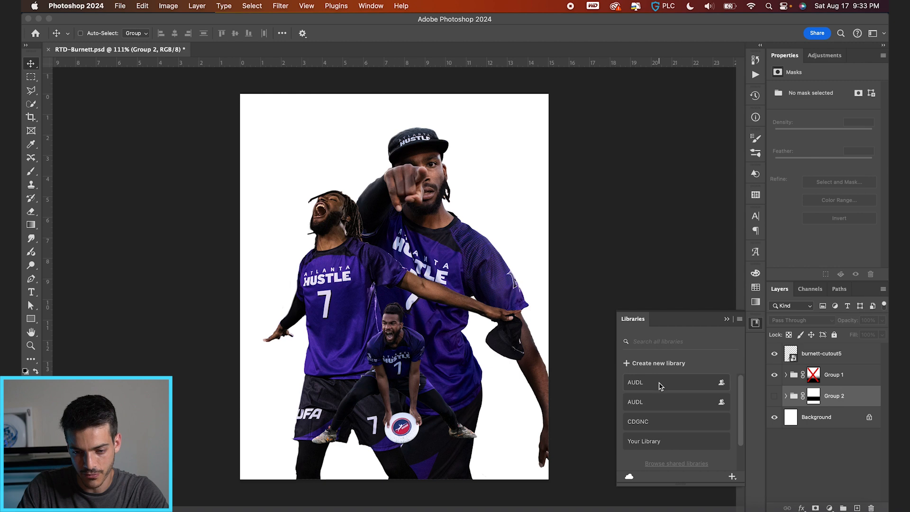
pyautogui.click(660, 383)
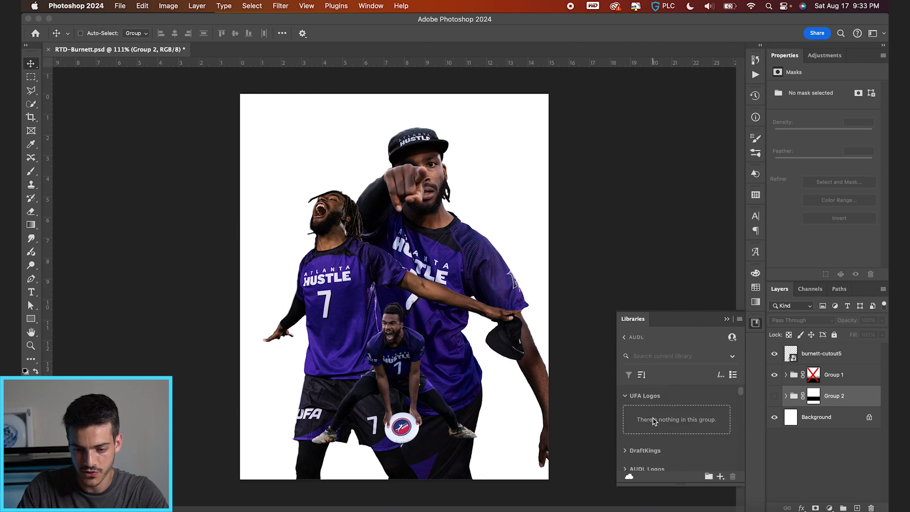
pyautogui.scroll(-5, 676, 457)
pyautogui.click(631, 432)
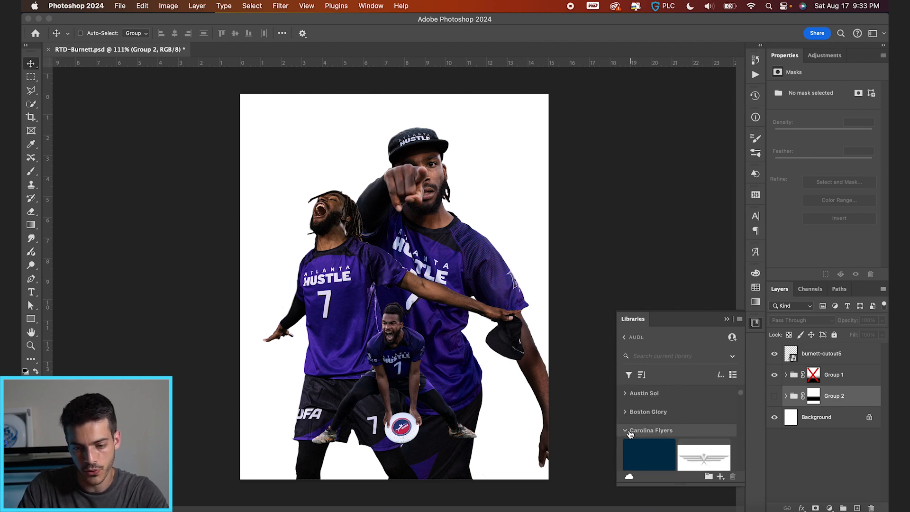
pyautogui.click(625, 431)
pyautogui.scroll(3, 627, 436)
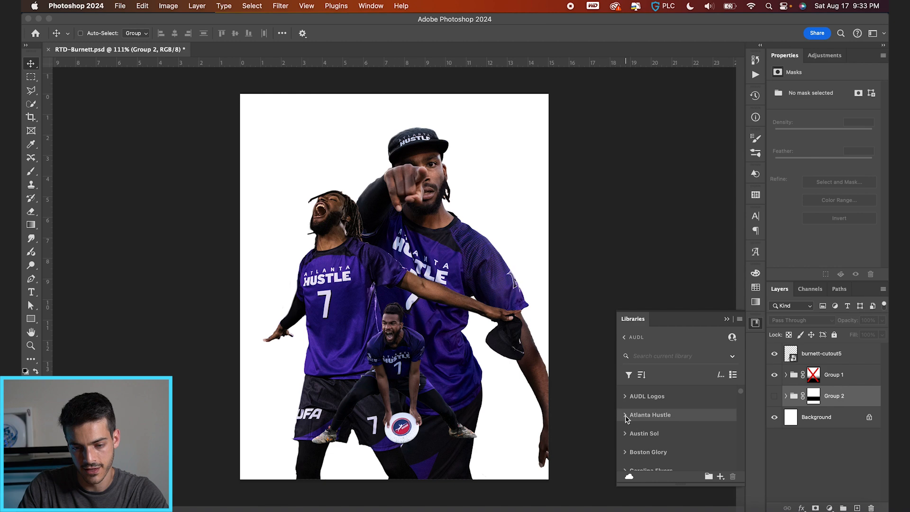
pyautogui.click(625, 416)
pyautogui.scroll(-3, 649, 427)
# Place the HustleMark logo from the library behind the players, enlarged to about 15.5 × 19.4 in.
pyautogui.moveTo(705, 392); pyautogui.dragTo(451, 313)
pyautogui.moveTo(612, 158); pyautogui.dragTo(666, 115)
pyautogui.press('Return')
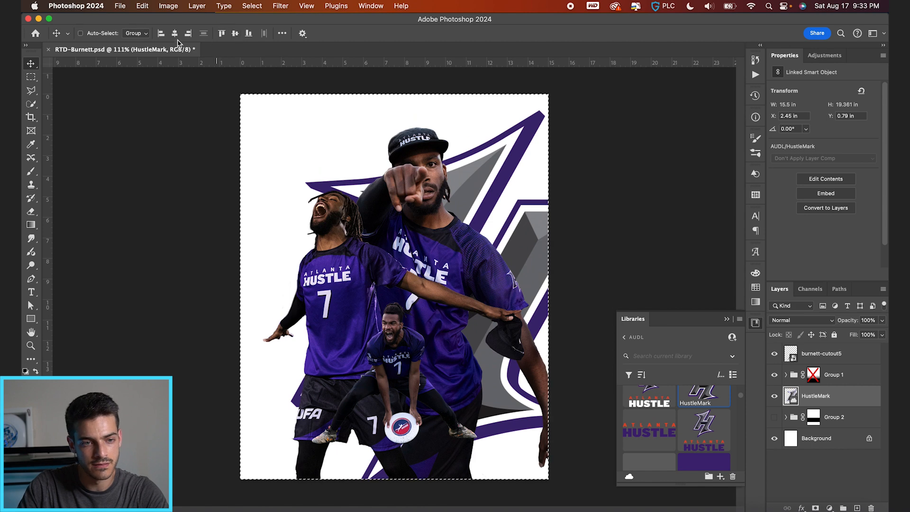
# Centre the HustleMark logo horizontally on the poster and scale it to about 13.7 × 17.1 in at Y 0.2 in.
pyautogui.moveTo(558, 323); pyautogui.dragTo(505, 283)
pyautogui.hotkey('ctrl', 't')
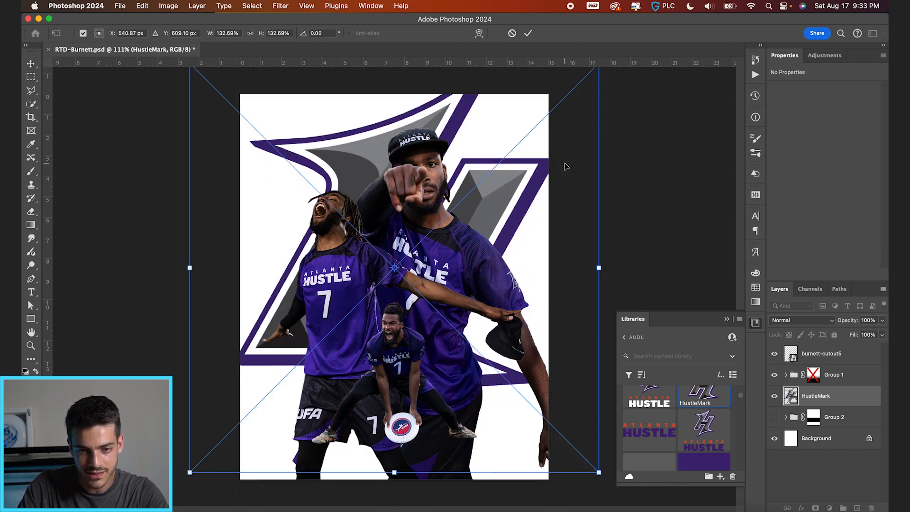
pyautogui.scroll(-3, 564, 163)
pyautogui.moveTo(543, 125); pyautogui.dragTo(526, 142)
pyautogui.moveTo(493, 225); pyautogui.dragTo(493, 229)
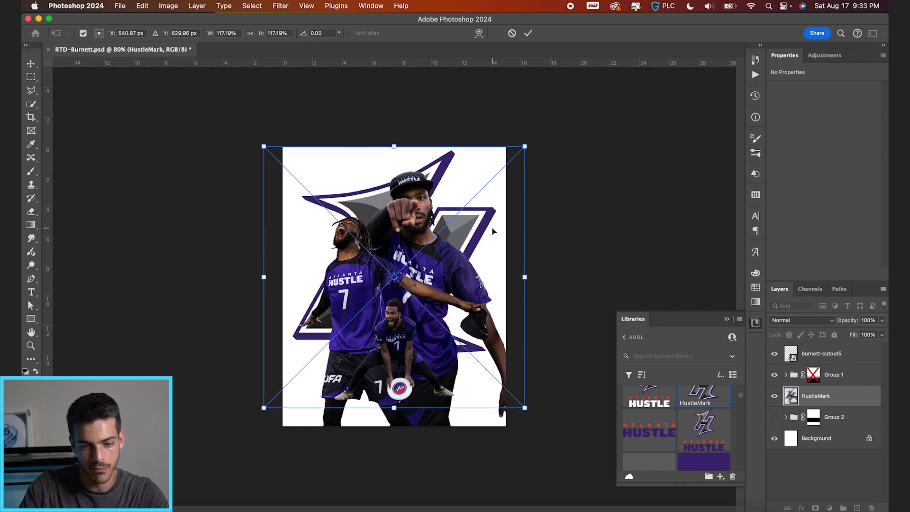
pyautogui.press('Return')
# Delete Group 1's disabled mask and replace it with a mask made from the HustleMark logo's outline.
pyautogui.scroll(3, 397, 280)
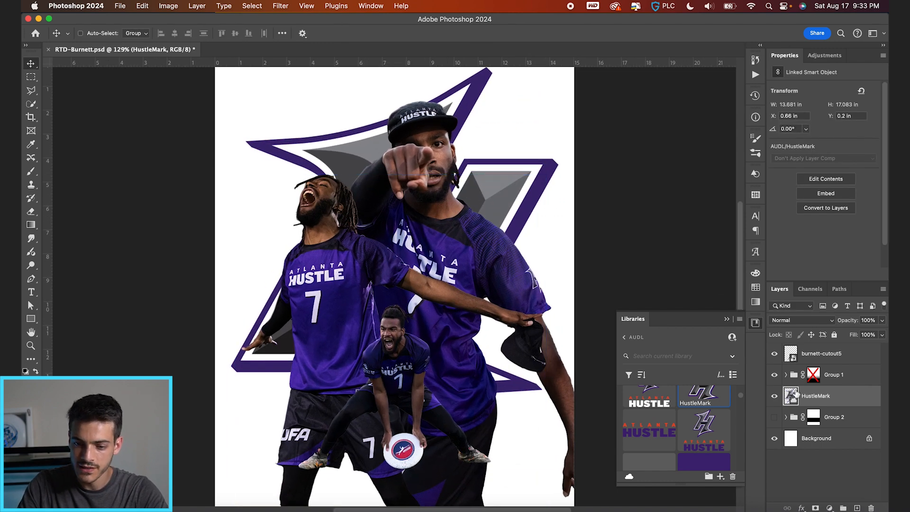
pyautogui.click(776, 380)
pyautogui.rightClick(816, 378)
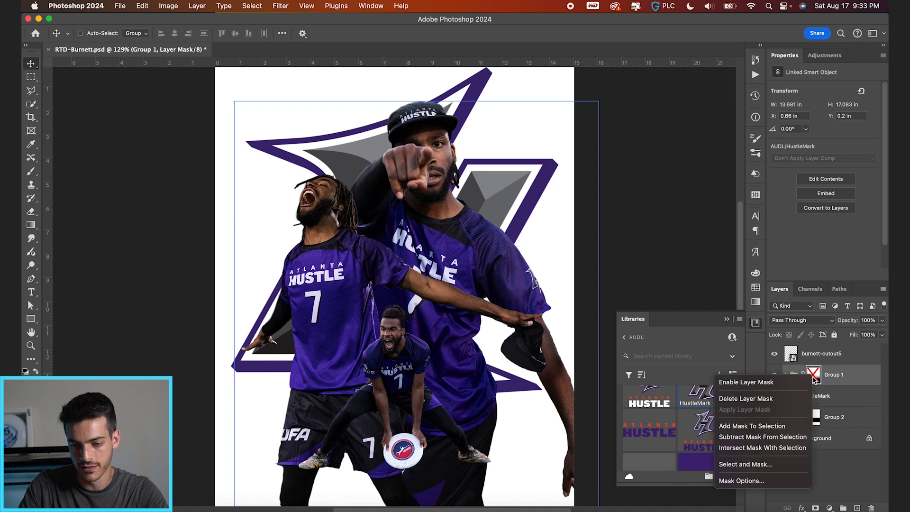
pyautogui.click(789, 399)
pyautogui.keyDown('super'); pyautogui.click(793, 371); pyautogui.keyUp('super')
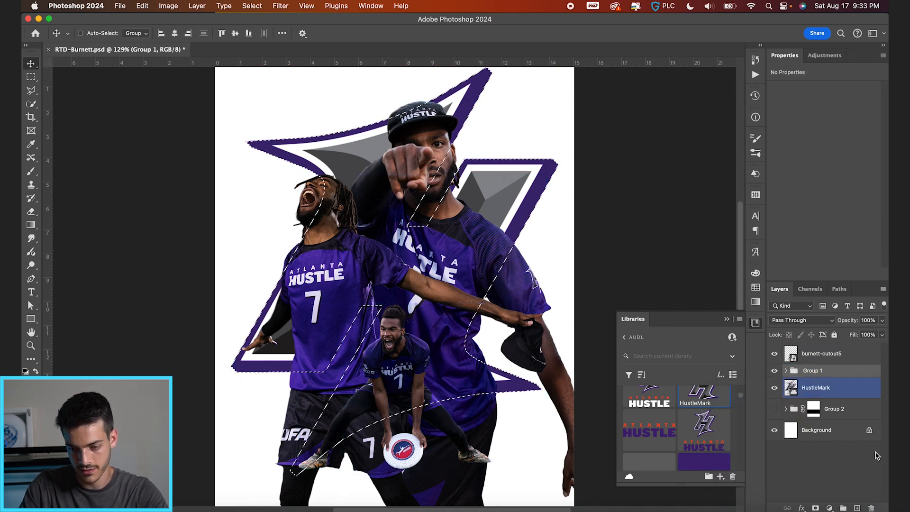
pyautogui.click(815, 509)
pyautogui.click(795, 398)
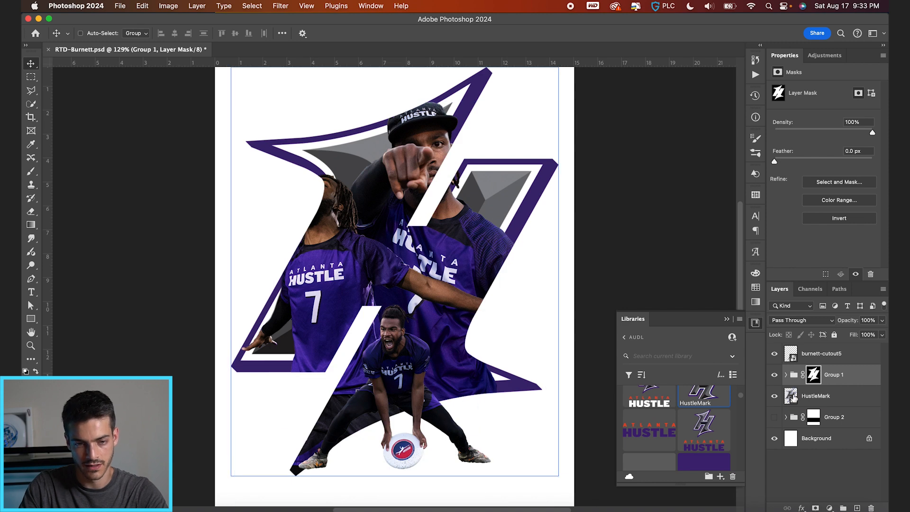
# Paint on Group 1's mask with a 150 px brush to reveal the pointing player's face and the shouting player's head.
pyautogui.click(814, 374)
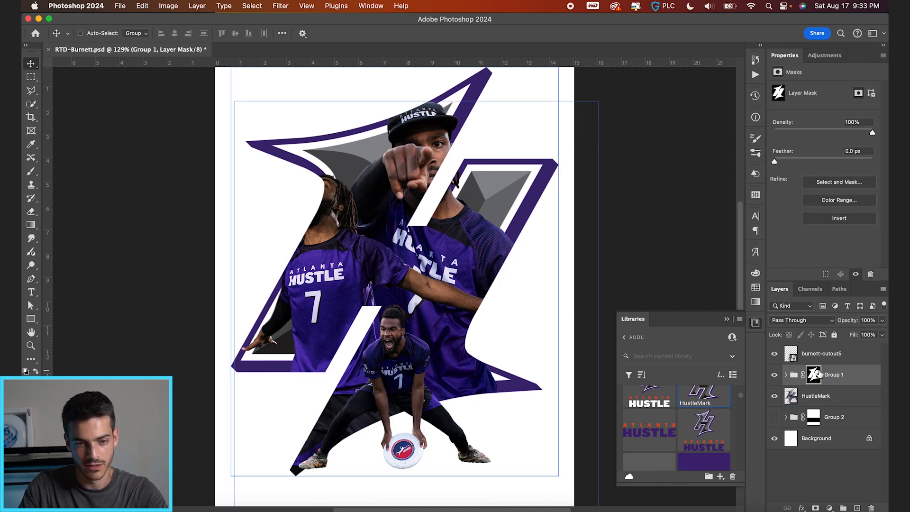
pyautogui.press('b')
pyautogui.moveTo(447, 185); pyautogui.dragTo(436, 109)
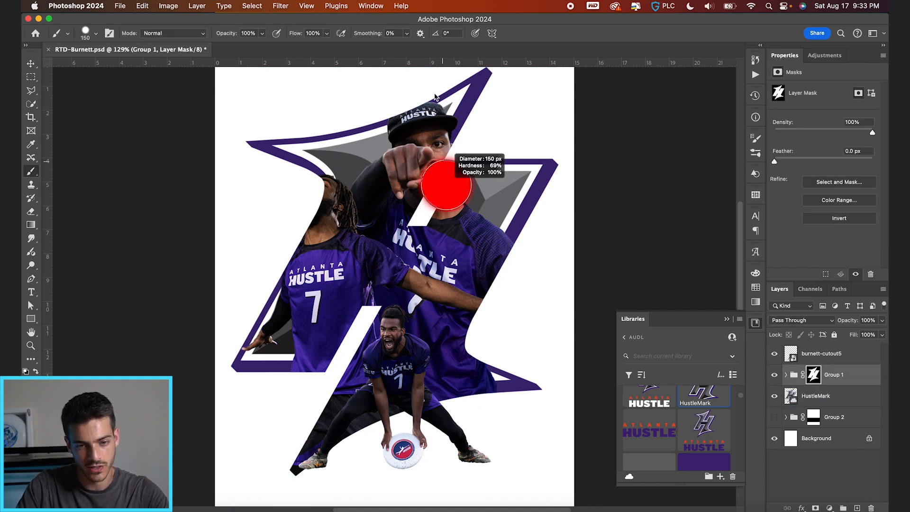
pyautogui.moveTo(439, 140); pyautogui.dragTo(429, 227)
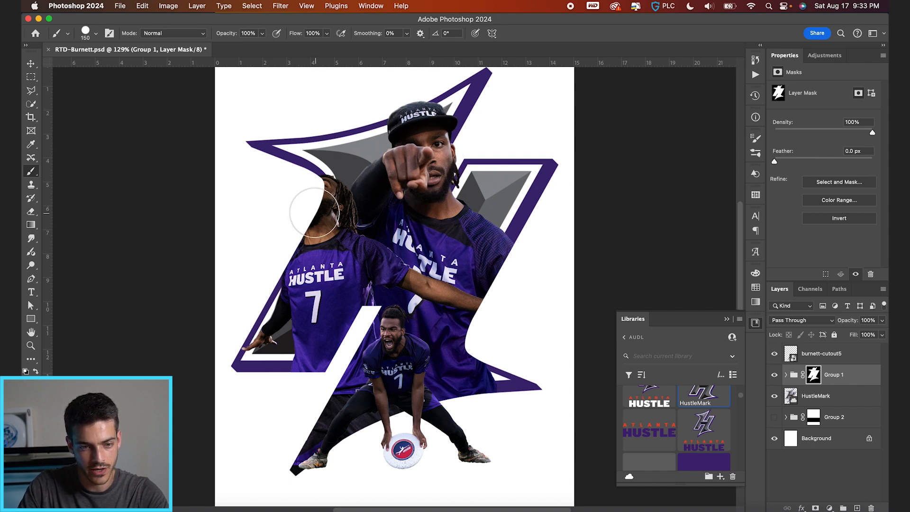
pyautogui.moveTo(318, 214); pyautogui.dragTo(309, 217)
pyautogui.moveTo(417, 275); pyautogui.dragTo(492, 302)
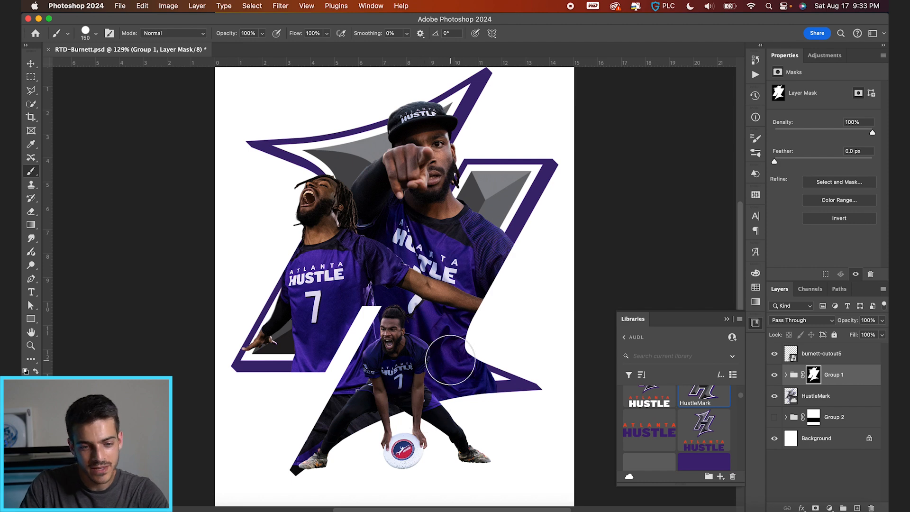
# Try revealing the shouting player's jersey across the logo's gap on Group 1's mask, and undo those brush strokes.
pyautogui.press('v')
pyautogui.scroll(3, 364, 334)
pyautogui.press('b')
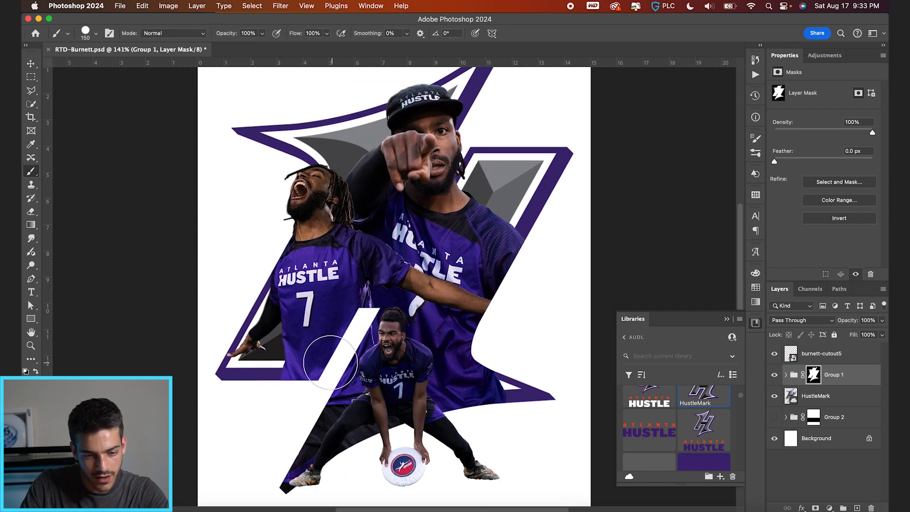
pyautogui.keyDown('shift'); pyautogui.click(817, 375); pyautogui.keyUp('shift')
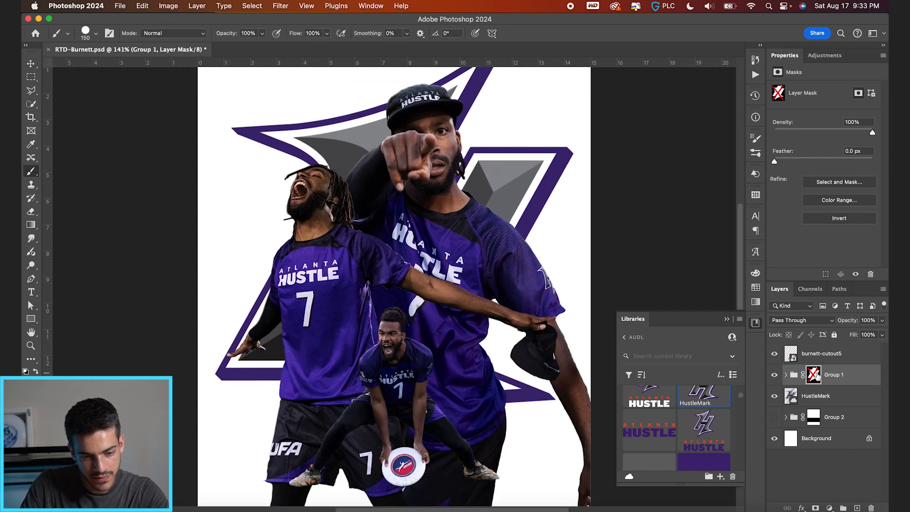
pyautogui.keyDown('shift'); pyautogui.click(815, 376); pyautogui.keyUp('shift')
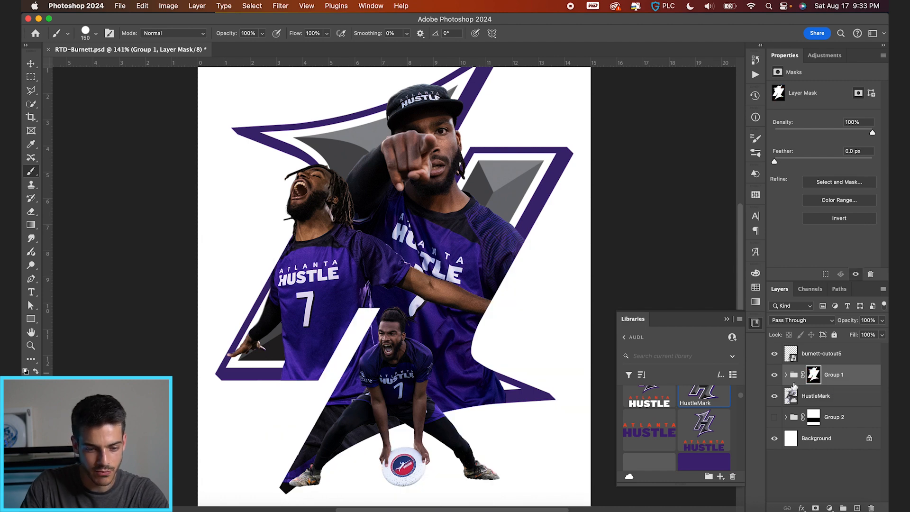
pyautogui.moveTo(334, 374); pyautogui.dragTo(365, 306)
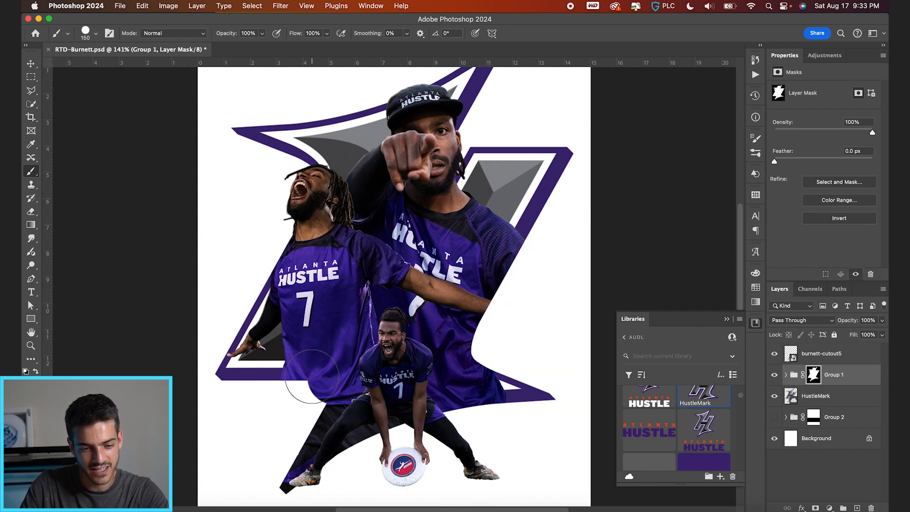
pyautogui.moveTo(305, 373)
pyautogui.mouseDown()
pyautogui.moveTo(343, 377)
pyautogui.moveTo(313, 394)
pyautogui.moveTo(321, 398)
pyautogui.moveTo(326, 380)
pyautogui.moveTo(307, 385)
pyautogui.mouseUp()
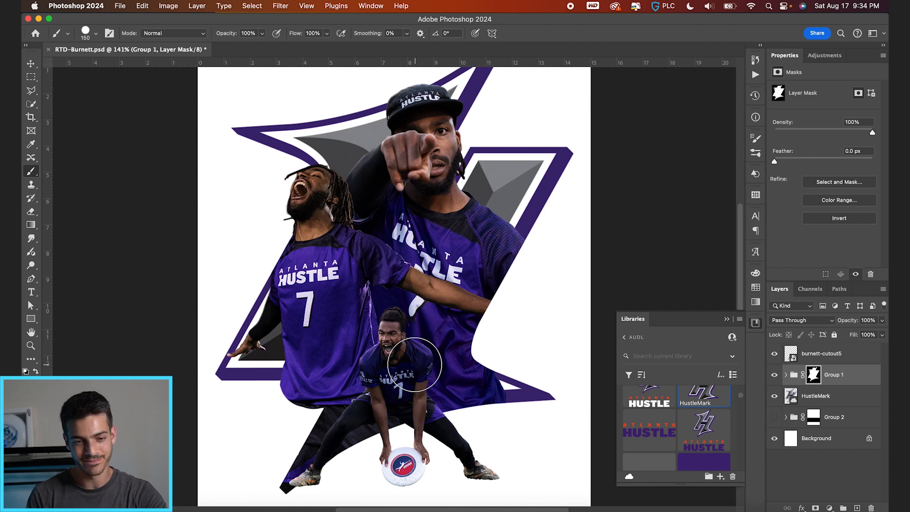
pyautogui.press('super+z')
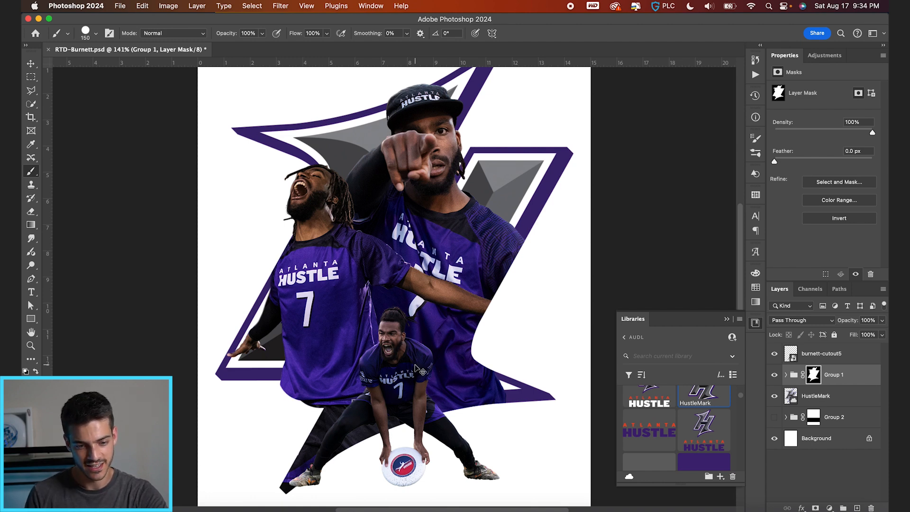
pyautogui.press('super+z')
pyautogui.press('super+z')
# Move Group 1 and the HustleMark logo up together, and shift the burnett-cutout5 player slightly down.
pyautogui.press('v')
pyautogui.keyDown('super'); pyautogui.click(400, 362); pyautogui.keyUp('super')
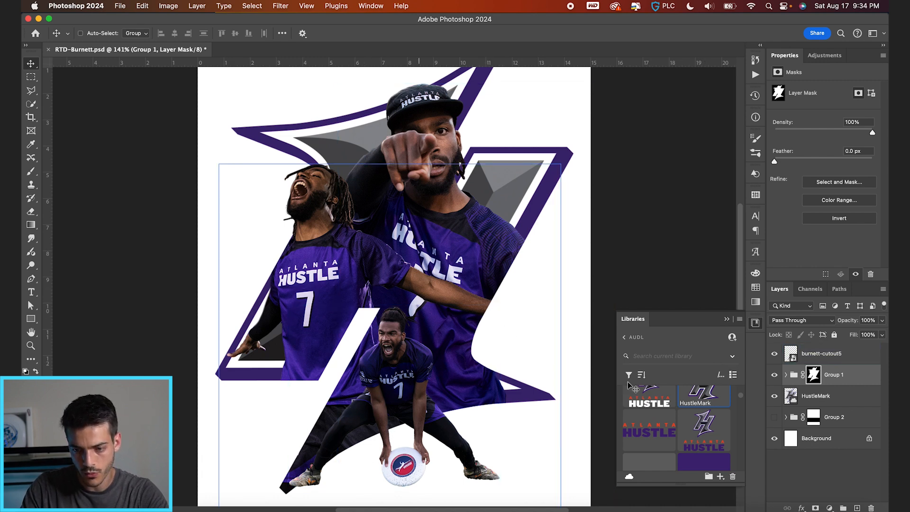
pyautogui.keyDown('super'); pyautogui.click(826, 397); pyautogui.keyUp('super')
pyautogui.scroll(-3, 467, 272)
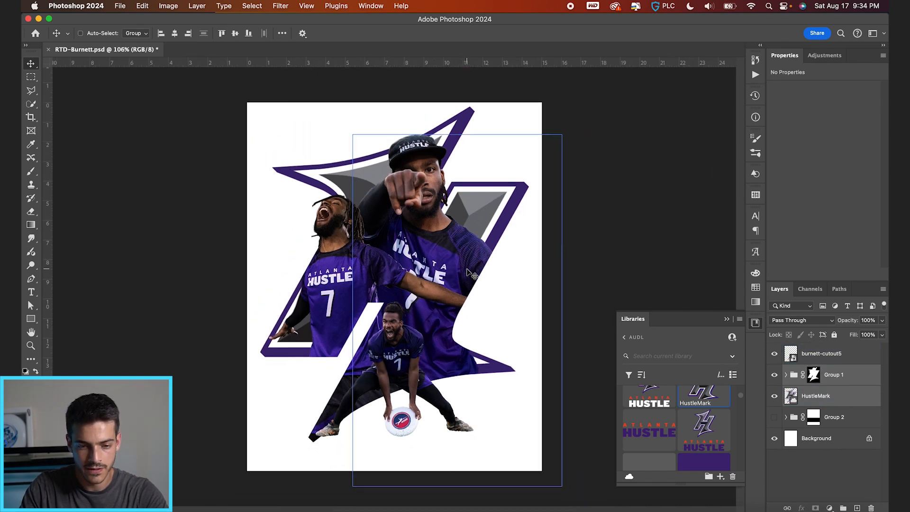
pyautogui.hotkey('shift', 'Up')
pyautogui.hotkey('shift', 'Up')
pyautogui.hotkey('shift', 'Up')
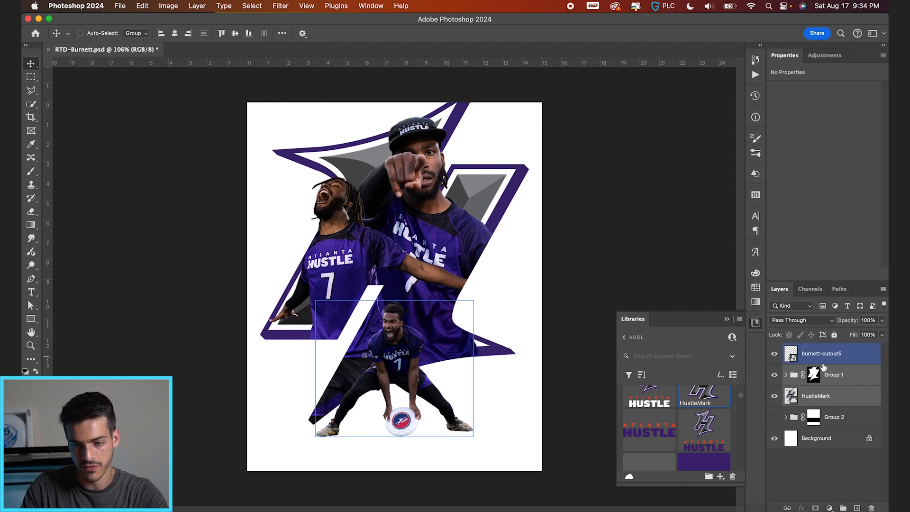
pyautogui.keyDown('super'); pyautogui.click(489, 351); pyautogui.keyUp('super')
pyautogui.moveTo(489, 351); pyautogui.dragTo(488, 357)
# Scale burnett-cutout5, Group 1 and HustleMark down together so the whole logo fits within the poster with margins around it.
pyautogui.keyDown('shift'); pyautogui.click(845, 381); pyautogui.keyUp('shift')
pyautogui.keyDown('shift'); pyautogui.click(835, 398); pyautogui.keyUp('shift')
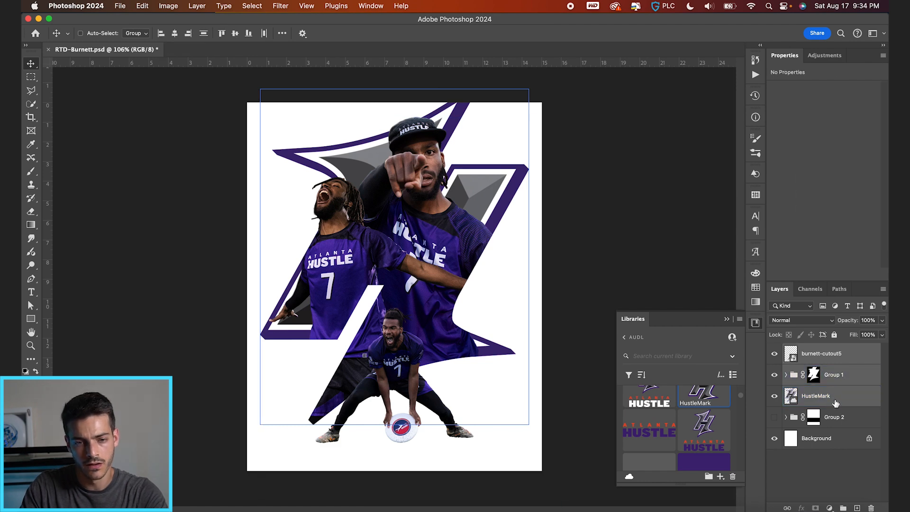
pyautogui.press('super+t')
pyautogui.moveTo(562, 90); pyautogui.dragTo(550, 107)
pyautogui.moveTo(488, 221); pyautogui.dragTo(488, 235)
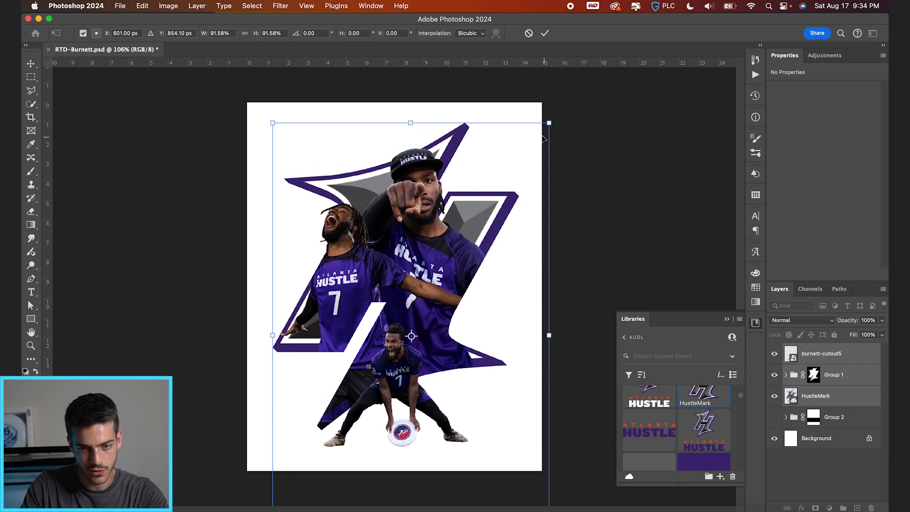
pyautogui.moveTo(549, 123); pyautogui.dragTo(535, 138)
pyautogui.moveTo(492, 260); pyautogui.dragTo(492, 262)
pyautogui.press('Return')
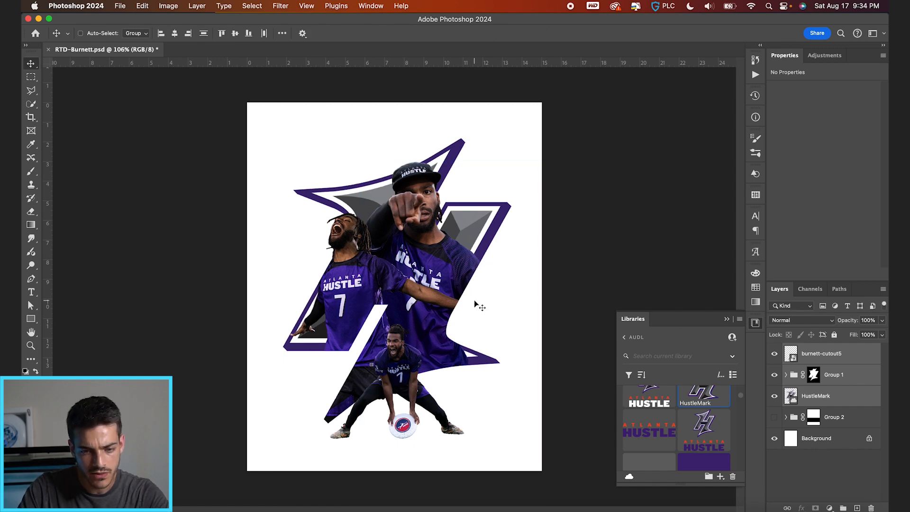
# Show the grid and nudge the three selected layers slightly up and left to centre the logo on the poster.
pyautogui.moveTo(475, 299)
pyautogui.mouseDown()
pyautogui.moveTo(476, 286)
pyautogui.moveTo(476, 296)
pyautogui.mouseUp()
pyautogui.press('super+apostrophe')
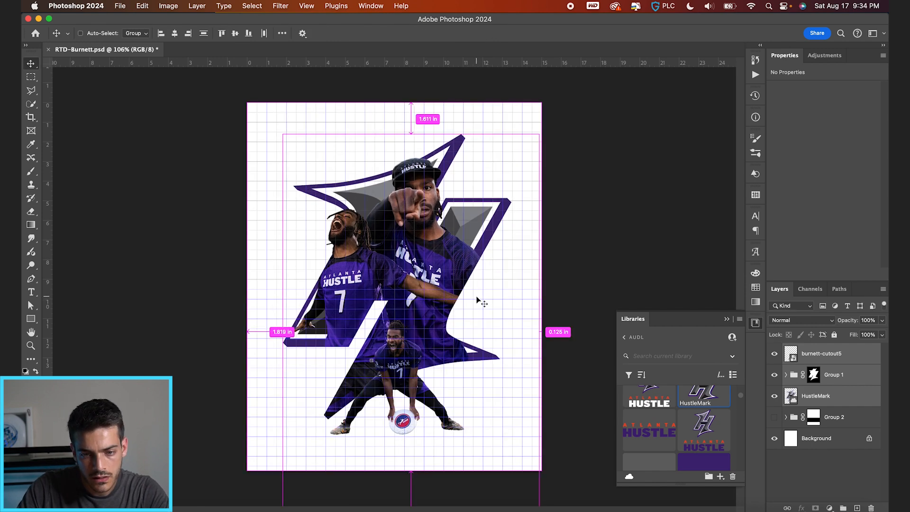
pyautogui.press('super+0')
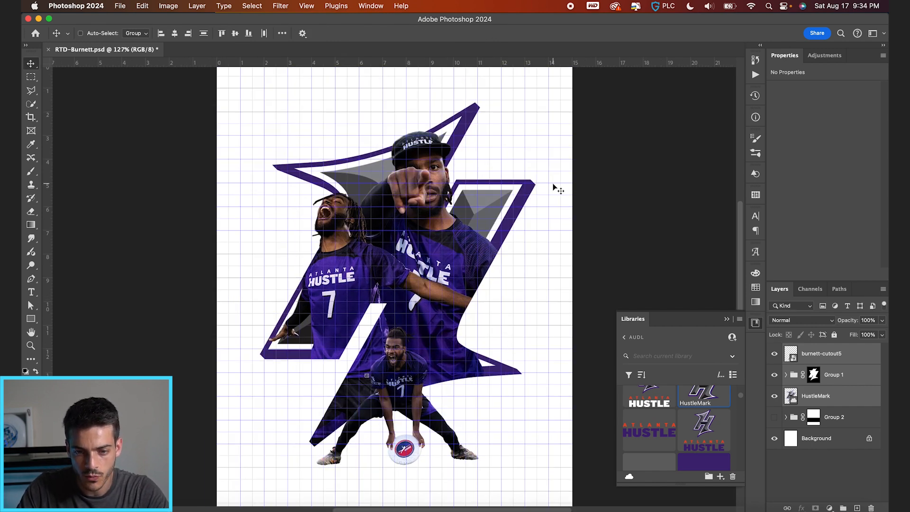
pyautogui.scroll(1, 554, 187)
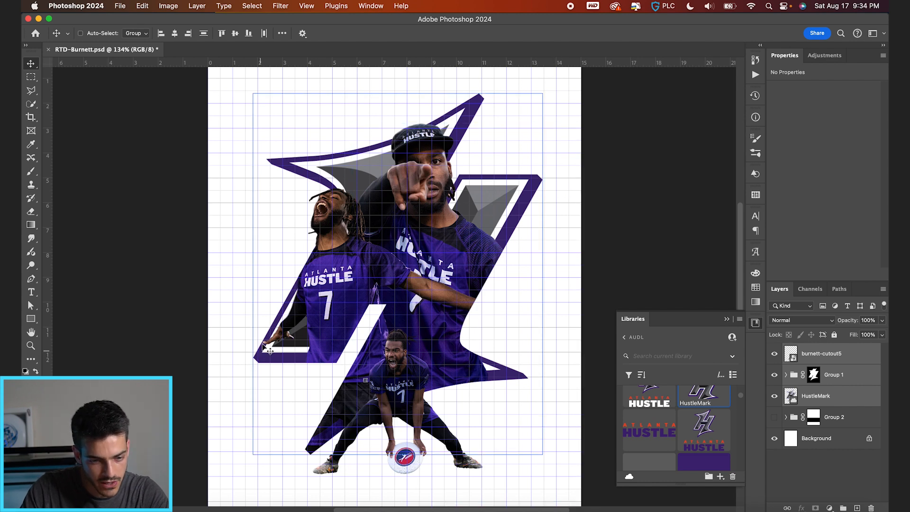
pyautogui.hotkey('shift', 'Left')
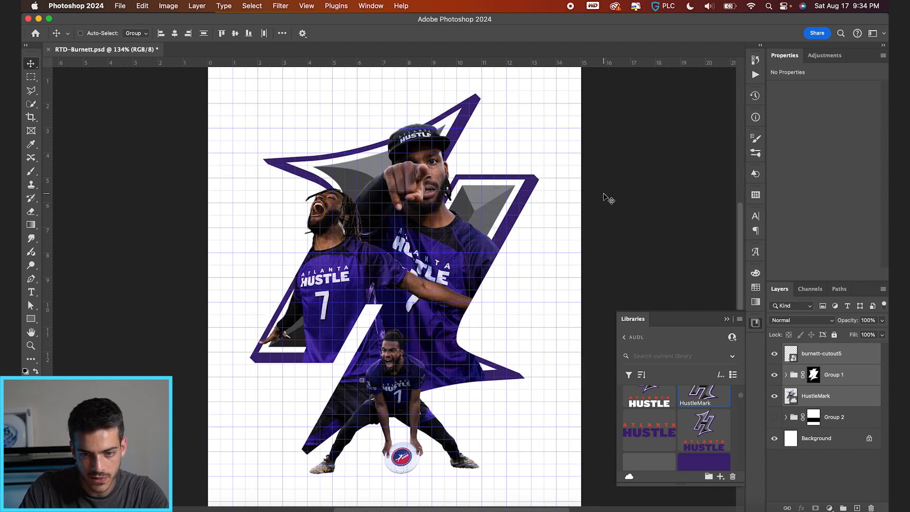
# Enlarge burnett-cutout5, Group 1 and HustleMark together to about 102.91% around their centre.
pyautogui.press('super+t')
pyautogui.moveTo(577, 91); pyautogui.dragTo(584, 85)
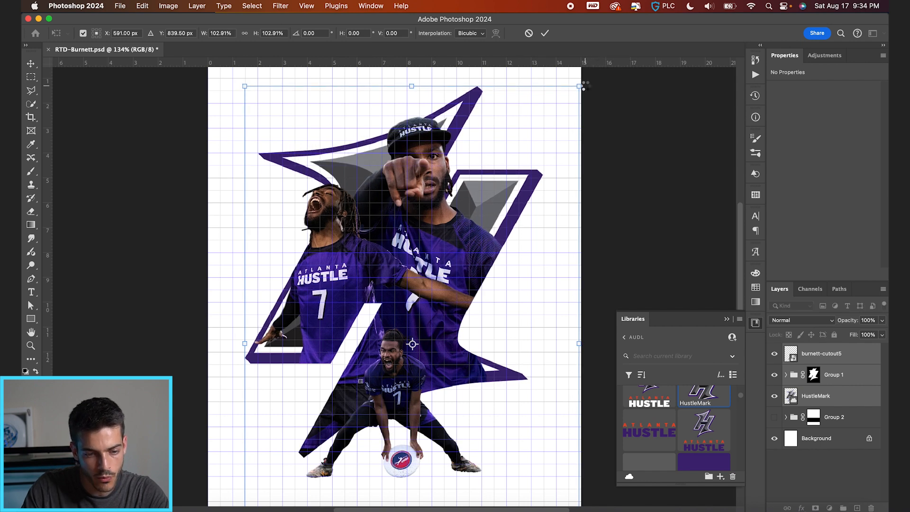
pyautogui.press('Return')
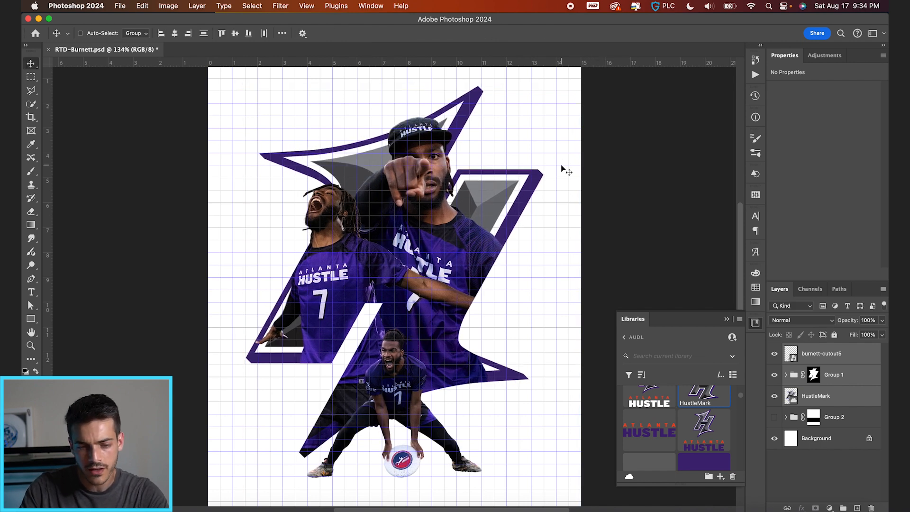
pyautogui.press('super+minus')
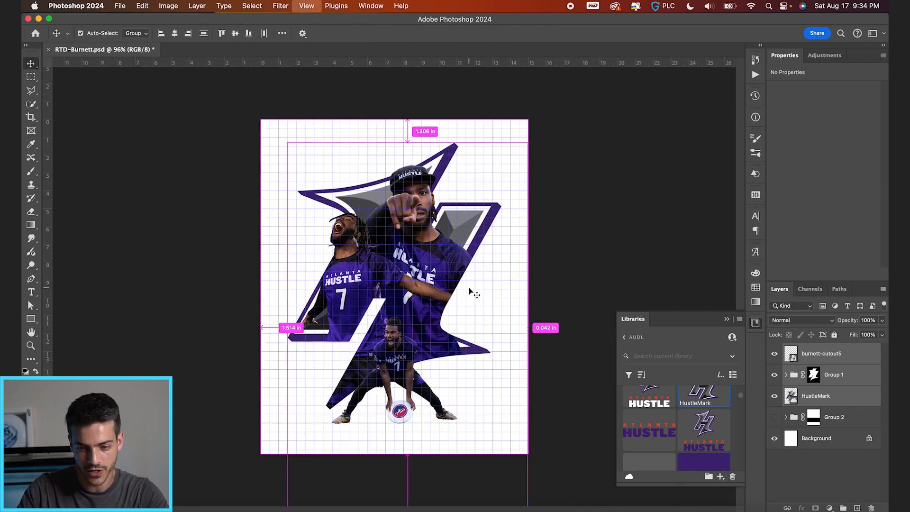
# Hide the grid and move the burnett-cutout5 player slightly down to Y 11.02 in.
pyautogui.click(794, 355)
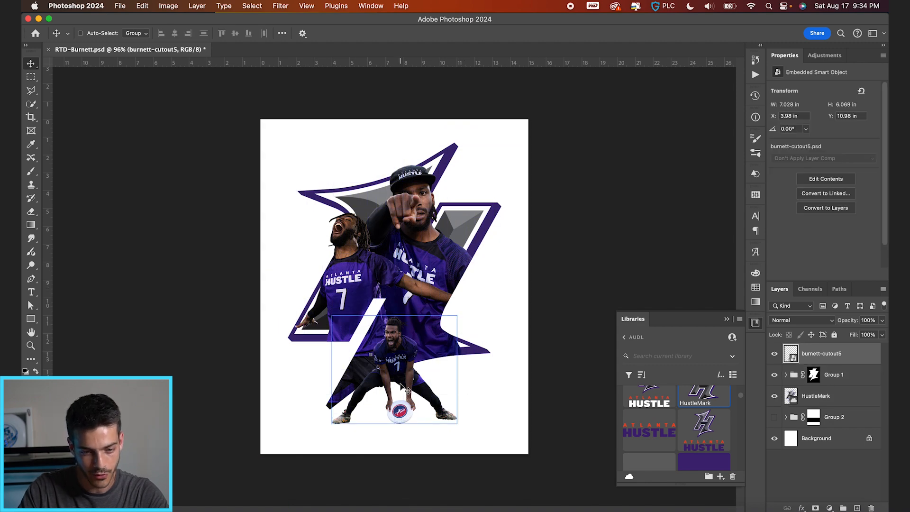
pyautogui.press('super+plus')
pyautogui.moveTo(429, 404); pyautogui.dragTo(430, 435)
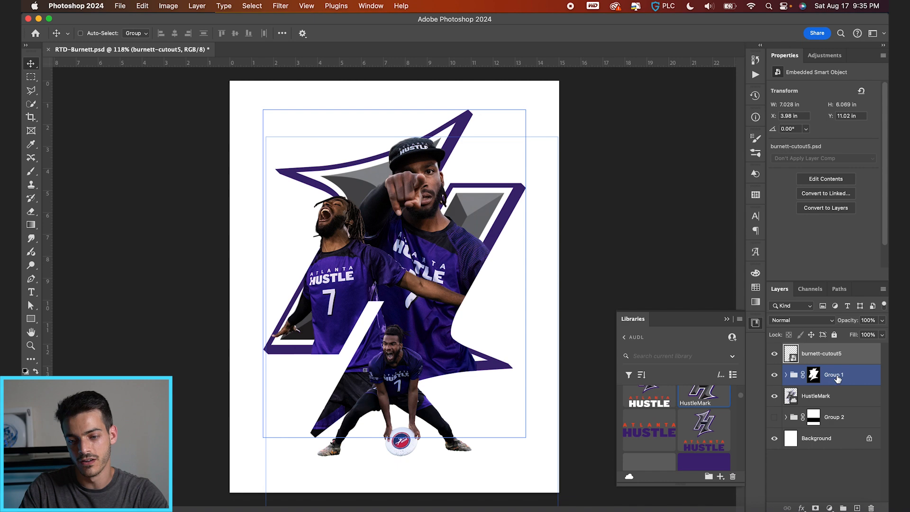
# Combine Group 1 and the HustleMark logo into one new group beneath burnett-cutout5.
pyautogui.click(833, 375)
pyautogui.keyDown('shift'); pyautogui.click(834, 396); pyautogui.keyUp('shift')
pyautogui.click(844, 508)
# Add a mask to Group 3 and fade the logo's lower part with a vertical black-to-transparent linear gradient.
pyautogui.click(816, 508)
pyautogui.press('g')
pyautogui.hotkey('shift', 'g')
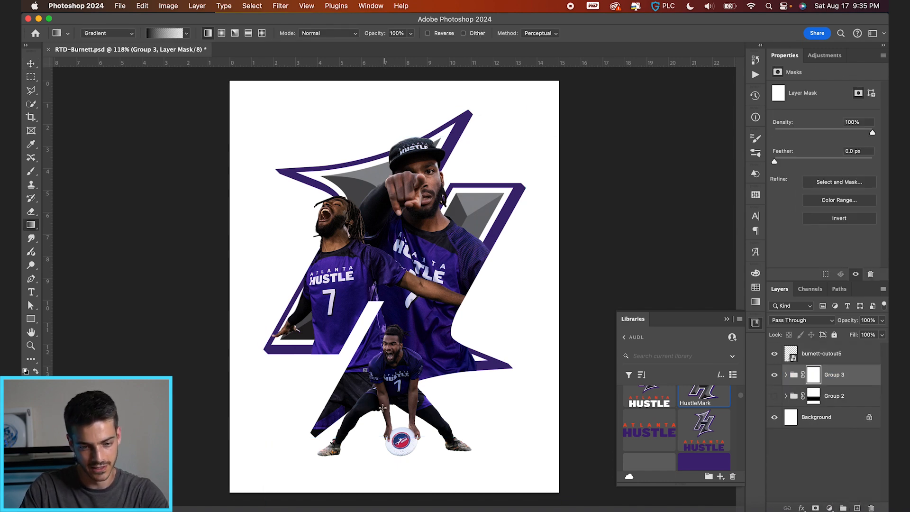
pyautogui.moveTo(381, 440); pyautogui.dragTo(392, 293)
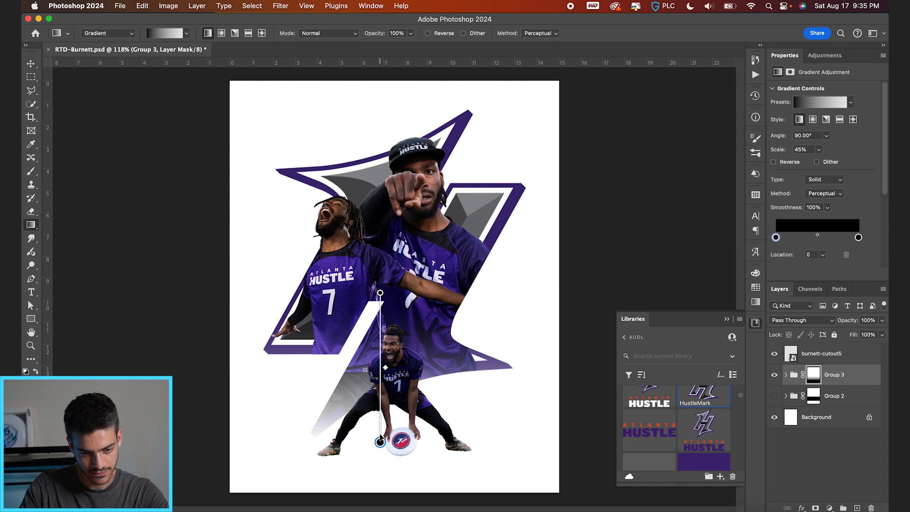
pyautogui.moveTo(380, 441); pyautogui.dragTo(381, 429)
pyautogui.press('v')
pyautogui.scroll(-3, 457, 364)
pyautogui.scroll(3, 456, 363)
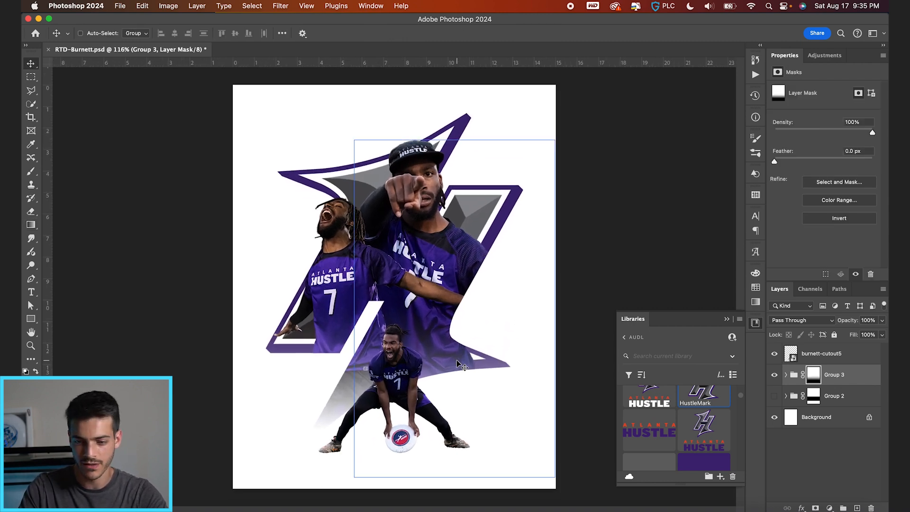
# Delete Group 3's gradient mask.
pyautogui.keyDown('shift'); pyautogui.click(816, 377); pyautogui.keyUp('shift')
pyautogui.rightClick(816, 379)
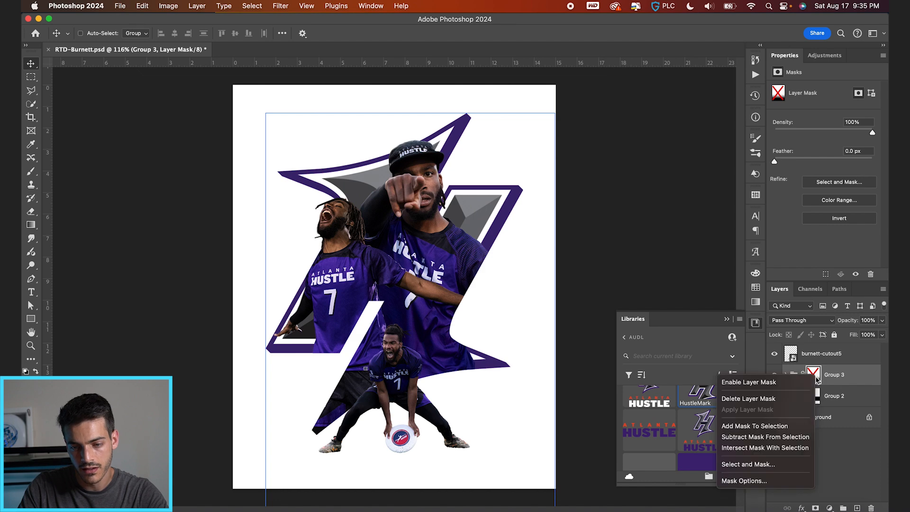
pyautogui.click(795, 399)
# Move Group 3 down behind the frisbee player so the logo's lower tail reaches the poster's bottom edge.
pyautogui.press('super+t')
pyautogui.press('Return')
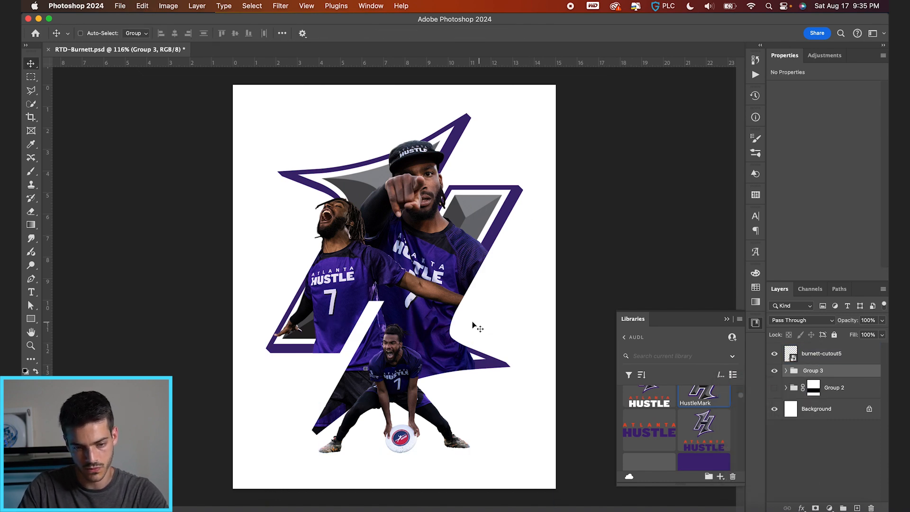
pyautogui.moveTo(480, 286); pyautogui.dragTo(483, 359)
pyautogui.press('super+equal')
pyautogui.press('super+equal')
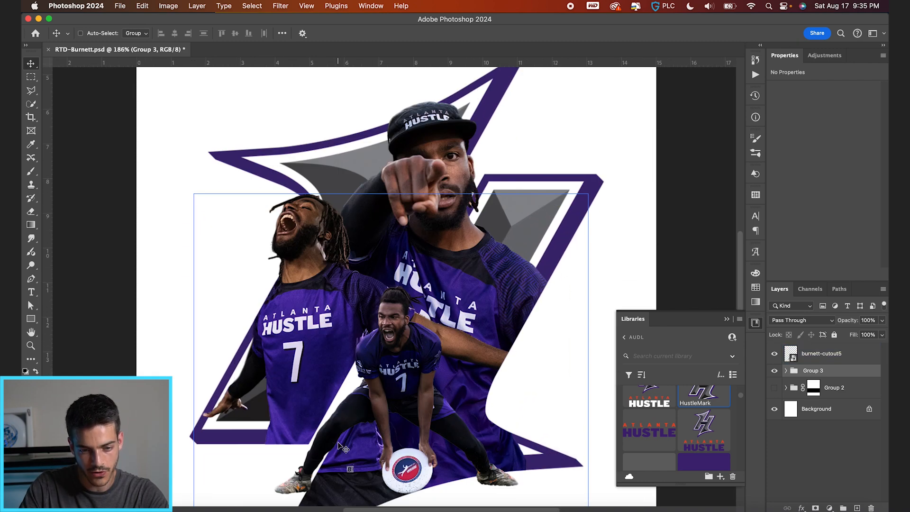
pyautogui.scroll(-2, 411, 365)
pyautogui.scroll(-3, 393, 377)
pyautogui.hscroll(-1, 394, 377)
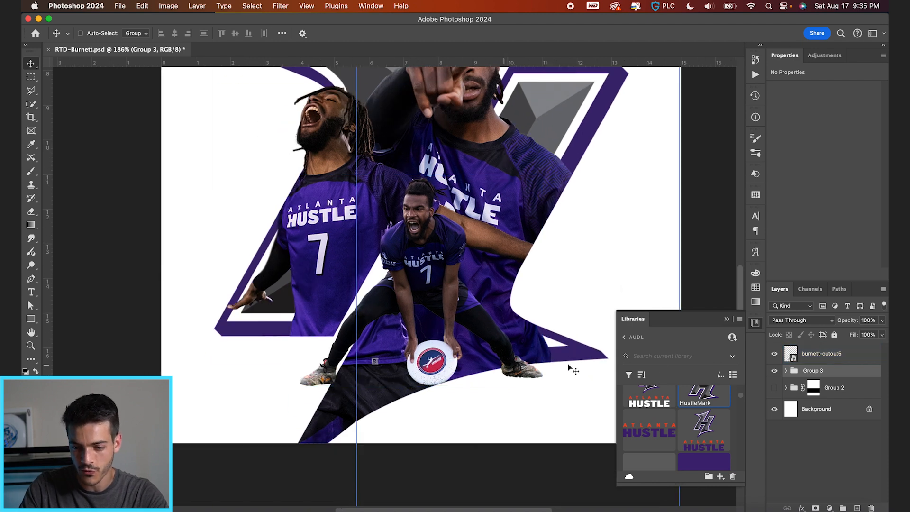
# Add a new mask to Group 3 and brush out the logo's lower tail beneath the frisbee player.
pyautogui.click(815, 508)
pyautogui.press('b')
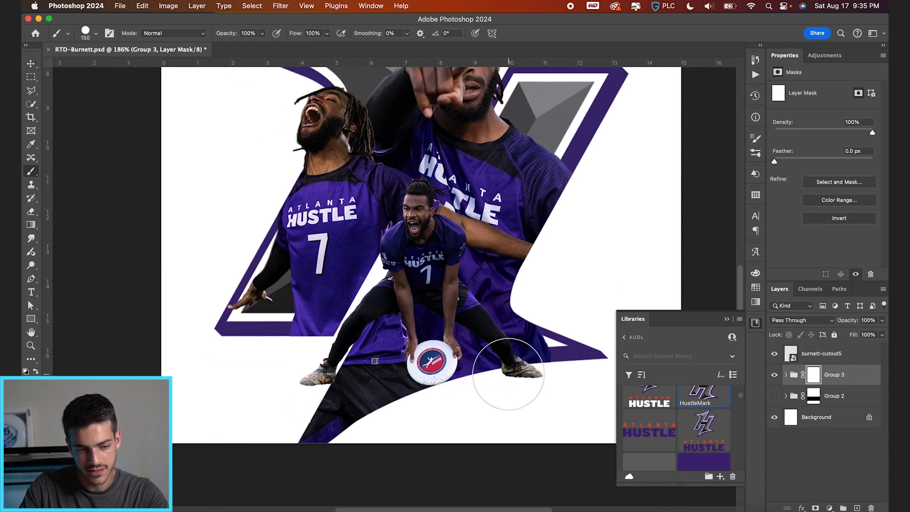
pyautogui.moveTo(474, 367)
pyautogui.mouseDown()
pyautogui.moveTo(419, 319)
pyautogui.moveTo(387, 356)
pyautogui.moveTo(389, 346)
pyautogui.moveTo(382, 371)
pyautogui.moveTo(371, 365)
pyautogui.moveTo(353, 404)
pyautogui.moveTo(399, 382)
pyautogui.moveTo(308, 436)
pyautogui.mouseUp()
# Move the logo group and frisbee player up slightly, and paint out the rest of the tail on Group 3's mask.
pyautogui.press('v')
pyautogui.moveTo(515, 299)
pyautogui.mouseDown()
pyautogui.moveTo(461, 269)
pyautogui.moveTo(512, 266)
pyautogui.mouseUp()
pyautogui.click(814, 374)
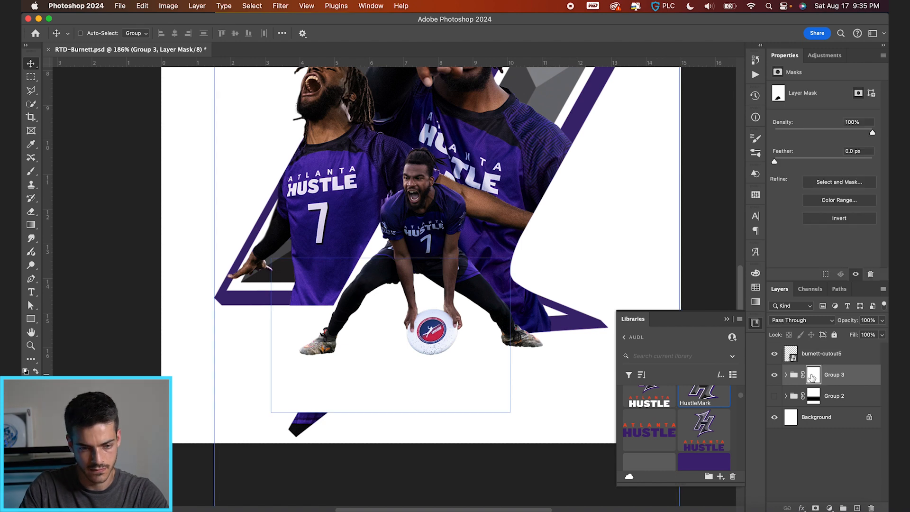
pyautogui.press('b')
pyautogui.moveTo(300, 416); pyautogui.dragTo(315, 410)
pyautogui.press('v')
pyautogui.scroll(-6, 321, 421)
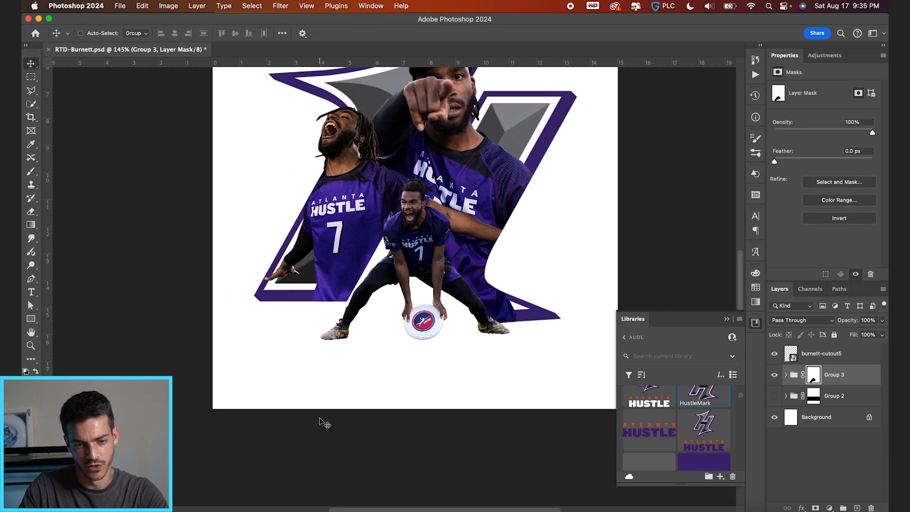
# Reposition the logo group and the frisbee player on the poster so the player stands over the logo's lower tail.
pyautogui.scroll(-2, 321, 422)
pyautogui.scroll(1, 391, 284)
pyautogui.moveTo(479, 300); pyautogui.dragTo(478, 313)
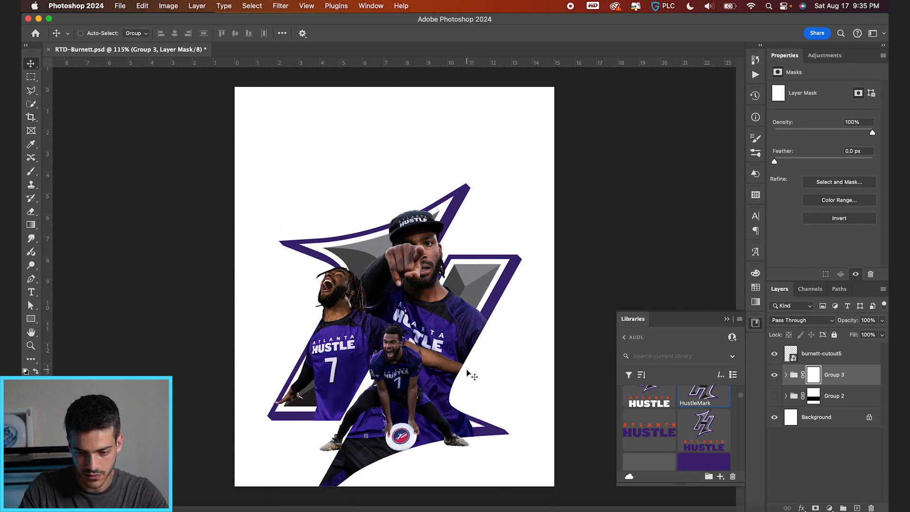
pyautogui.keyDown('shift'); pyautogui.click(828, 356); pyautogui.keyUp('shift')
pyautogui.moveTo(479, 378); pyautogui.dragTo(449, 396)
# Select the frisbee player layer together with Group 3 and move both up slightly on the poster.
pyautogui.click(822, 354)
pyautogui.keyDown('shift'); pyautogui.click(839, 378); pyautogui.keyUp('shift')
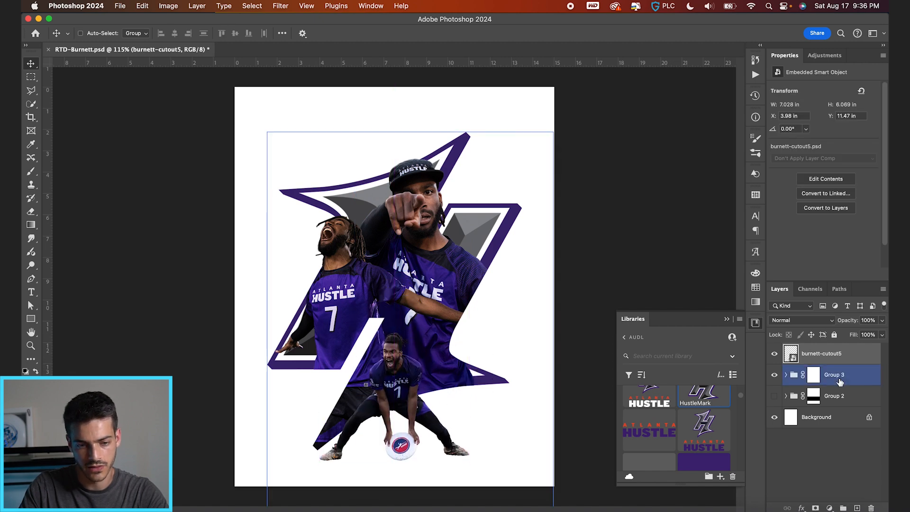
pyautogui.moveTo(487, 267)
pyautogui.mouseDown()
pyautogui.moveTo(485, 241)
pyautogui.moveTo(487, 259)
pyautogui.mouseUp()
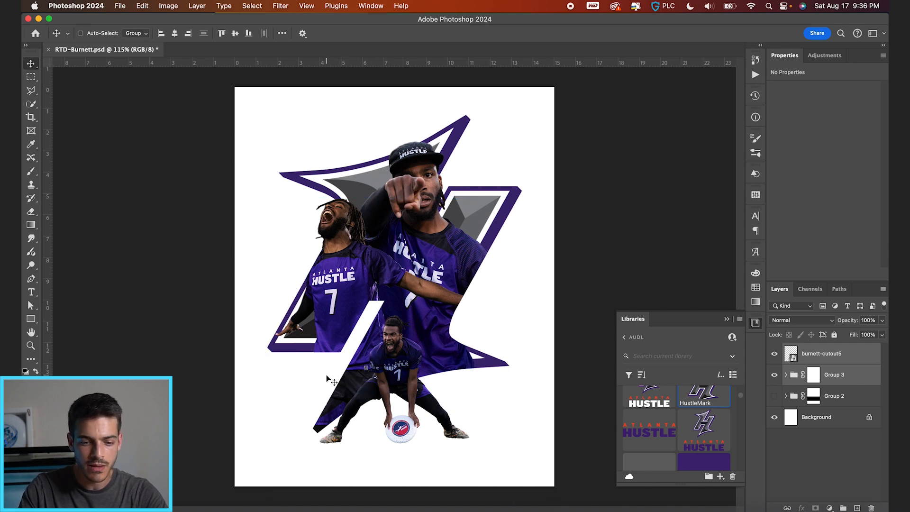
# Move the frisbee player slightly right relative to the logo, and shift the player and Group 3 down slightly together.
pyautogui.moveTo(434, 373)
pyautogui.mouseDown()
pyautogui.moveTo(462, 372)
pyautogui.moveTo(449, 371)
pyautogui.mouseUp()
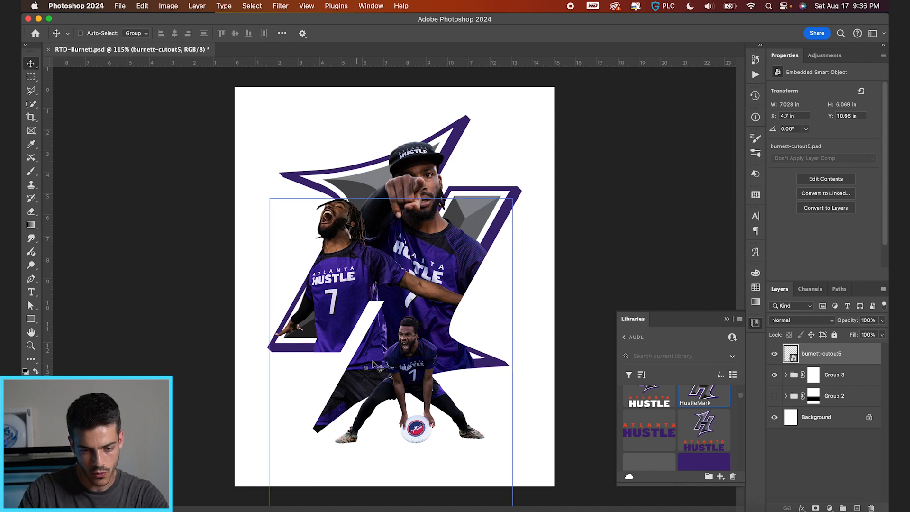
pyautogui.moveTo(382, 352); pyautogui.dragTo(385, 351)
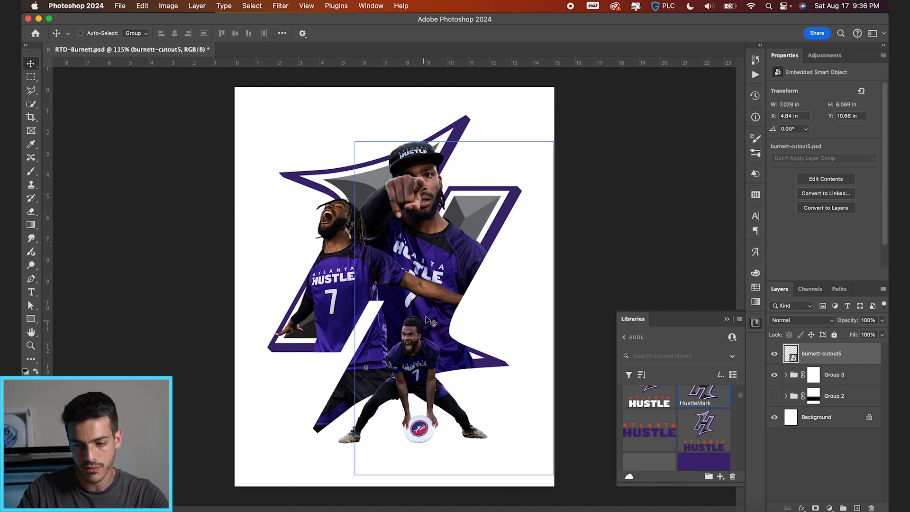
pyautogui.keyDown('shift'); pyautogui.click(834, 376); pyautogui.keyUp('shift')
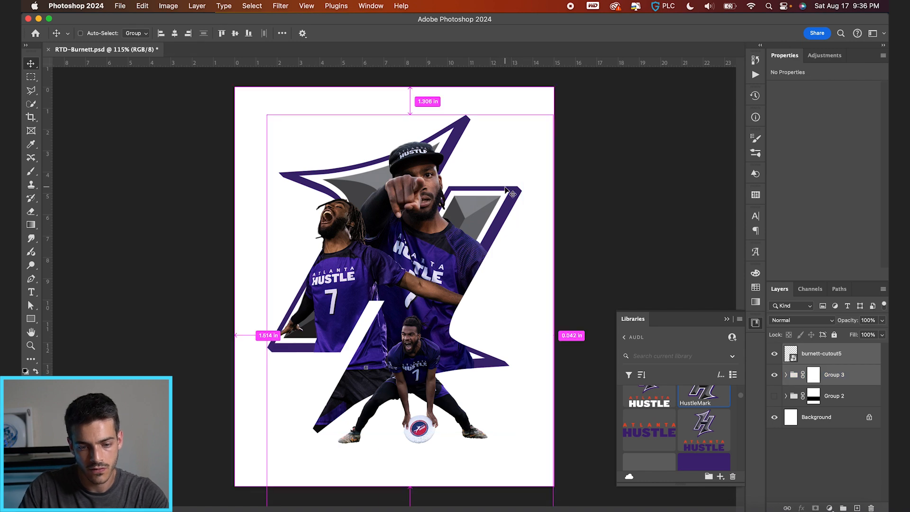
pyautogui.moveTo(477, 221); pyautogui.dragTo(477, 227)
# Open the Camera Raw Filter on burnett-cutout5 and set Exposure +0.60, Contrast +4, Highlights -12, Shadows +42 and Whites +25.
pyautogui.click(789, 354)
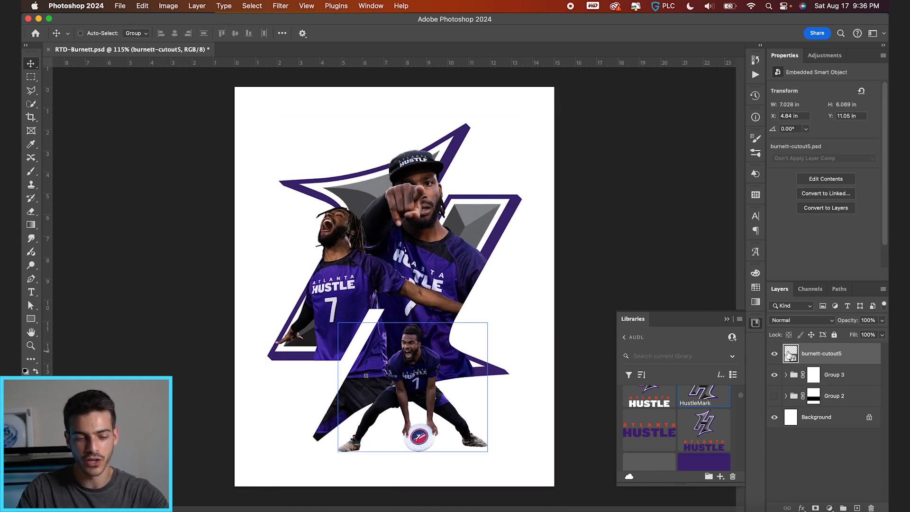
pyautogui.click(830, 508)
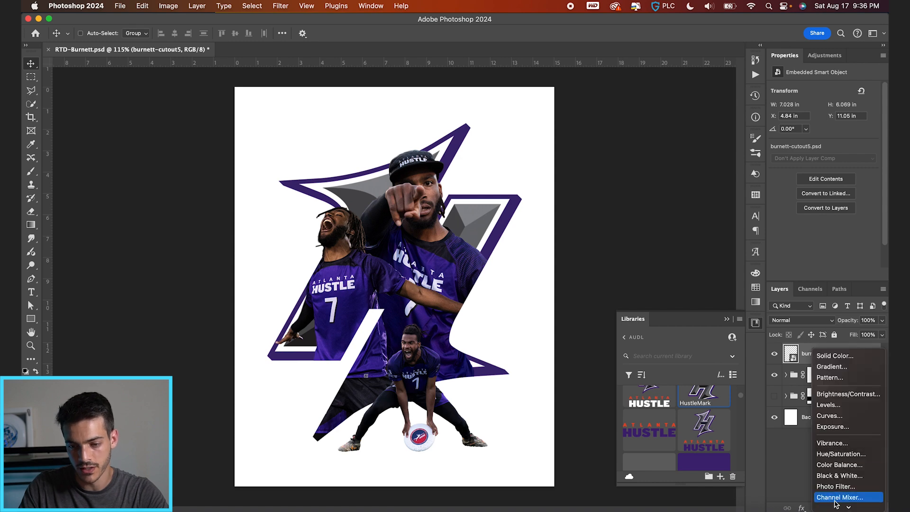
pyautogui.click(764, 430)
pyautogui.click(287, 4)
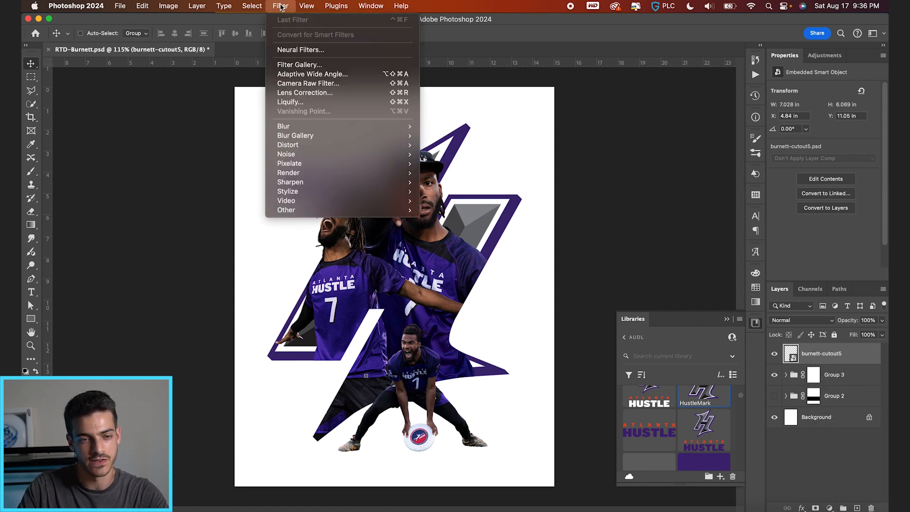
pyautogui.click(290, 5)
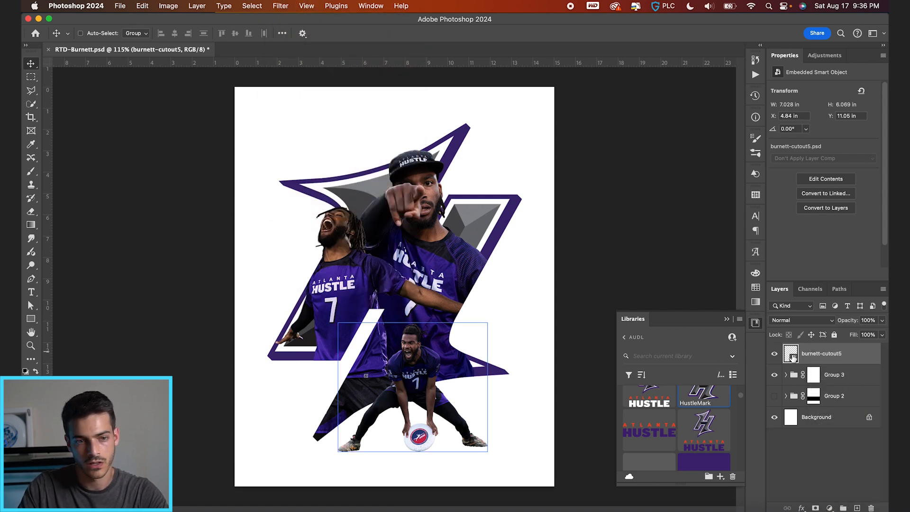
pyautogui.click(289, 4)
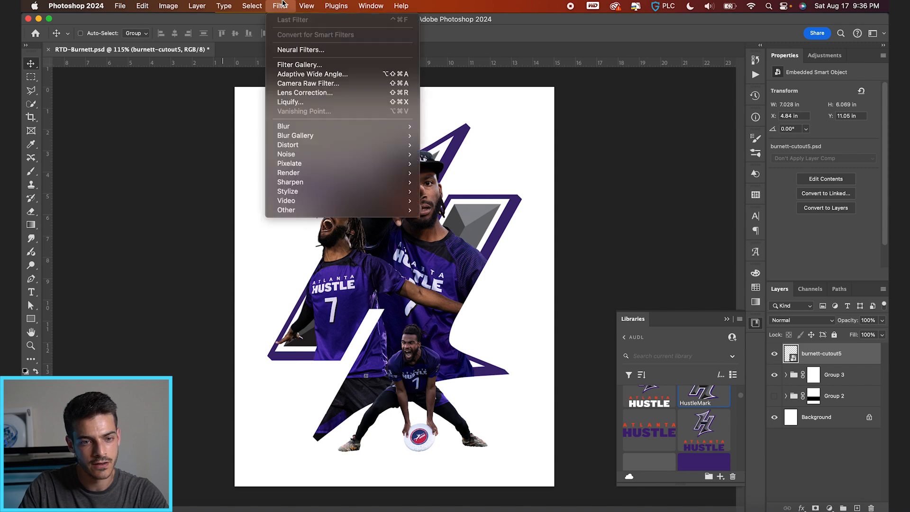
pyautogui.click(326, 83)
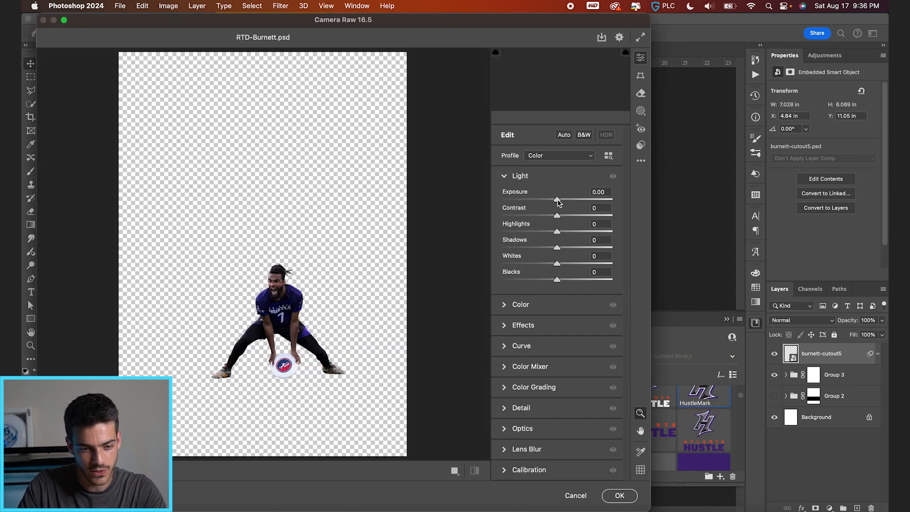
pyautogui.moveTo(558, 203); pyautogui.dragTo(572, 267)
pyautogui.moveTo(558, 232); pyautogui.dragTo(550, 232)
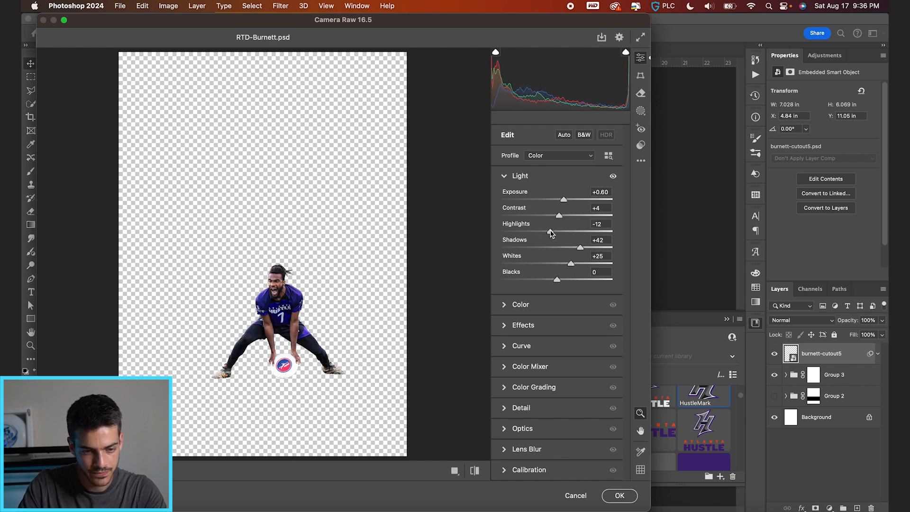
# Set the frisbee player's Texture to +18 and Clarity to +16 in the Camera Raw effects.
pyautogui.click(310, 280)
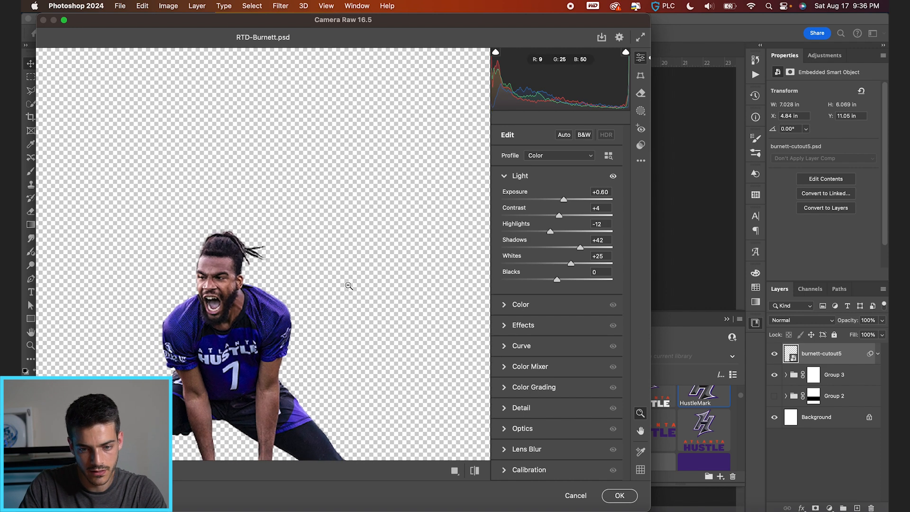
pyautogui.click(507, 326)
pyautogui.moveTo(557, 242)
pyautogui.mouseDown()
pyautogui.moveTo(569, 244)
pyautogui.moveTo(568, 257)
pyautogui.mouseUp()
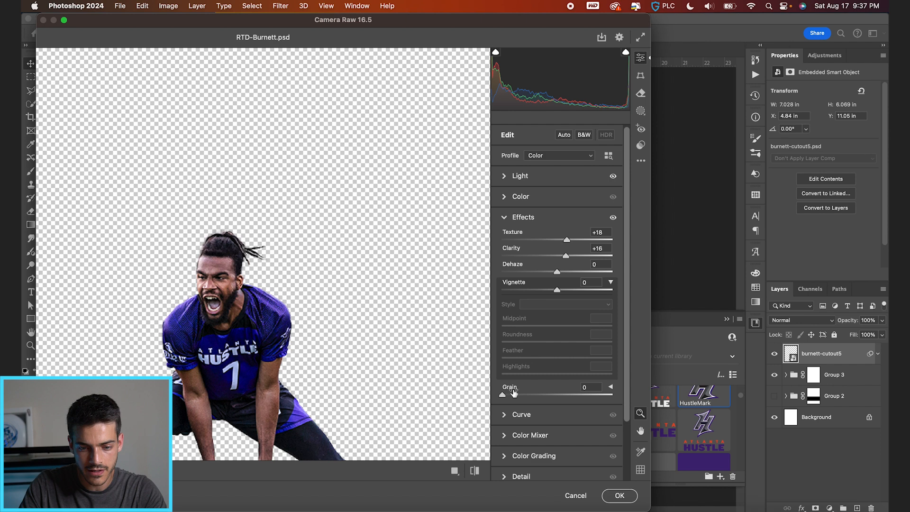
# Set the frisbee player's Noise Reduction to 30 and apply the Camera Raw Filter.
pyautogui.scroll(-2, 517, 439)
pyautogui.click(505, 432)
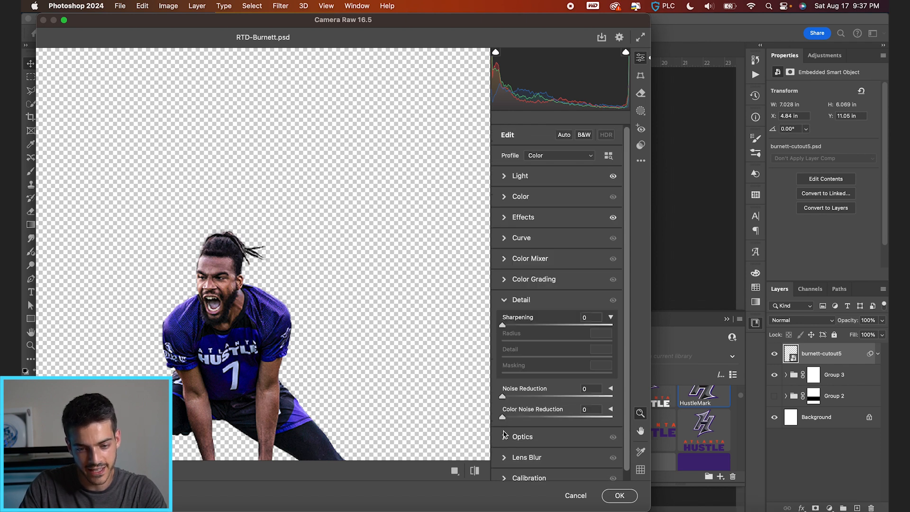
pyautogui.moveTo(518, 396); pyautogui.dragTo(533, 396)
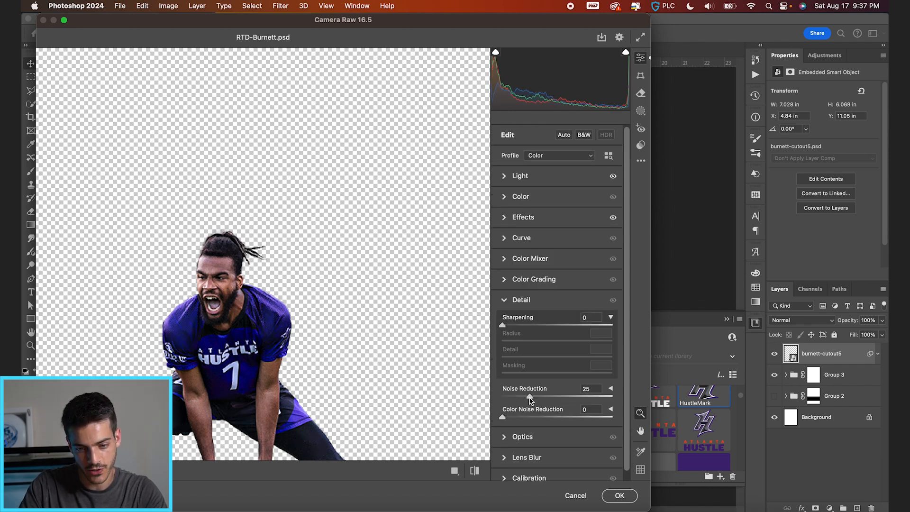
pyautogui.scroll(-5, 225, 349)
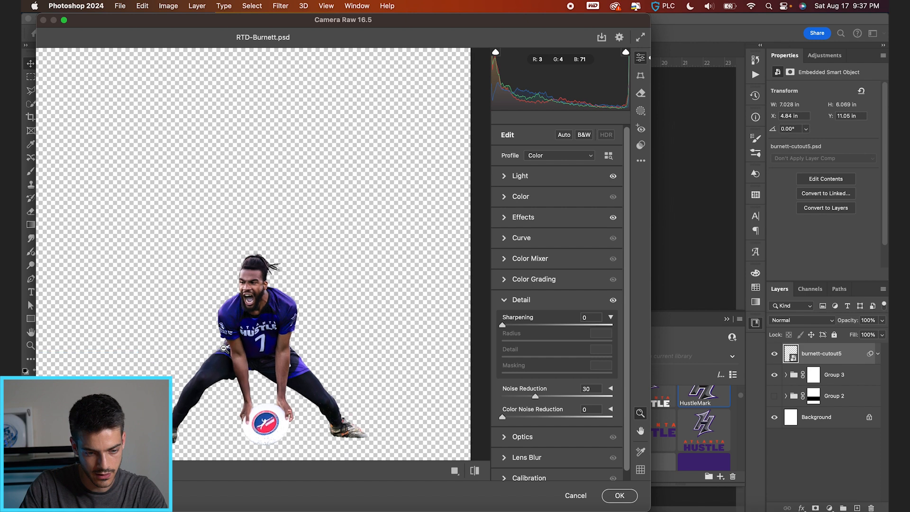
pyautogui.scroll(2, 235, 349)
pyautogui.scroll(-2, 235, 349)
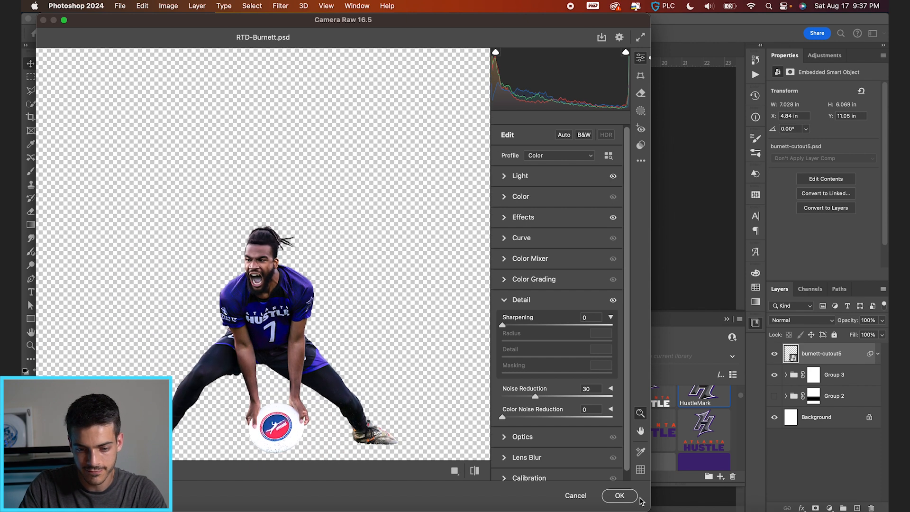
pyautogui.click(620, 496)
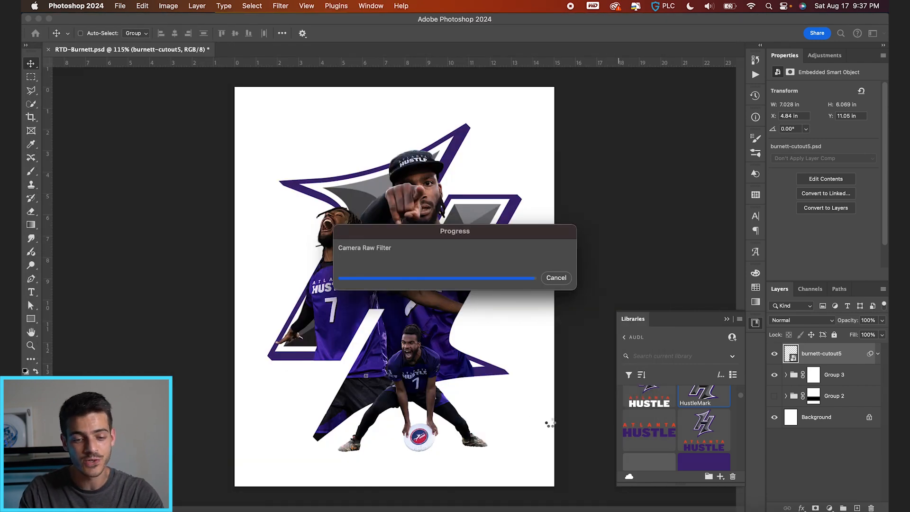
# Open the Camera Raw Filter on burnett-cutout4 inside Group 3's nested Group 1 and set Noise Reduction to 30.
pyautogui.scroll(2, 441, 337)
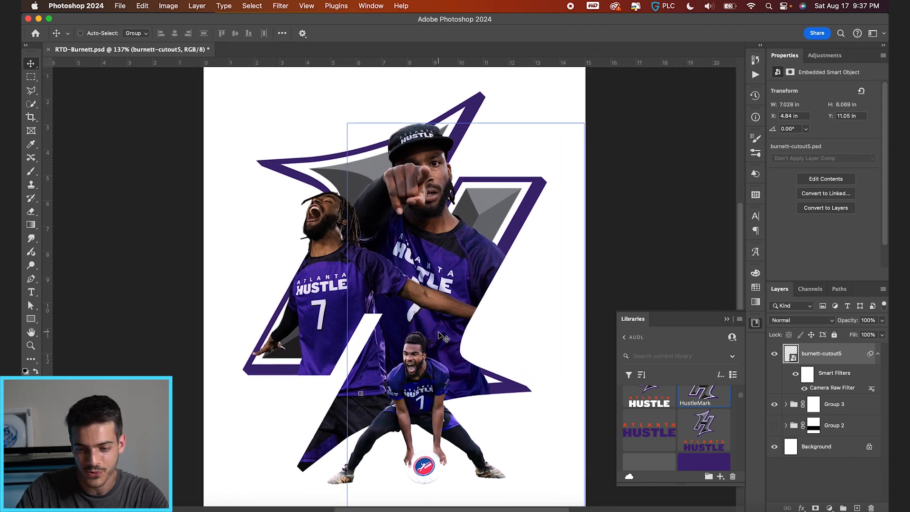
pyautogui.click(790, 407)
pyautogui.click(786, 404)
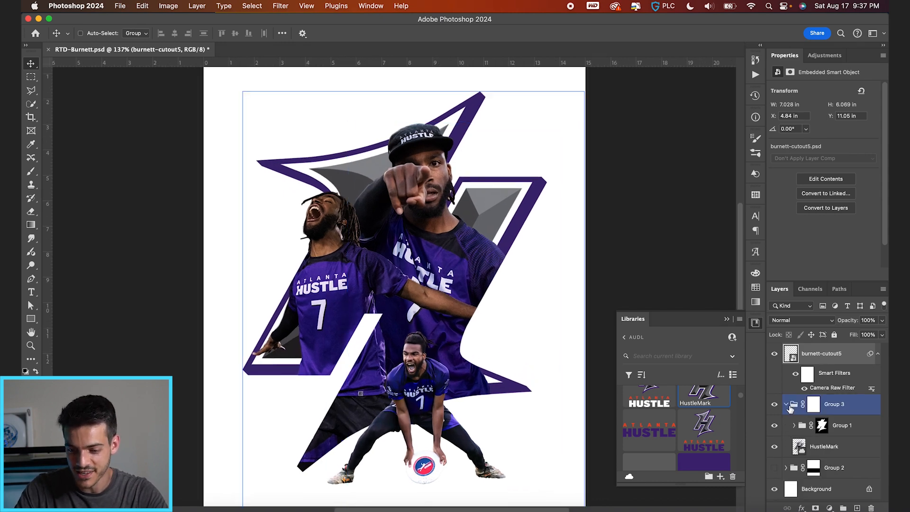
pyautogui.click(795, 426)
pyautogui.scroll(-3, 795, 426)
pyautogui.click(808, 407)
pyautogui.click(776, 408)
pyautogui.click(775, 408)
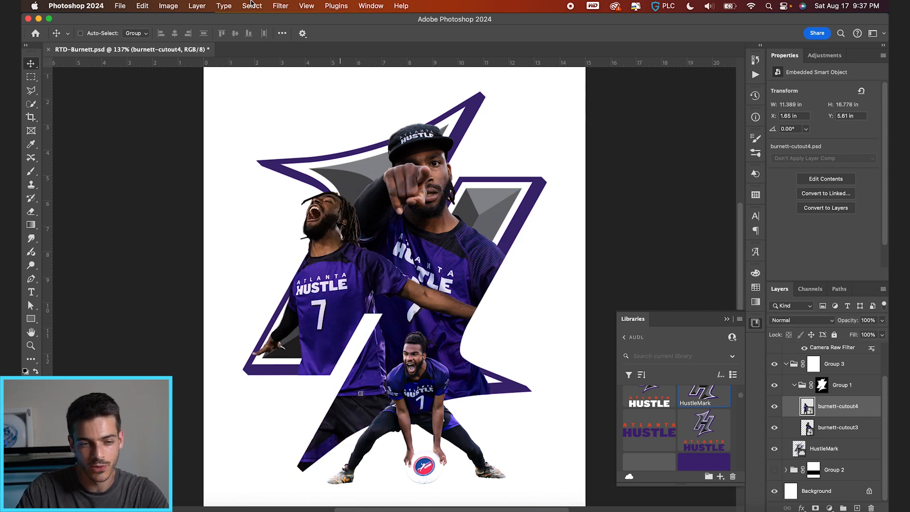
pyautogui.click(280, 5)
pyautogui.click(307, 21)
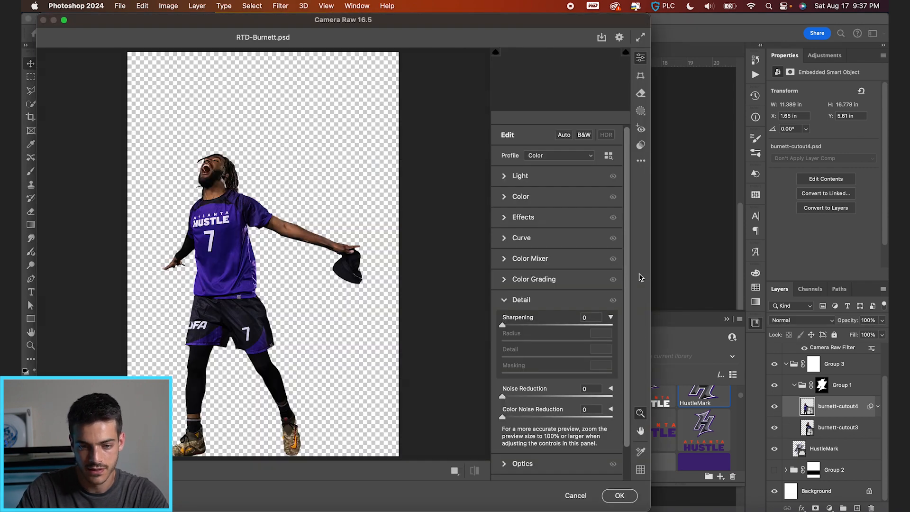
pyautogui.moveTo(528, 397); pyautogui.dragTo(536, 399)
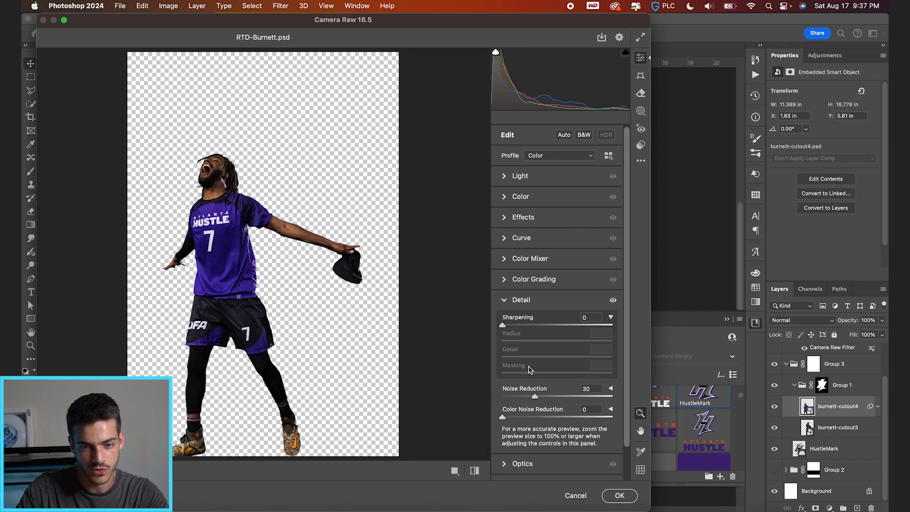
# Set burnett-cutout4's Exposure +0.60, Contrast +8, Highlights -16, Shadows +19, Whites +19, Blacks +2, Texture +9 and Clarity +21, and apply the filter.
pyautogui.click(505, 176)
pyautogui.moveTo(557, 199); pyautogui.dragTo(569, 265)
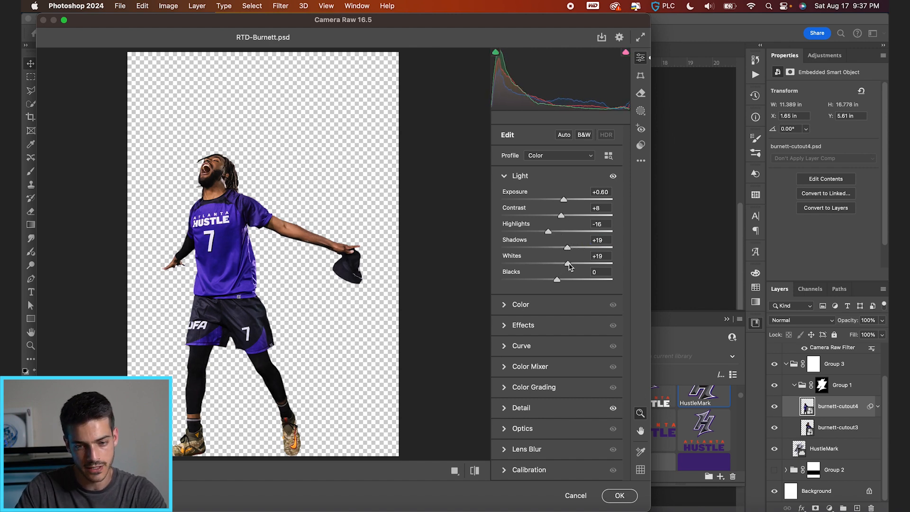
pyautogui.click(507, 326)
pyautogui.moveTo(556, 247); pyautogui.dragTo(569, 258)
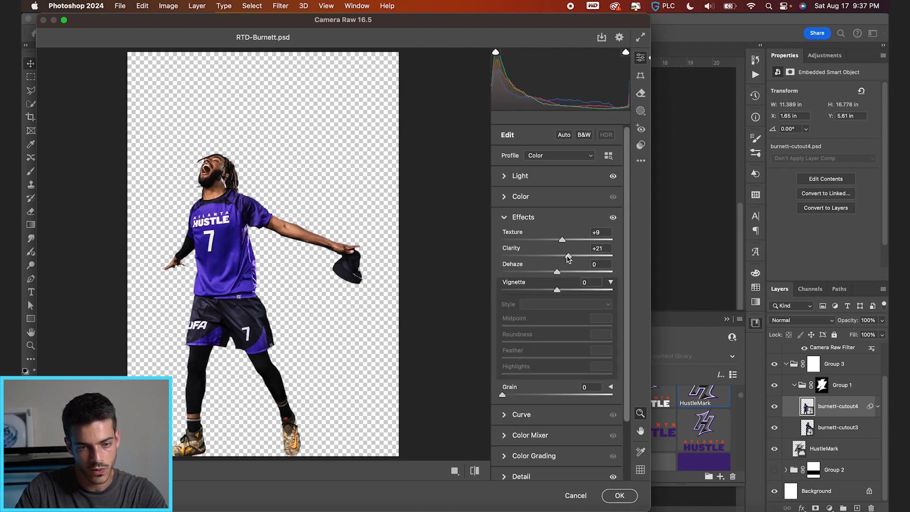
pyautogui.click(622, 495)
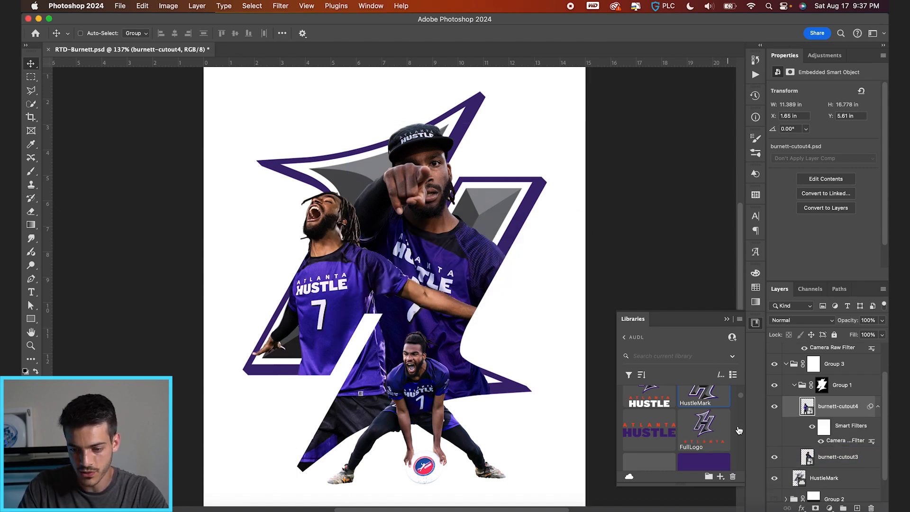
# Copy burnett-cutout4's Camera Raw smart filter onto burnett-cutout3 and make burnett-cutout3 the active layer.
pyautogui.scroll(-1, 812, 434)
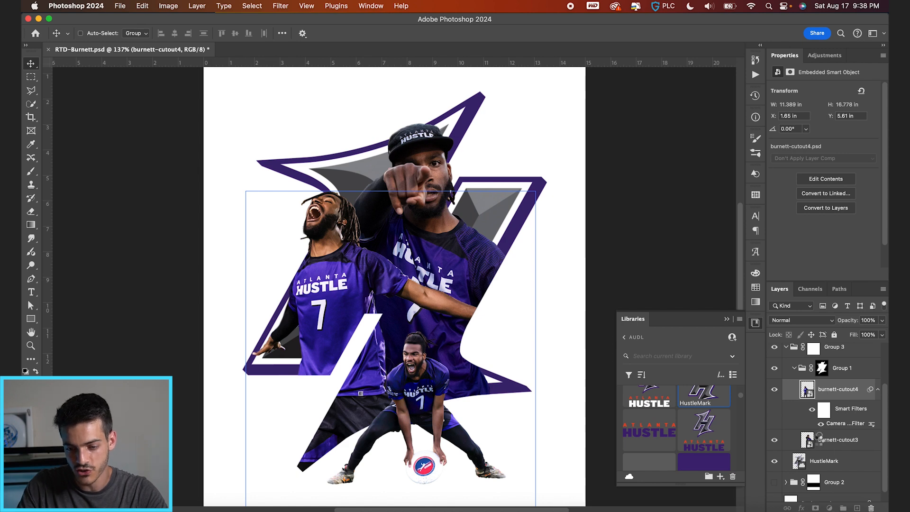
pyautogui.click(807, 441)
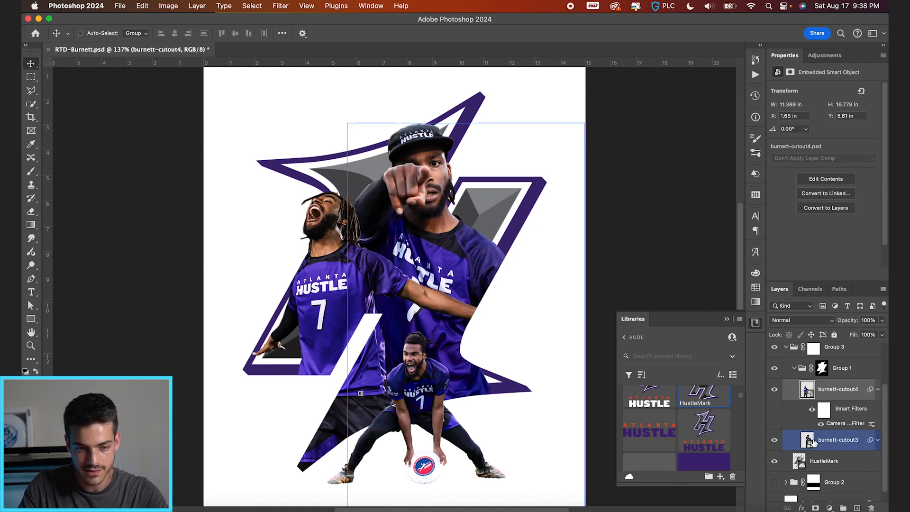
pyautogui.click(814, 445)
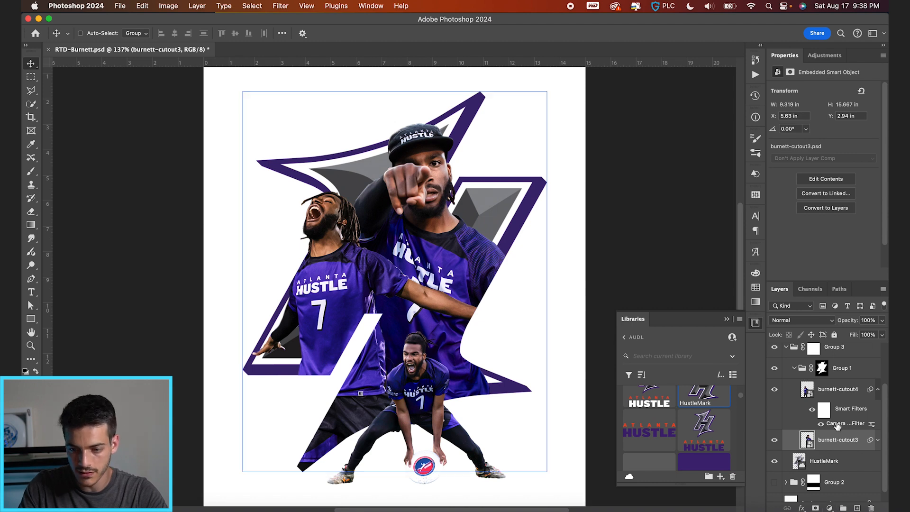
pyautogui.click(809, 392)
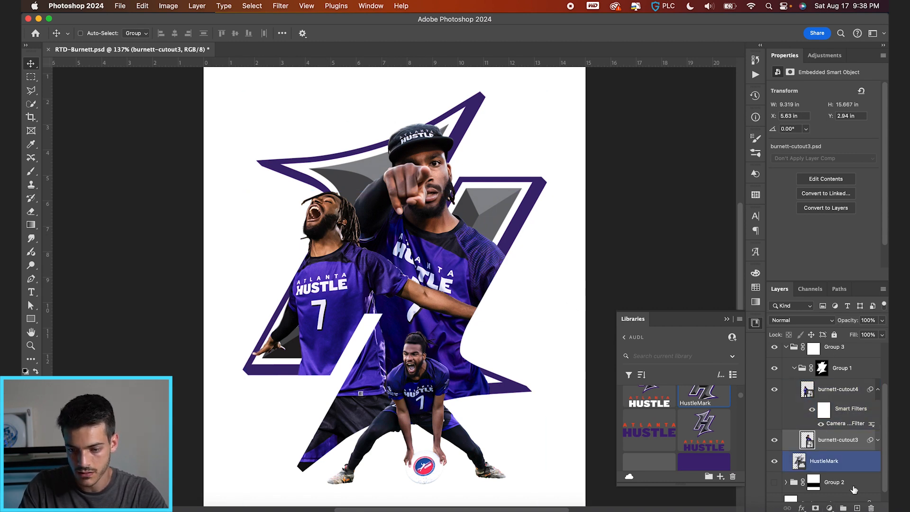
# Add a Selective Color adjustment clipped to burnett-cutout3 and set Yellow in the Reds to +27%.
pyautogui.click(835, 508)
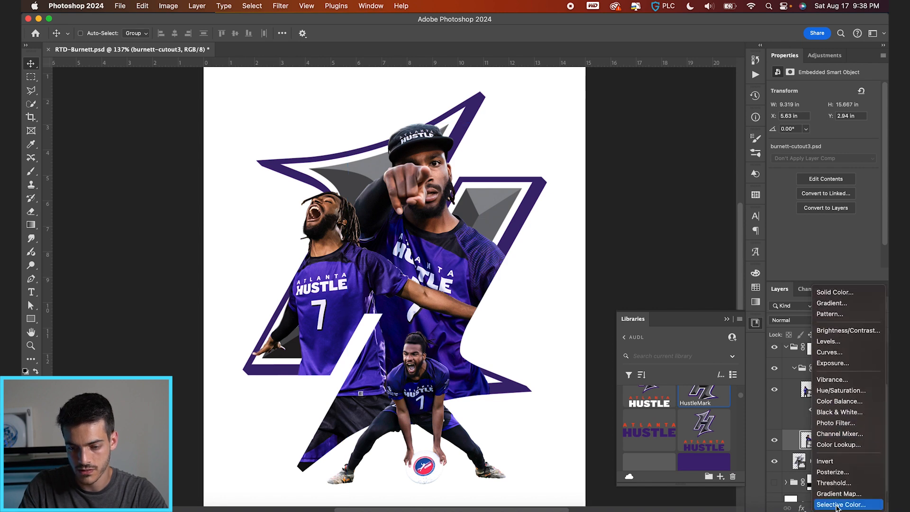
pyautogui.click(837, 495)
pyautogui.keyDown('alt'); pyautogui.click(813, 448); pyautogui.keyUp('alt')
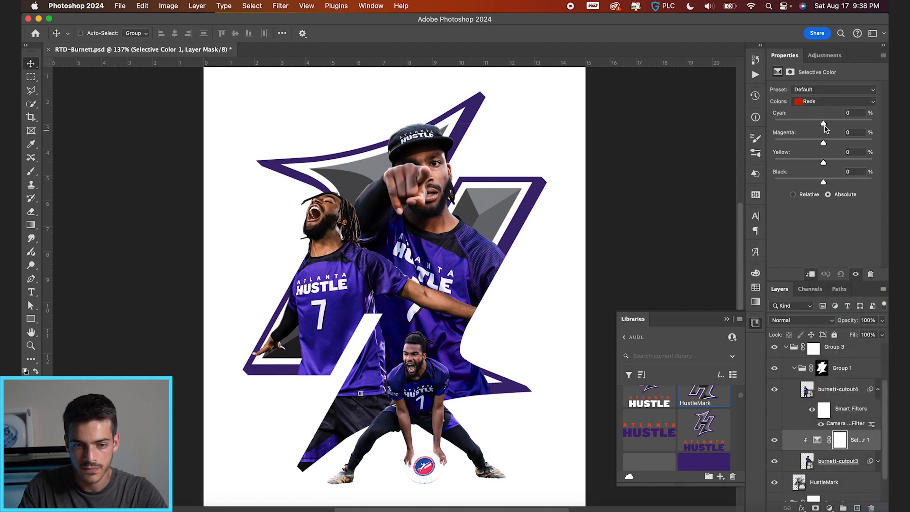
pyautogui.moveTo(824, 126)
pyautogui.mouseDown()
pyautogui.moveTo(809, 125)
pyautogui.moveTo(824, 124)
pyautogui.mouseUp()
pyautogui.press('super+z')
pyautogui.moveTo(824, 163); pyautogui.dragTo(838, 164)
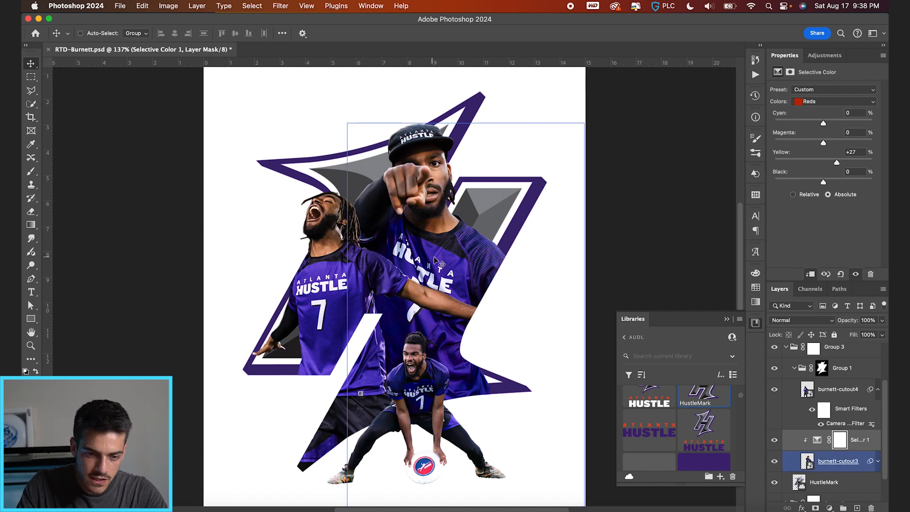
pyautogui.keyDown('super'); pyautogui.click(439, 290); pyautogui.keyUp('super')
pyautogui.keyDown('super'); pyautogui.click(436, 287); pyautogui.keyUp('super')
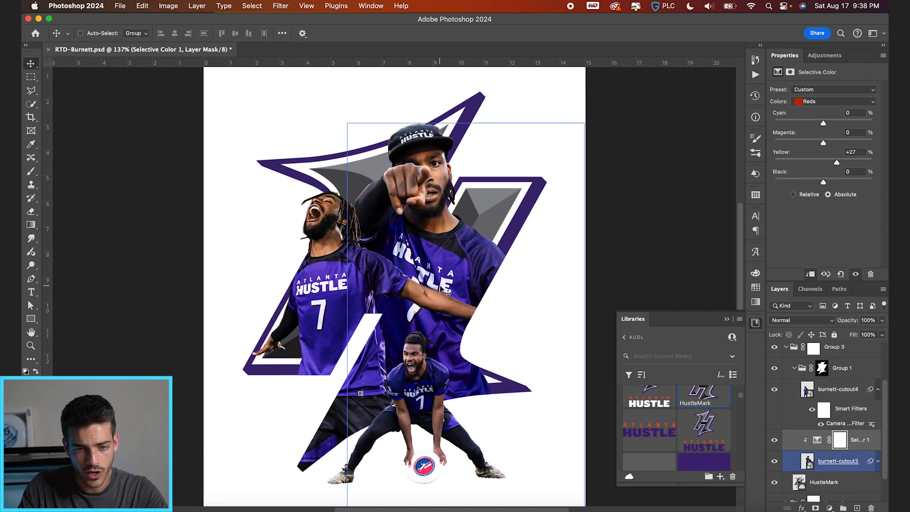
pyautogui.keyDown('super'); pyautogui.click(443, 290); pyautogui.keyUp('super')
pyautogui.keyDown('super'); pyautogui.click(442, 289); pyautogui.keyUp('super')
# Collapse Group 1 and add a Selective Color adjustment clipped to burnett-cutout5.
pyautogui.scroll(3, 817, 475)
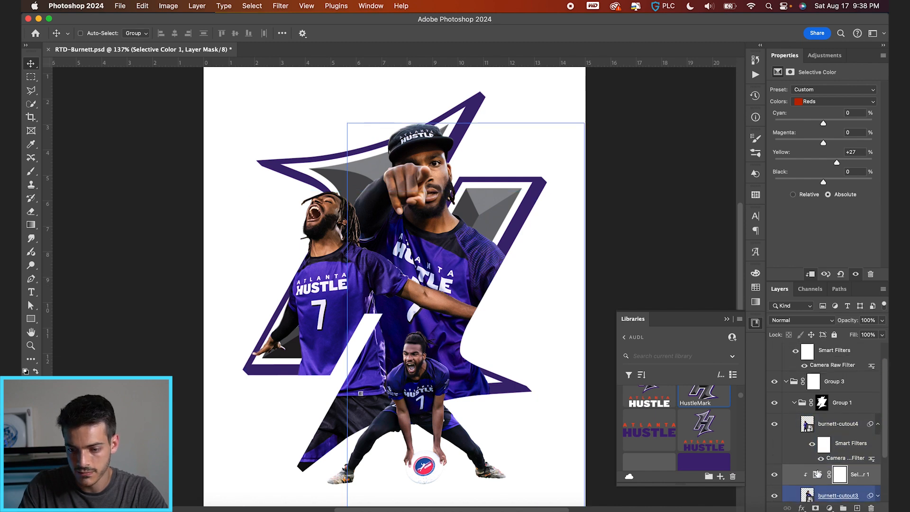
pyautogui.click(795, 403)
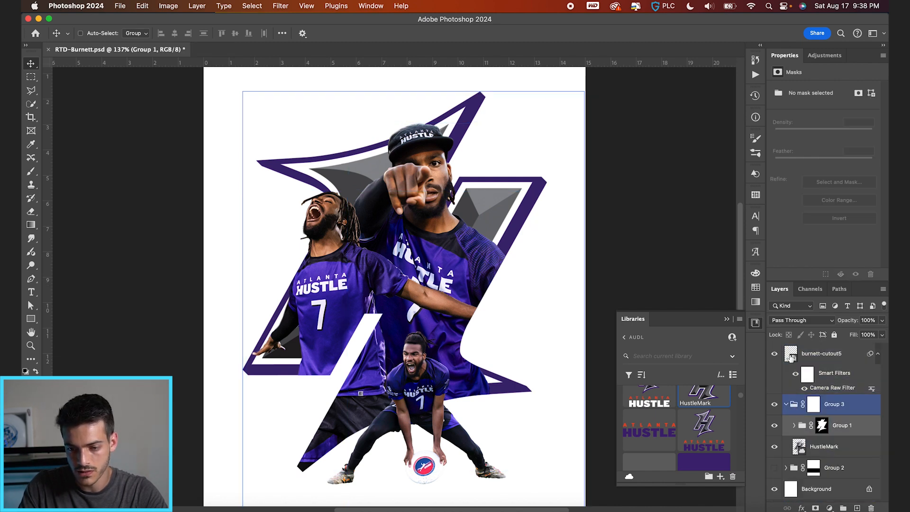
pyautogui.click(829, 508)
pyautogui.click(839, 504)
pyautogui.moveTo(801, 425); pyautogui.dragTo(797, 363)
pyautogui.keyDown('alt'); pyautogui.click(794, 365); pyautogui.keyUp('alt')
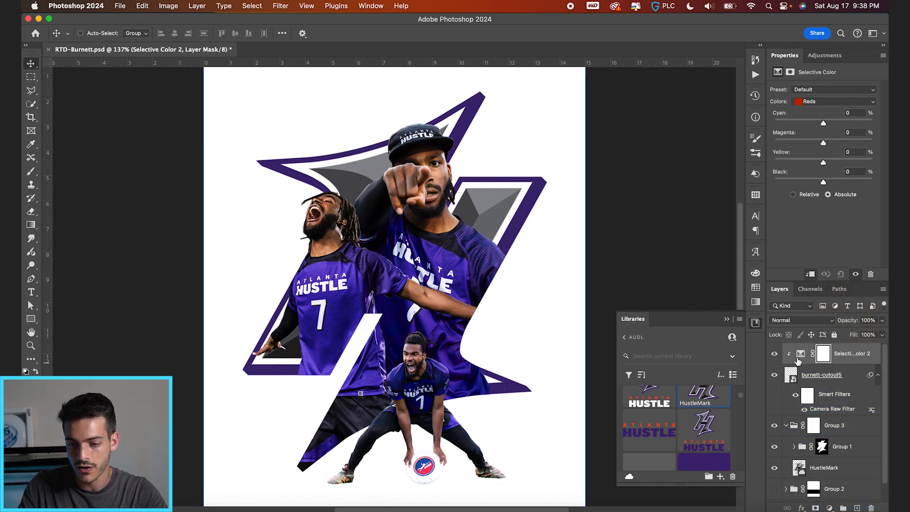
# In burnett-cutout5's Selective Color adjustment, set the Reds to Magenta +7% and Yellow +49%.
pyautogui.click(800, 353)
pyautogui.moveTo(824, 163); pyautogui.dragTo(820, 124)
pyautogui.press('super+z')
pyautogui.moveTo(837, 163); pyautogui.dragTo(849, 164)
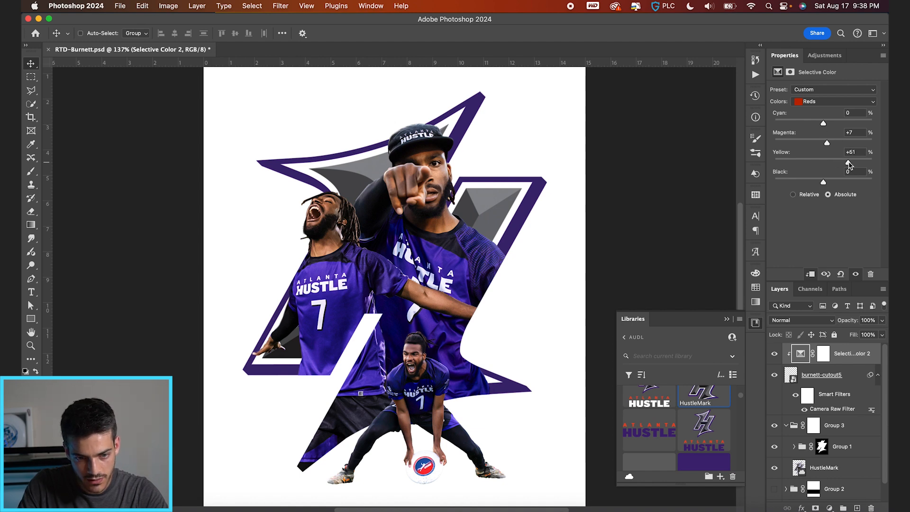
pyautogui.scroll(3, 422, 385)
pyautogui.scroll(-3, 421, 385)
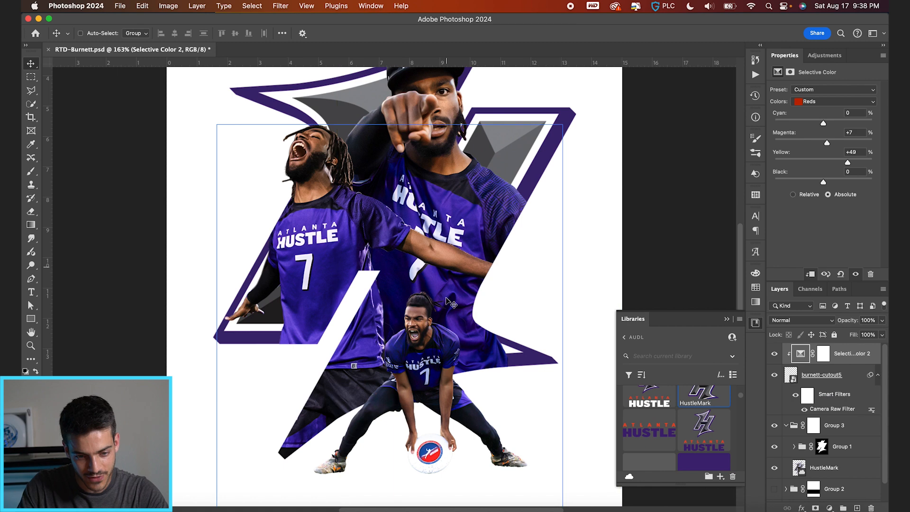
pyautogui.scroll(1, 425, 377)
pyautogui.scroll(1, 426, 379)
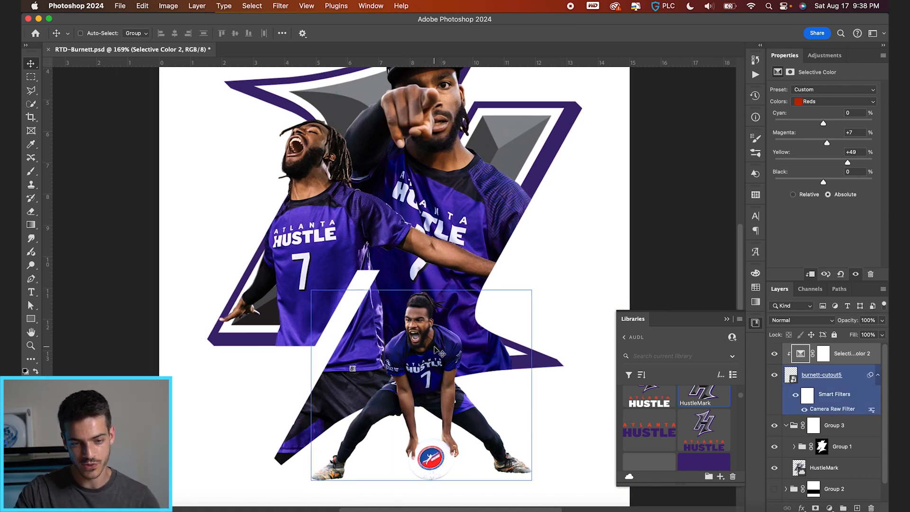
# Set the Blues to Cyan -2% and Magenta +22% in burnett-cutout5's Selective Color adjustment.
pyautogui.click(811, 105)
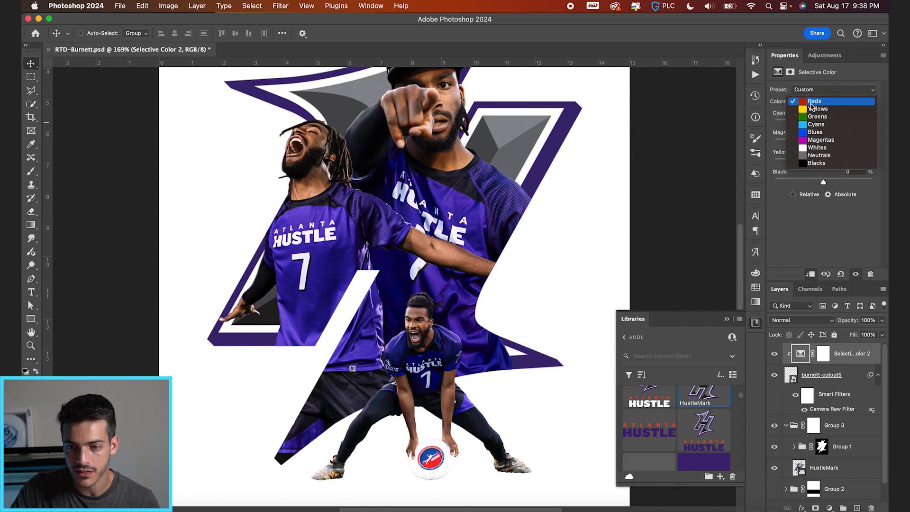
pyautogui.click(812, 134)
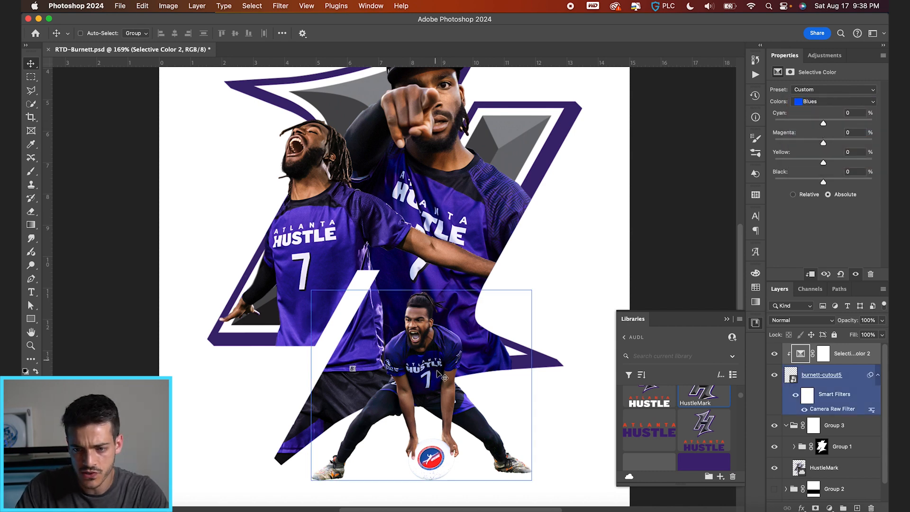
pyautogui.moveTo(824, 146); pyautogui.dragTo(821, 125)
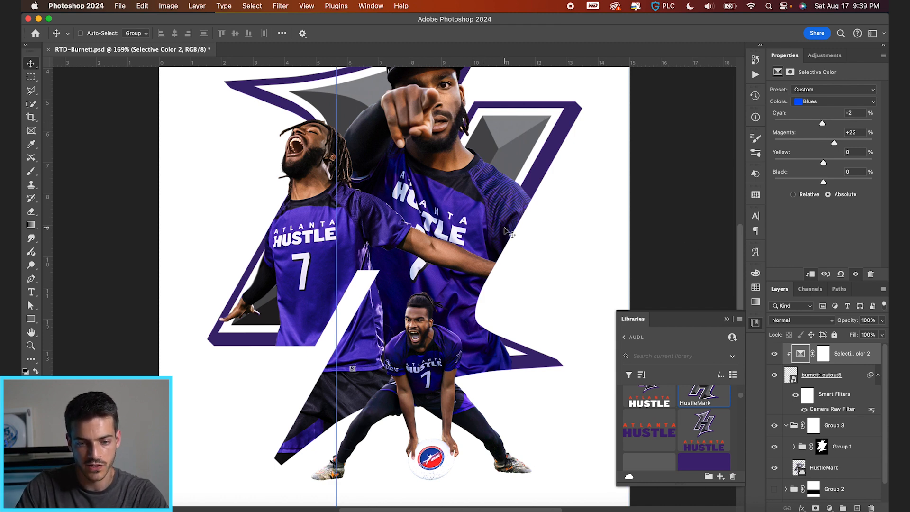
# Collapse Group 3, then group it with burnett-cutout5 and its Selective Color adjustment and name the new group Players.
pyautogui.scroll(-4, 474, 323)
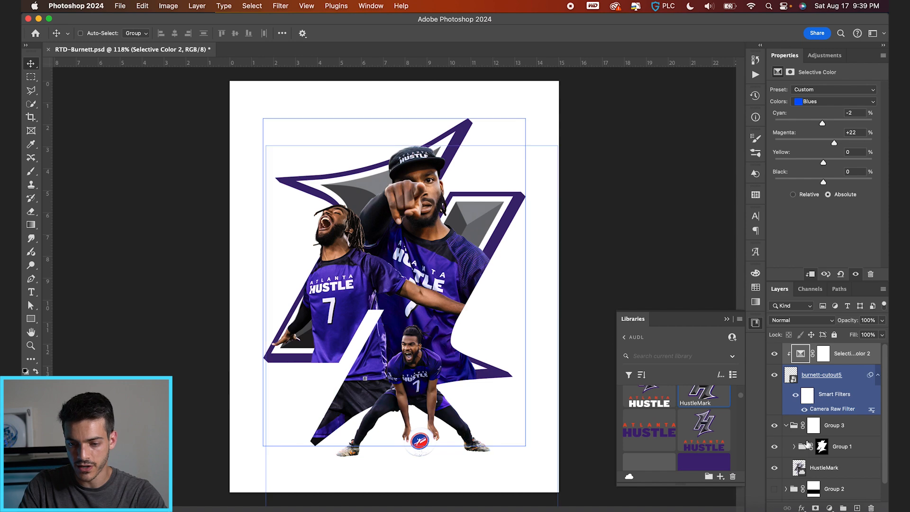
pyautogui.click(796, 427)
pyautogui.click(786, 425)
pyautogui.click(837, 429)
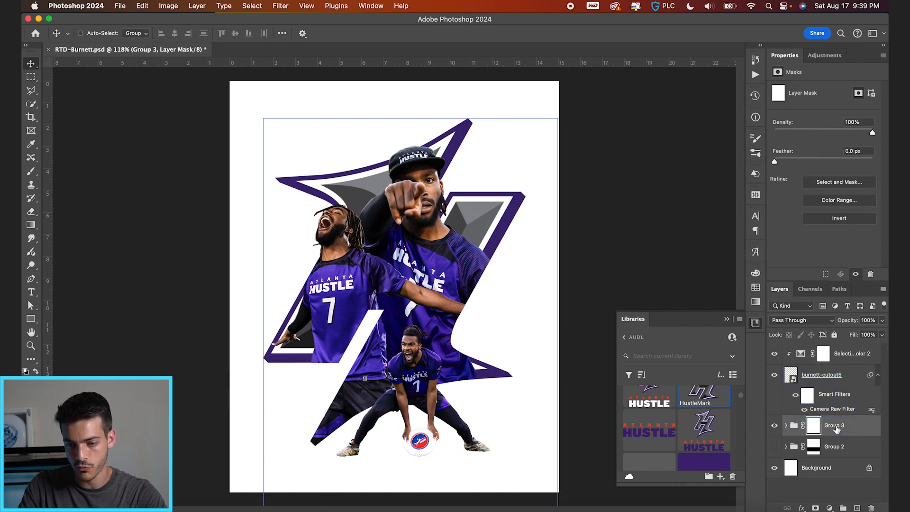
pyautogui.keyDown('shift'); pyautogui.click(850, 357); pyautogui.keyUp('shift')
pyautogui.click(844, 509)
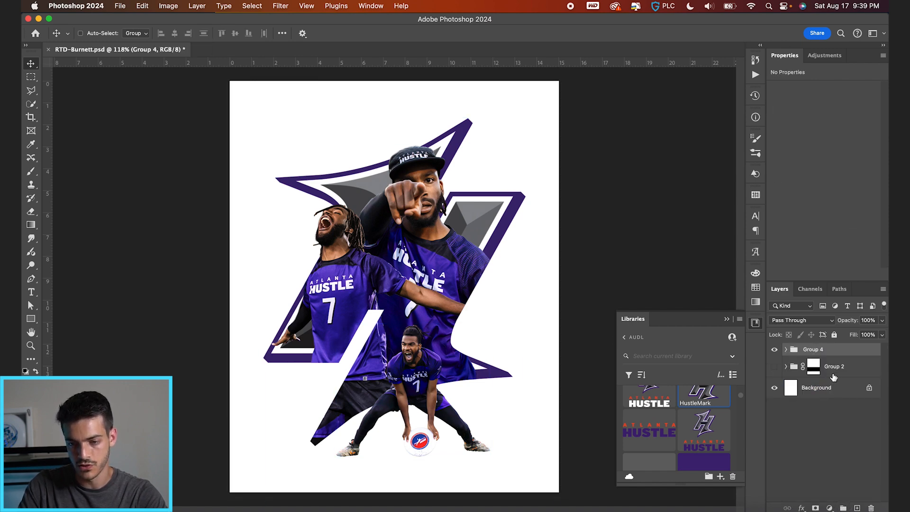
pyautogui.doubleClick(811, 349)
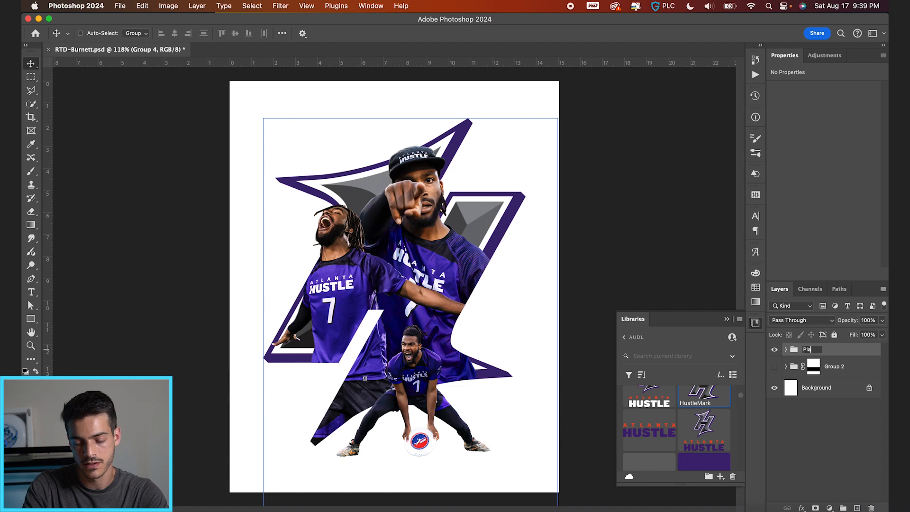
pyautogui.press('Return')
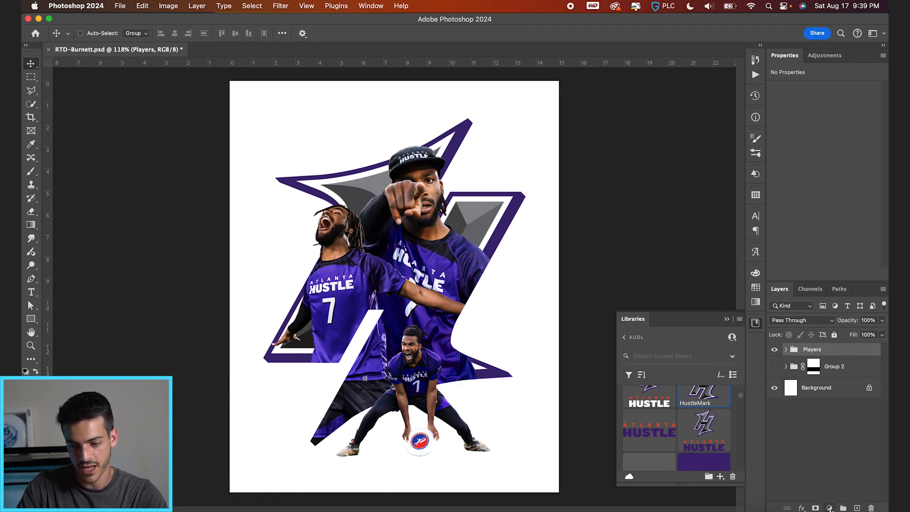
# Add a Selective Color adjustment clipped to the Players group.
pyautogui.click(829, 507)
pyautogui.click(844, 504)
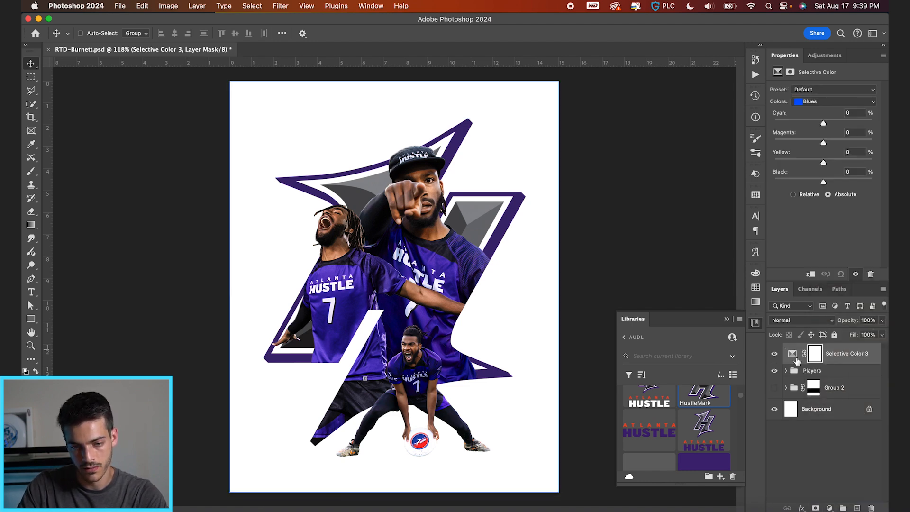
pyautogui.keyDown('alt'); pyautogui.click(797, 362); pyautogui.keyUp('alt')
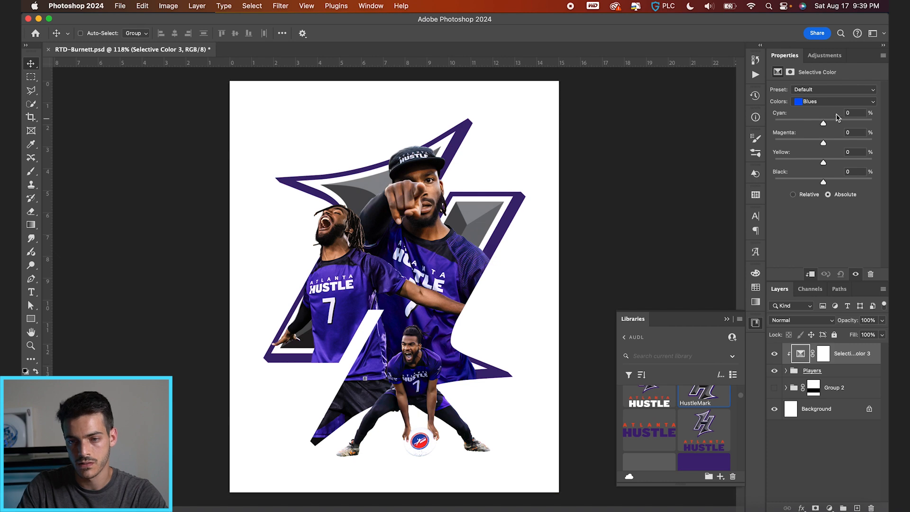
# Set the Reds of the Players group's Selective Color to Cyan -59%, Magenta +6%, Yellow -18% and Black +2%.
pyautogui.click(830, 102)
pyautogui.click(816, 70)
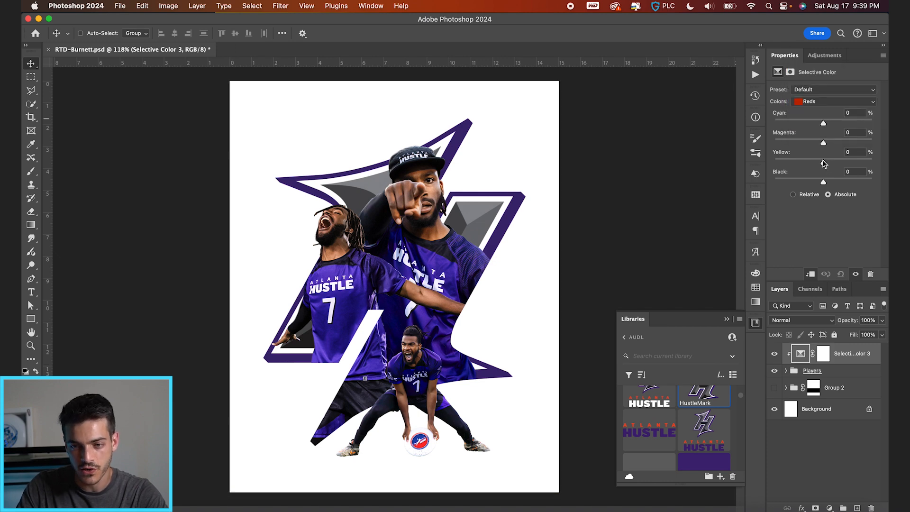
pyautogui.moveTo(824, 125); pyautogui.dragTo(801, 124)
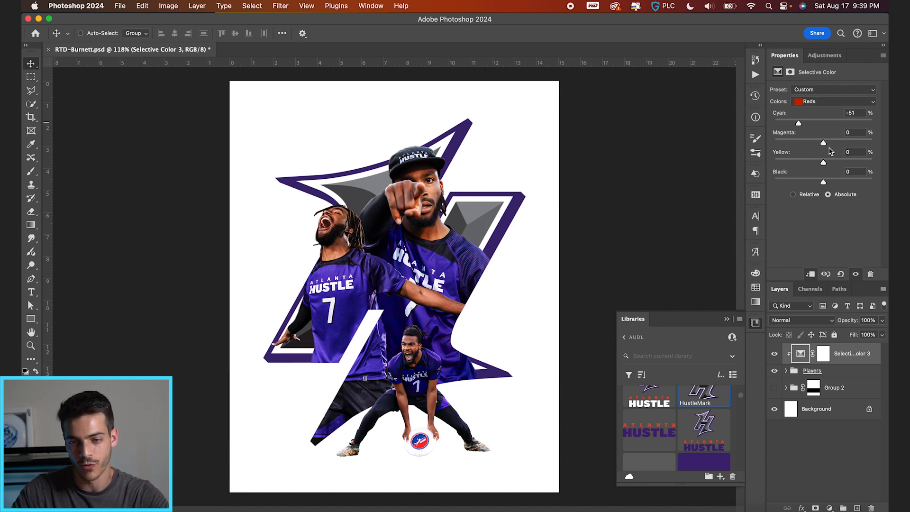
pyautogui.moveTo(825, 162)
pyautogui.mouseDown()
pyautogui.moveTo(815, 164)
pyautogui.moveTo(829, 144)
pyautogui.mouseUp()
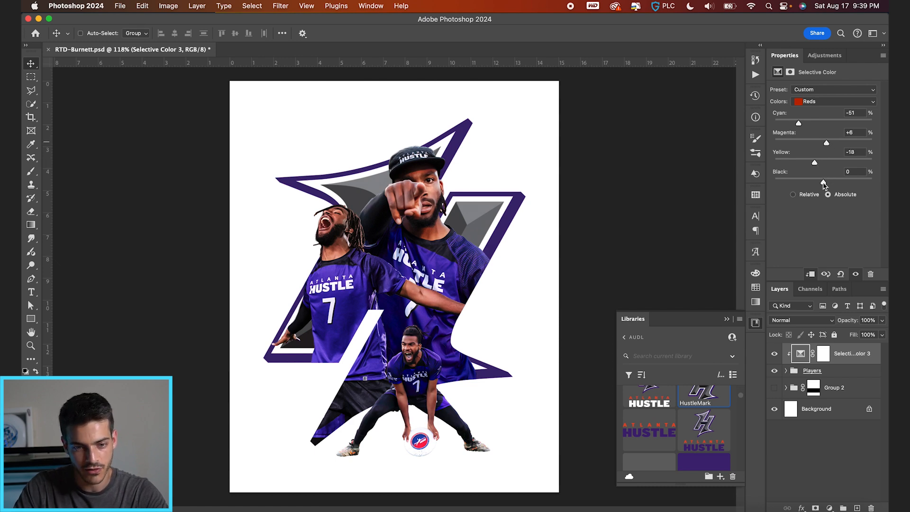
pyautogui.moveTo(824, 183); pyautogui.dragTo(829, 183)
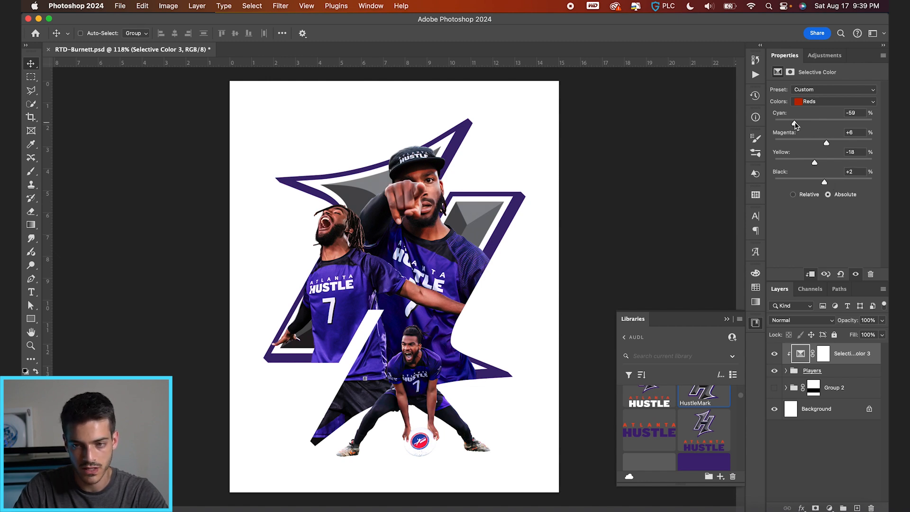
# Set the Blues of the Players group's Selective Color to Cyan -12%, Magenta +25%, Yellow +17% and Black +21%.
pyautogui.click(814, 101)
pyautogui.click(813, 135)
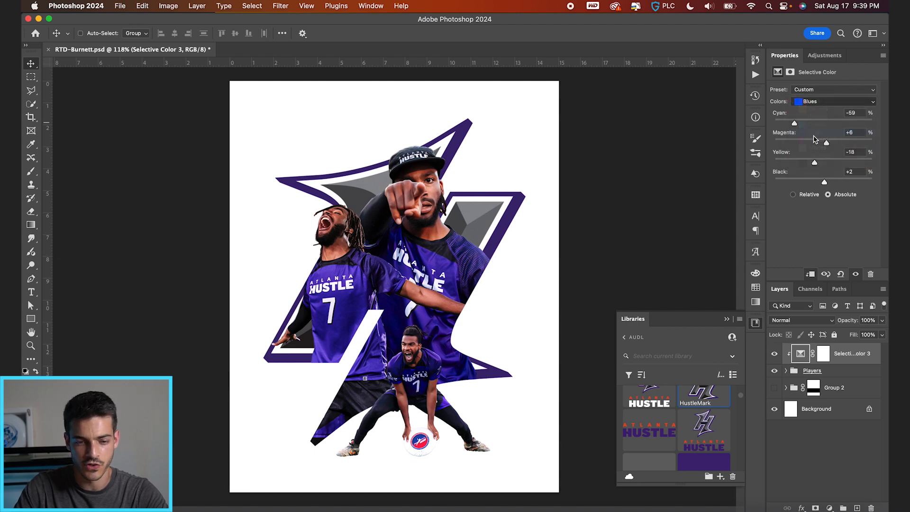
pyautogui.scroll(2, 417, 283)
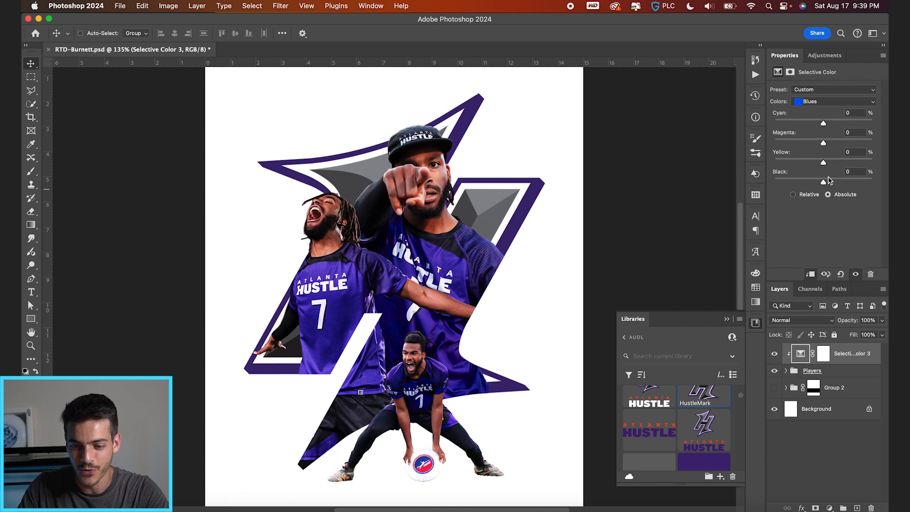
pyautogui.moveTo(825, 144)
pyautogui.mouseDown()
pyautogui.moveTo(836, 144)
pyautogui.moveTo(820, 127)
pyautogui.mouseUp()
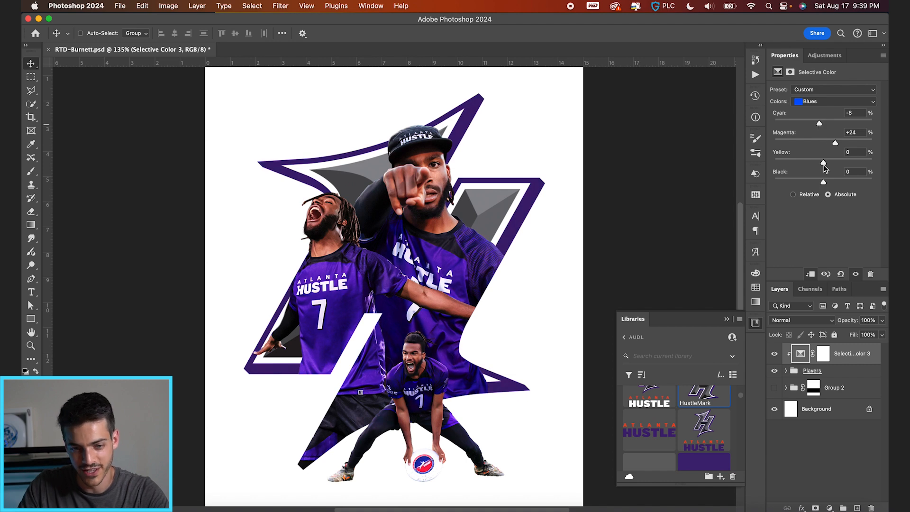
pyautogui.moveTo(824, 162); pyautogui.dragTo(834, 183)
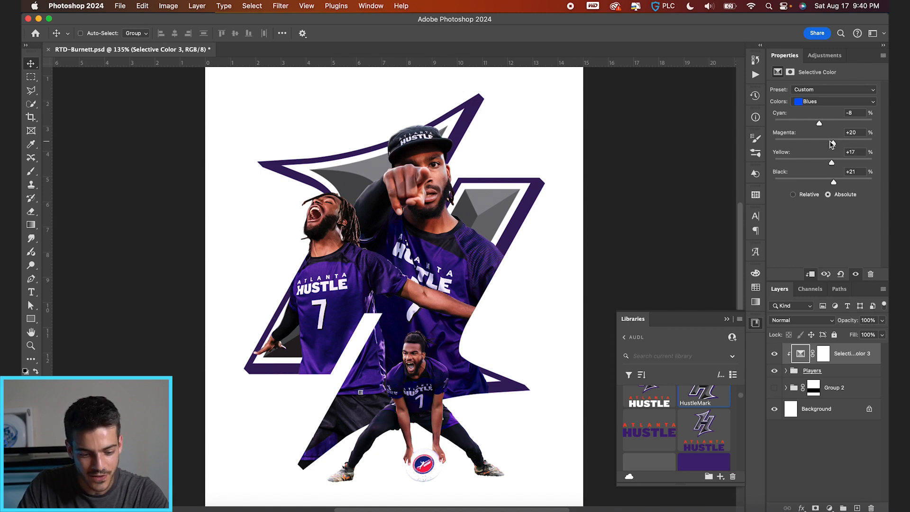
pyautogui.moveTo(832, 144); pyautogui.dragTo(831, 144)
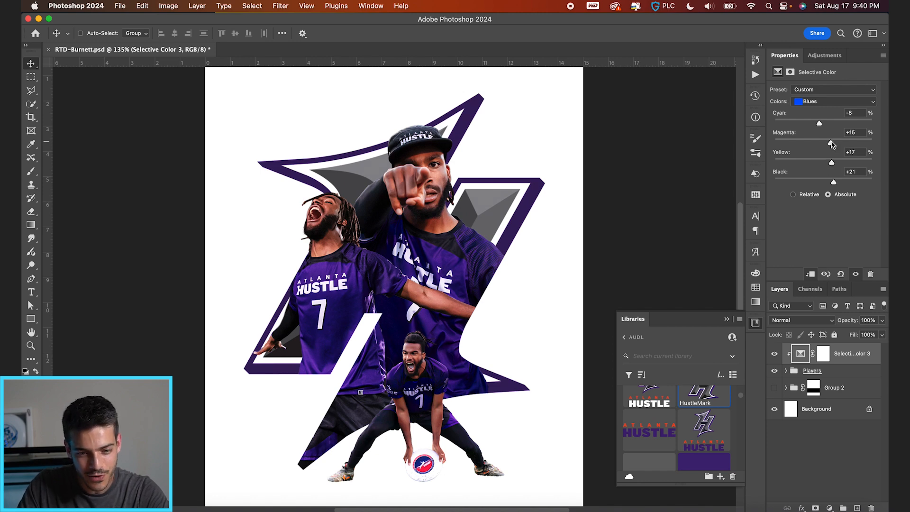
pyautogui.moveTo(820, 125); pyautogui.dragTo(822, 126)
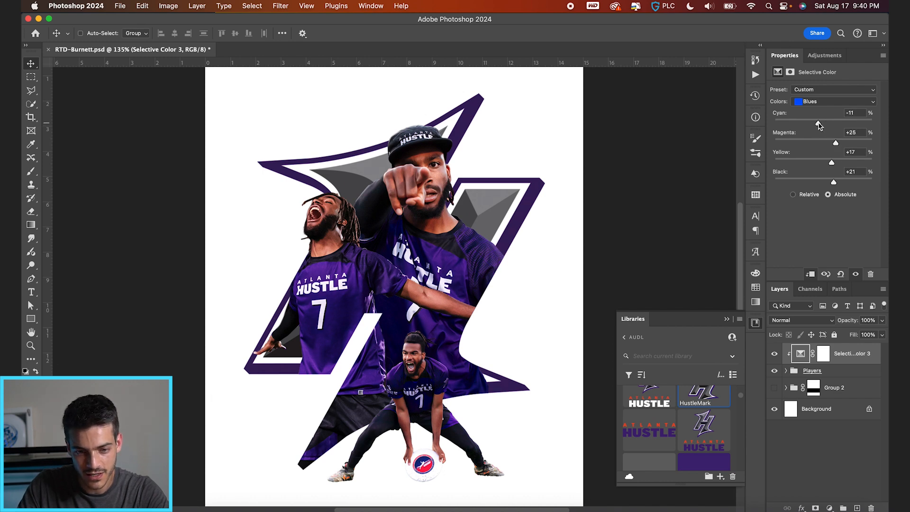
pyautogui.moveTo(819, 125); pyautogui.dragTo(817, 124)
# Save RTD-Burnett.psd with Maximize Compatibility enabled.
pyautogui.scroll(-3, 545, 242)
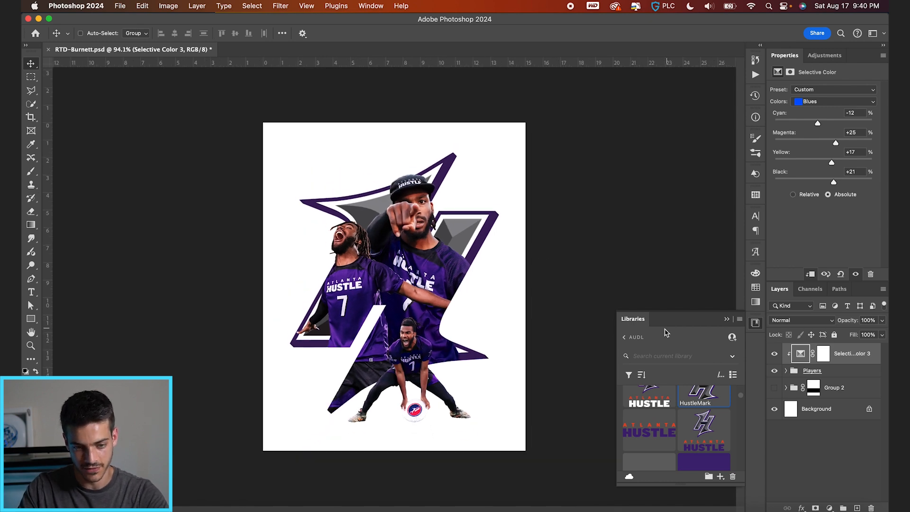
pyautogui.press('super+s')
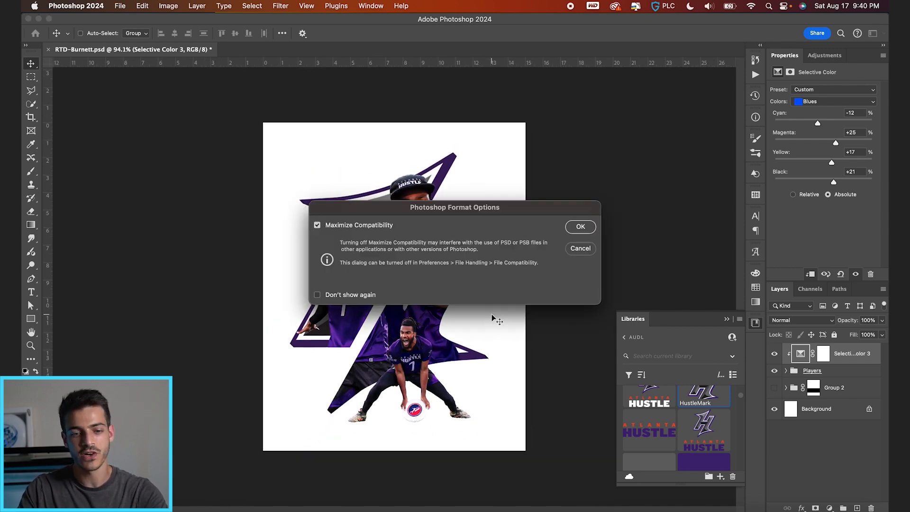
pyautogui.click(579, 226)
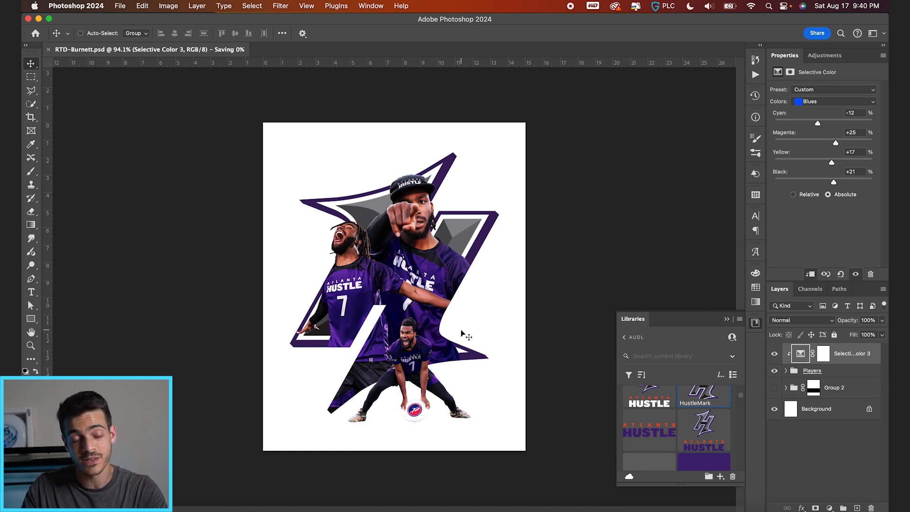
# Expand the Players group and its nested Group 3, and make the HustleMark layer active.
pyautogui.press('super+plus')
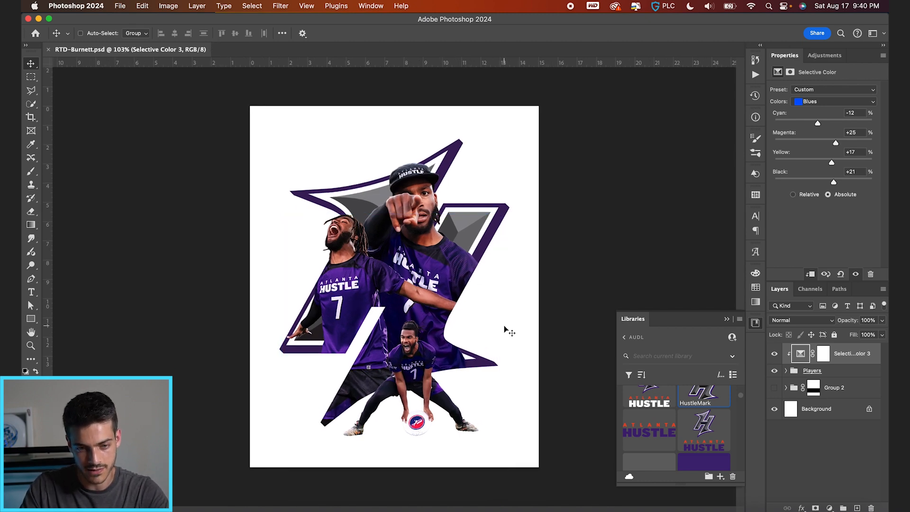
pyautogui.press('super+plus')
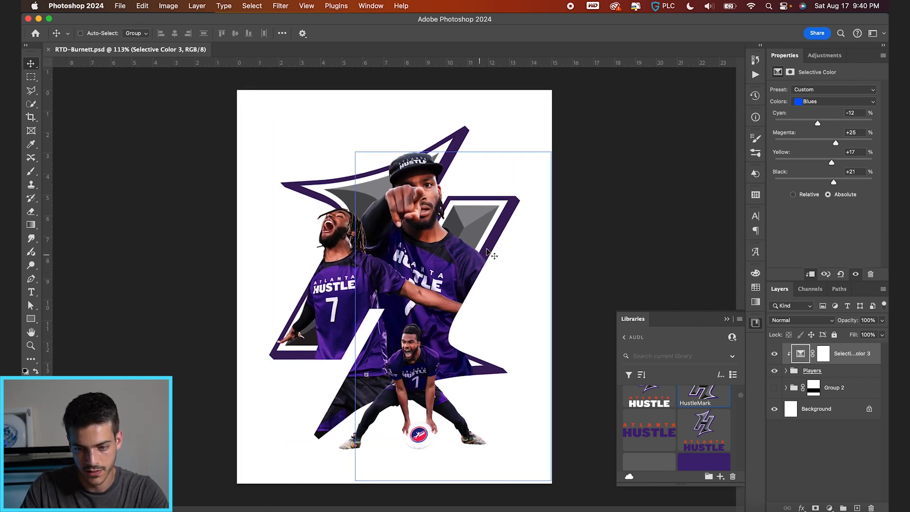
pyautogui.click(787, 372)
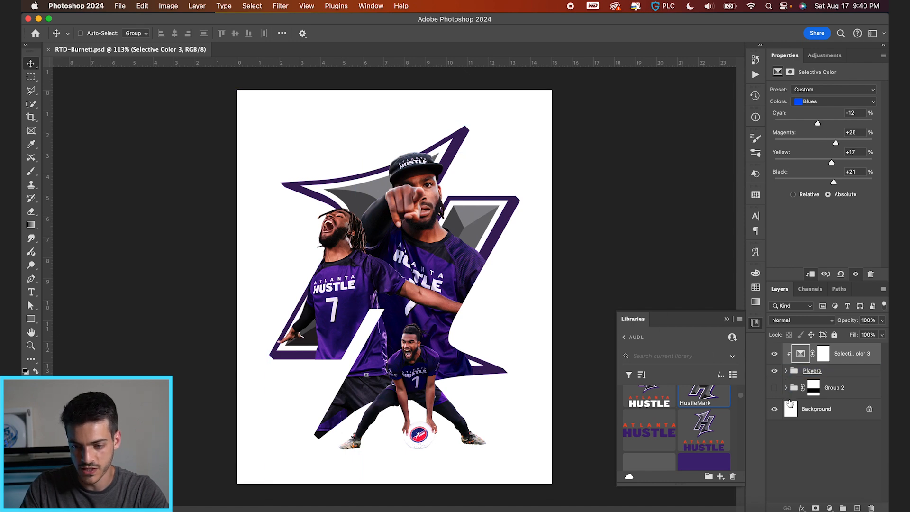
pyautogui.click(786, 371)
pyautogui.scroll(-1, 801, 365)
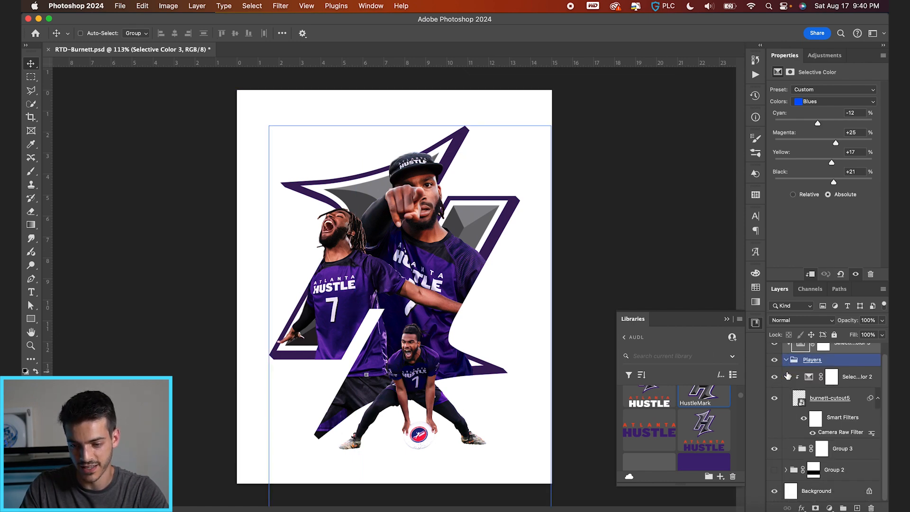
pyautogui.click(811, 360)
pyautogui.click(796, 454)
pyautogui.click(795, 450)
pyautogui.scroll(-3, 795, 453)
pyautogui.click(816, 448)
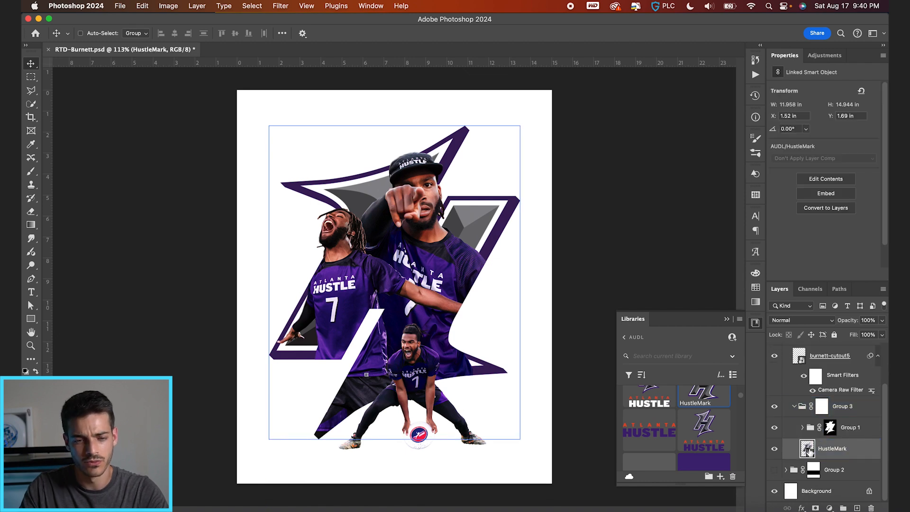
# Add a Gradient Map adjustment above the HustleMark layer and clip it to that layer.
pyautogui.click(829, 508)
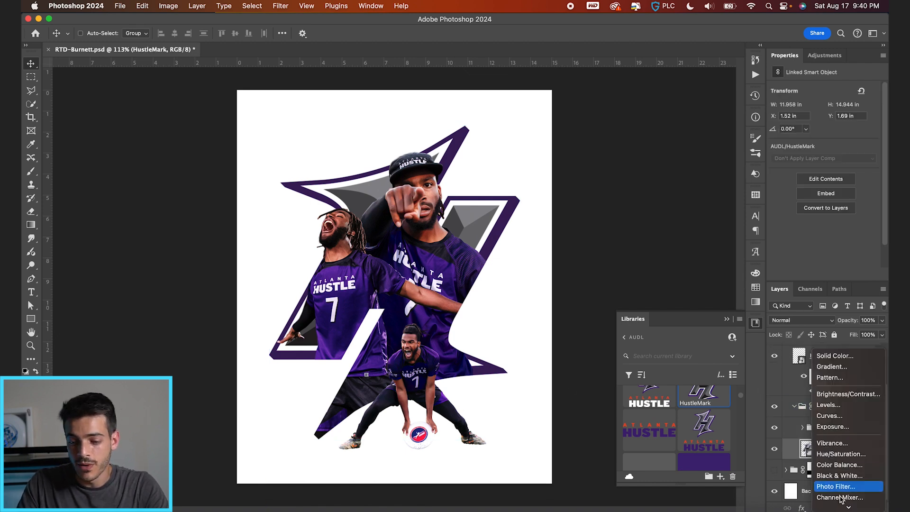
pyautogui.click(843, 497)
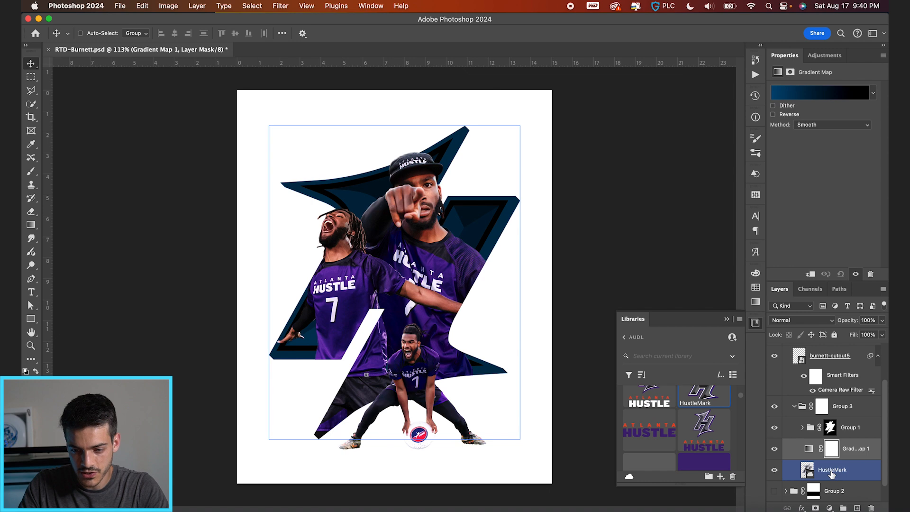
pyautogui.keyDown('alt'); pyautogui.click(815, 457); pyautogui.keyUp('alt')
pyautogui.click(816, 448)
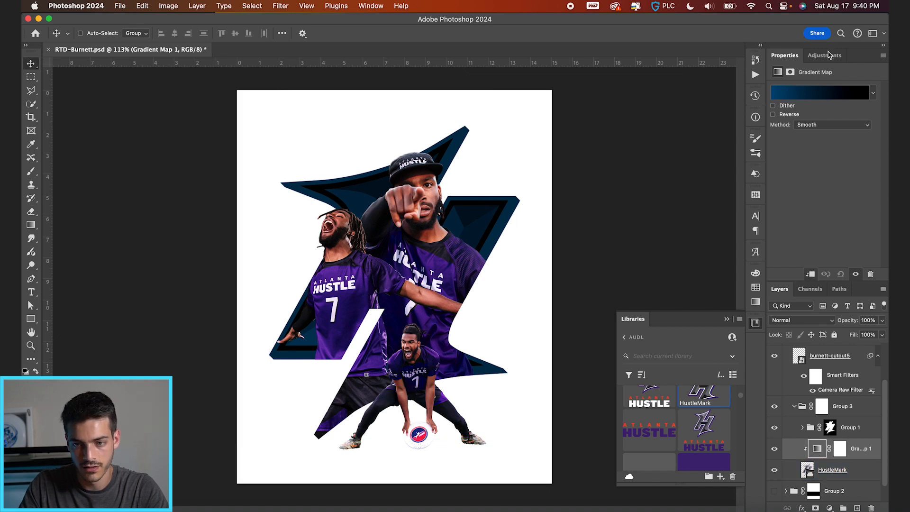
# Set the Gradient Map to run from black at location 0 to a purple sampled from the large player's jersey at location 100.
pyautogui.click(824, 92)
pyautogui.click(79, 287)
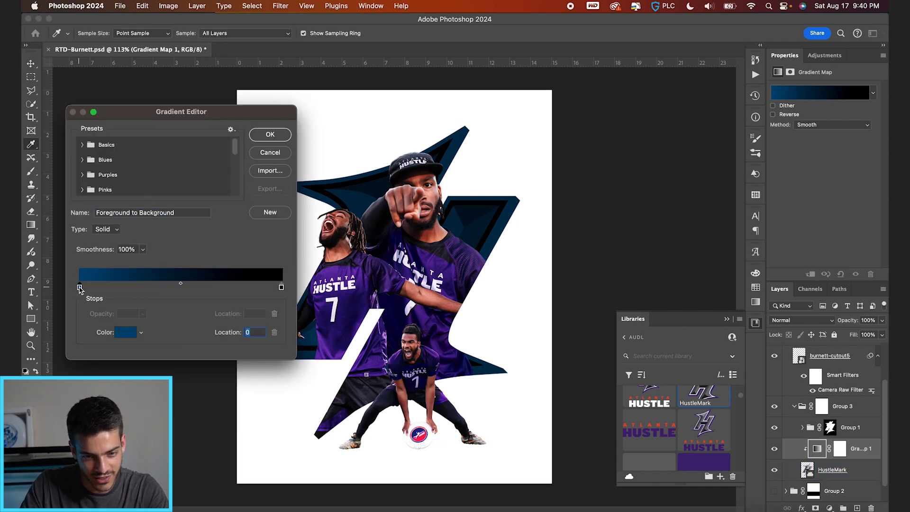
pyautogui.click(456, 268)
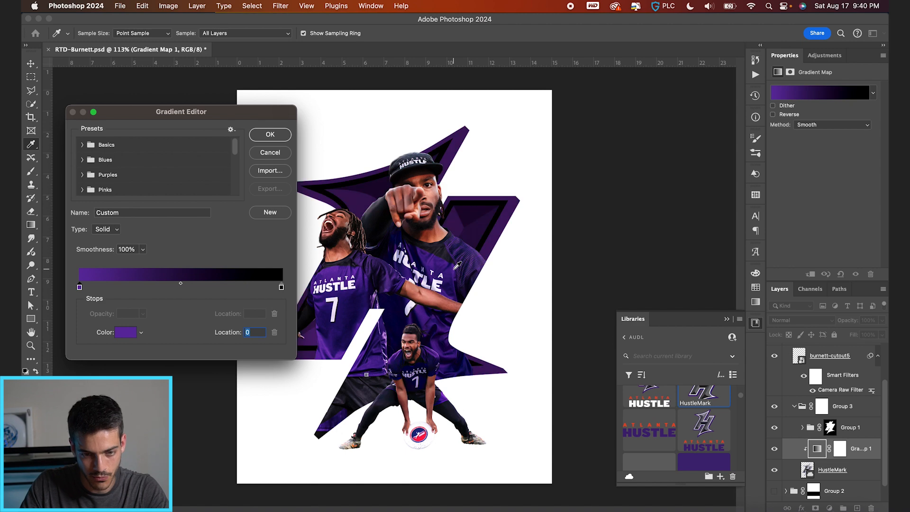
pyautogui.moveTo(254, 116); pyautogui.dragTo(228, 25)
pyautogui.moveTo(255, 195); pyautogui.dragTo(164, 195)
pyautogui.moveTo(52, 195)
pyautogui.mouseDown()
pyautogui.moveTo(183, 196)
pyautogui.moveTo(37, 197)
pyautogui.mouseUp()
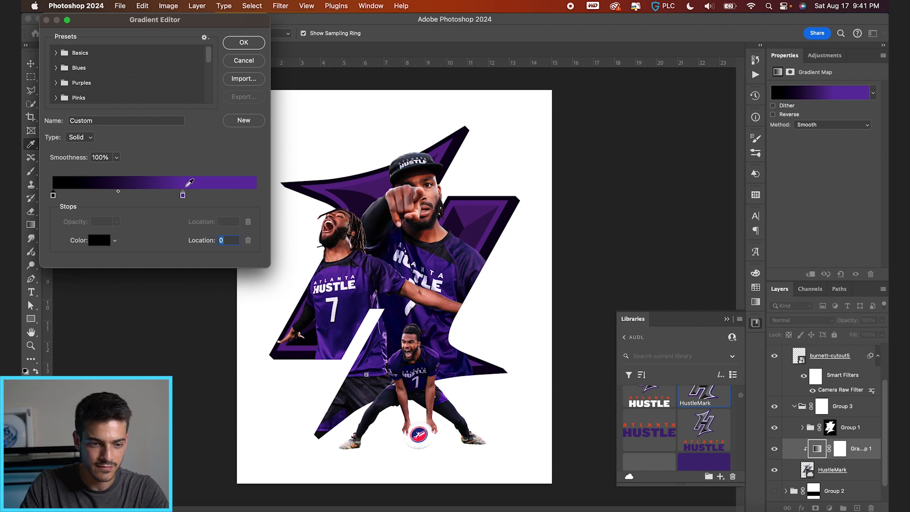
pyautogui.moveTo(186, 196); pyautogui.dragTo(256, 197)
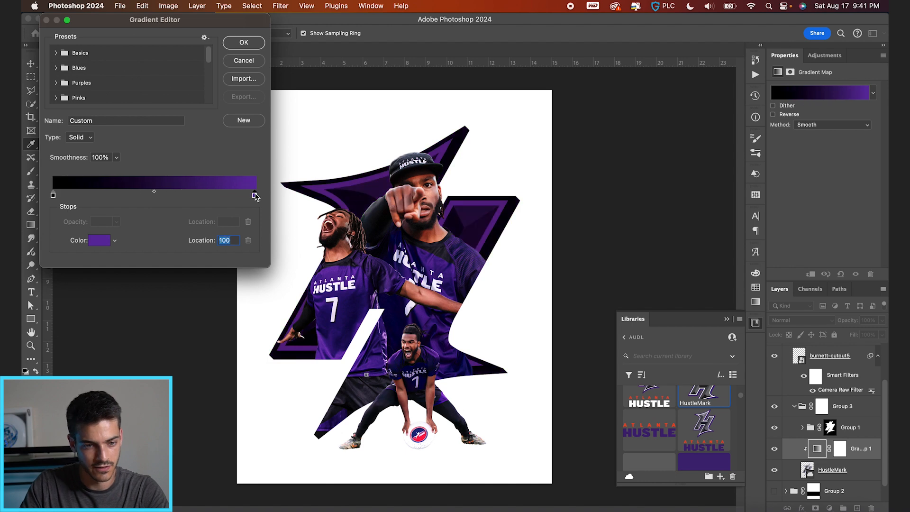
pyautogui.click(243, 43)
# Hide the Gradient Map above HustleMark and collapse Group 3 and the Players group.
pyautogui.click(775, 449)
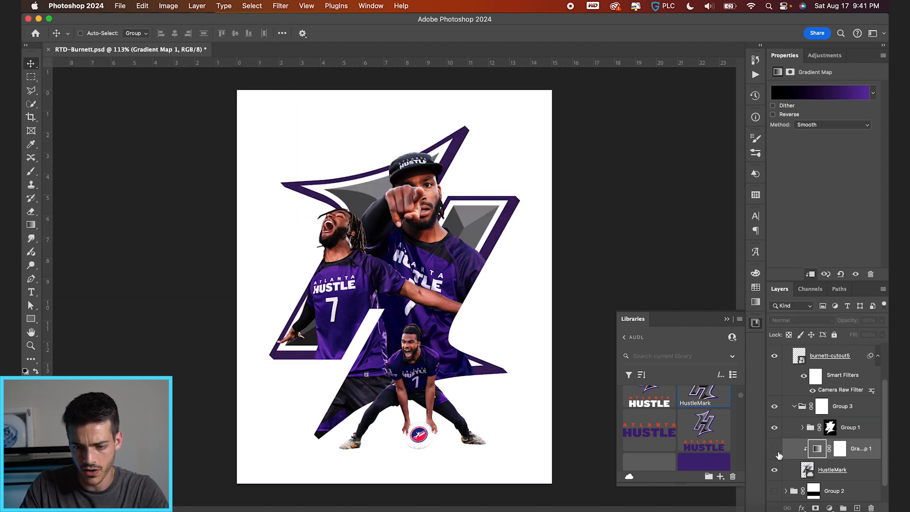
pyautogui.click(803, 407)
pyautogui.click(795, 407)
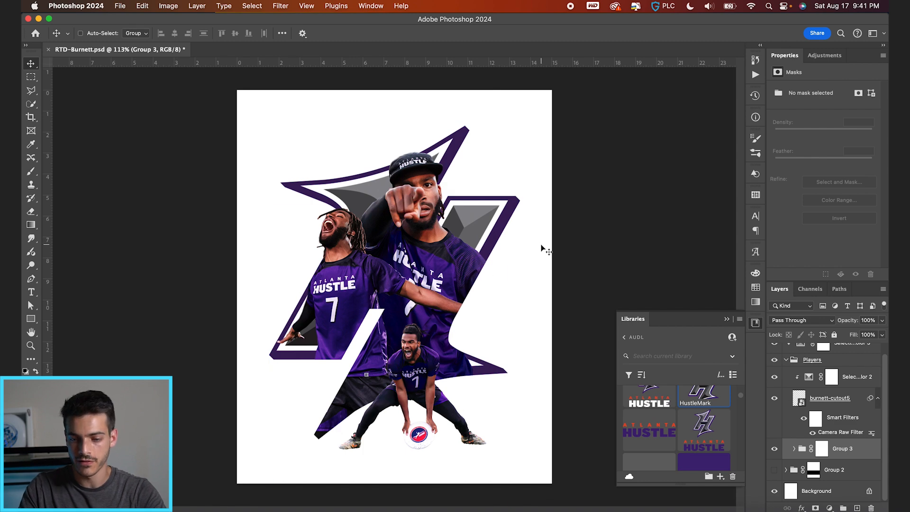
pyautogui.click(787, 361)
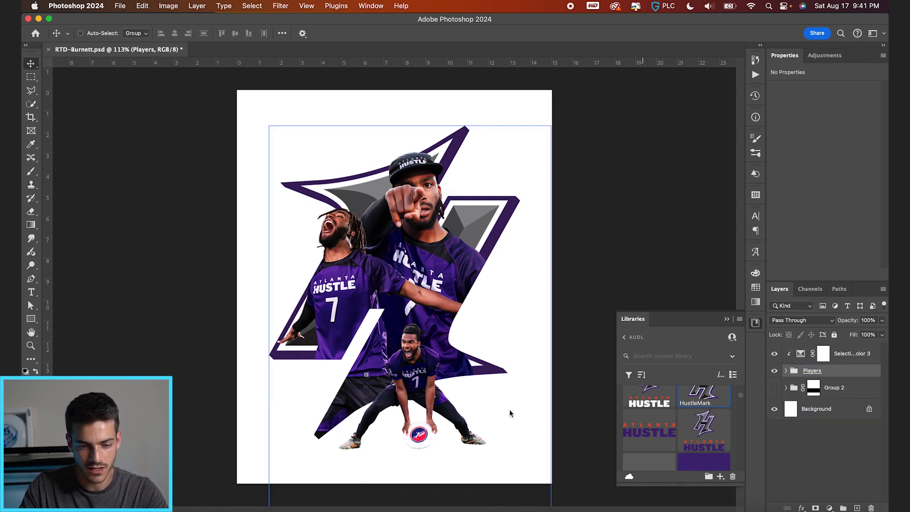
# Expand the Players group, inspect the burnett-cutout5 smart object's contents and close them again.
pyautogui.scroll(3, 424, 415)
pyautogui.scroll(-5, 424, 415)
pyautogui.scroll(2, 488, 396)
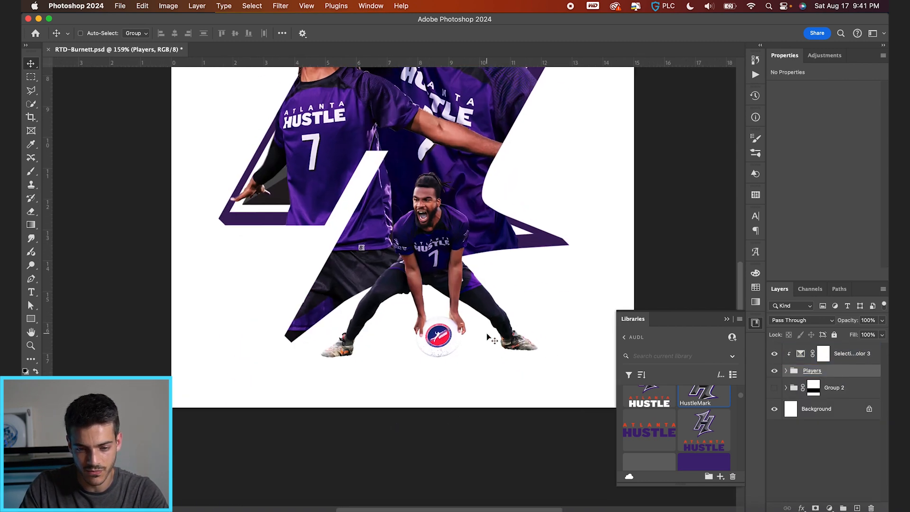
pyautogui.click(787, 371)
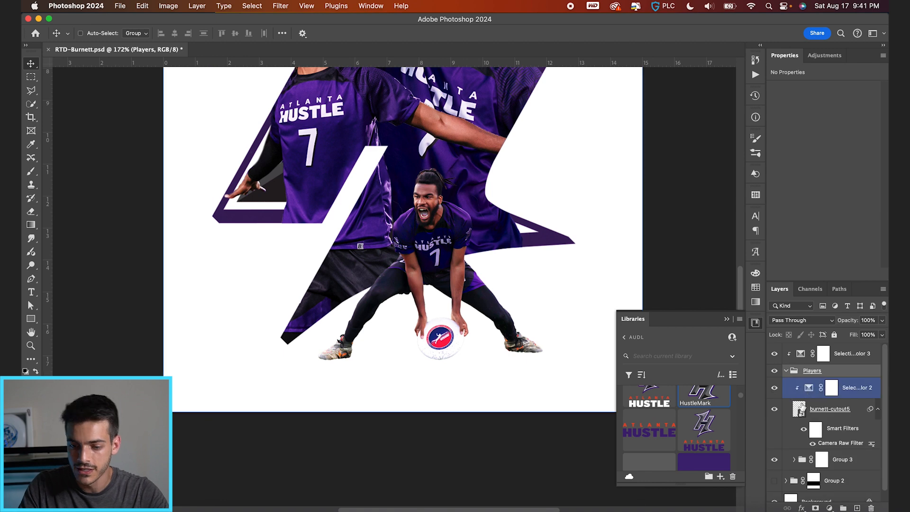
pyautogui.doubleClick(801, 414)
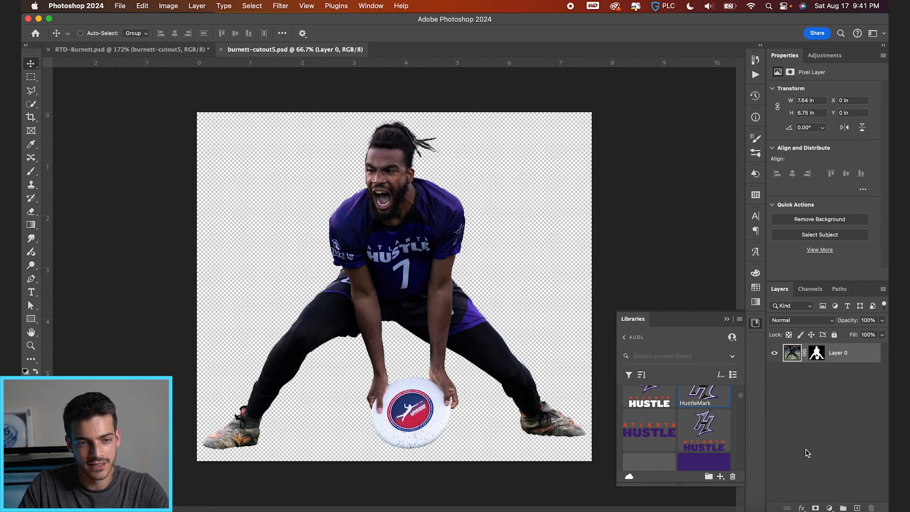
pyautogui.press('super+w')
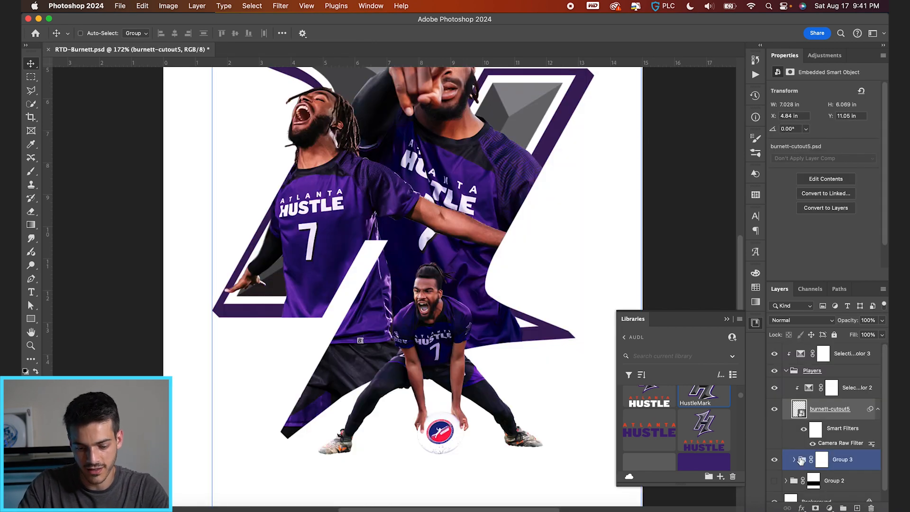
# Add a new layer directly below burnett-cutout5 and set up a flattened Soft Round brush with 0% hardness and 6% flow.
pyautogui.press('super+shift+alt+n')
pyautogui.press('b')
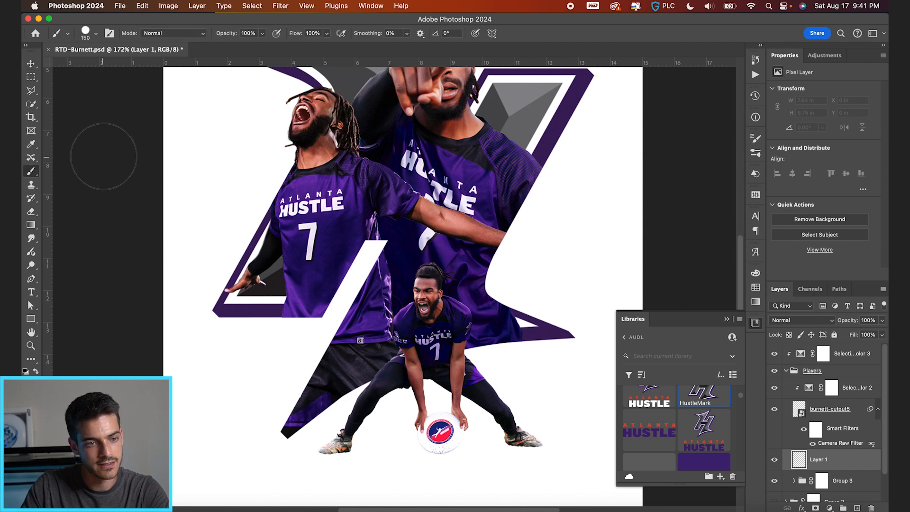
pyautogui.click(96, 34)
pyautogui.moveTo(53, 57); pyautogui.dragTo(53, 67)
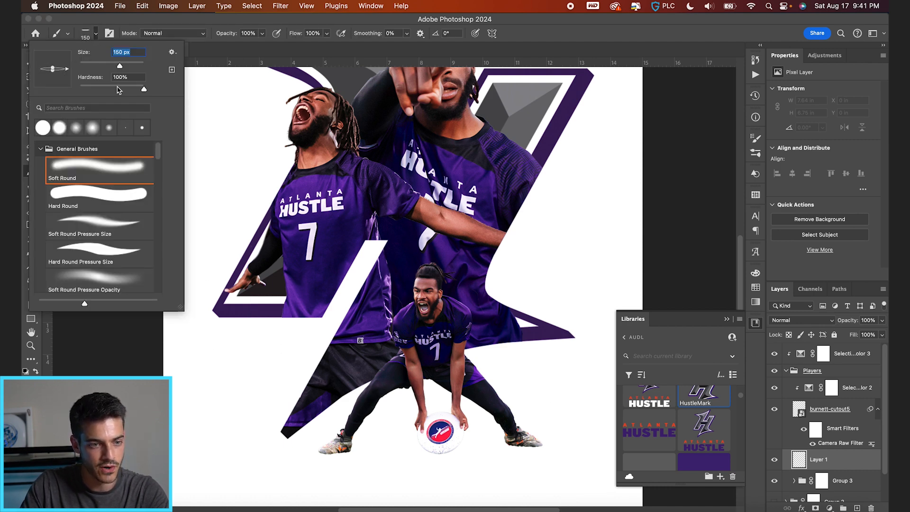
pyautogui.click(95, 33)
pyautogui.moveTo(299, 37)
pyautogui.mouseDown()
pyautogui.moveTo(256, 36)
pyautogui.moveTo(291, 38)
pyautogui.mouseUp()
# Paint a soft black contact shadow under the crouching player's left-hand shoe with an 80 px brush.
pyautogui.press('super+equal')
pyautogui.press('super+equal')
pyautogui.scroll(-5, 393, 349)
pyautogui.press('[')
pyautogui.press('[')
pyautogui.press('[')
pyautogui.press('[')
pyautogui.press('[')
pyautogui.press('[')
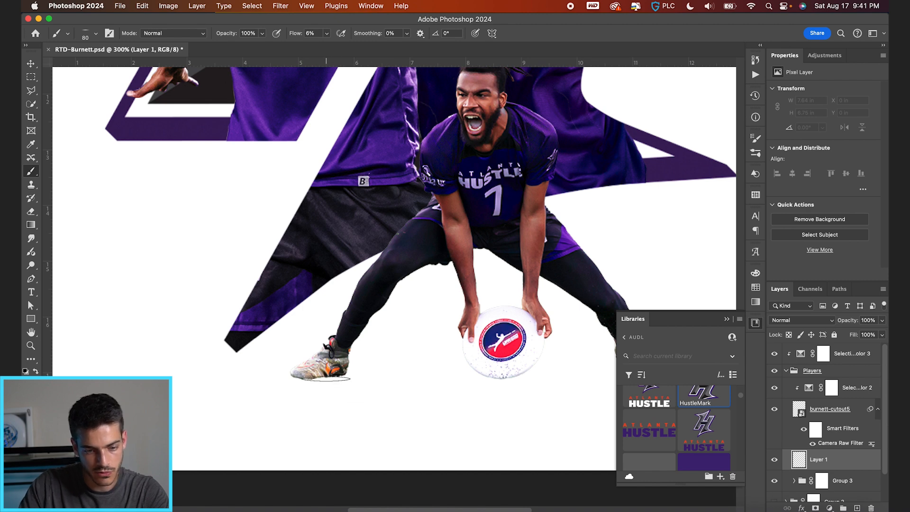
pyautogui.scroll(5, 331, 382)
pyautogui.moveTo(327, 376)
pyautogui.mouseDown()
pyautogui.moveTo(265, 383)
pyautogui.moveTo(342, 379)
pyautogui.moveTo(281, 386)
pyautogui.moveTo(294, 386)
pyautogui.mouseUp()
pyautogui.press(']')
pyautogui.press(']')
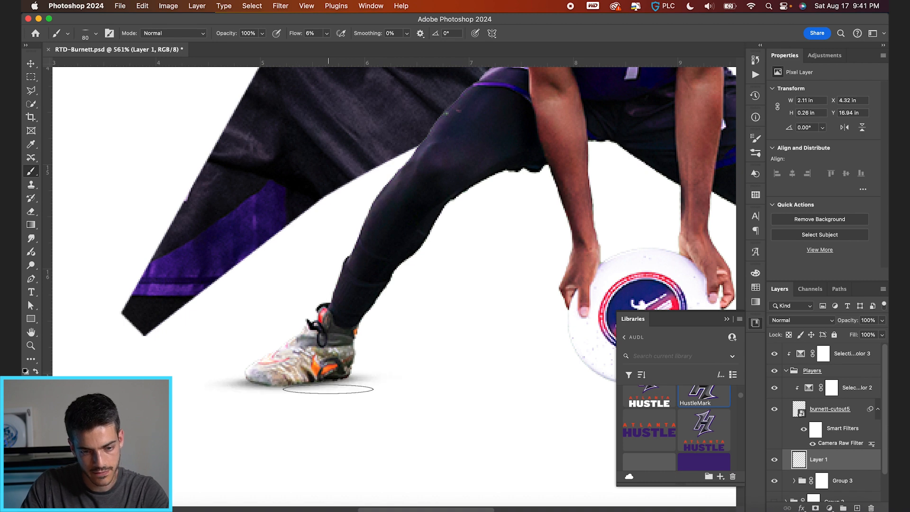
# Paint a matching shadow under the right-hand shoe with a 60 px brush and touch up the shadow under the left-hand shoe.
pyautogui.hscroll(10, 325, 386)
pyautogui.press('[')
pyautogui.press('[')
pyautogui.moveTo(370, 338)
pyautogui.mouseDown()
pyautogui.moveTo(493, 349)
pyautogui.moveTo(404, 333)
pyautogui.moveTo(358, 338)
pyautogui.moveTo(512, 349)
pyautogui.moveTo(489, 343)
pyautogui.mouseUp()
pyautogui.press('super+z')
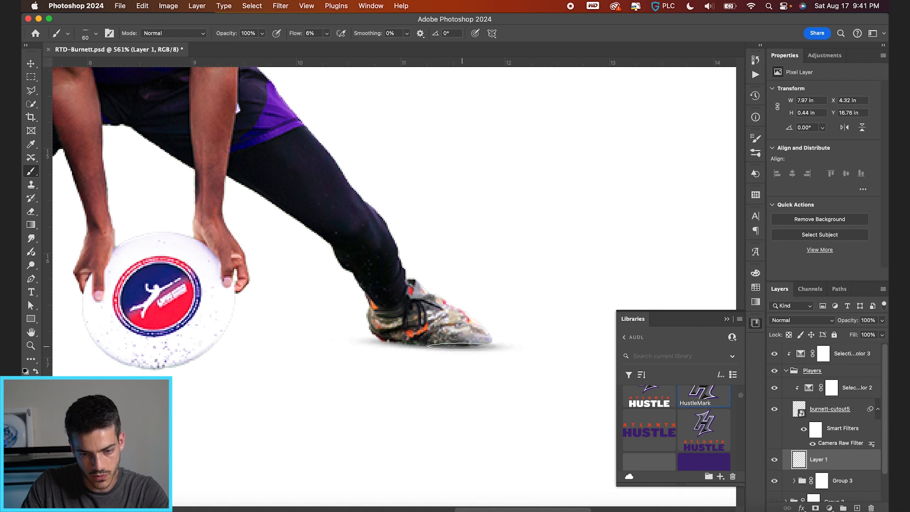
pyautogui.moveTo(419, 342)
pyautogui.mouseDown()
pyautogui.moveTo(379, 342)
pyautogui.moveTo(493, 345)
pyautogui.mouseUp()
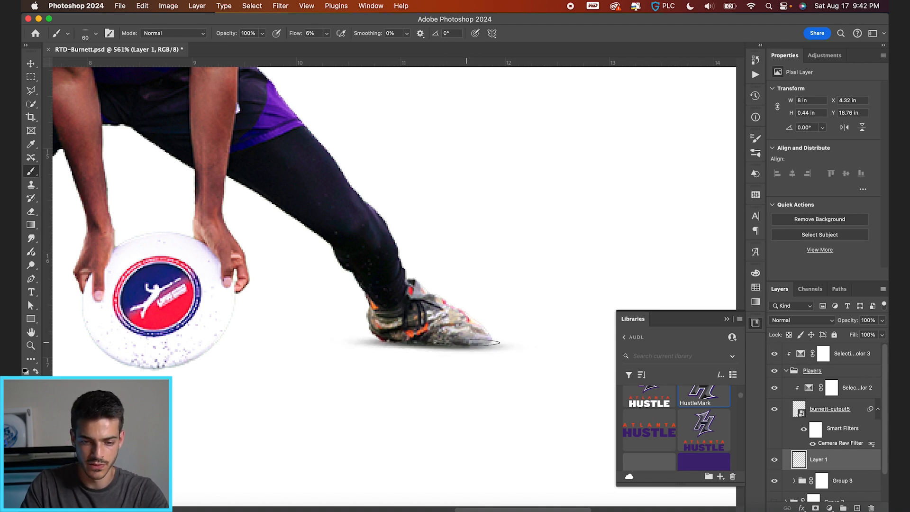
pyautogui.scroll(-3, 468, 352)
pyautogui.hscroll(-5, 468, 352)
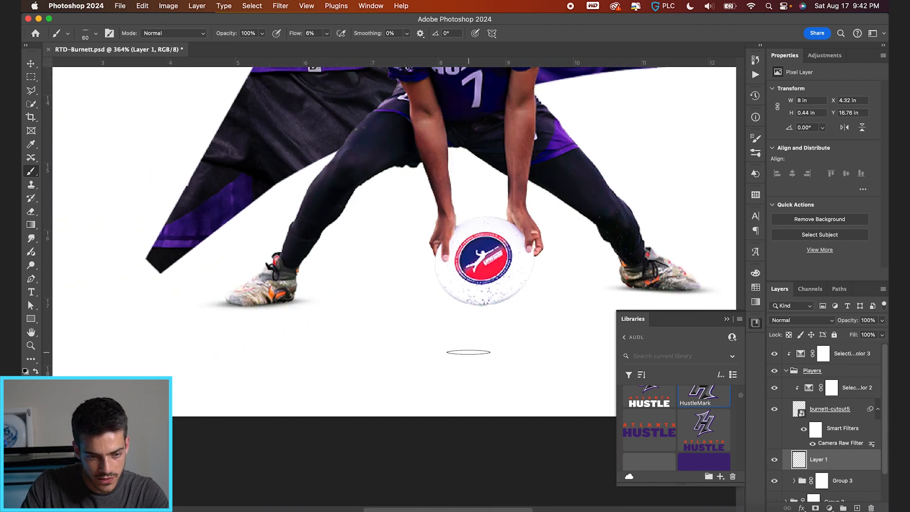
pyautogui.moveTo(247, 305); pyautogui.dragTo(265, 302)
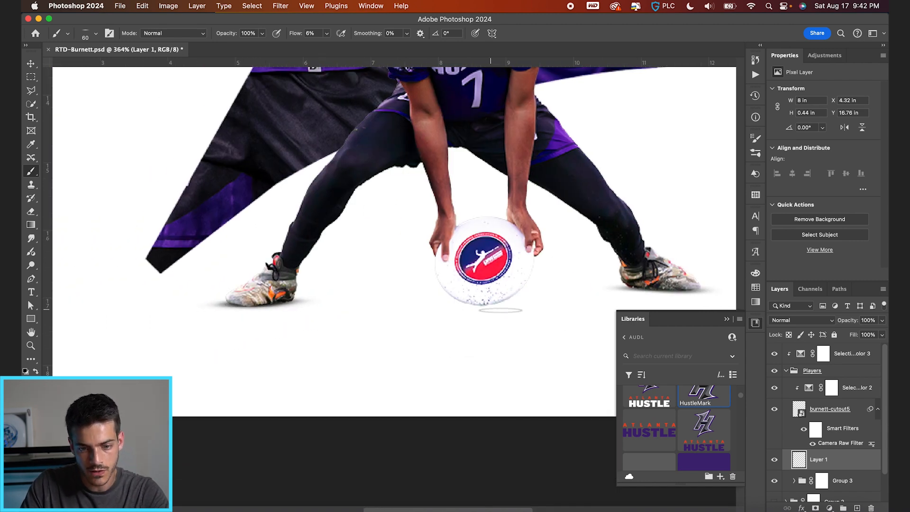
# Paint a faint layered shadow just beneath the flying disc, enlarging the brush in stages to 125 px.
pyautogui.scroll(3, 483, 306)
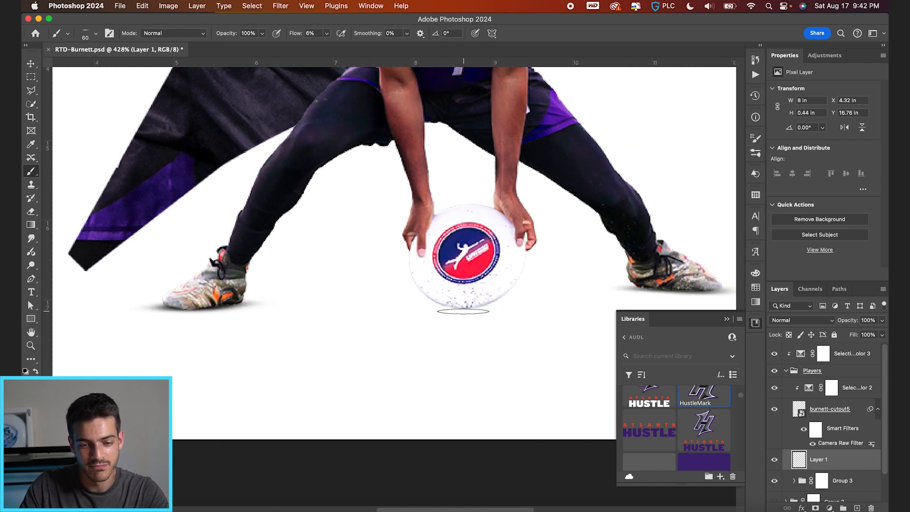
pyautogui.moveTo(463, 317); pyautogui.dragTo(464, 323)
pyautogui.press(']')
pyautogui.press(']')
pyautogui.press(']')
pyautogui.press(']')
pyautogui.press(']')
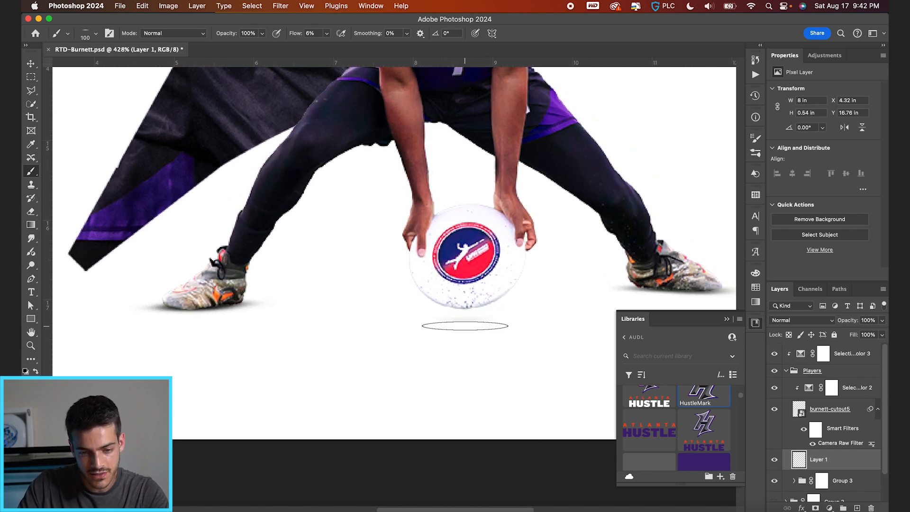
pyautogui.click(467, 317)
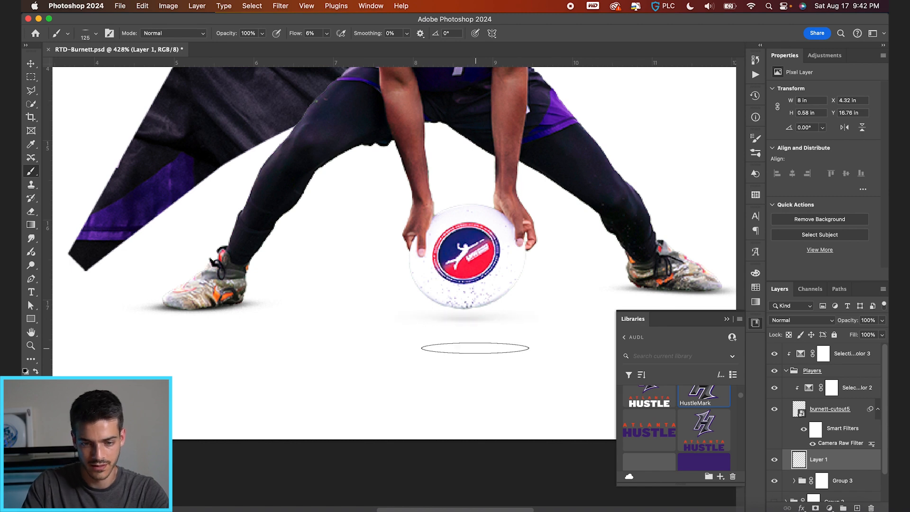
pyautogui.press(']')
pyautogui.press(']')
pyautogui.press(']')
pyautogui.press(']')
pyautogui.click(477, 342)
pyautogui.press('v')
pyautogui.scroll(-6, 506, 355)
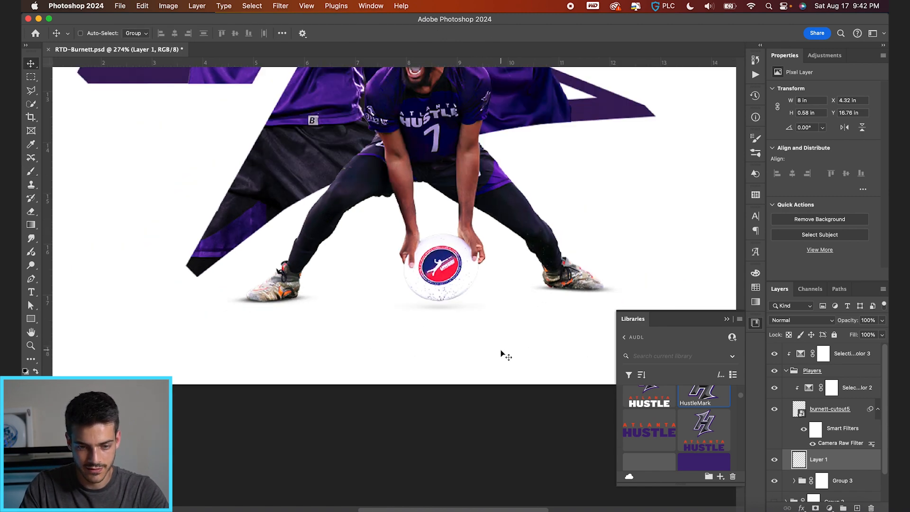
pyautogui.scroll(-1, 456, 303)
pyautogui.scroll(3, 455, 303)
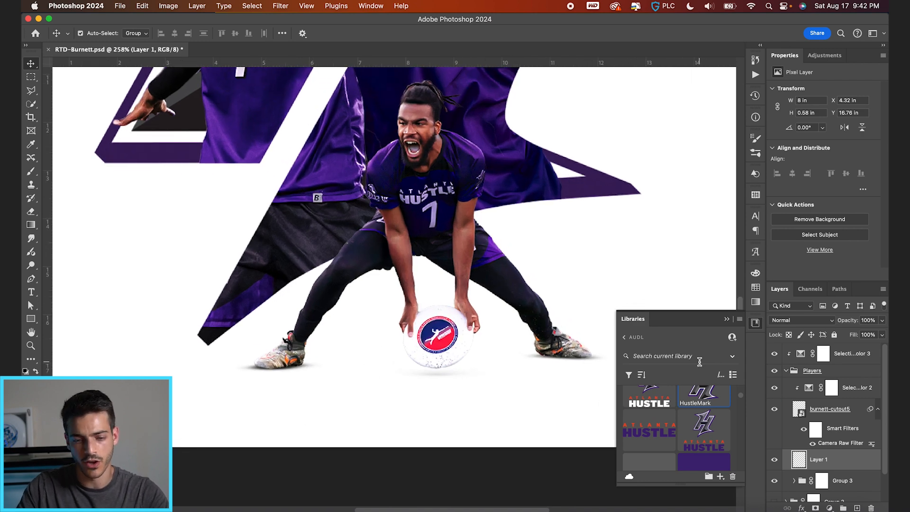
# Add another new layer above Layer 1, and flatten and enlarge the soft round brush for a wide ground shadow.
pyautogui.press('super+alt+shift+n')
pyautogui.press('b')
pyautogui.scroll(-1, 420, 346)
pyautogui.press(']')
pyautogui.press(']')
pyautogui.press(']')
pyautogui.press(']')
pyautogui.press(']')
pyautogui.press(']')
pyautogui.press(']')
pyautogui.press(']')
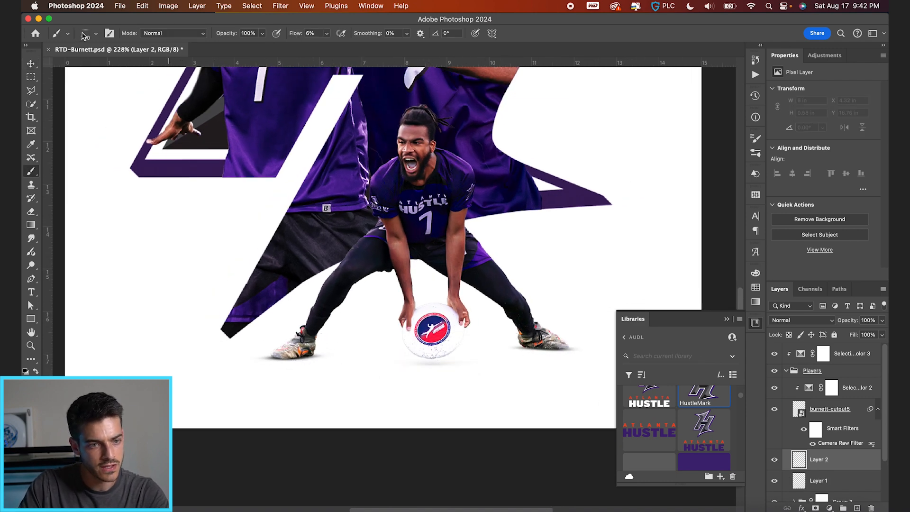
pyautogui.click(96, 34)
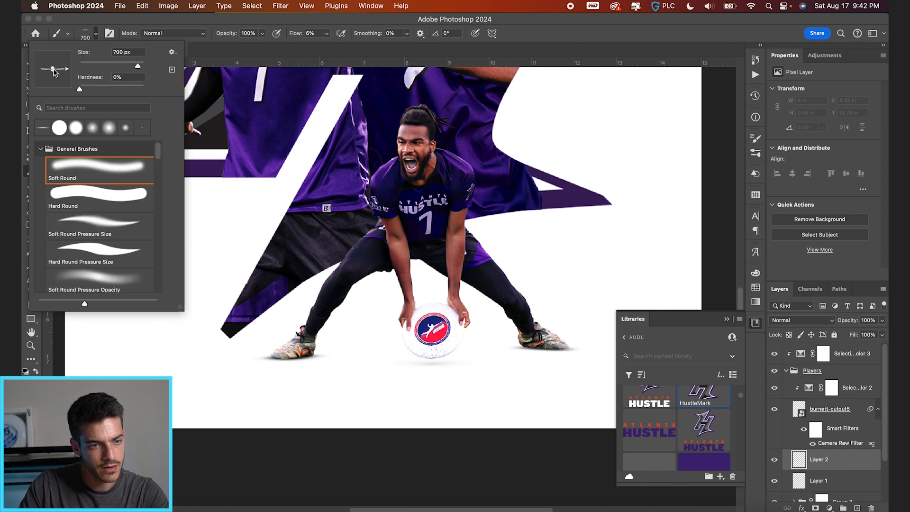
pyautogui.click(96, 37)
pyautogui.press(']')
pyautogui.press(']')
pyautogui.press(']')
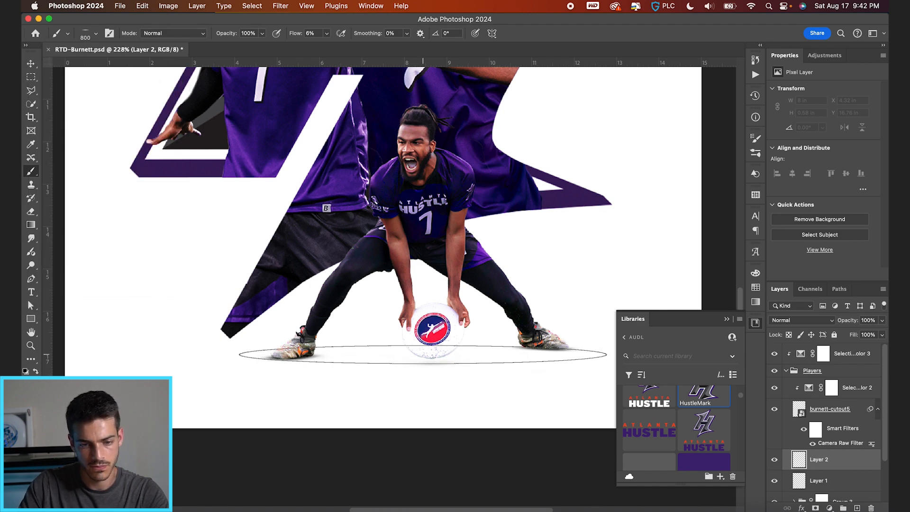
# Build up a faint ground shadow across the full poster width beneath the player's feet with a 1000 px brush.
pyautogui.click(427, 350)
pyautogui.press('super+z')
pyautogui.click(425, 354)
pyautogui.click(426, 355)
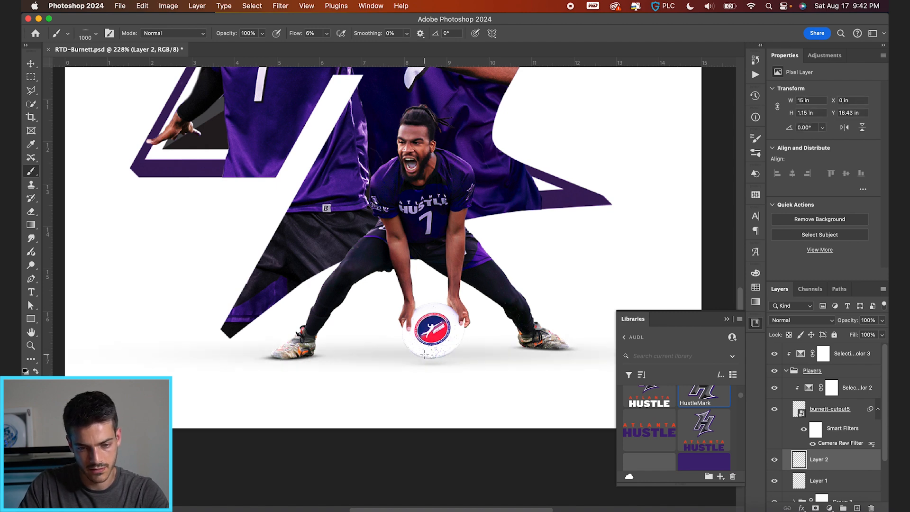
pyautogui.click(426, 355)
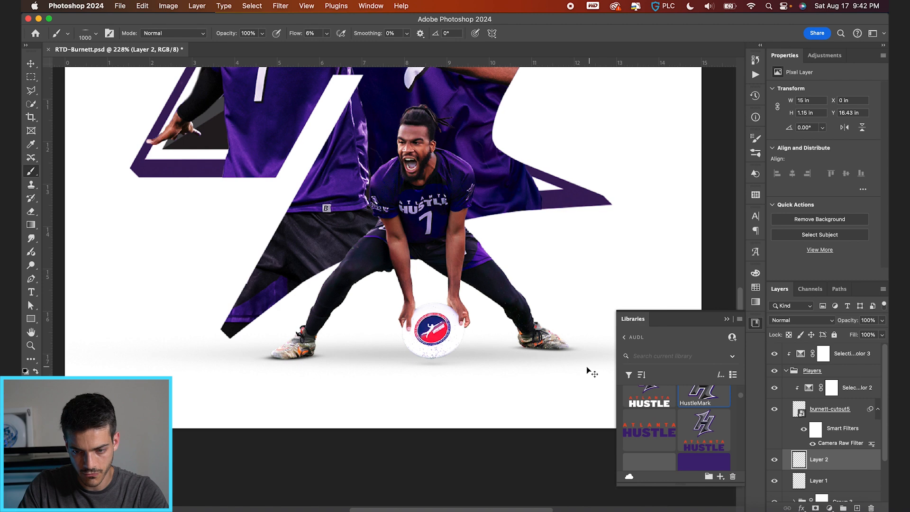
# Collapse the Libraries panel, transform the wide ground shadow to about 1.19 in tall and shift it to about X 0.18 in.
pyautogui.click(727, 323)
pyautogui.press('super+t')
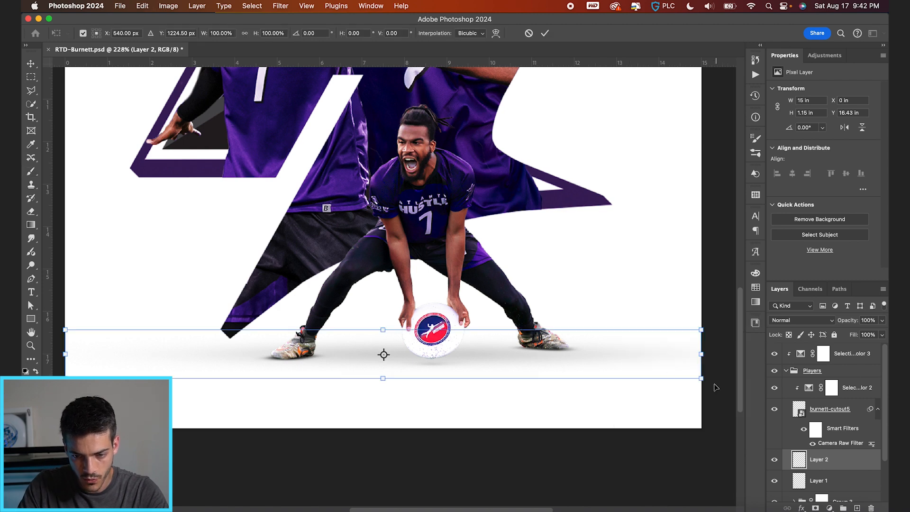
pyautogui.moveTo(709, 385); pyautogui.dragTo(711, 374)
pyautogui.press('Return')
pyautogui.press('b')
pyautogui.press('v')
pyautogui.moveTo(589, 380); pyautogui.dragTo(595, 377)
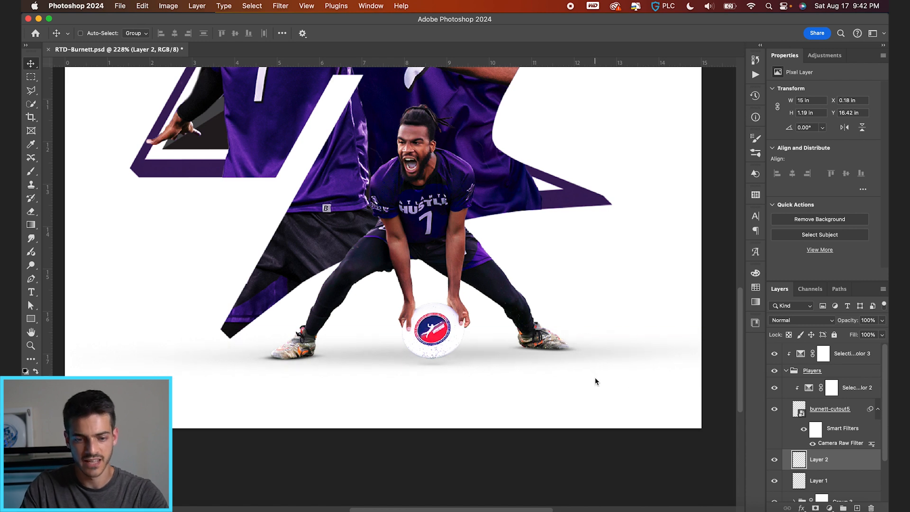
# Add a layer above Layer 2 and paint a faint, flat shadow about 6.64 in wide beneath the player with a 200–300 px brush.
pyautogui.press('alt+shift+super+n')
pyautogui.press('b')
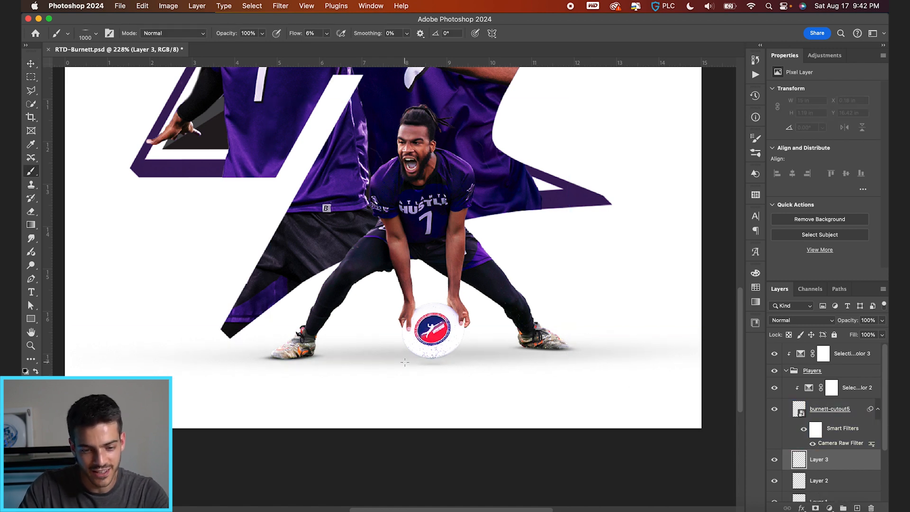
pyautogui.press('[')
pyautogui.press('[')
pyautogui.press('[')
pyautogui.press('[')
pyautogui.press('[')
pyautogui.press('[')
pyautogui.press('[')
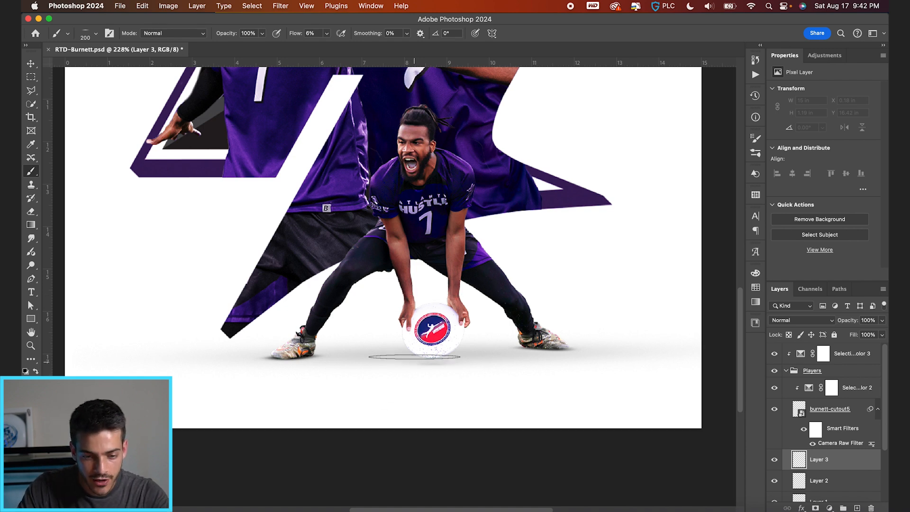
pyautogui.click(410, 347)
pyautogui.press(']')
pyautogui.press(']')
pyautogui.press(']')
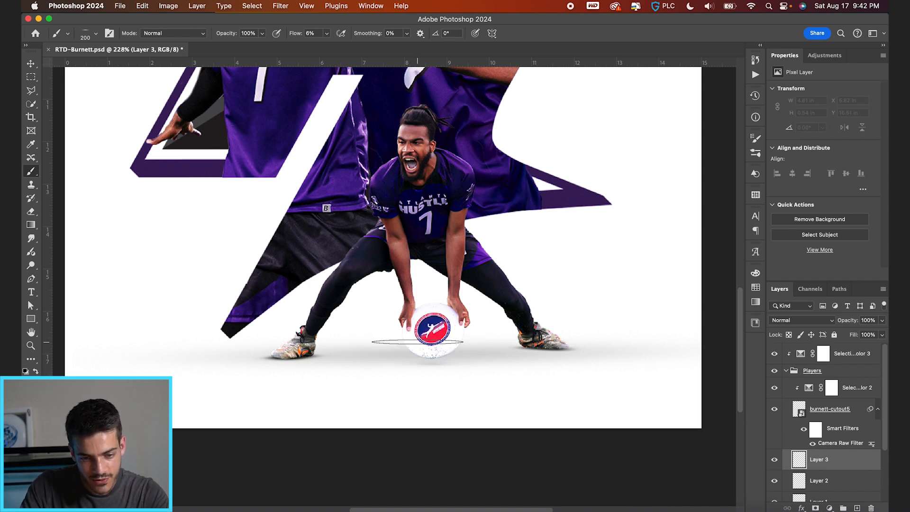
pyautogui.click(418, 344)
pyautogui.press('[')
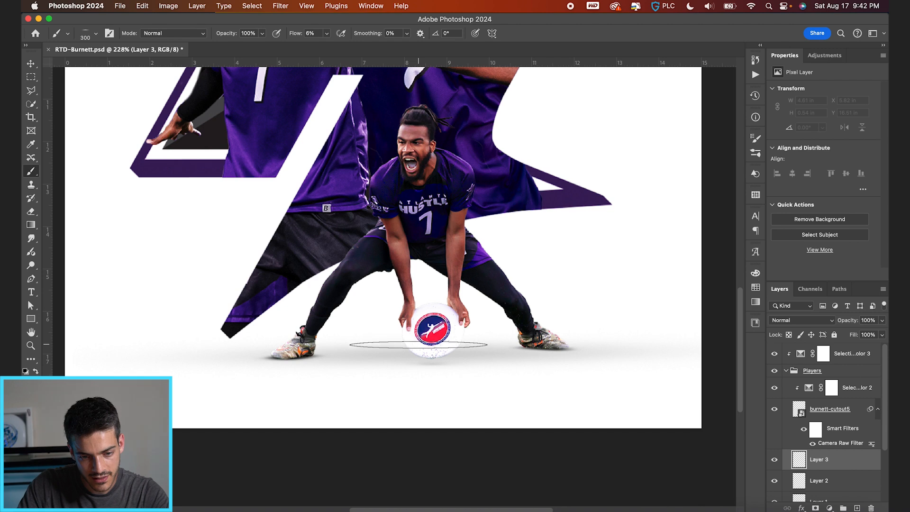
pyautogui.click(413, 348)
pyautogui.press('super+z')
pyautogui.press('v')
# Group the three shadow layers and name the group "Floor shadow".
pyautogui.press('super+minus')
pyautogui.press('super+minus')
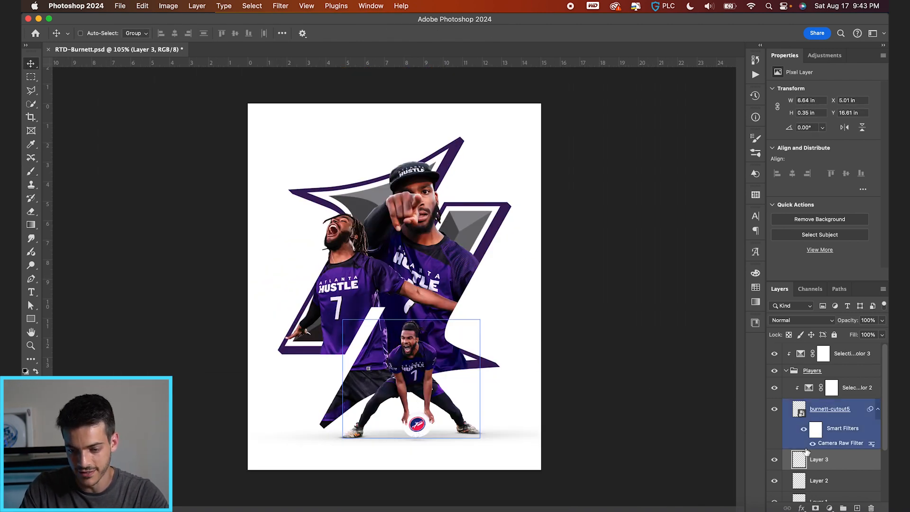
pyautogui.scroll(-2, 835, 417)
pyautogui.keyDown('shift'); pyautogui.click(830, 469); pyautogui.keyUp('shift')
pyautogui.click(843, 507)
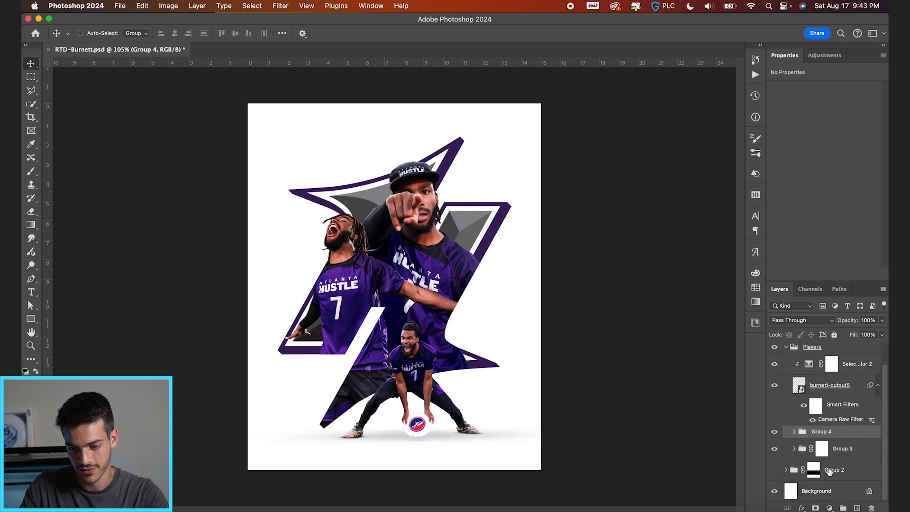
pyautogui.write('Floor shado')
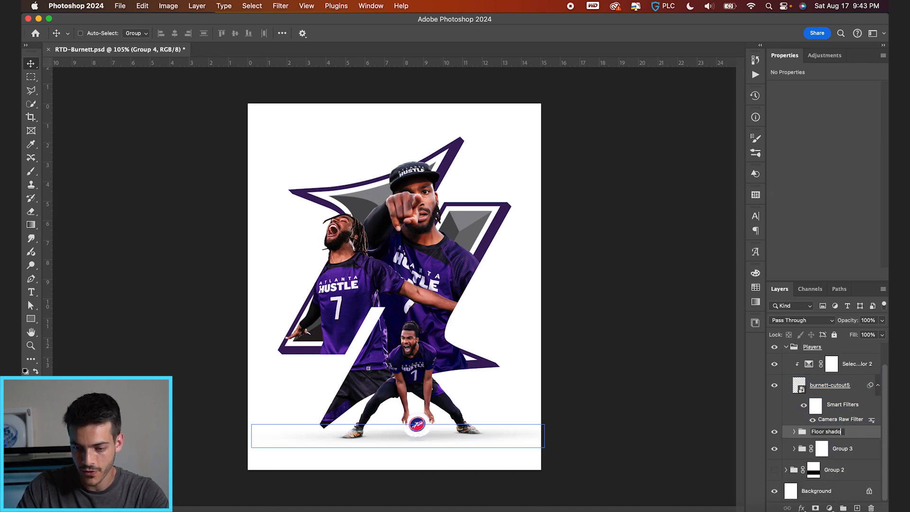
pyautogui.write('w')
pyautogui.press('Return')
# Group the front player's cutout, its color adjustment and the Floor shadow group as "Front Cutout".
pyautogui.keyDown('shift'); pyautogui.click(845, 372); pyautogui.keyUp('shift')
pyautogui.click(844, 508)
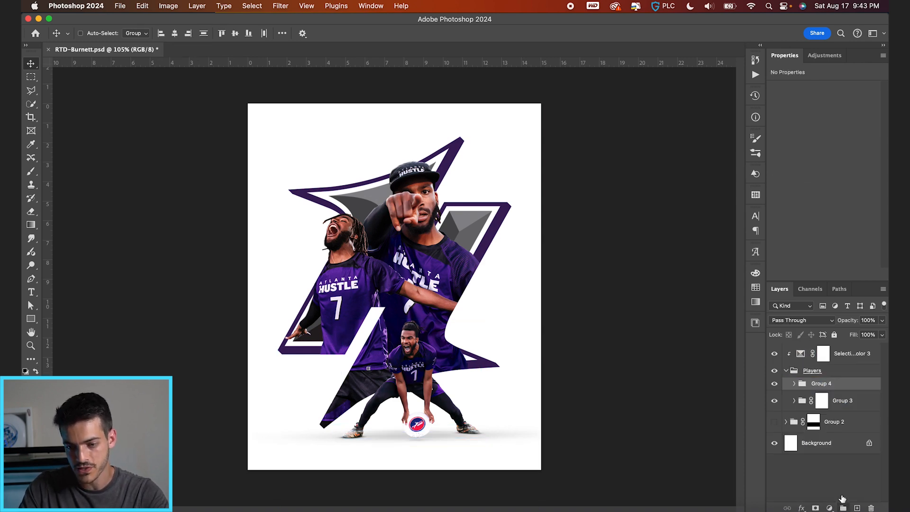
pyautogui.doubleClick(820, 382)
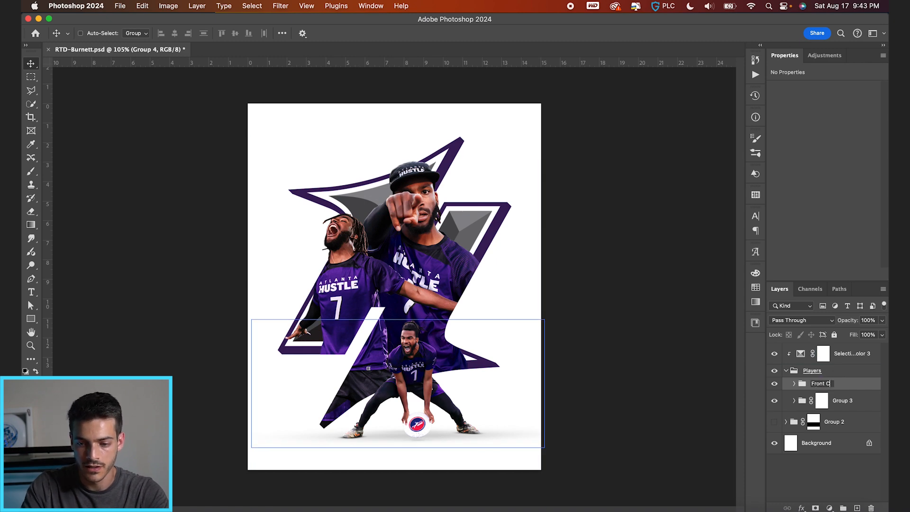
pyautogui.scroll(-1, 463, 352)
pyautogui.scroll(4, 462, 353)
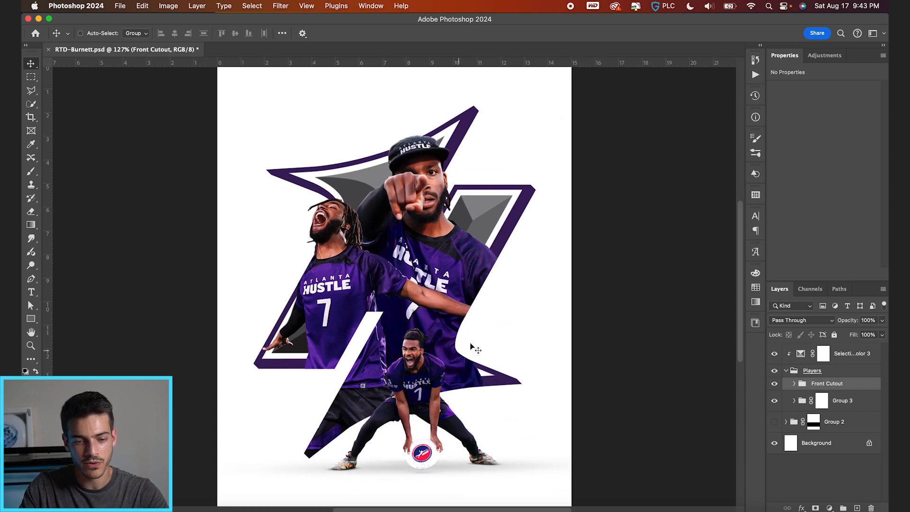
# Collapse the Players group, add a new layer directly above the Background and fill it with black.
pyautogui.click(797, 371)
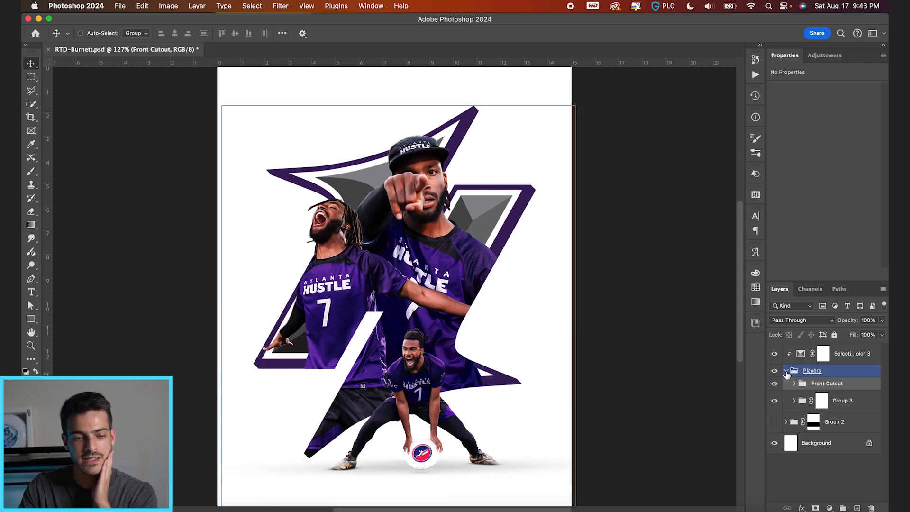
pyautogui.click(786, 371)
pyautogui.click(791, 408)
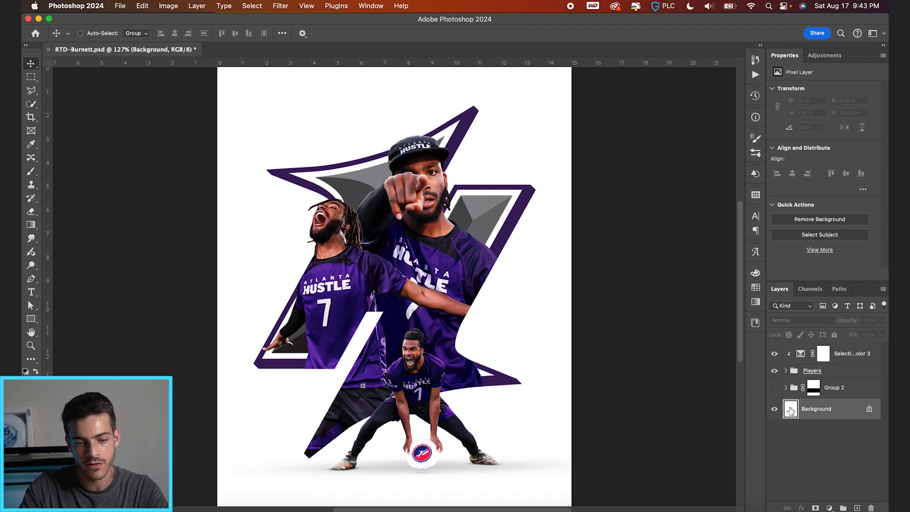
pyautogui.press('super+alt+shift+n')
pyautogui.press('g')
pyautogui.hotkey('shift', 'g')
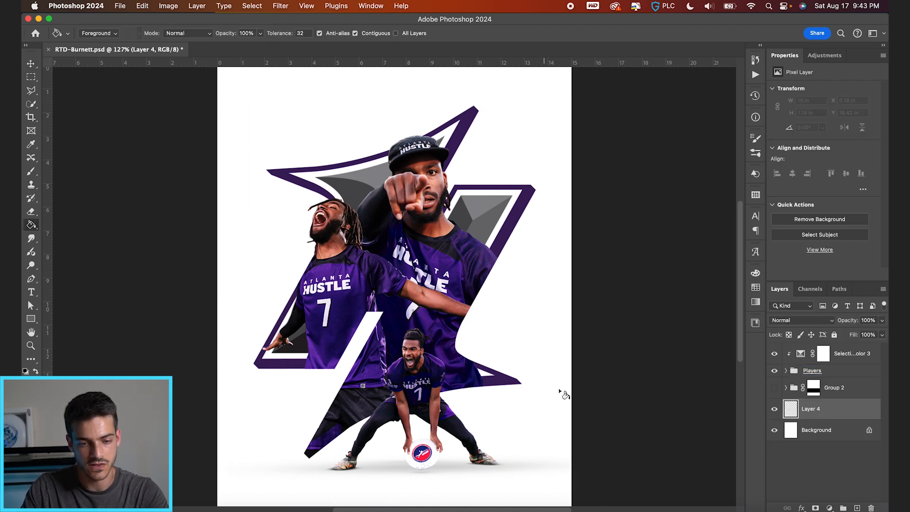
pyautogui.click(537, 373)
# Sample the logo's dark gray and refill the new background layer with it.
pyautogui.scroll(-3, 511, 346)
pyautogui.scroll(2, 511, 346)
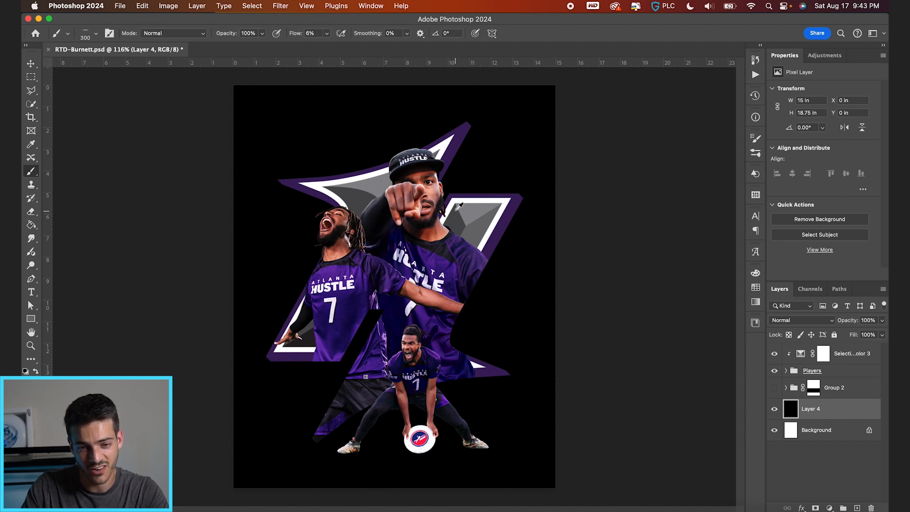
pyautogui.click(505, 352)
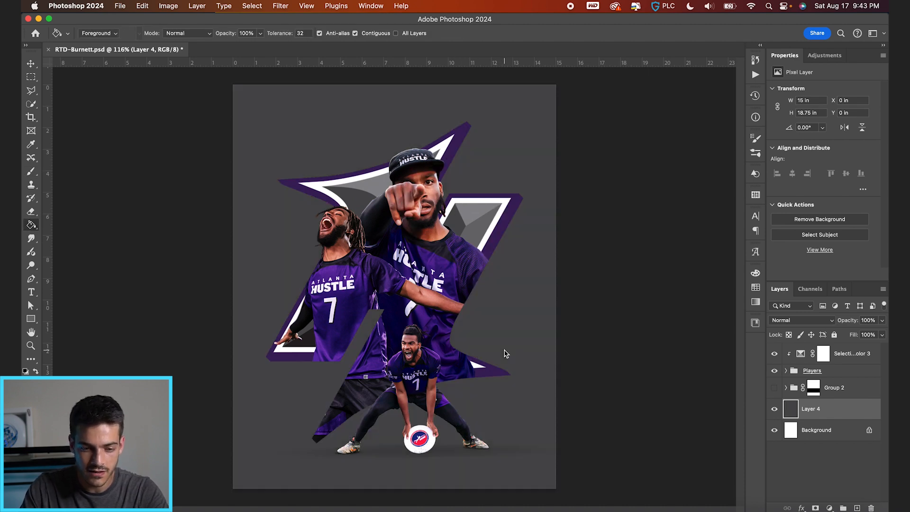
# Add a Curves adjustment above Layer 4, lower the midtones to input 157, output 102, and invert its mask to black.
pyautogui.press('super+alt+shift+n')
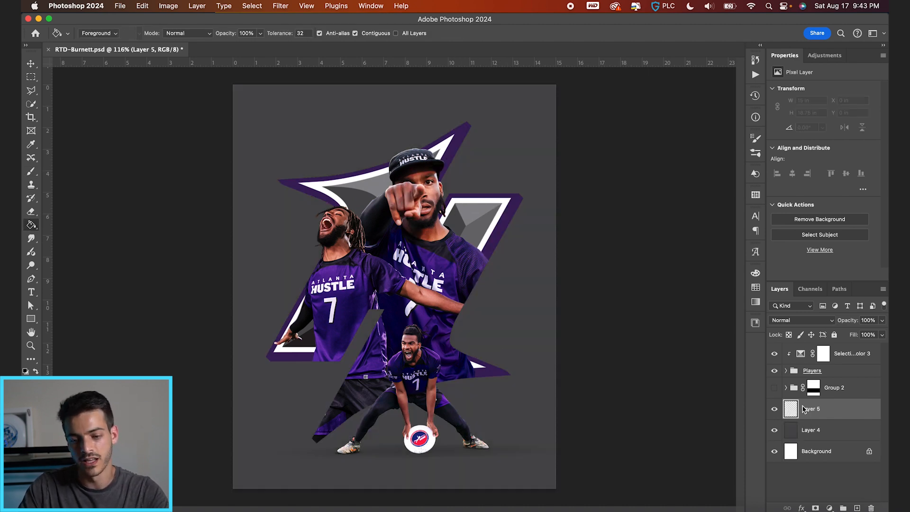
pyautogui.press('Delete')
pyautogui.click(829, 508)
pyautogui.click(835, 416)
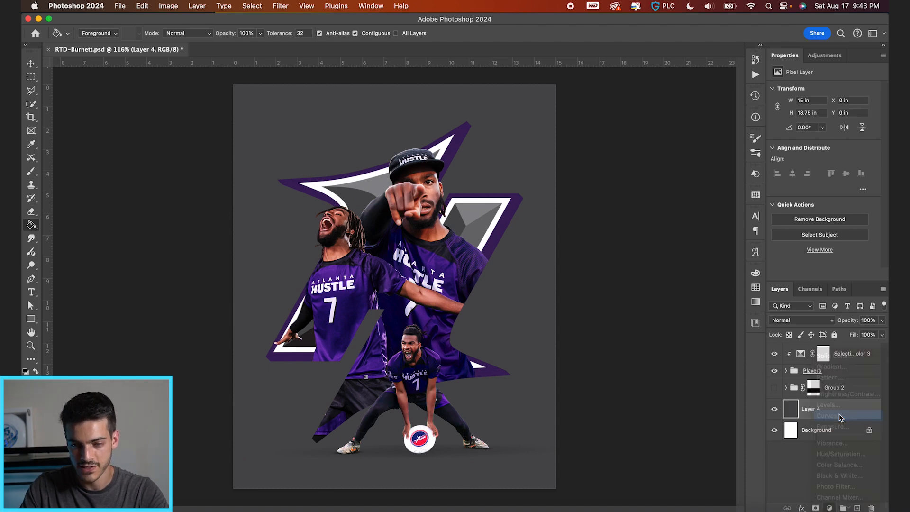
pyautogui.moveTo(837, 149)
pyautogui.mouseDown()
pyautogui.moveTo(845, 178)
pyautogui.moveTo(837, 145)
pyautogui.moveTo(842, 160)
pyautogui.mouseUp()
pyautogui.press('super+i')
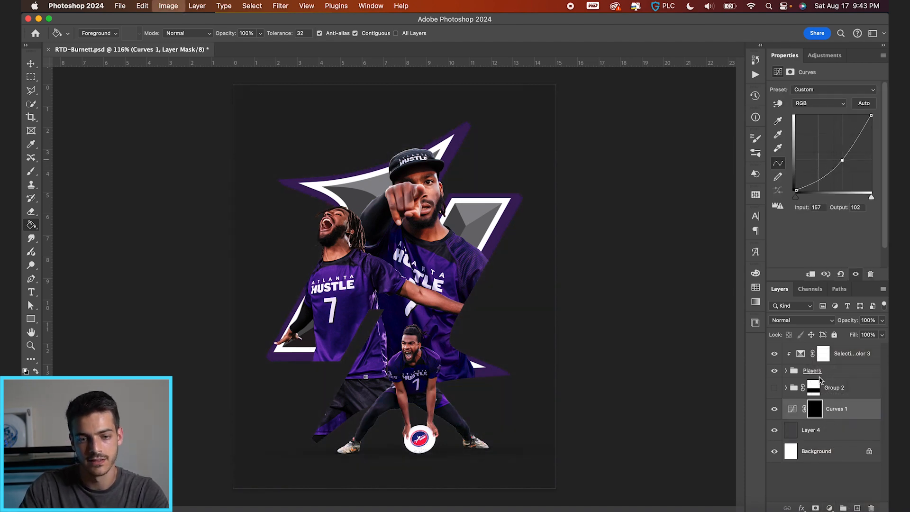
# Paint the Curves mask white around the poster's edges with a circular soft 1900 px brush at 100% flow to darken the background.
pyautogui.press('b')
pyautogui.click(97, 33)
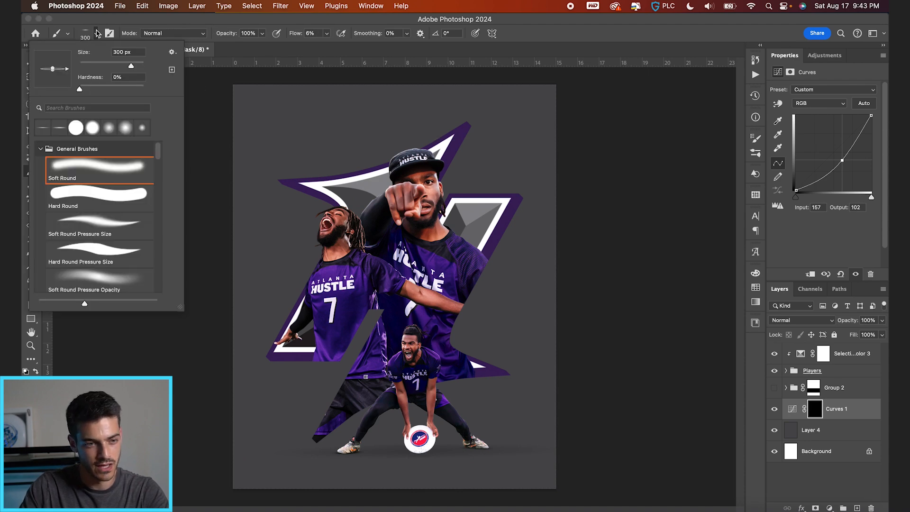
pyautogui.moveTo(56, 72); pyautogui.dragTo(52, 104)
pyautogui.click(97, 33)
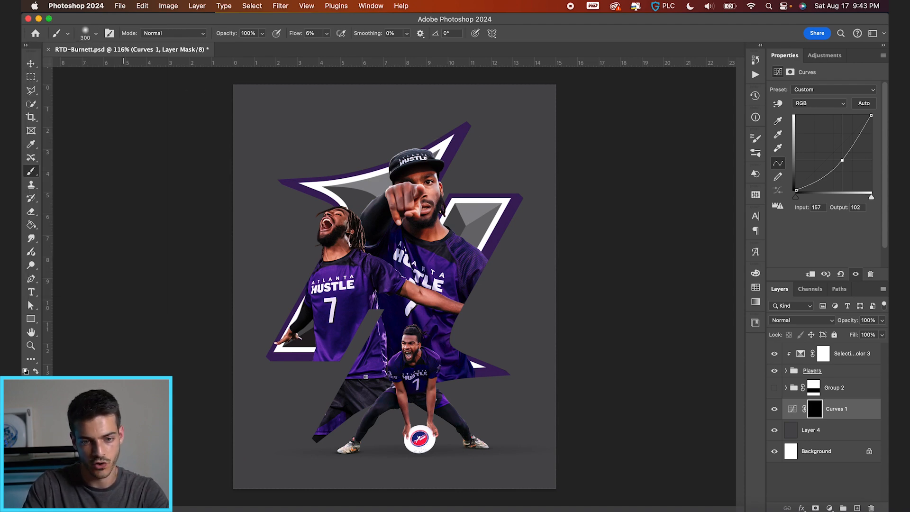
pyautogui.press(']')
pyautogui.press(']')
pyautogui.press(']')
pyautogui.press(']')
pyautogui.press(']')
pyautogui.press(']')
pyautogui.press(']')
pyautogui.press(']')
pyautogui.press(']')
pyautogui.press(']')
pyautogui.press(']')
pyautogui.press(']')
pyautogui.press(']')
pyautogui.press(']')
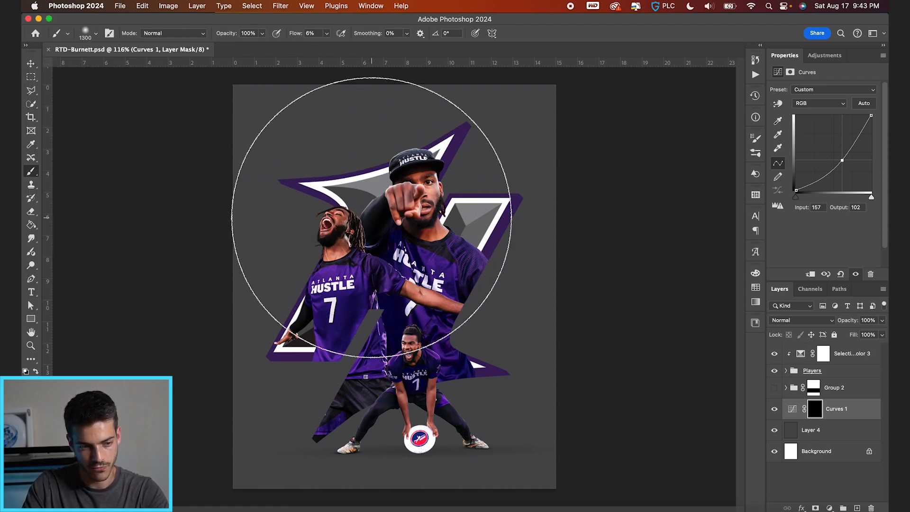
pyautogui.press(']')
pyautogui.press(']')
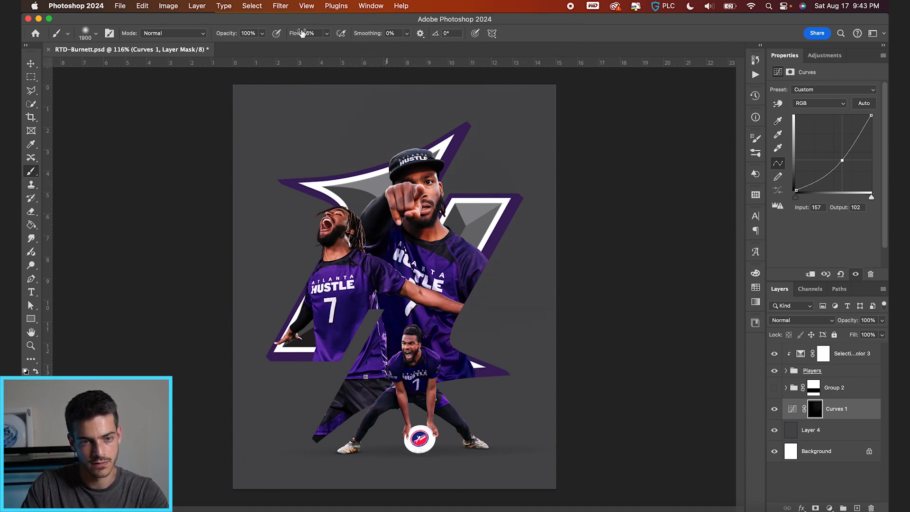
pyautogui.click(522, 161)
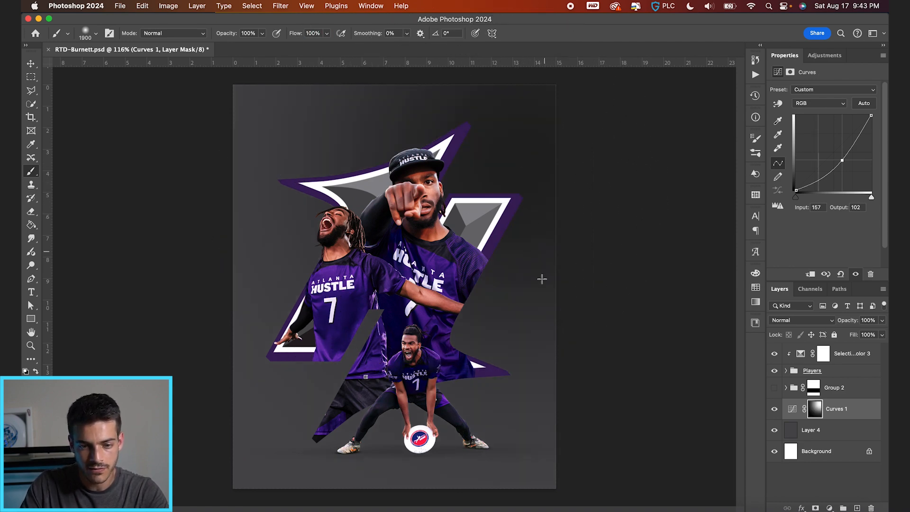
pyautogui.click(546, 318)
pyautogui.click(238, 117)
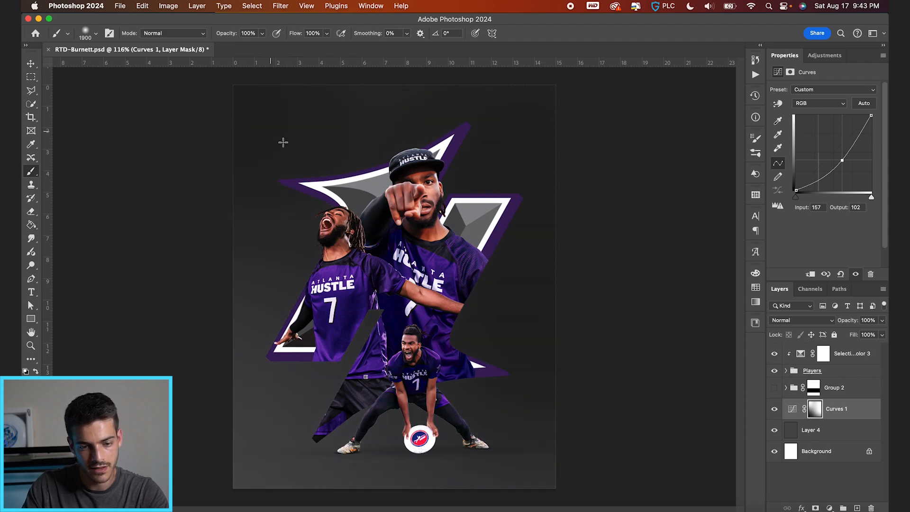
pyautogui.click(200, 289)
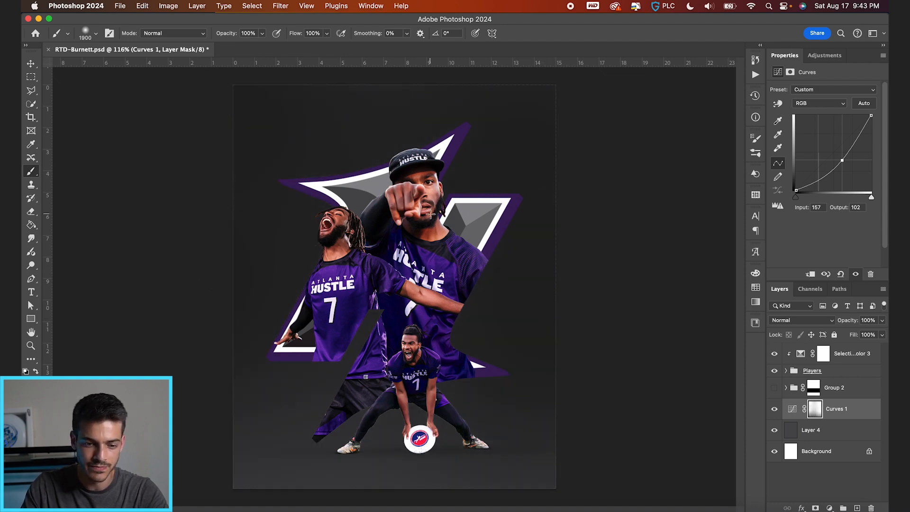
# Hide Curves 1 and Layer 4, and copy the HustleMark layer out of Group 3 to directly below the Players group.
pyautogui.press('v')
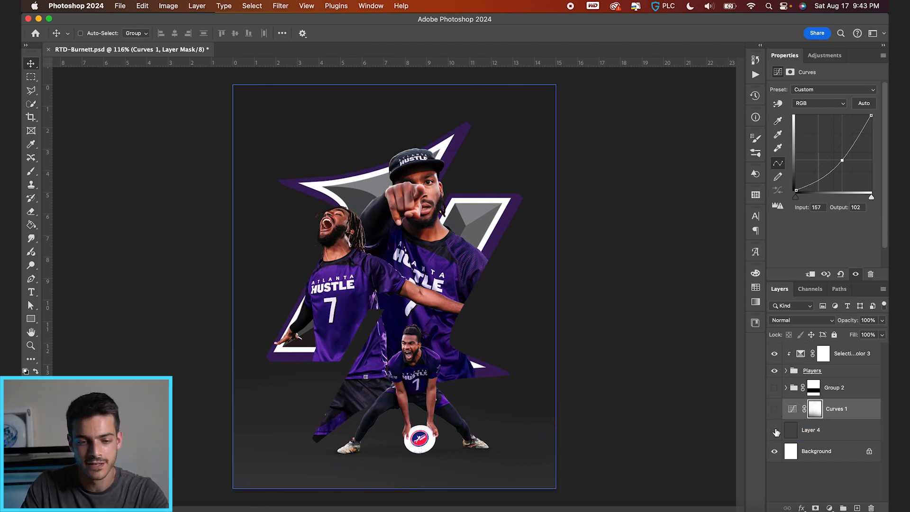
pyautogui.click(775, 431)
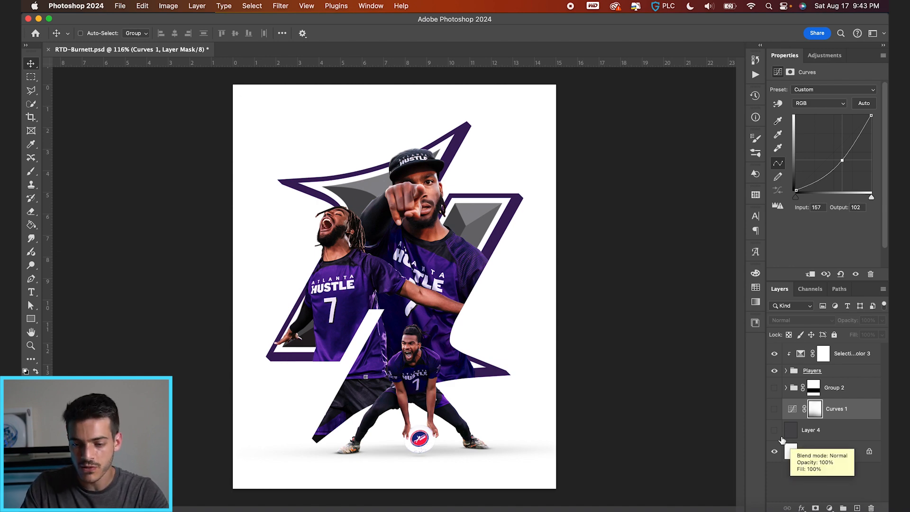
pyautogui.click(786, 371)
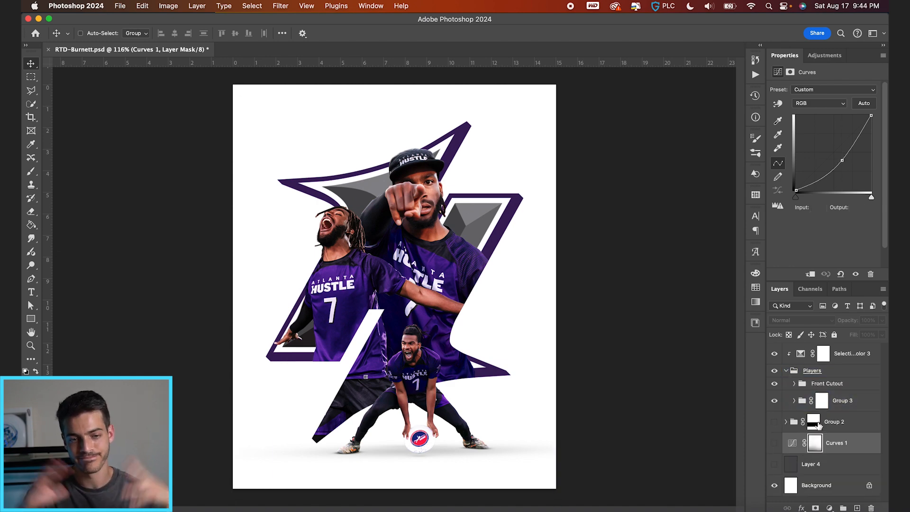
pyautogui.click(797, 402)
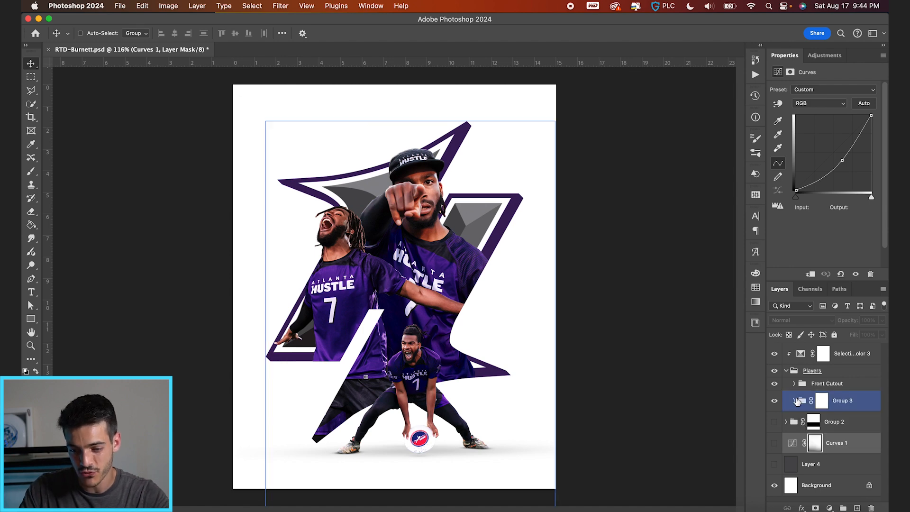
pyautogui.click(795, 401)
pyautogui.scroll(-2, 803, 412)
pyautogui.click(809, 423)
pyautogui.moveTo(808, 426); pyautogui.dragTo(793, 433)
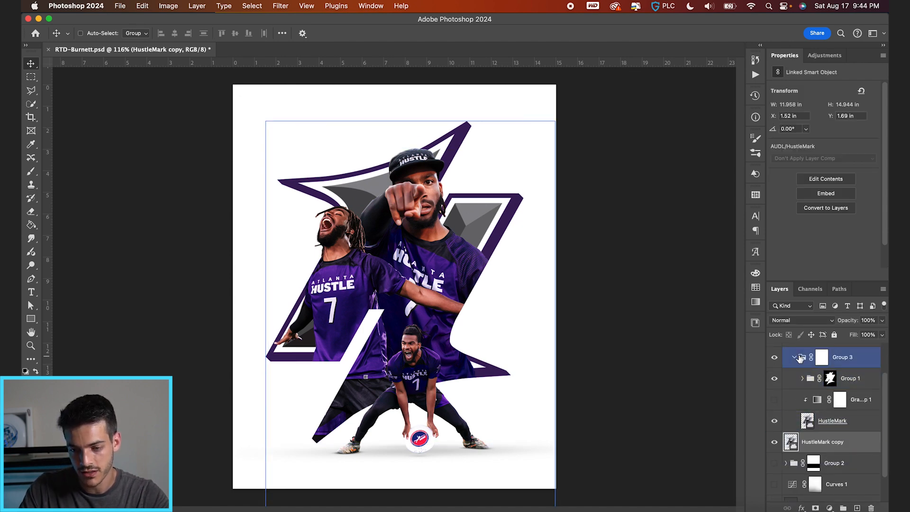
pyautogui.click(795, 357)
# Give HustleMark copy a 2 px inside stroke in the logo's purple (3b1e5c) and set the layer's fill to 0%.
pyautogui.click(802, 508)
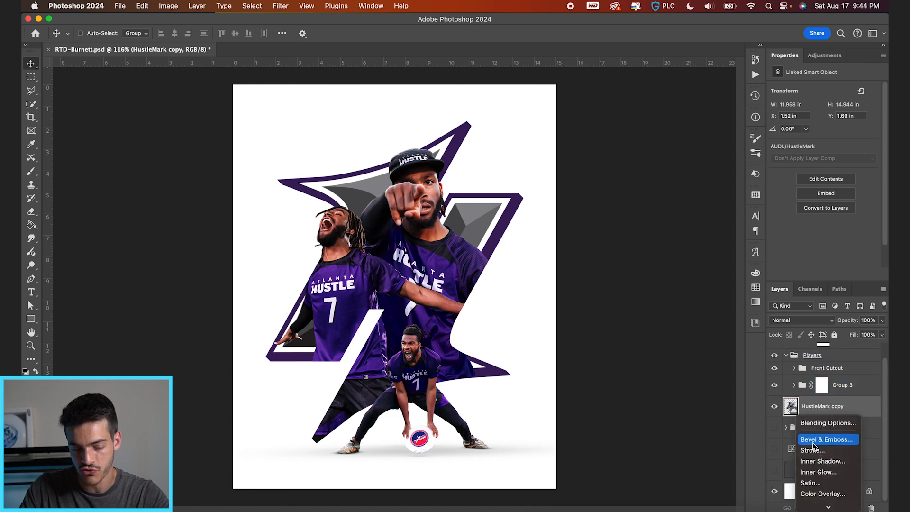
pyautogui.click(812, 451)
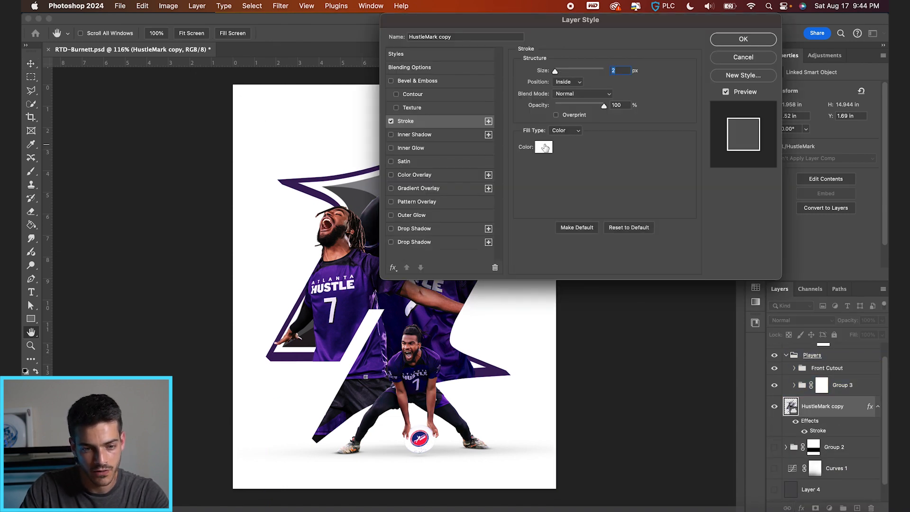
pyautogui.click(545, 148)
pyautogui.click(290, 184)
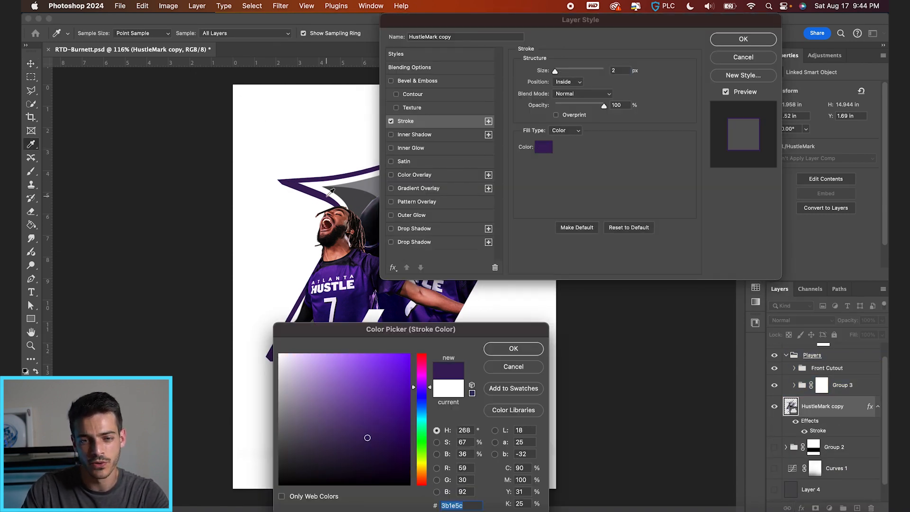
pyautogui.press('Return')
pyautogui.press('Return')
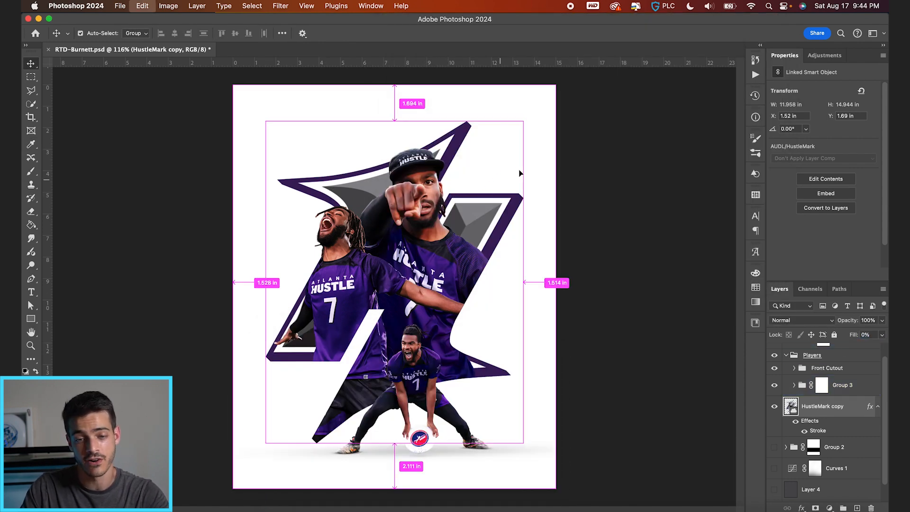
# Enlarge the outlined HustleMark copy to about 18.4 × 23 in and position it at about X -3.08 in, Y -5.44 in.
pyautogui.press('super+t')
pyautogui.moveTo(560, 117); pyautogui.dragTo(687, 45)
pyautogui.moveTo(568, 260); pyautogui.dragTo(535, 277)
pyautogui.press('Return')
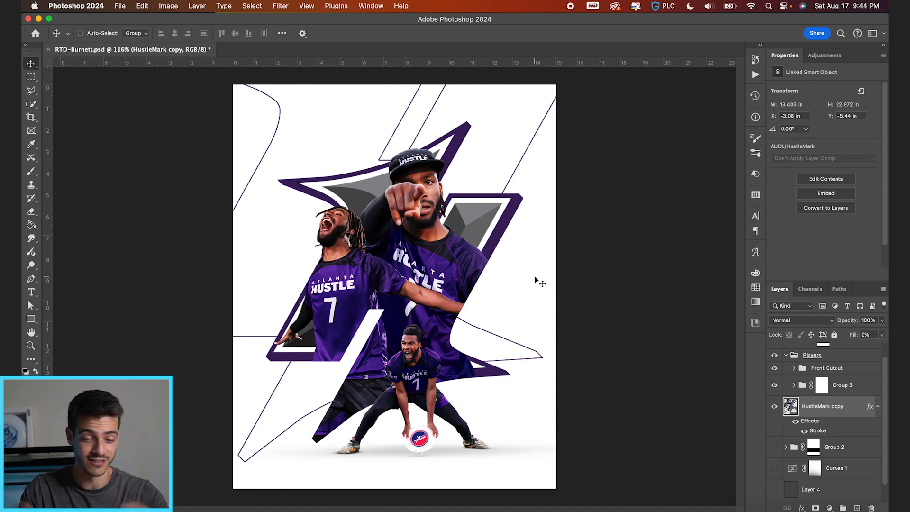
# Fine-tune the vertical position of the outlined HustleMark copy to Y -5.18 in and save the document.
pyautogui.hotkey('shift', 'Up')
pyautogui.hotkey('shift', 'Up')
pyautogui.hotkey('shift', 'Up')
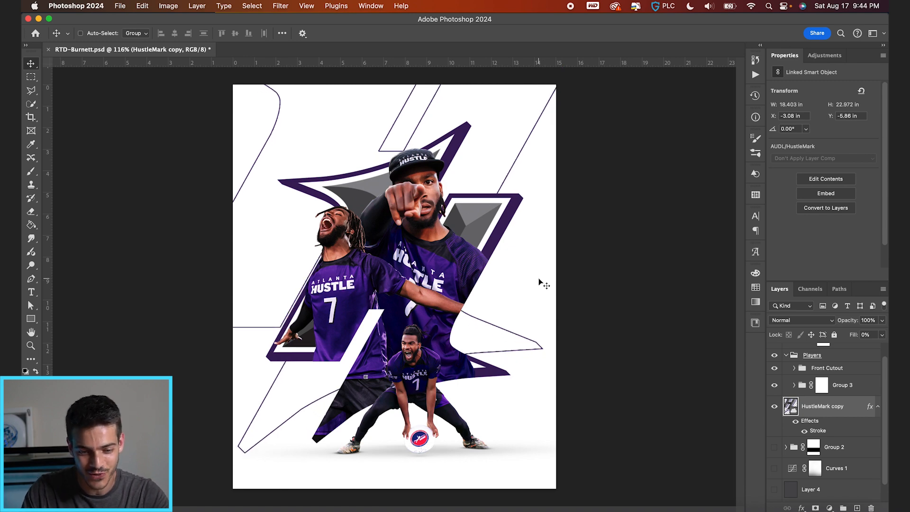
pyautogui.hotkey('shift', 'Down')
pyautogui.hotkey('shift', 'Down')
pyautogui.hotkey('shift', 'Down')
pyautogui.hotkey('shift', 'Down')
pyautogui.hotkey('shift', 'Down')
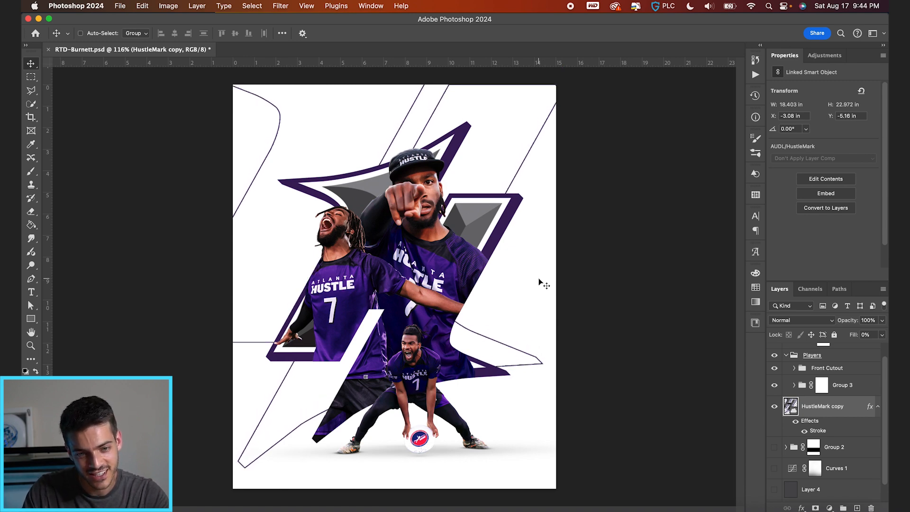
pyautogui.press('Down')
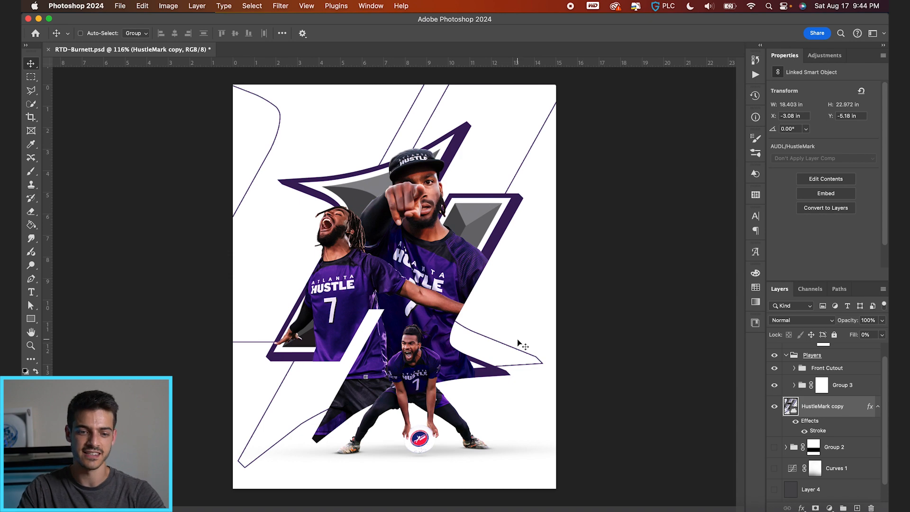
pyautogui.scroll(-3, 518, 341)
pyautogui.scroll(3, 517, 341)
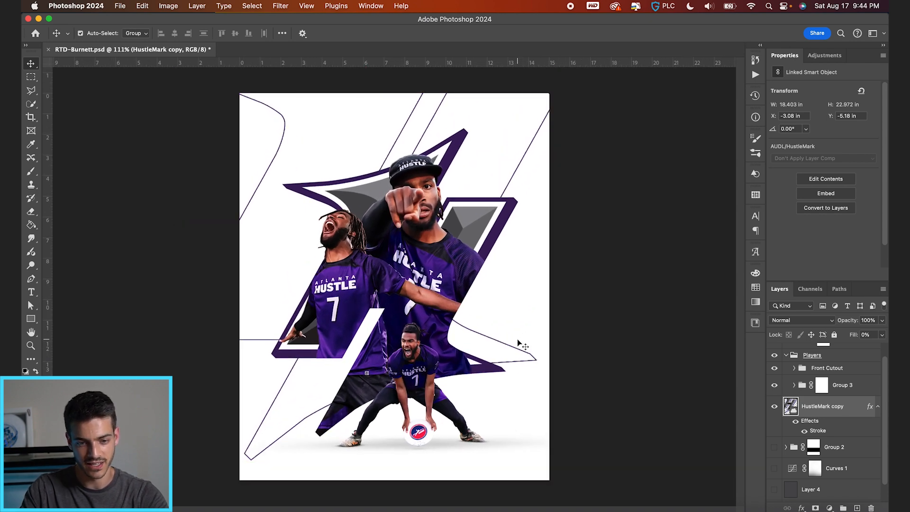
pyautogui.press('super+s')
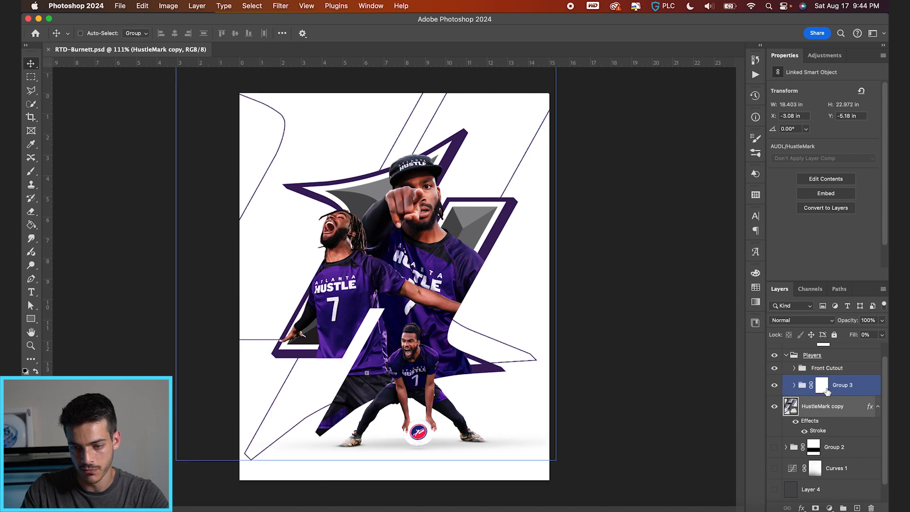
# Collapse the Players group and move it together with HustleMark copy straight up by about 1 in.
pyautogui.click(786, 355)
pyautogui.click(786, 364)
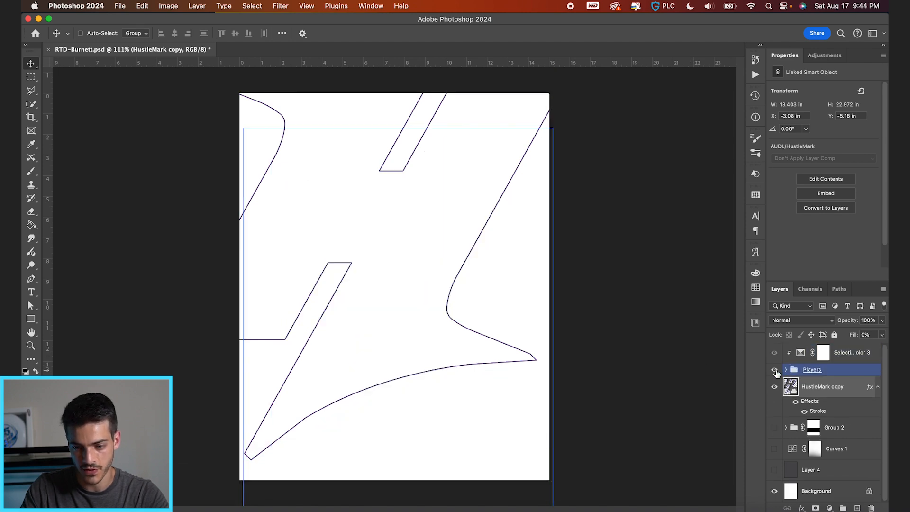
pyautogui.moveTo(533, 374); pyautogui.dragTo(534, 362)
pyautogui.press('super+z')
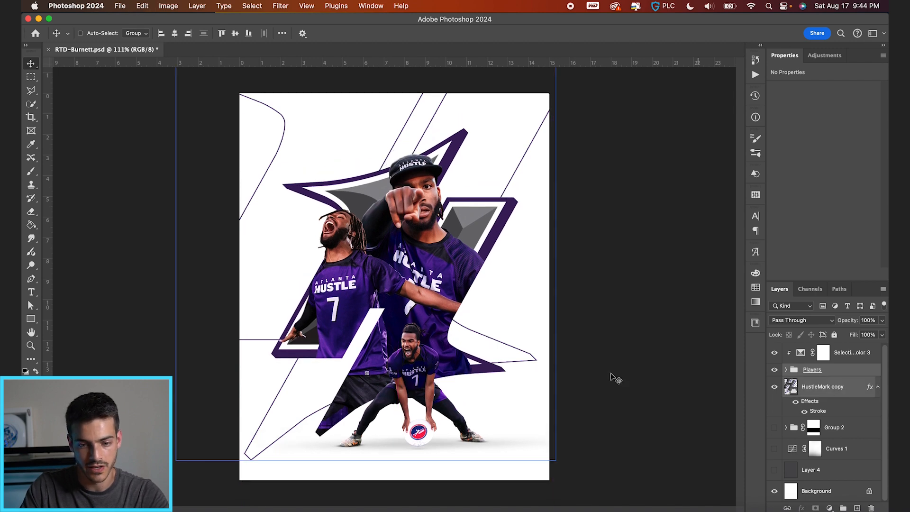
pyautogui.moveTo(553, 370); pyautogui.dragTo(553, 346)
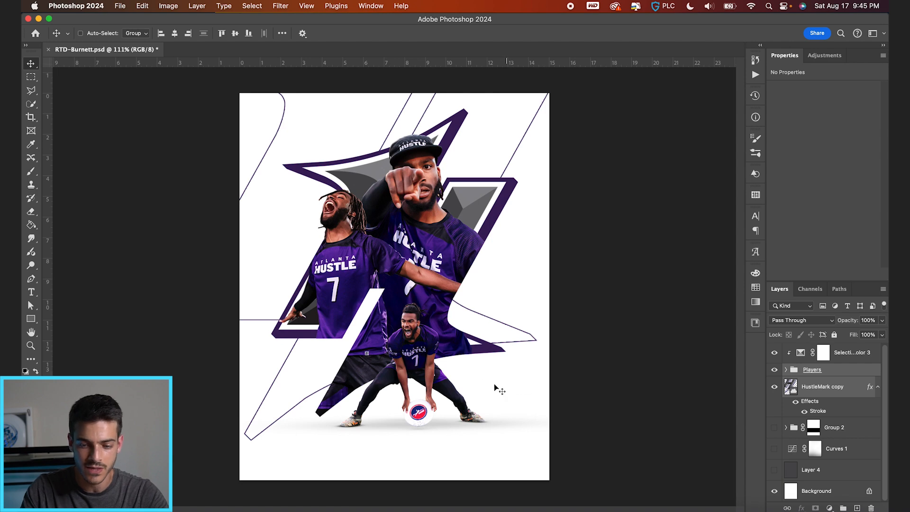
# Move only the Front Cutout group about 2.2 in left and 0.6 in down within the poster.
pyautogui.click(787, 369)
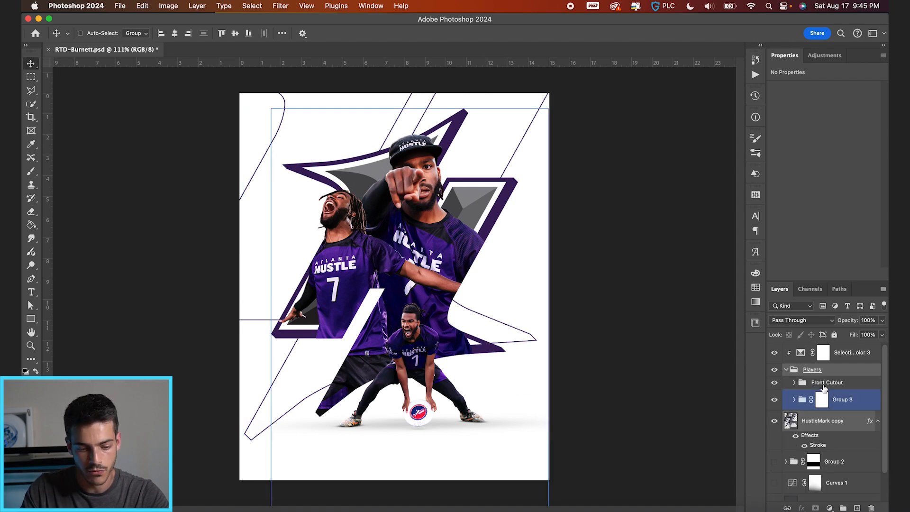
pyautogui.click(827, 383)
pyautogui.moveTo(535, 355)
pyautogui.mouseDown()
pyautogui.moveTo(512, 362)
pyautogui.moveTo(518, 358)
pyautogui.mouseUp()
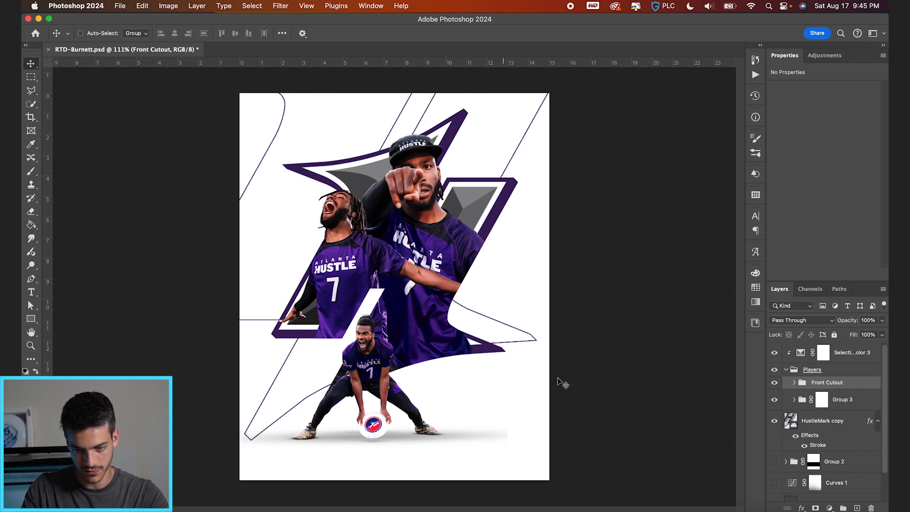
# Move the collapsed Players group and HustleMark copy together straight down by about 0.4 in.
pyautogui.click(812, 370)
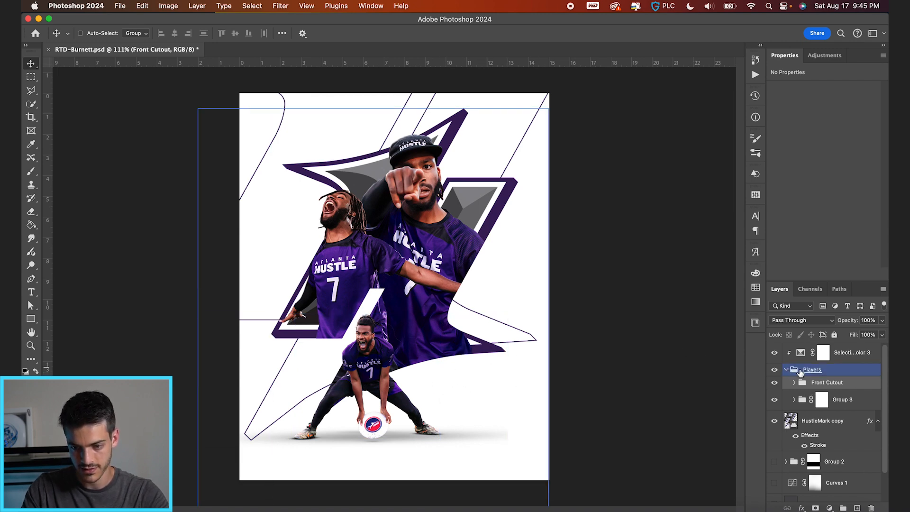
pyautogui.click(787, 370)
pyautogui.keyDown('shift'); pyautogui.click(830, 391); pyautogui.keyUp('shift')
pyautogui.press('Down')
pyautogui.press('Down')
pyautogui.press('Down')
pyautogui.press('Down')
pyautogui.press('Down')
pyautogui.press('Down')
pyautogui.press('Down')
pyautogui.press('Down')
pyautogui.press('Down')
pyautogui.press('Down')
pyautogui.press('Down')
pyautogui.press('Down')
pyautogui.press('Down')
pyautogui.press('Down')
pyautogui.press('Down')
pyautogui.press('Down')
pyautogui.press('Down')
pyautogui.press('Down')
pyautogui.press('Down')
pyautogui.press('Down')
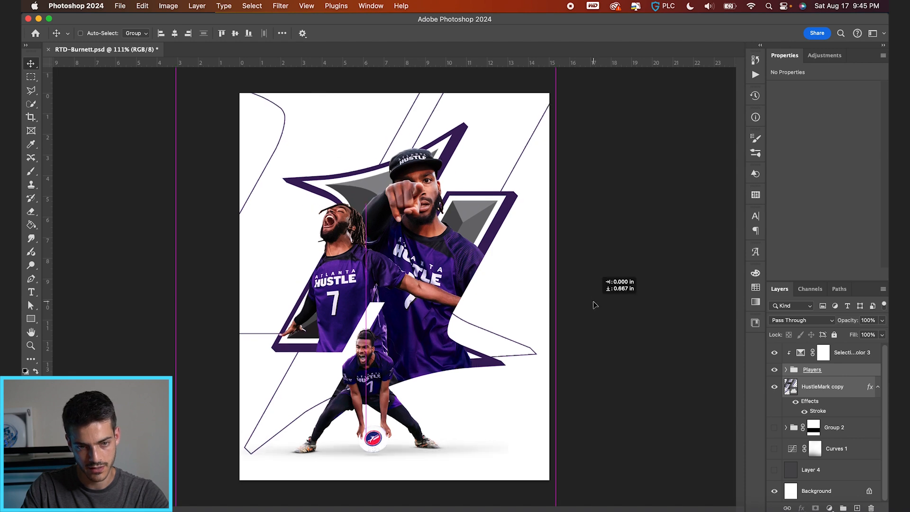
pyautogui.press('Down')
pyautogui.press('Down')
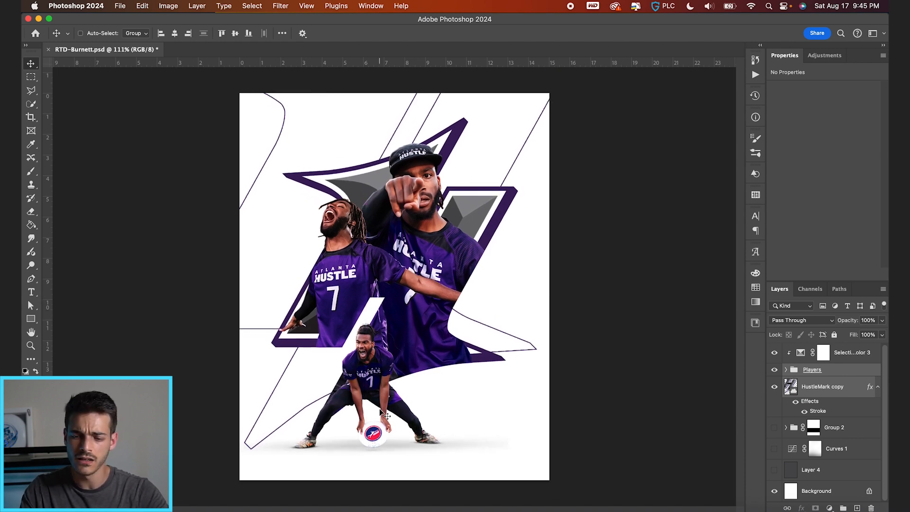
# Add a layer above Selective Color 3 and draw a paragraph text box about 5.5 × 2 in to the right of the crouching player.
pyautogui.click(792, 360)
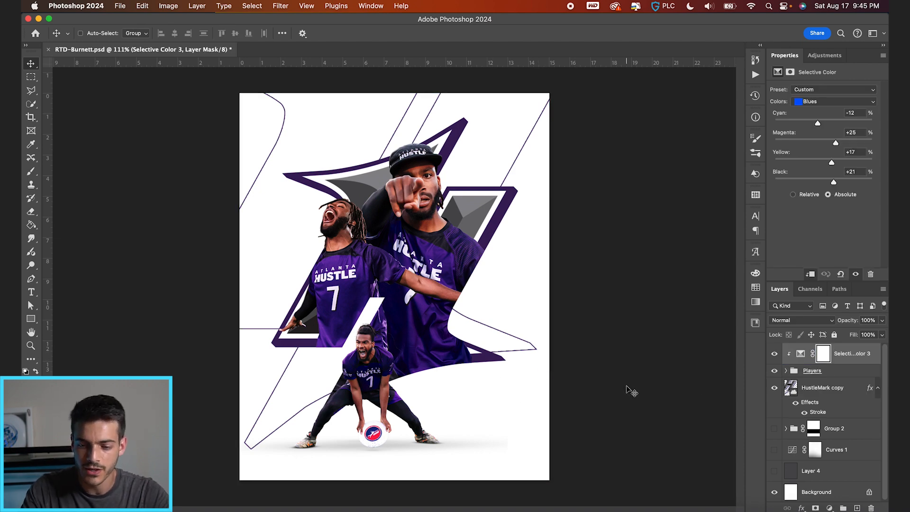
pyautogui.press('super+shift+alt+n')
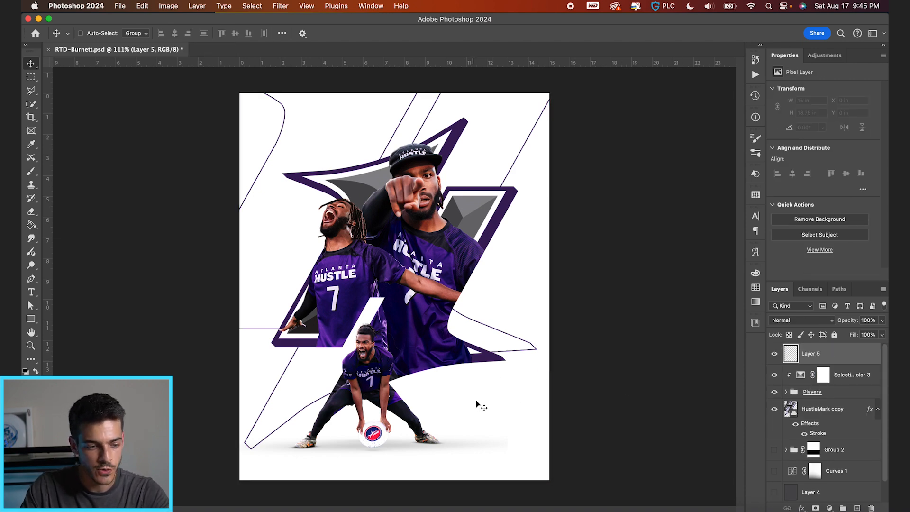
pyautogui.press('t')
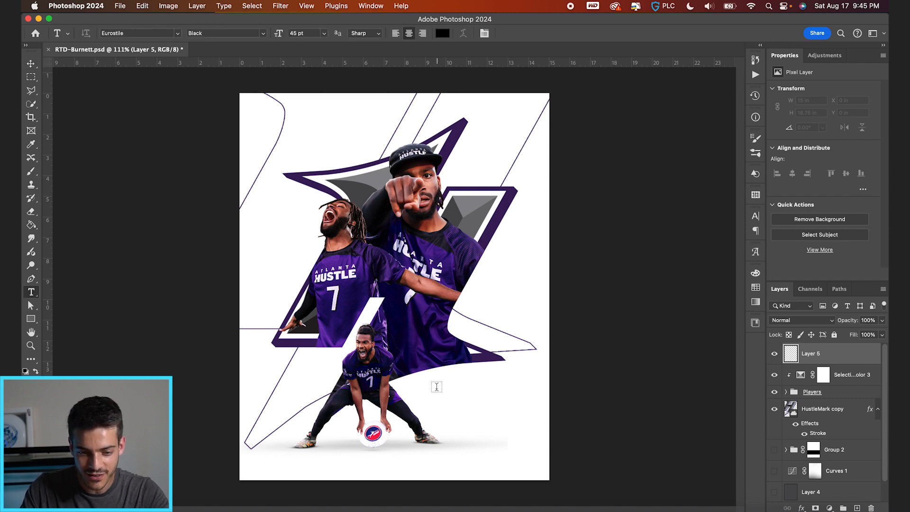
pyautogui.moveTo(421, 382); pyautogui.dragTo(536, 423)
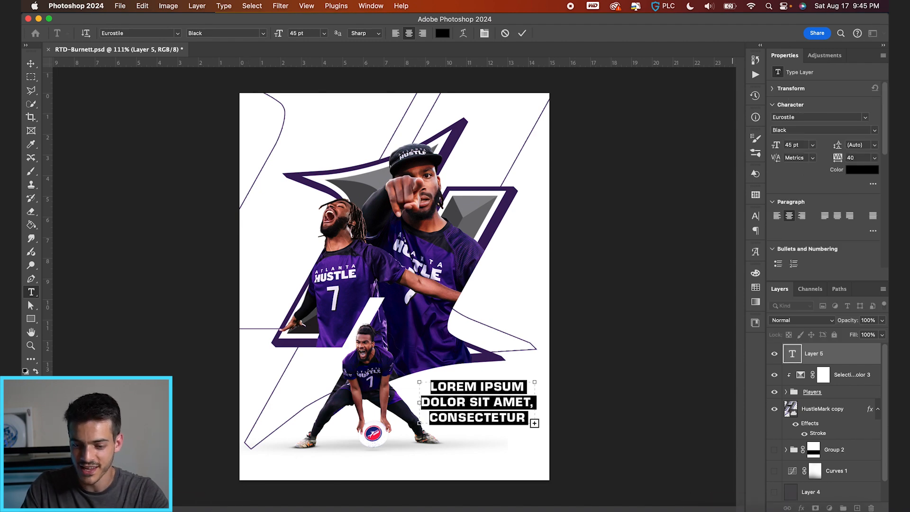
# Copy the player biography from TextEdit and paste it over the placeholder text in the Photoshop text box.
pyautogui.click(798, 511)
pyautogui.press('super+c')
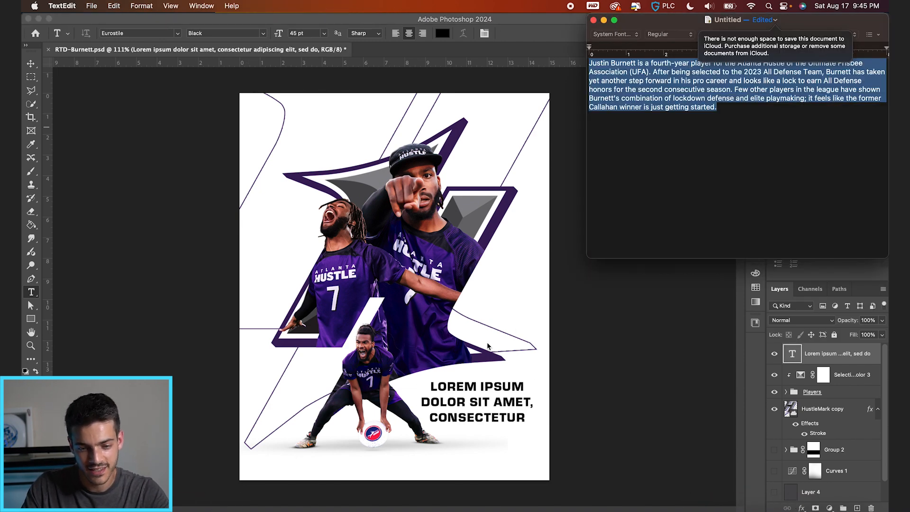
pyautogui.click(481, 400)
pyautogui.press('cmd+v')
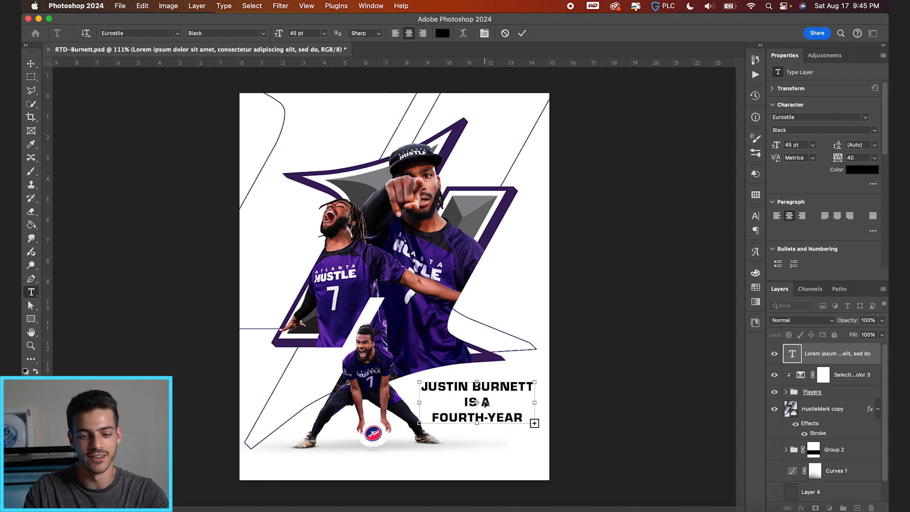
# Set the entire biography text to 13 pt and fully justify the paragraph.
pyautogui.press('cmd+a')
pyautogui.moveTo(280, 33)
pyautogui.mouseDown()
pyautogui.moveTo(258, 33)
pyautogui.moveTo(266, 34)
pyautogui.mouseUp()
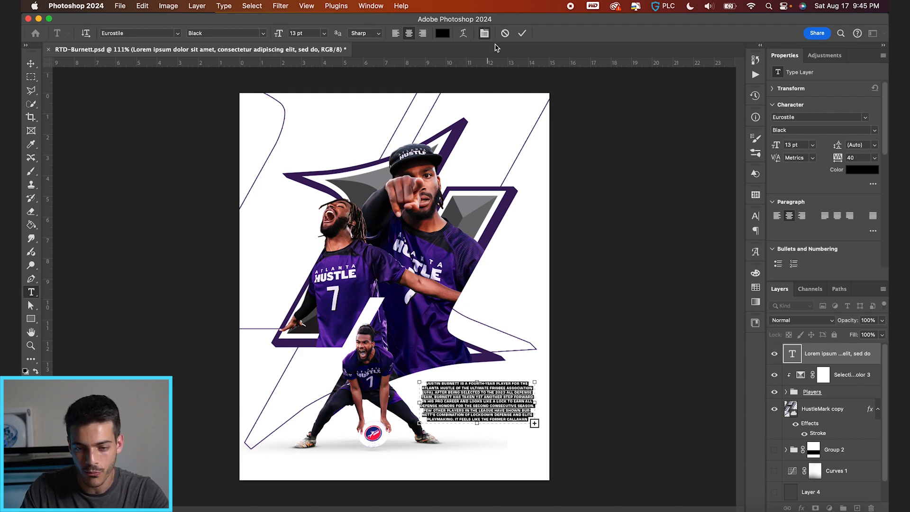
pyautogui.click(485, 33)
pyautogui.click(683, 213)
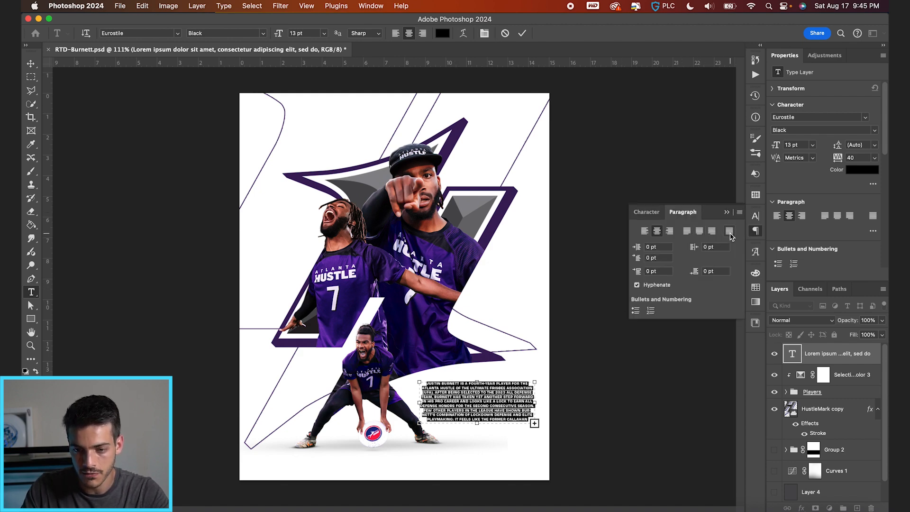
pyautogui.click(729, 231)
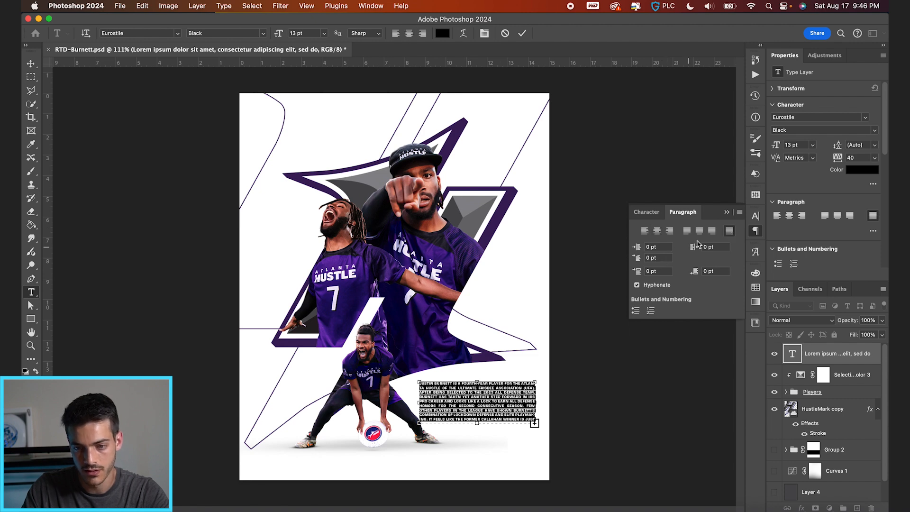
# Set the biography text's font to Montserrat Medium and move the text block slightly up and right.
pyautogui.click(756, 219)
pyautogui.click(659, 231)
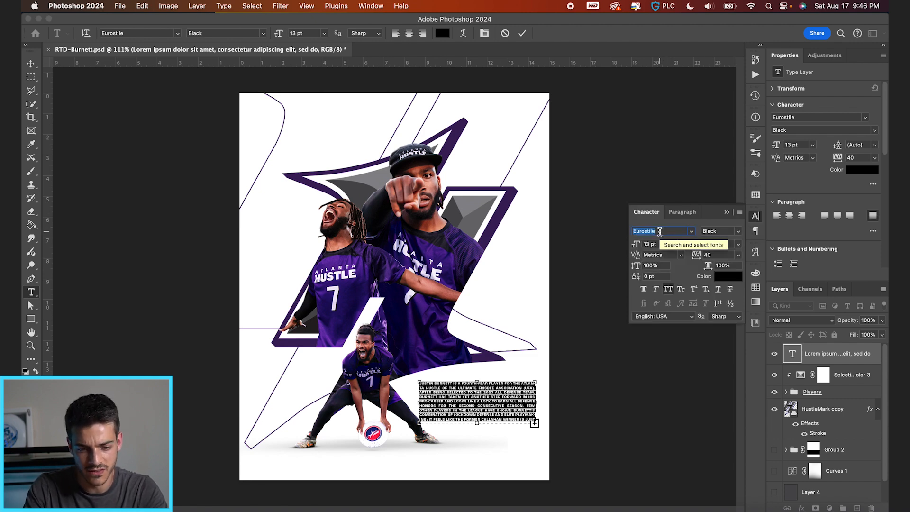
pyautogui.write('mont')
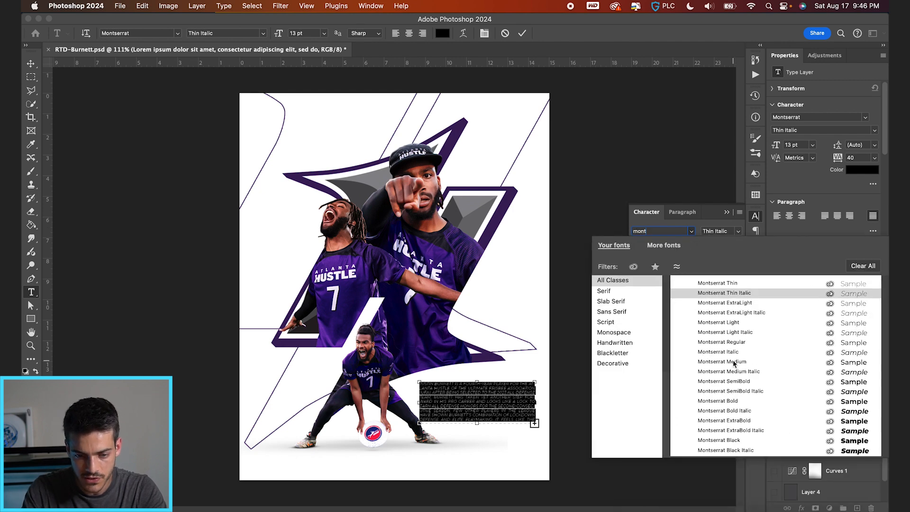
pyautogui.click(734, 363)
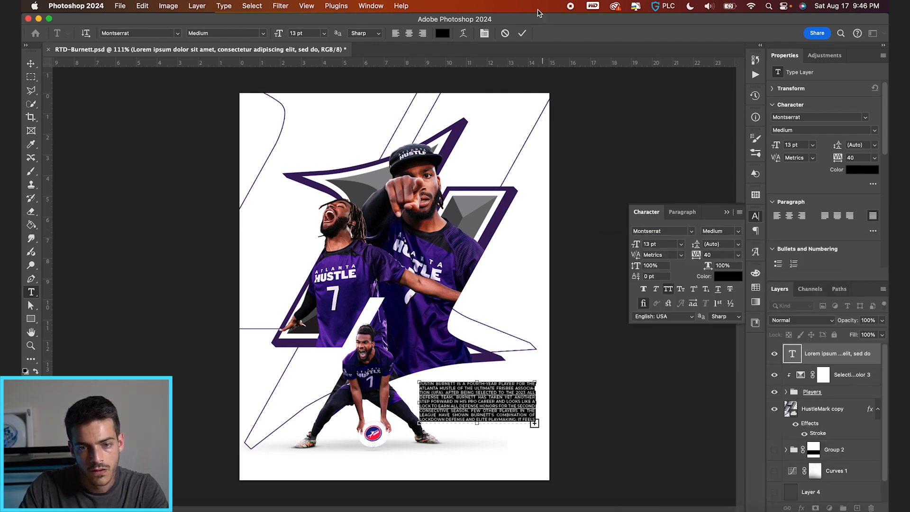
pyautogui.click(522, 33)
pyautogui.press('v')
pyautogui.moveTo(525, 391); pyautogui.dragTo(528, 389)
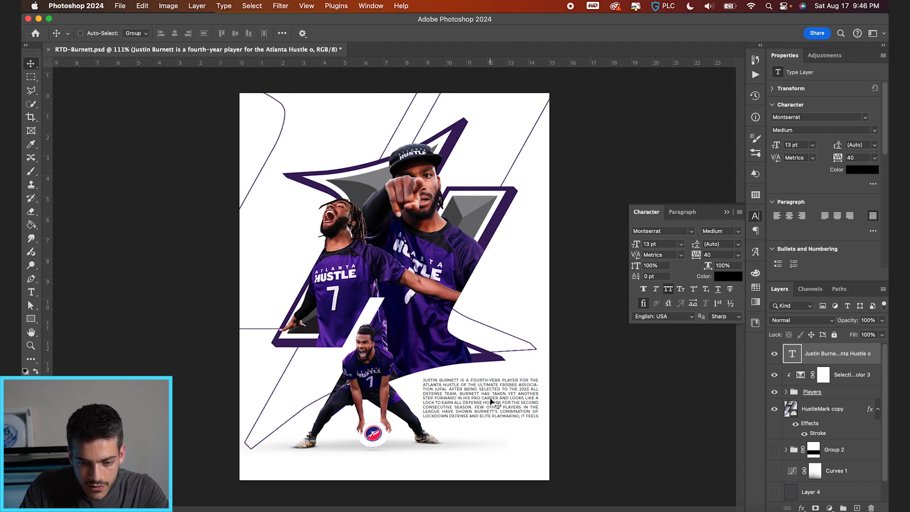
# Change the font of the entire biography paragraph to Coolvetica Regular.
pyautogui.scroll(5, 491, 399)
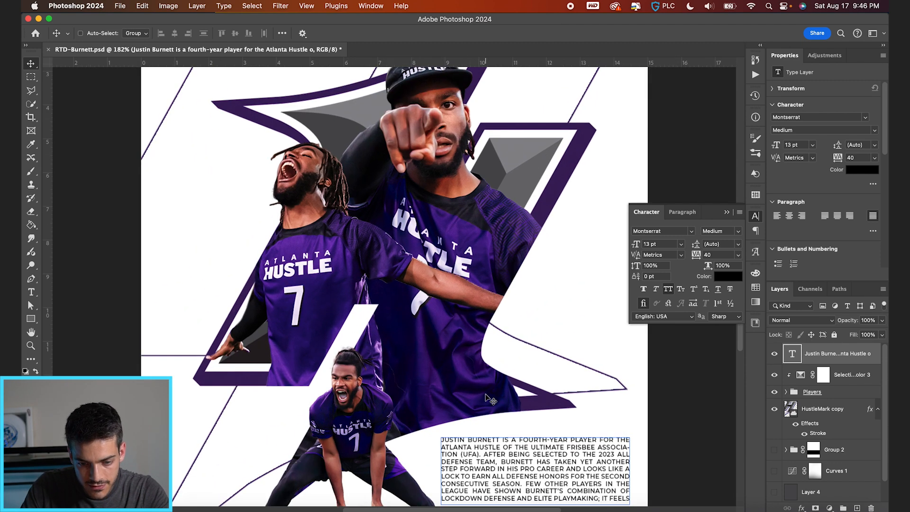
pyautogui.doubleClick(480, 376)
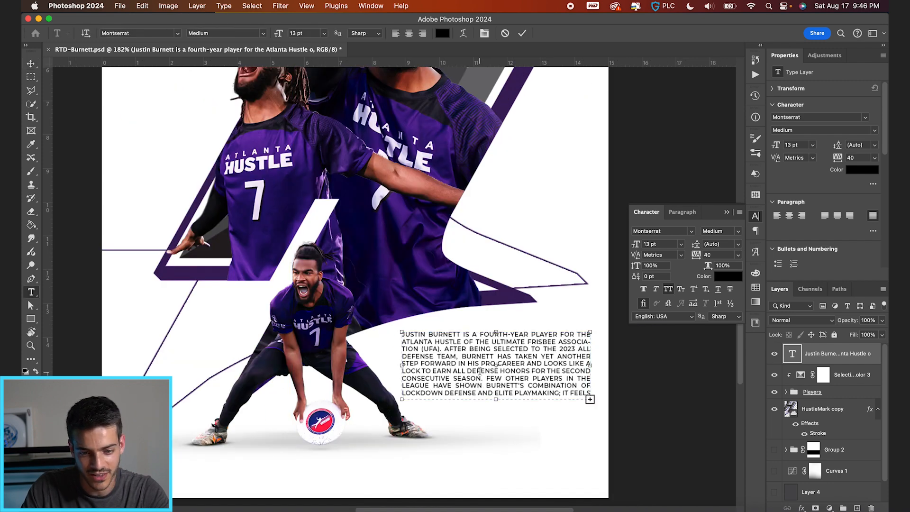
pyautogui.press('super+a')
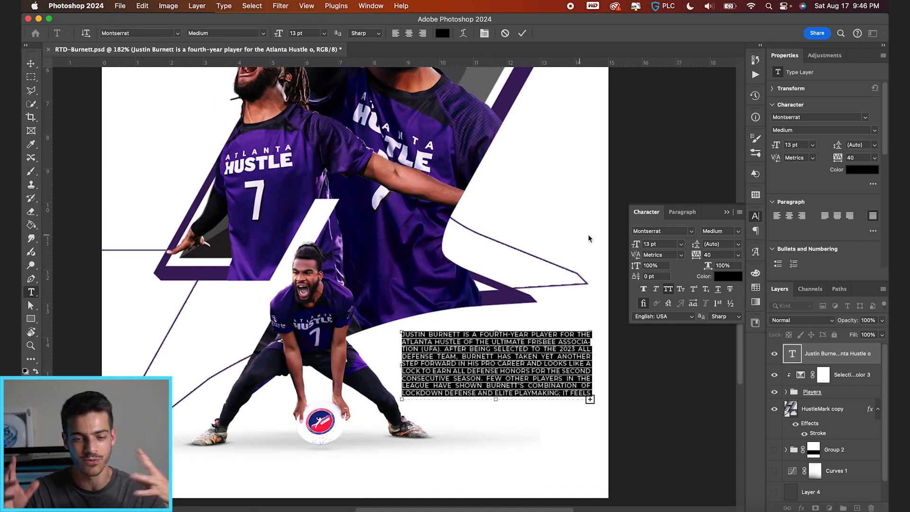
pyautogui.click(676, 232)
pyautogui.write('coolv')
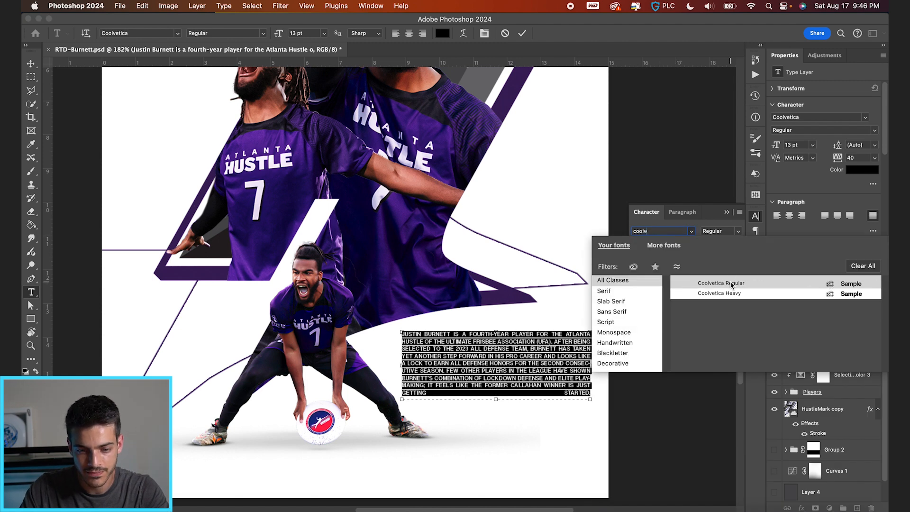
pyautogui.click(731, 284)
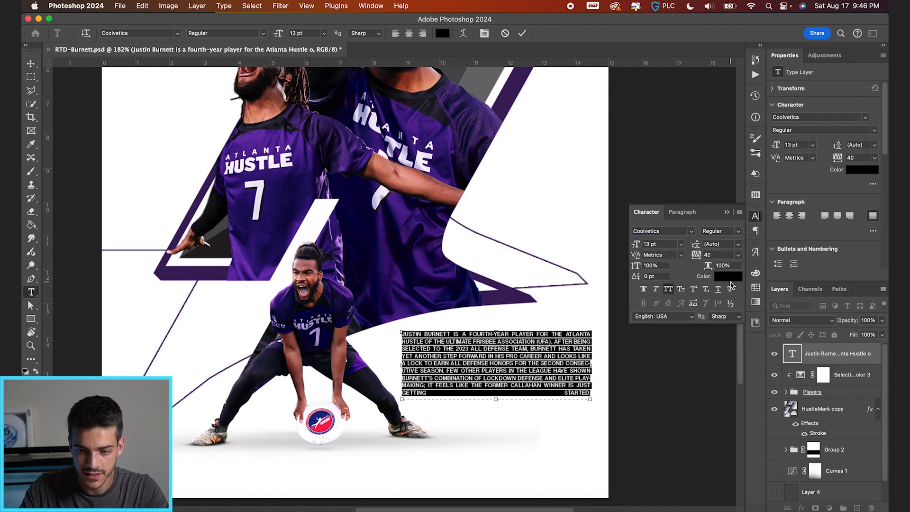
# Try the biography text at 0 tracking, commit the text edit, and set the tracking to 80.
pyautogui.click(718, 256)
pyautogui.press('Return')
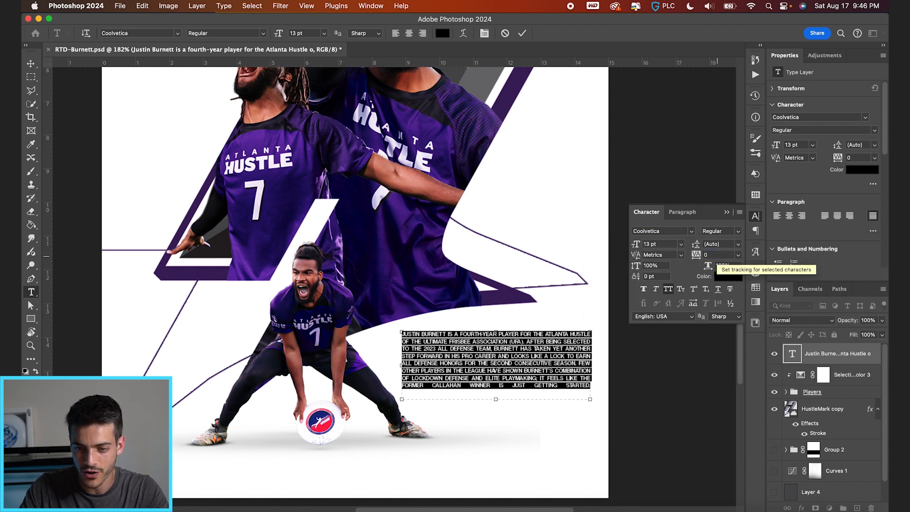
pyautogui.click(727, 212)
pyautogui.click(522, 33)
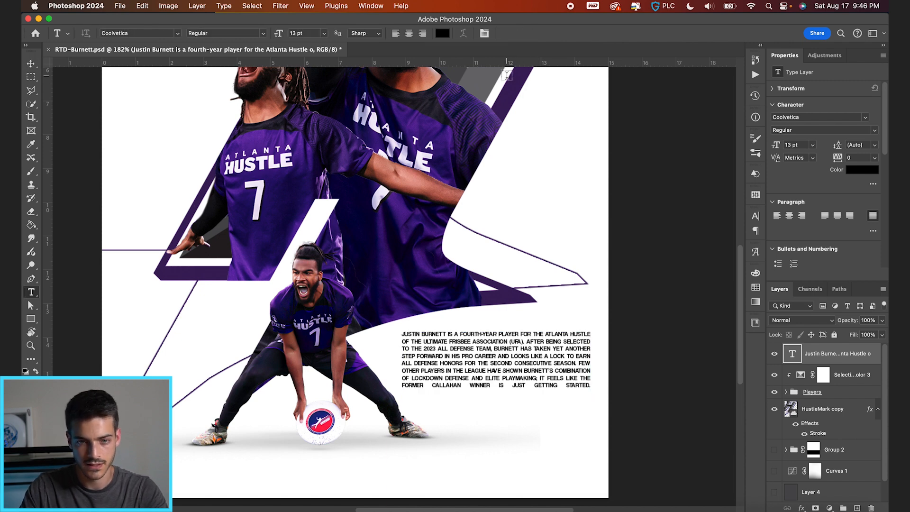
pyautogui.click(485, 33)
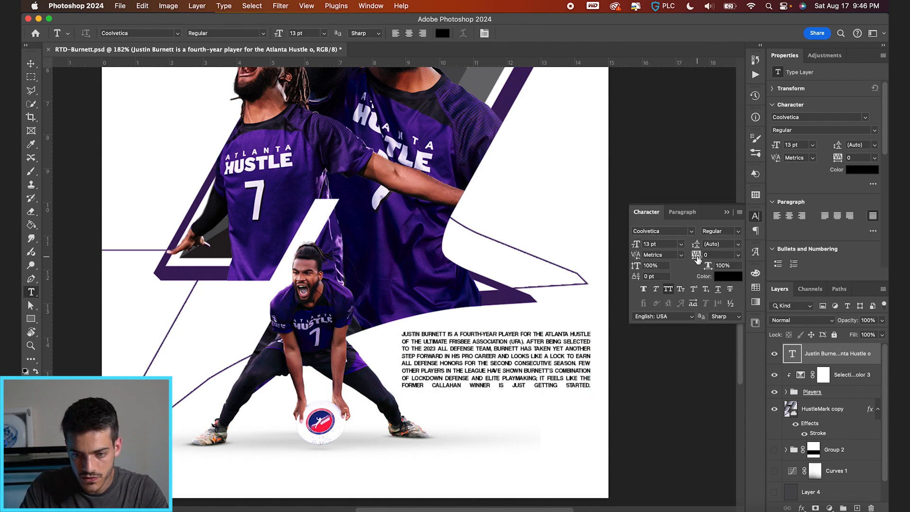
pyautogui.moveTo(698, 256); pyautogui.dragTo(700, 259)
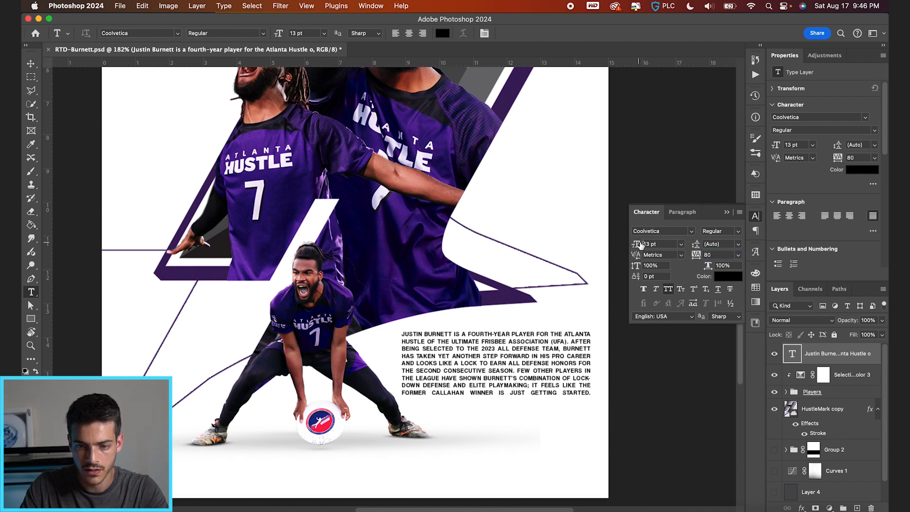
# Try the biography text at a font size of 12 pt and undo the size change.
pyautogui.moveTo(640, 244); pyautogui.dragTo(637, 245)
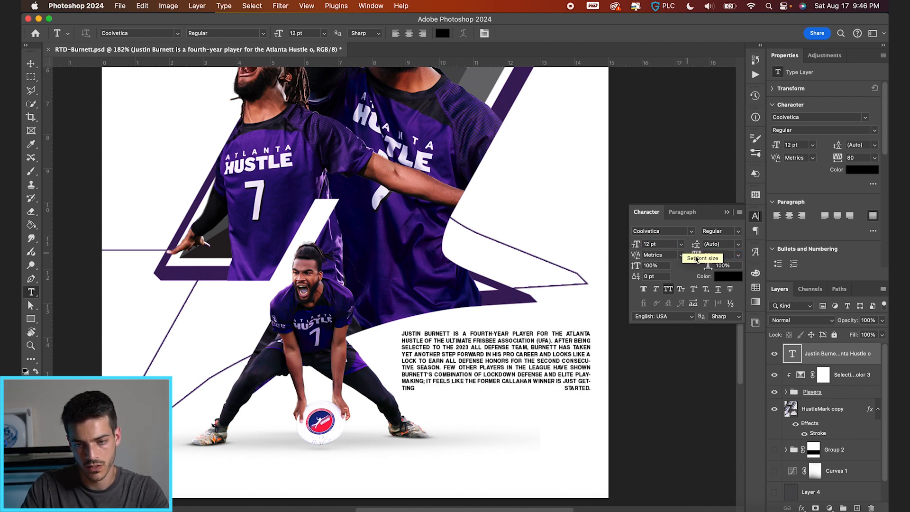
pyautogui.press('super+z')
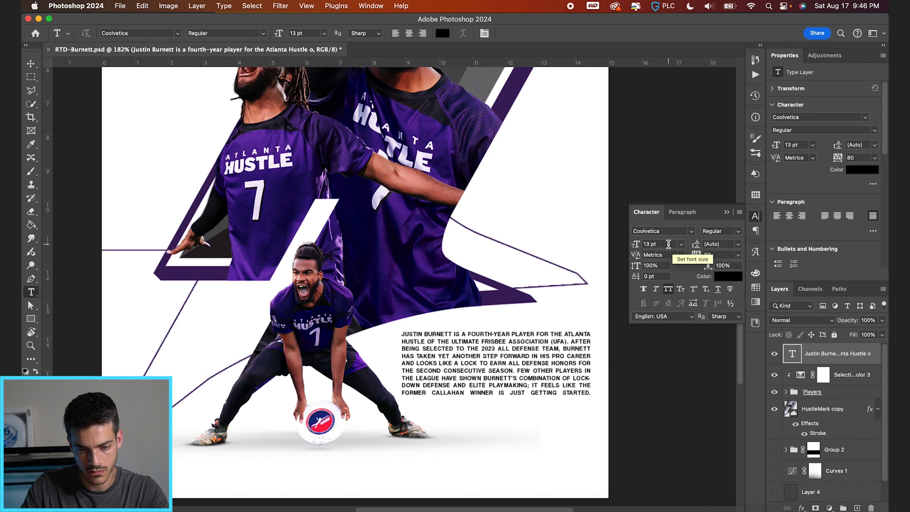
# Close the character settings and scale the biography text block down slightly with Free Transform to a font size of 12.11 pt.
pyautogui.click(727, 211)
pyautogui.press('v')
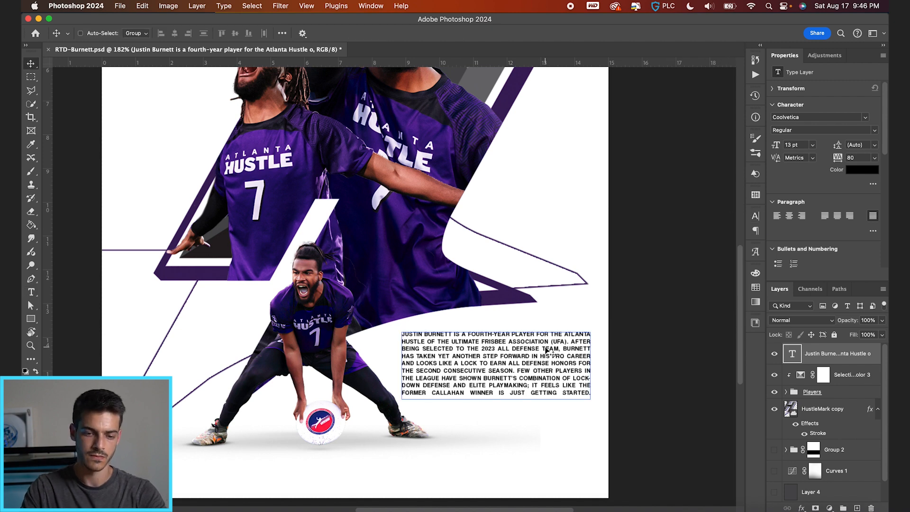
pyautogui.press('super+0')
pyautogui.press('super+t')
pyautogui.moveTo(540, 375); pyautogui.dragTo(545, 397)
pyautogui.press('Return')
# Select the Front Cutout group inside the Players group, try moving the crouching player slightly sideways, and undo the move.
pyautogui.click(801, 391)
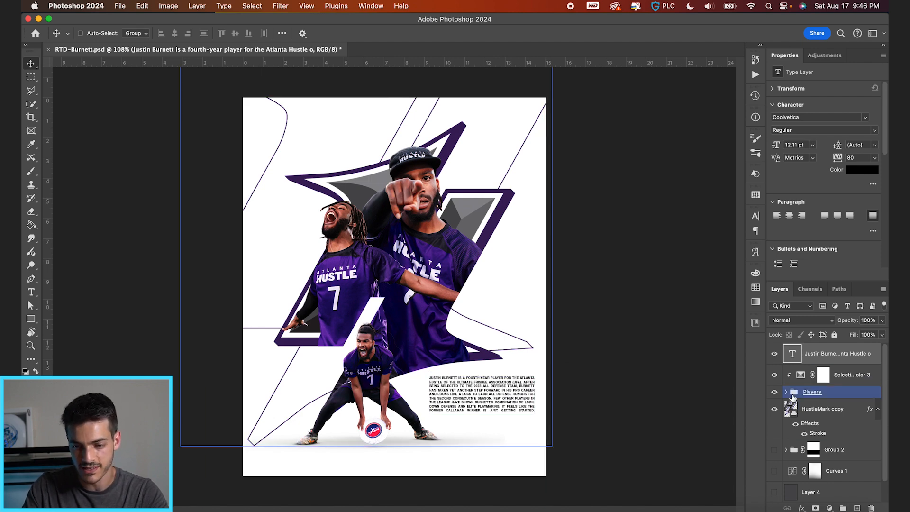
pyautogui.click(786, 391)
pyautogui.click(804, 406)
pyautogui.moveTo(478, 415); pyautogui.dragTo(485, 417)
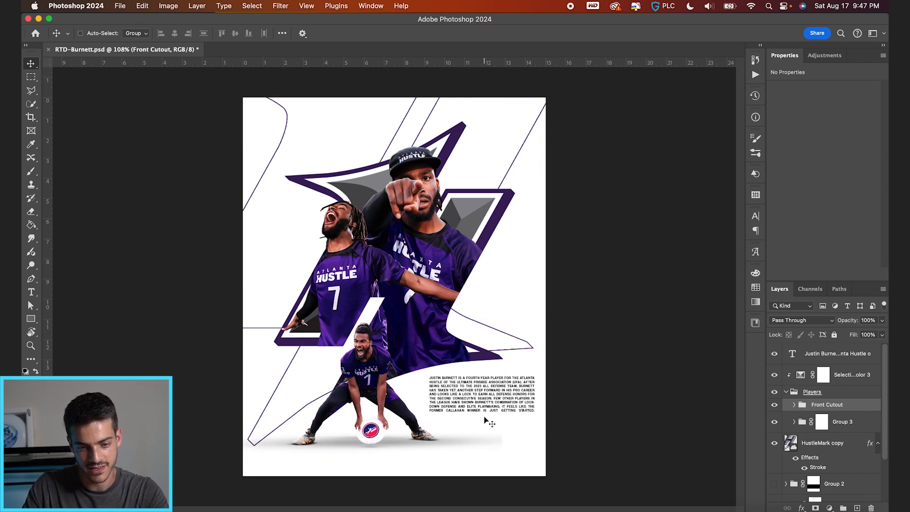
pyautogui.press('super+z')
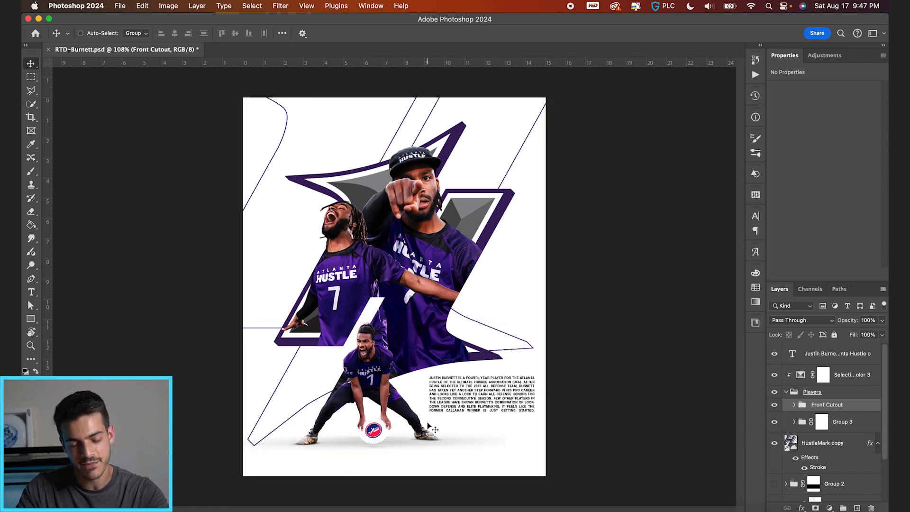
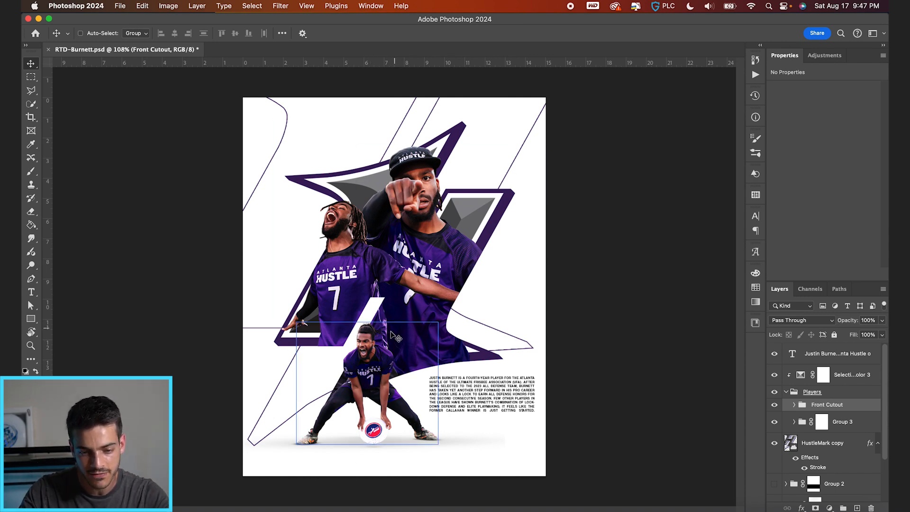
# Collapse the Players group and shift the player cutouts with their HustleMark logo slightly left on the poster.
pyautogui.click(813, 391)
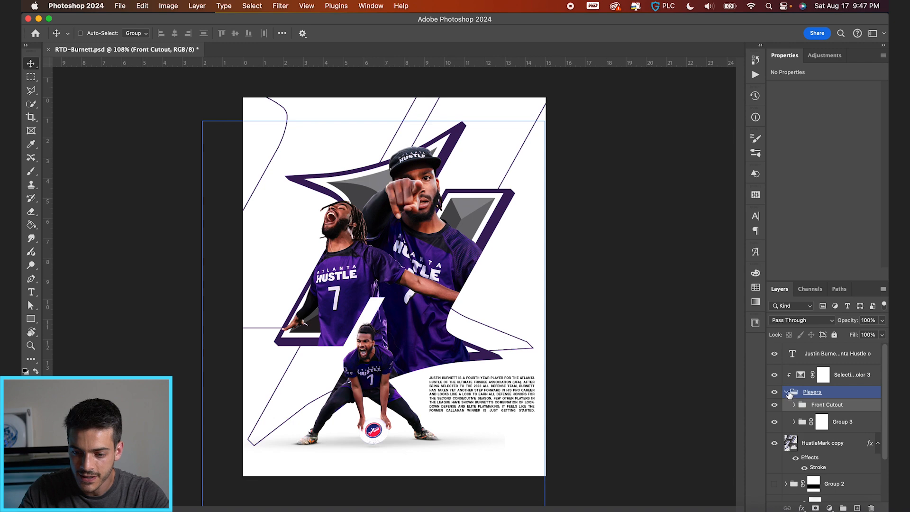
pyautogui.click(786, 392)
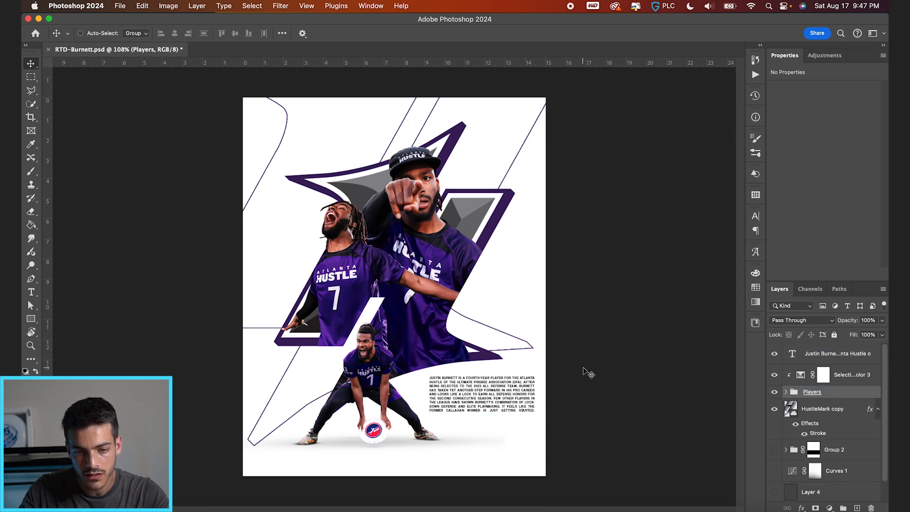
pyautogui.moveTo(586, 368); pyautogui.dragTo(553, 417)
# Recolour the biography text with the dark purple swatch and move the text block slightly left.
pyautogui.click(837, 355)
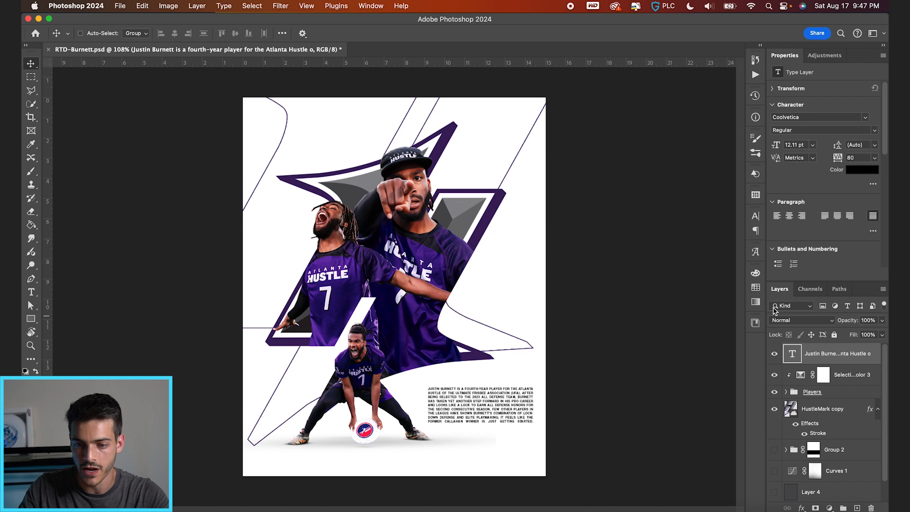
pyautogui.click(757, 289)
pyautogui.click(640, 300)
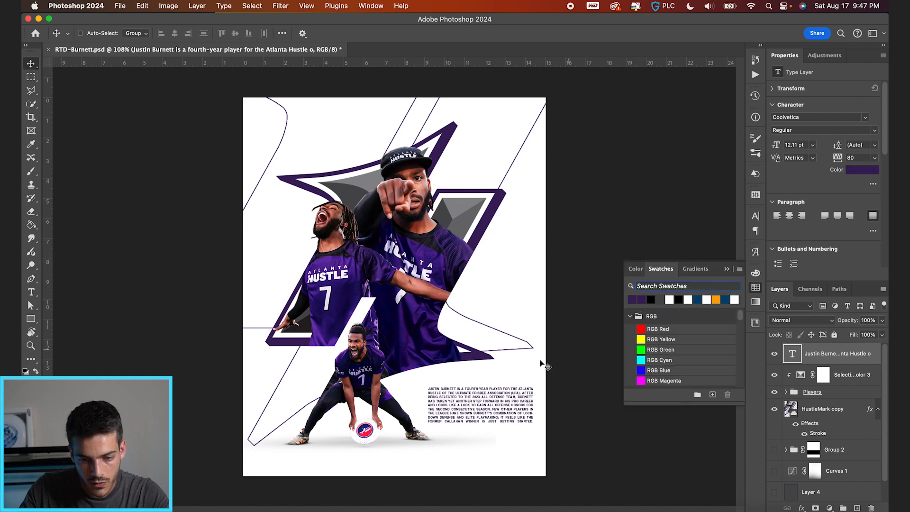
pyautogui.scroll(3, 515, 371)
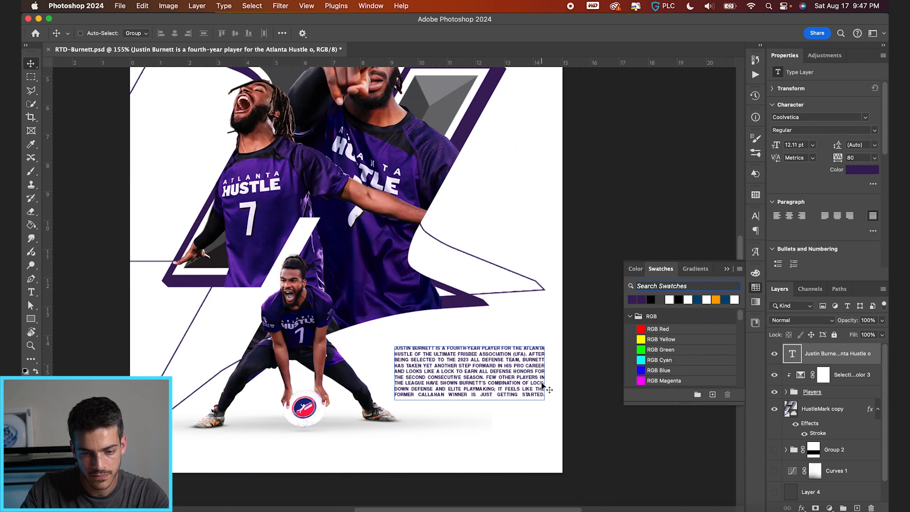
pyautogui.moveTo(530, 390); pyautogui.dragTo(523, 390)
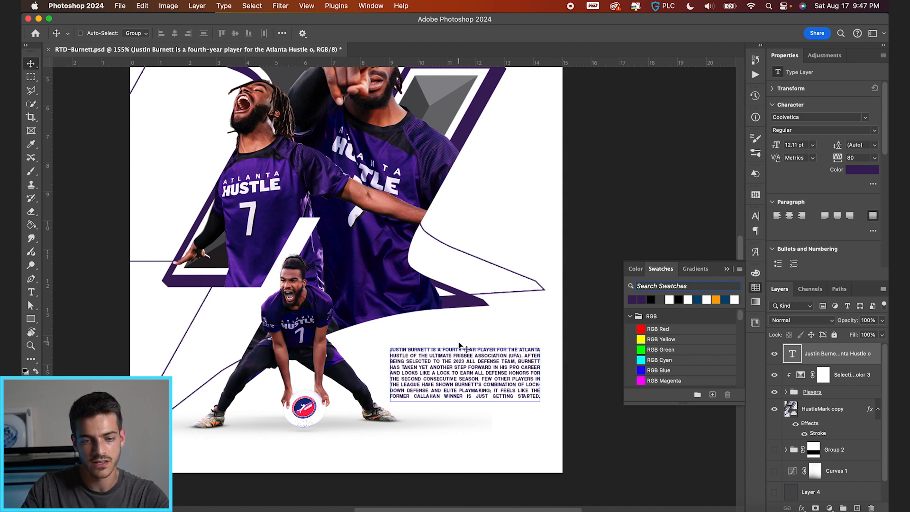
pyautogui.scroll(-4, 464, 349)
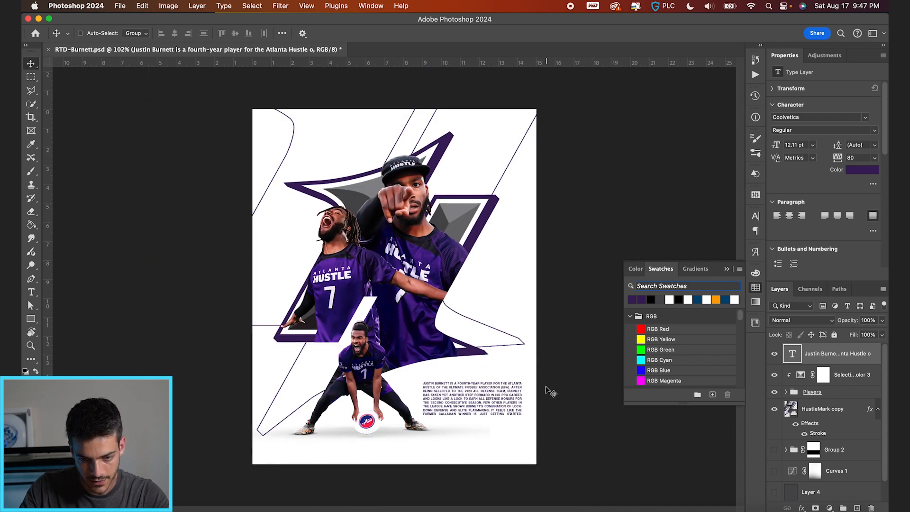
# Move the HustleMark copy outline left to about X -3.59 in, Y -5.69 in.
pyautogui.click(823, 409)
pyautogui.moveTo(541, 315)
pyautogui.mouseDown()
pyautogui.moveTo(533, 306)
pyautogui.moveTo(522, 314)
pyautogui.moveTo(532, 316)
pyautogui.mouseUp()
pyautogui.press('Up')
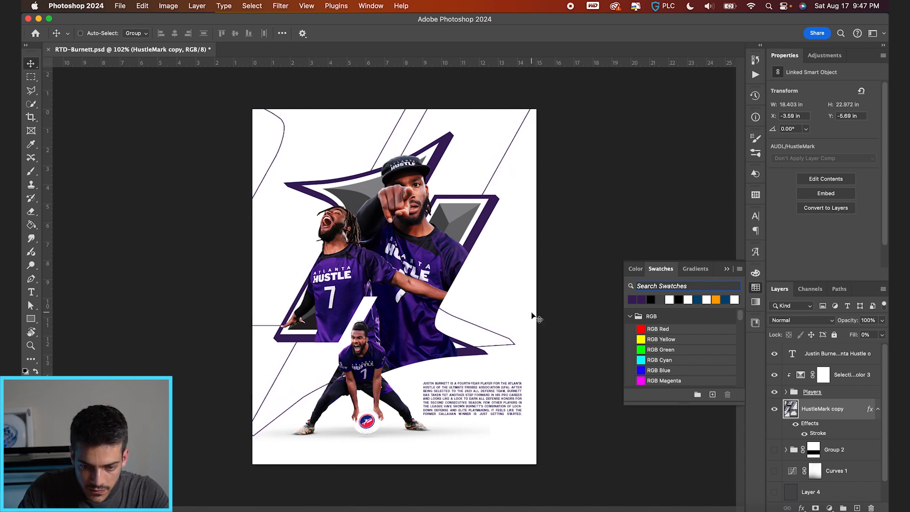
# Fine-tune the HustleMark copy outline against the grid to X -3.58 in, Y -5.68 in, leaving the grid hidden.
pyautogui.press('super+plus')
pyautogui.press('super+apostrophe')
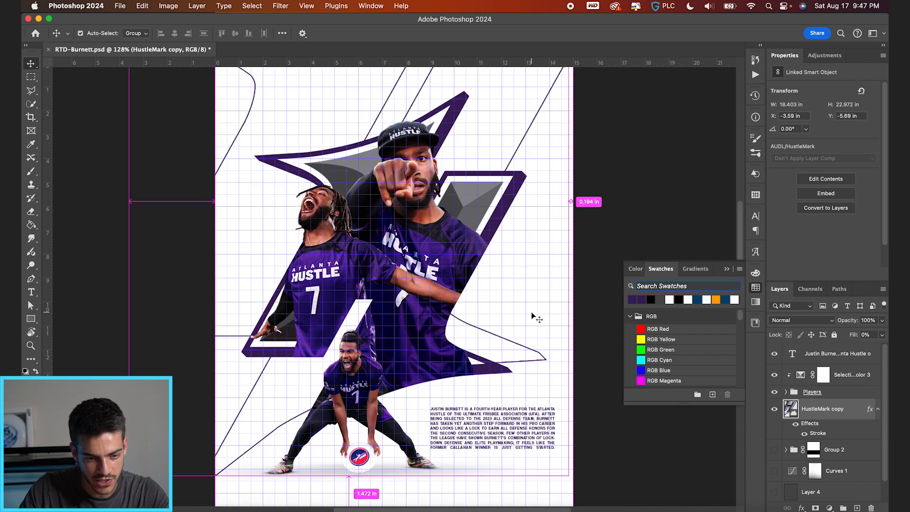
pyautogui.hotkey('shift', 'Up')
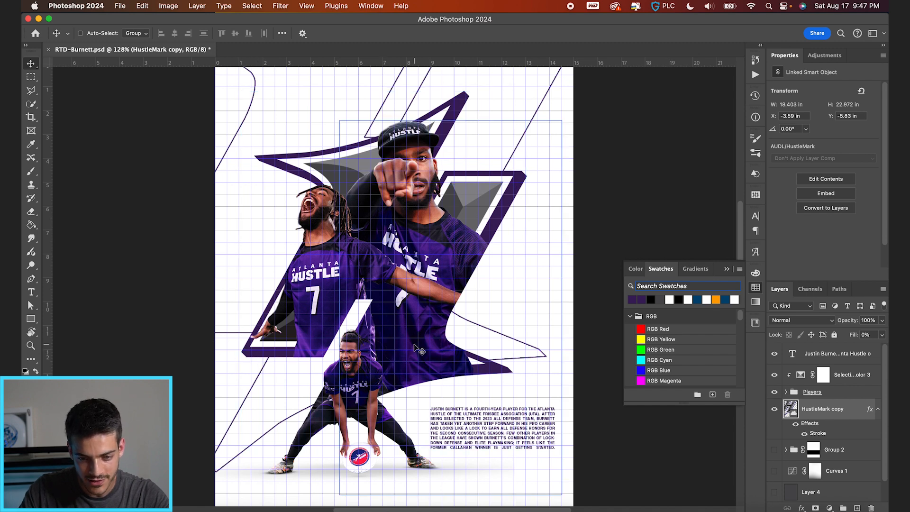
pyautogui.hotkey('shift', 'Up')
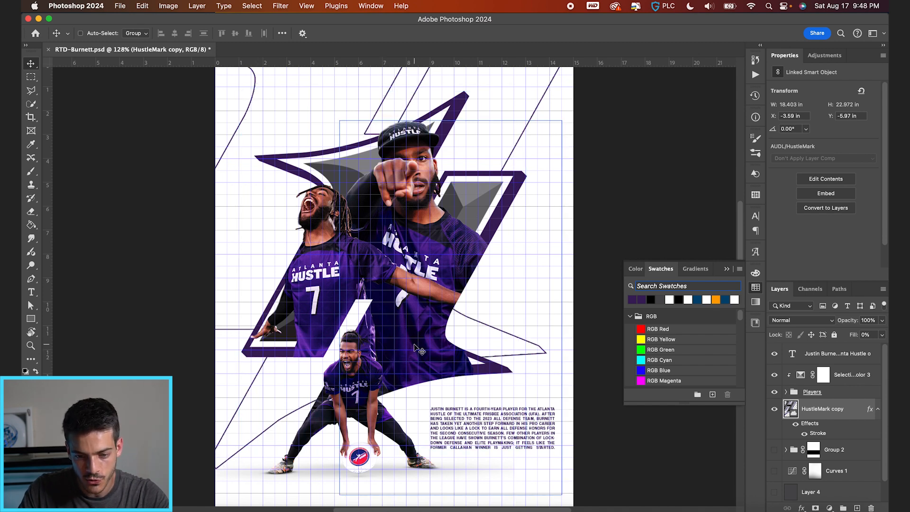
pyautogui.press('Right')
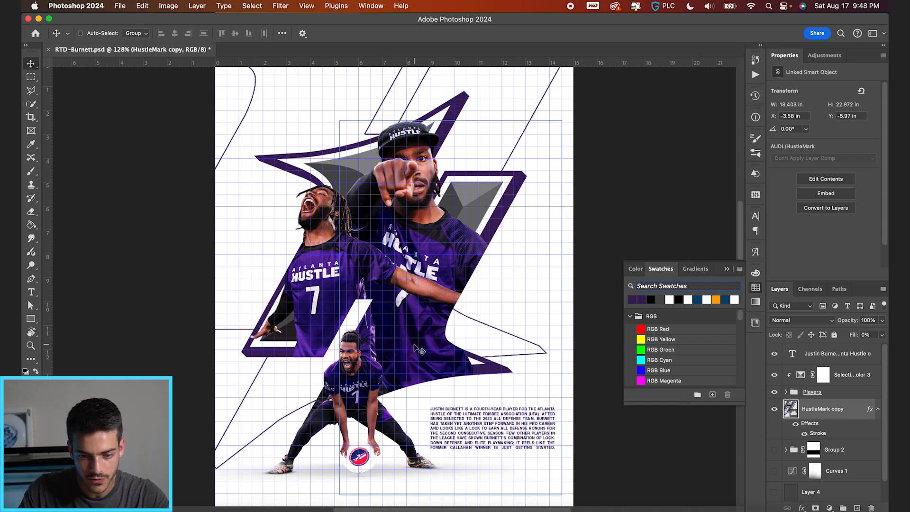
pyautogui.hotkey('shift', 'Down')
pyautogui.hotkey('shift', 'Down')
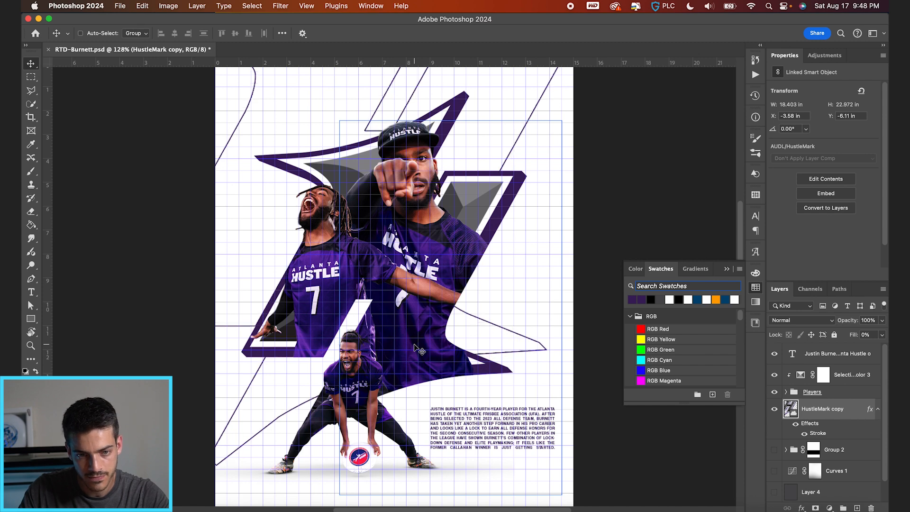
pyautogui.press('super+apostrophe')
# Move the biography text block slightly left and nudge it up in line with the grid, leaving the grid hidden.
pyautogui.click(825, 394)
pyautogui.click(827, 362)
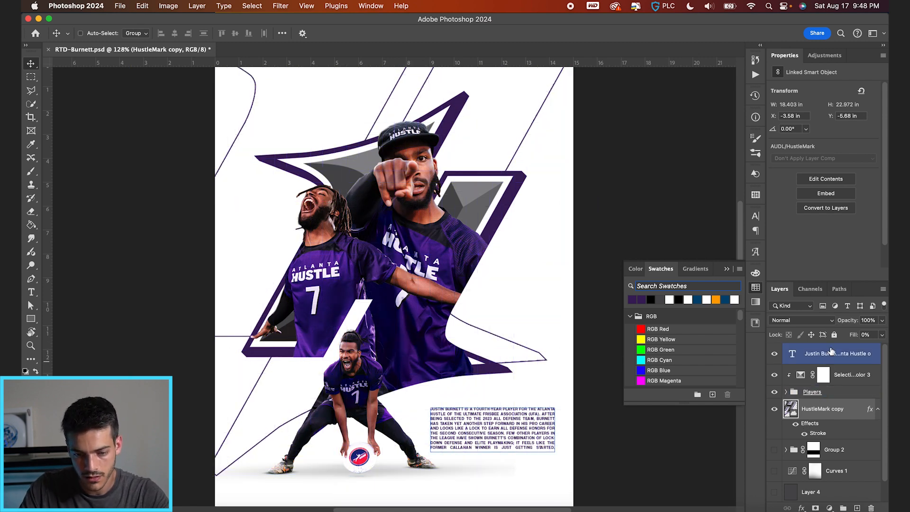
pyautogui.moveTo(587, 432); pyautogui.dragTo(582, 434)
pyautogui.press('super+apostrophe')
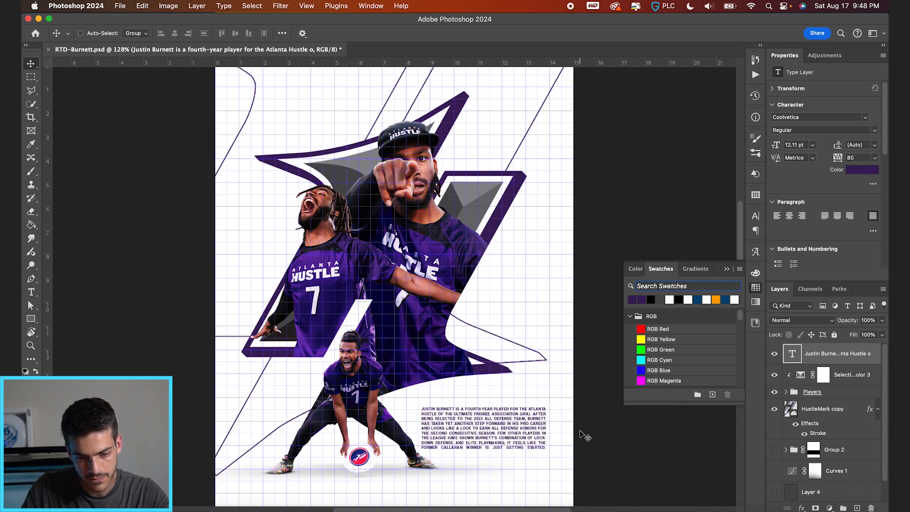
pyautogui.press('Up')
pyautogui.press('Up')
pyautogui.press('Up')
pyautogui.press('Up')
pyautogui.press('Up')
pyautogui.press('super+apostrophe')
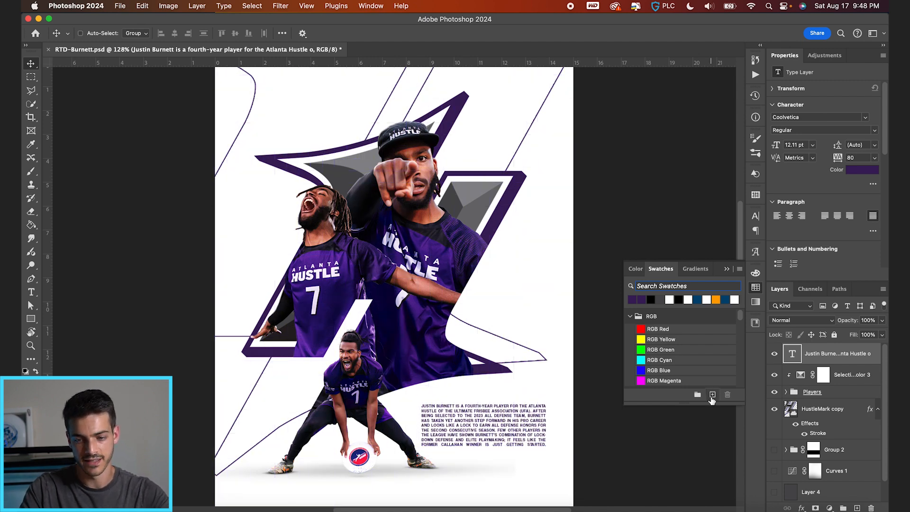
# Add the player's name in capitals as a new text layer and scale it to 32.69 pt just above the biography.
pyautogui.press('super+shift+alt+n')
pyautogui.press('t')
pyautogui.click(526, 261)
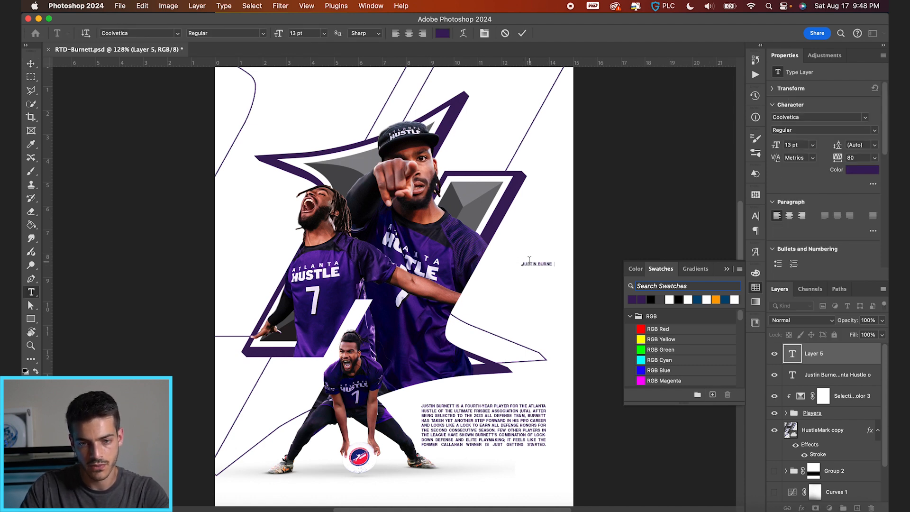
pyautogui.click(522, 33)
pyautogui.press('super+t')
pyautogui.moveTo(559, 260); pyautogui.dragTo(516, 387)
pyautogui.press('Return')
# Set the player name heading to the Heavy style of Coolvetica with a tracking of 20.
pyautogui.press('v')
pyautogui.press('t')
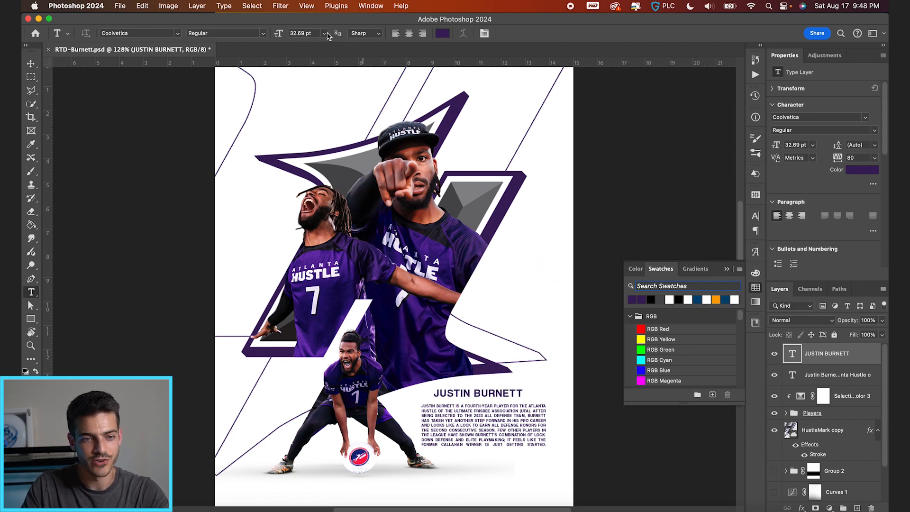
pyautogui.click(264, 37)
pyautogui.click(243, 39)
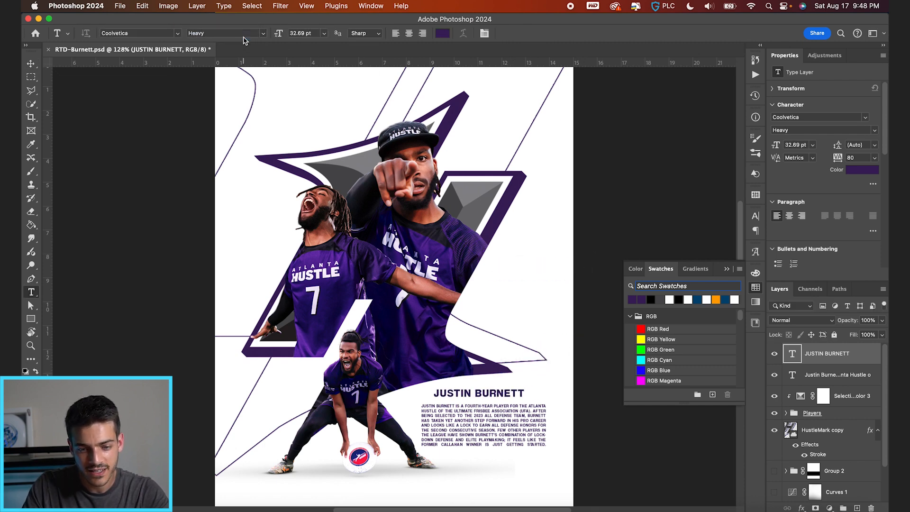
pyautogui.click(485, 34)
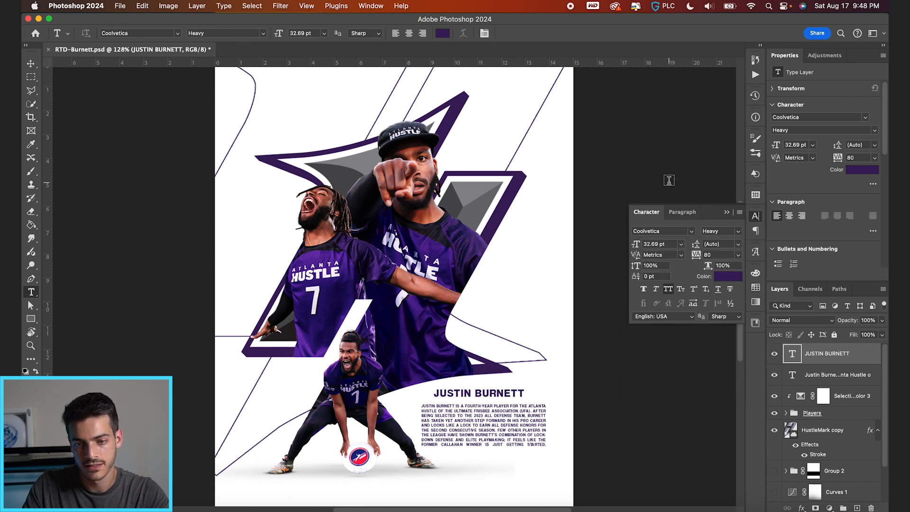
pyautogui.press('Return')
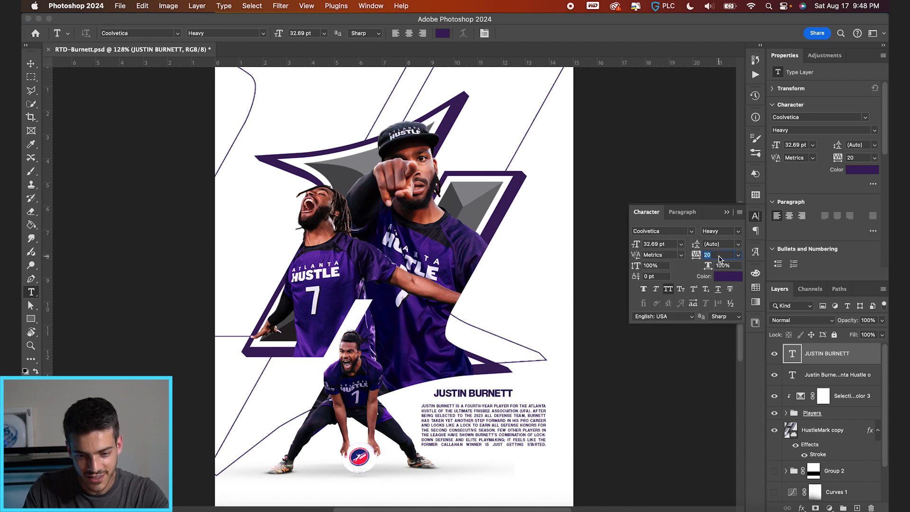
pyautogui.press('Return')
pyautogui.click(728, 213)
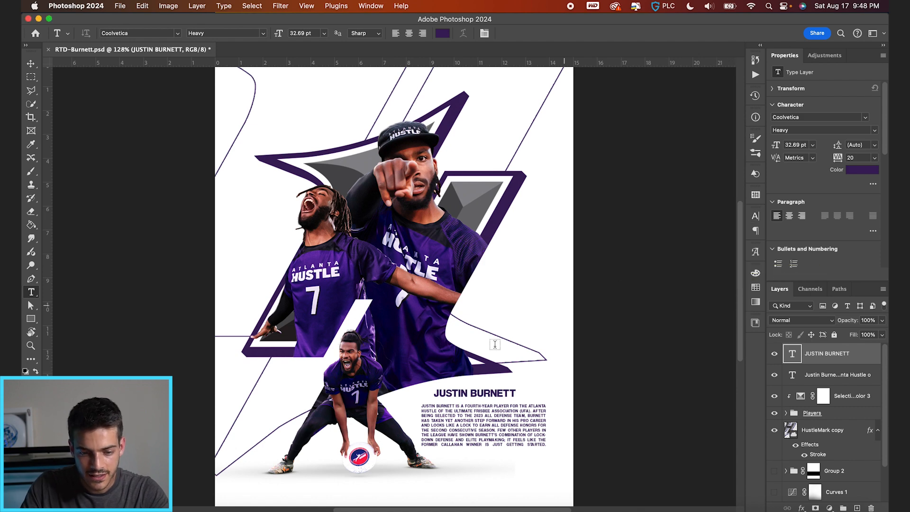
# Insert the jersey number 7 before the player name, give the digit a different font style, and commit the text.
pyautogui.click(435, 397)
pyautogui.write('7')
pyautogui.doubleClick(435, 396)
pyautogui.click(265, 33)
pyautogui.click(255, 27)
pyautogui.click(522, 33)
# Scale the number and name heading to 40.02 pt and position it above the biography block.
pyautogui.press('super+t')
pyautogui.moveTo(524, 384); pyautogui.dragTo(535, 382)
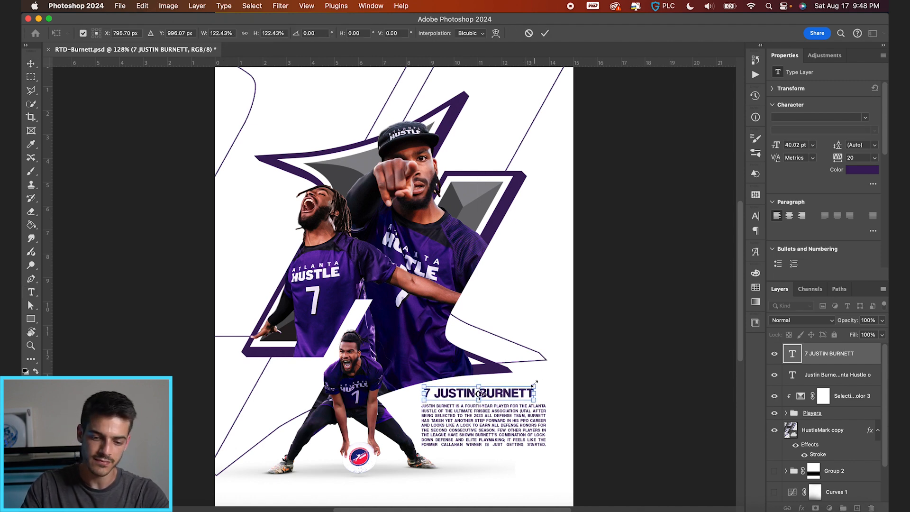
pyautogui.press('Return')
pyautogui.press('super+minus')
pyautogui.moveTo(536, 349)
pyautogui.mouseDown()
pyautogui.moveTo(535, 339)
pyautogui.moveTo(535, 349)
pyautogui.mouseUp()
pyautogui.scroll(5, 534, 349)
pyautogui.scroll(-3, 532, 349)
pyautogui.scroll(-2, 494, 362)
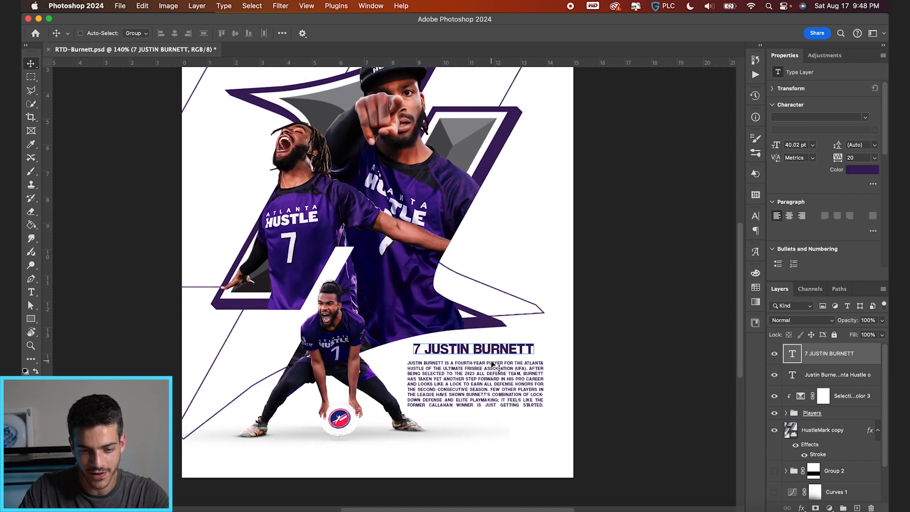
pyautogui.scroll(-2, 474, 374)
# Duplicate the name heading, place the copy beside the outstretched arm near the poster's right edge, and remove its 7.
pyautogui.press('super+j')
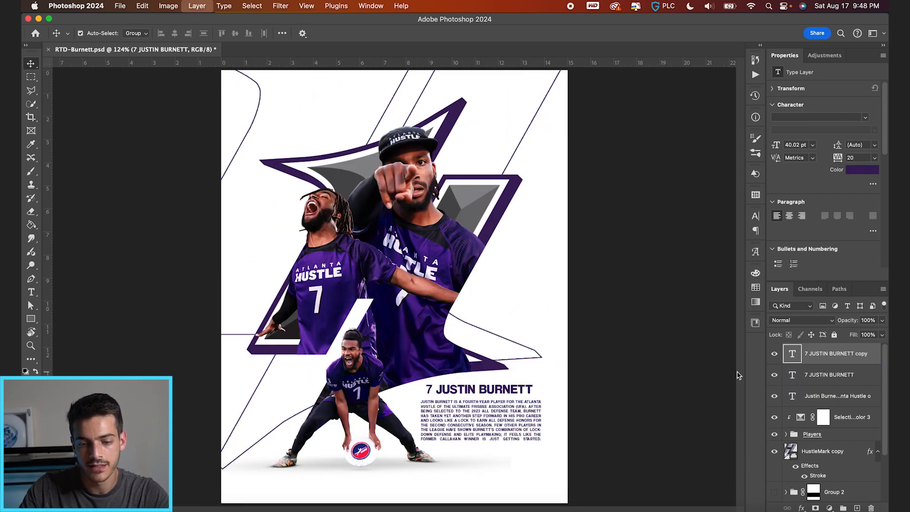
pyautogui.moveTo(561, 391); pyautogui.dragTo(590, 308)
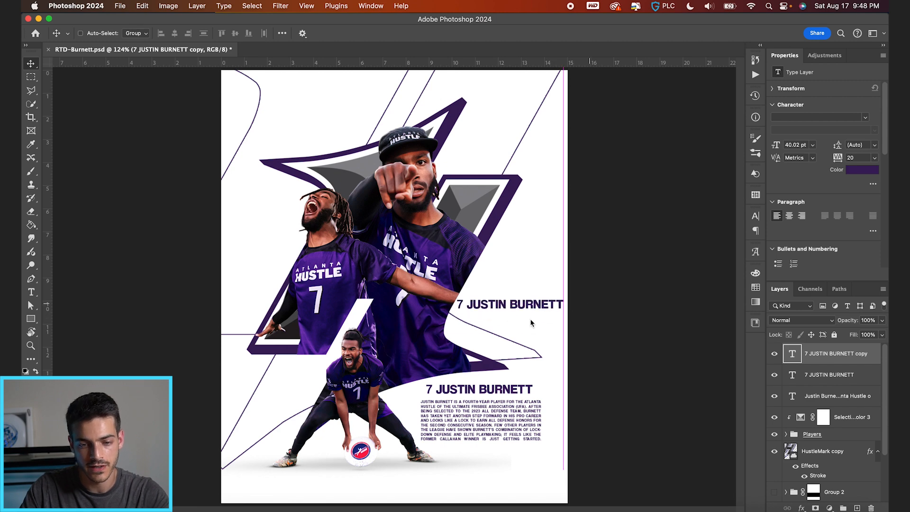
pyautogui.press('t')
pyautogui.click(444, 303)
pyautogui.press('Delete')
pyautogui.press('Delete')
# Set the copied player name to the Arty Signature font.
pyautogui.press('super+a')
pyautogui.write('TY')
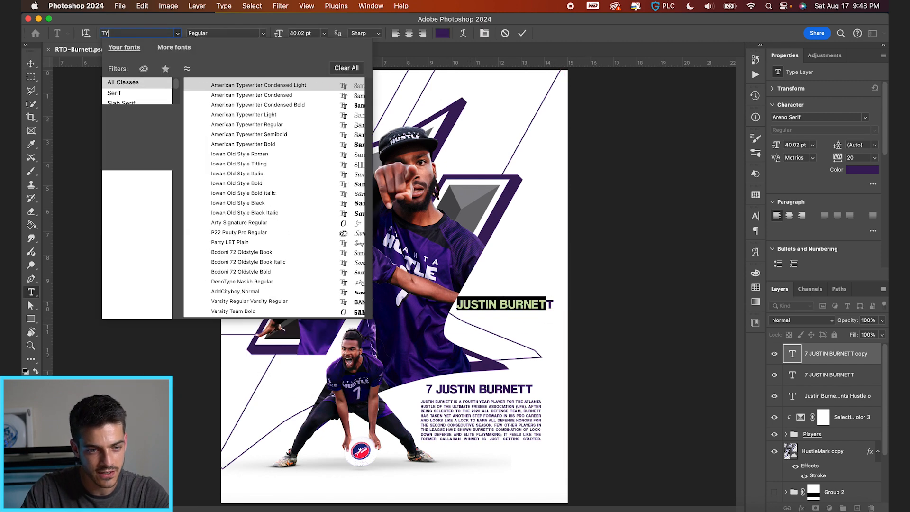
pyautogui.press('BackSpace')
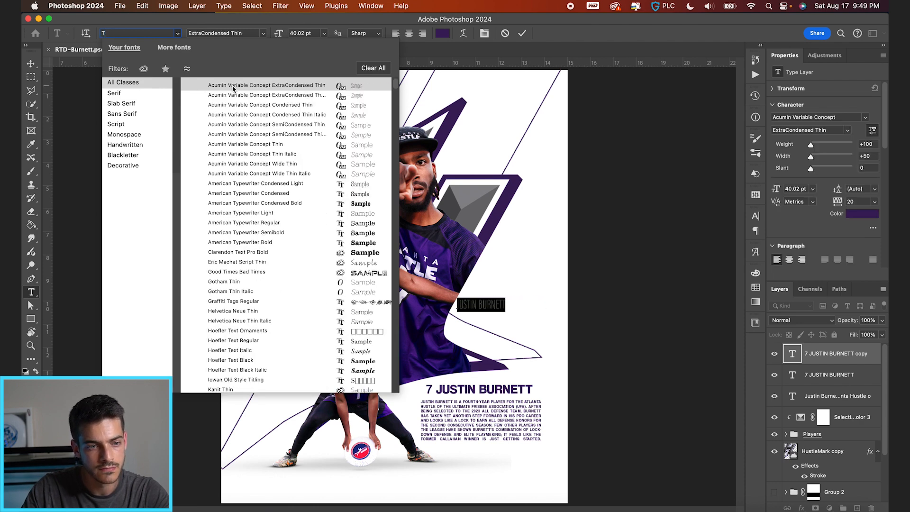
pyautogui.press('BackSpace')
pyautogui.write('AR')
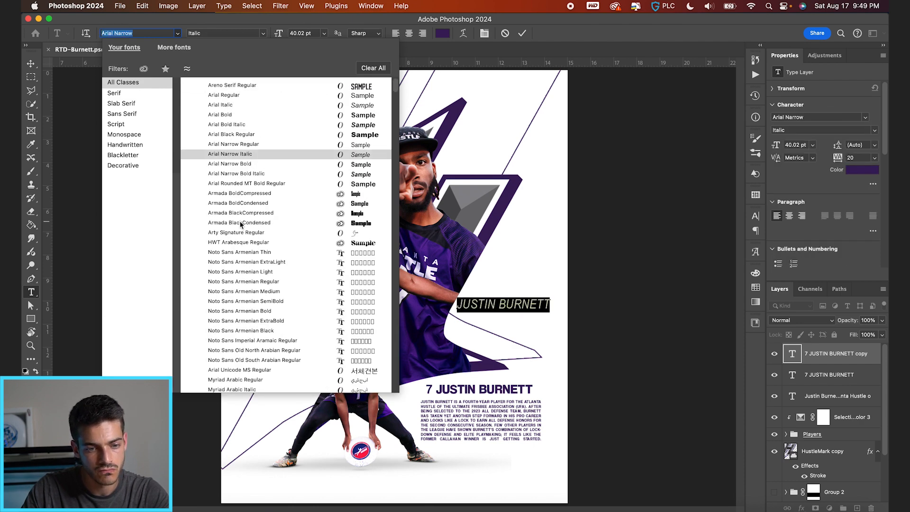
pyautogui.click(240, 233)
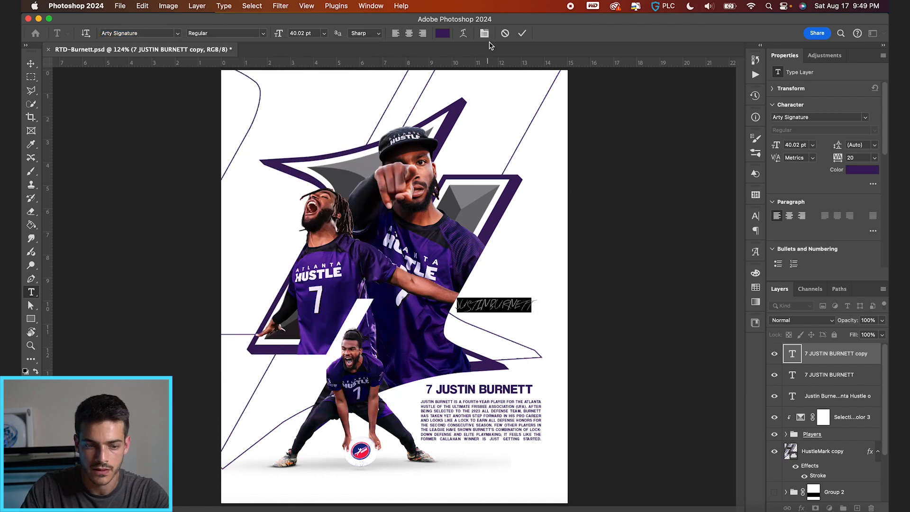
# Set the signature text's tracking to 0, turn off All Caps, and re-enter the player's name in mixed case.
pyautogui.click(484, 36)
pyautogui.doubleClick(707, 256)
pyautogui.write('0')
pyautogui.press('Return')
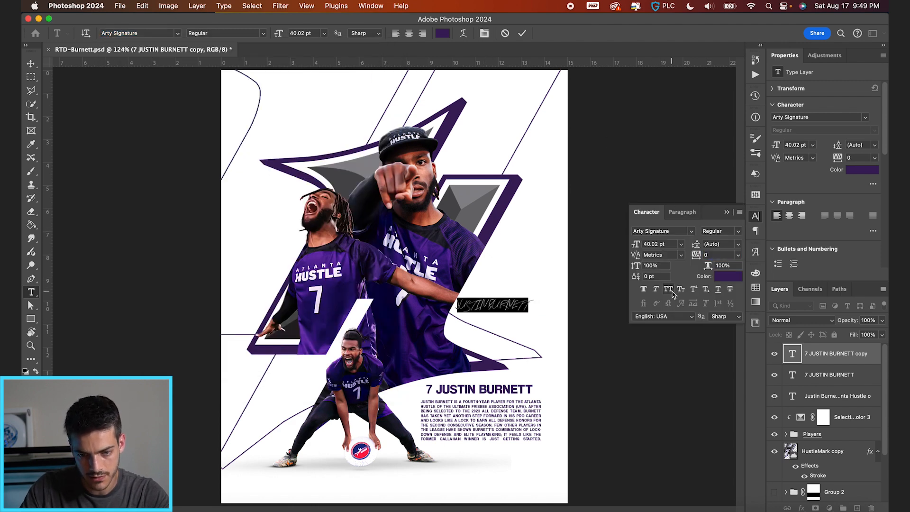
pyautogui.press('BackSpace')
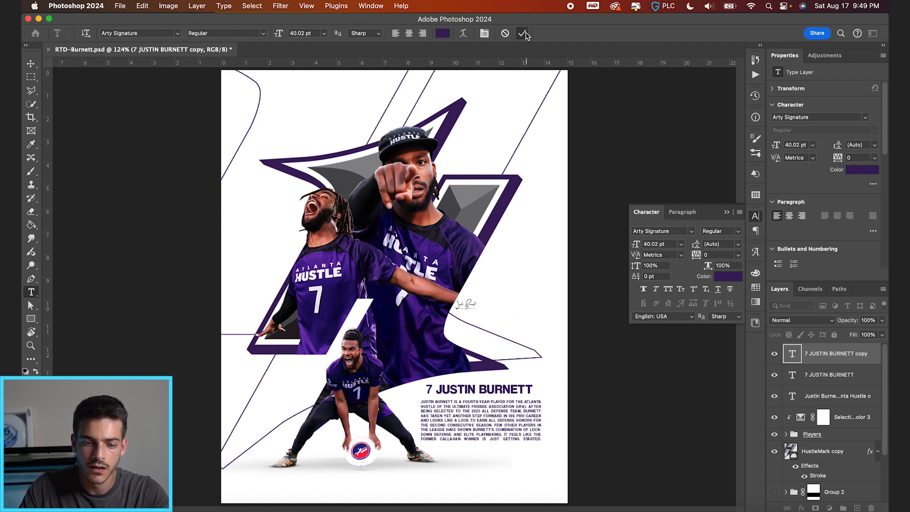
pyautogui.press('super+Return')
# Scale the signature text up to 141.26 pt in the white space above the name heading.
pyautogui.press('super+t')
pyautogui.moveTo(479, 298)
pyautogui.mouseDown()
pyautogui.moveTo(507, 280)
pyautogui.moveTo(549, 286)
pyautogui.mouseUp()
pyautogui.press('Return')
pyautogui.press('v')
# Change the signature text's font to Allison Script Regular.
pyautogui.press('t')
pyautogui.click(659, 231)
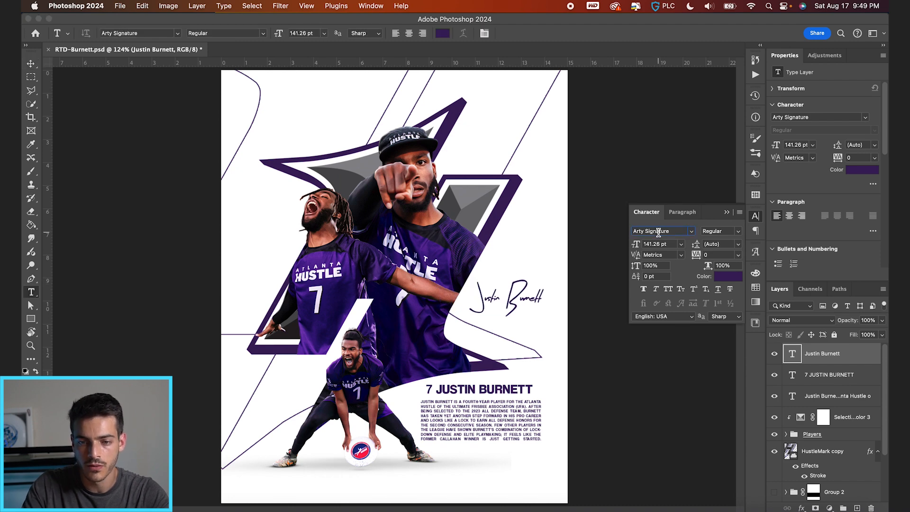
pyautogui.write('allis')
pyautogui.press('Down')
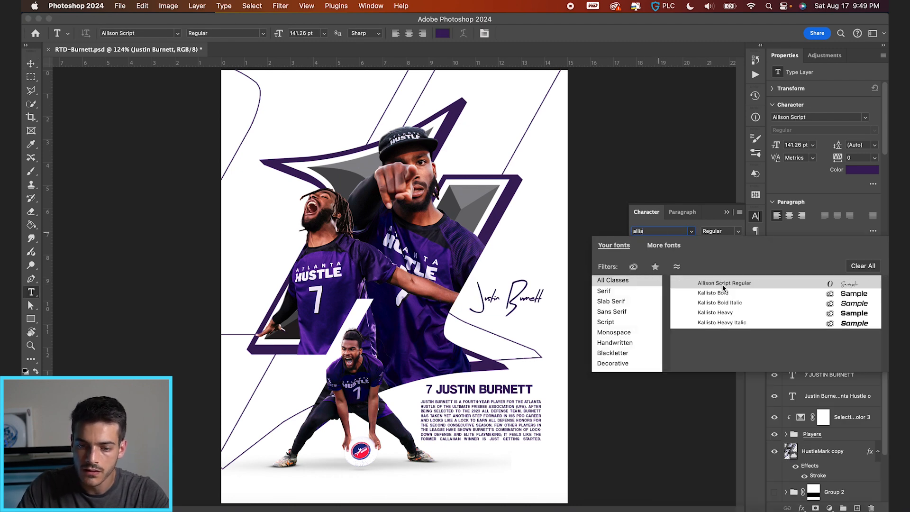
pyautogui.click(723, 284)
# Scale the signature text to 133.99 pt and place it across the players, extending into the white space above the name heading.
pyautogui.press('super+t')
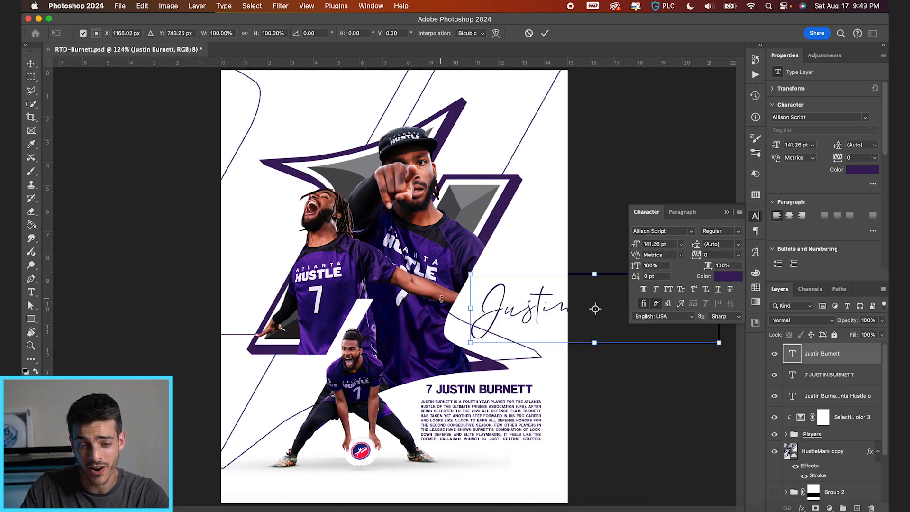
pyautogui.moveTo(467, 278); pyautogui.dragTo(513, 294)
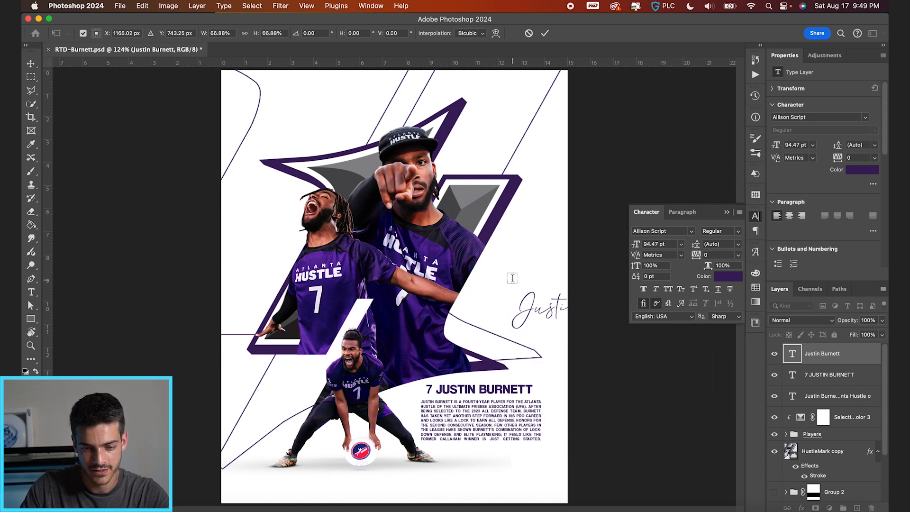
pyautogui.press('Return')
pyautogui.moveTo(541, 320); pyautogui.dragTo(346, 346)
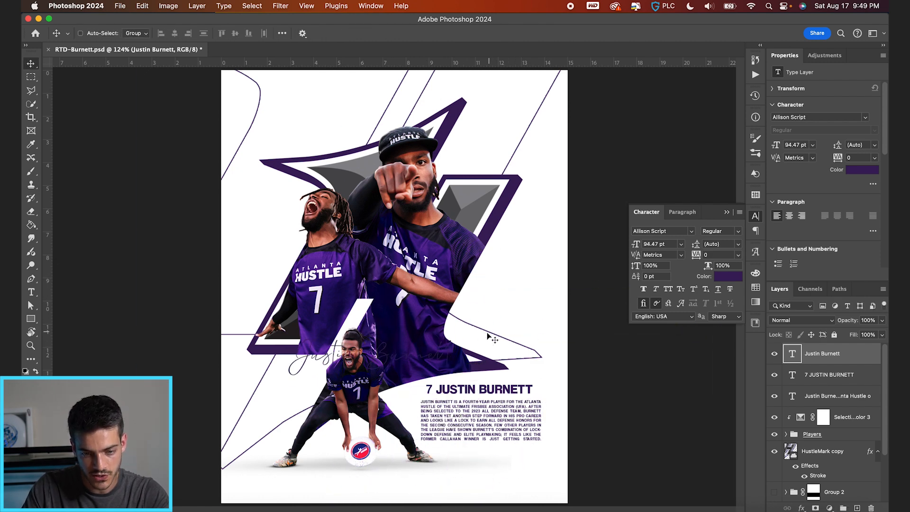
pyautogui.press('super+t')
pyautogui.moveTo(455, 333); pyautogui.dragTo(525, 312)
pyautogui.press('Return')
pyautogui.moveTo(524, 346); pyautogui.dragTo(527, 307)
# Try the orange ATL-3 swatch on the signature text.
pyautogui.click(756, 287)
pyautogui.scroll(-10, 666, 342)
pyautogui.scroll(5, 663, 344)
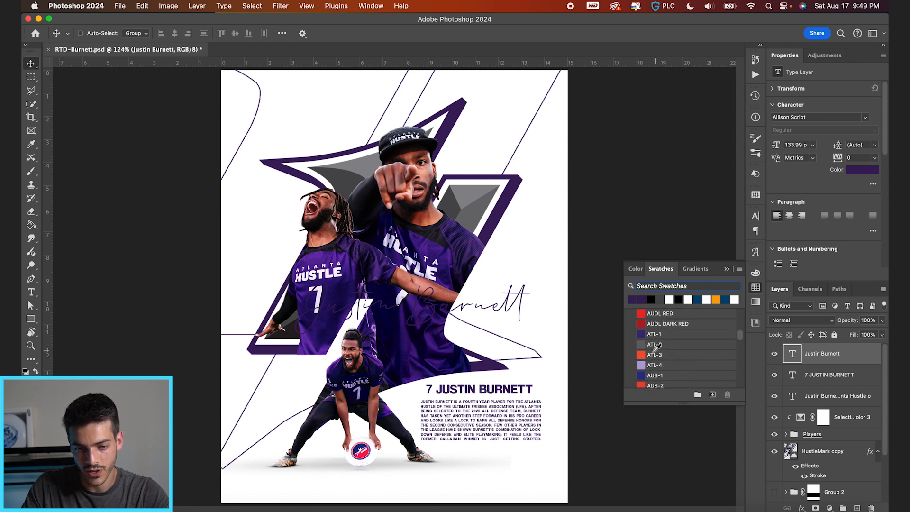
pyautogui.click(642, 355)
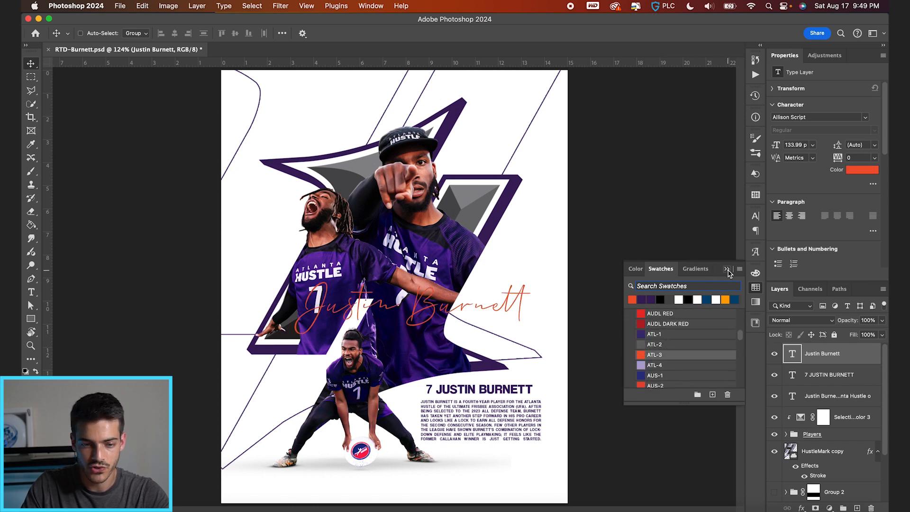
pyautogui.click(727, 269)
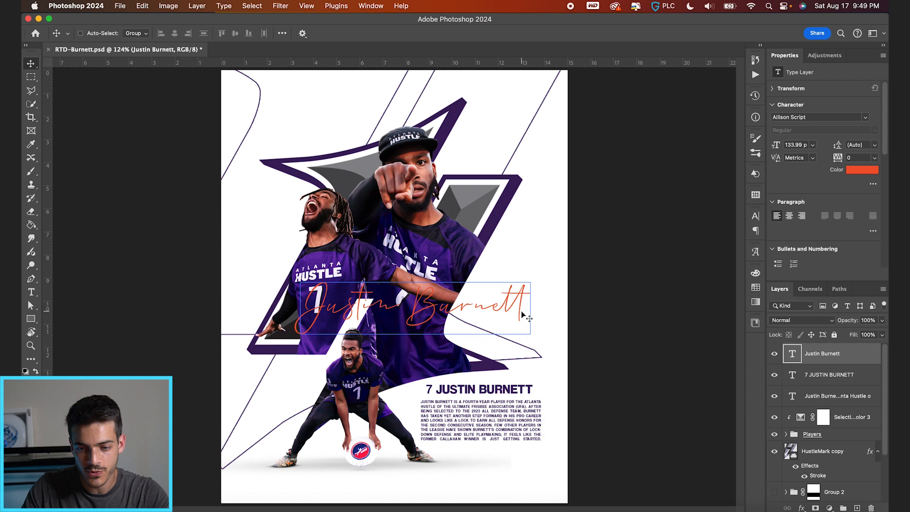
# Look through the Hustle logos and team colours in the AUDL library.
pyautogui.click(755, 323)
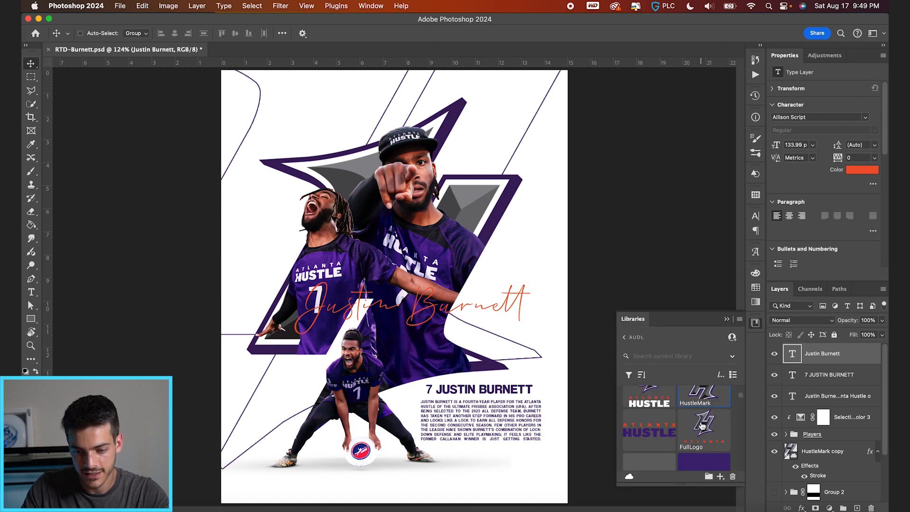
pyautogui.scroll(-4, 701, 425)
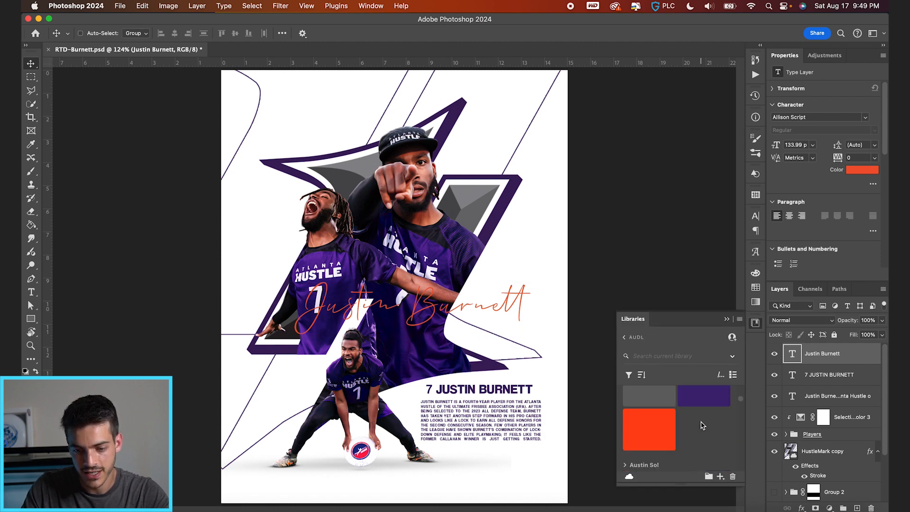
pyautogui.click(728, 320)
# Set the foreground colour to light purple 9085ea and fill the signature text with it.
pyautogui.scroll(3, 430, 363)
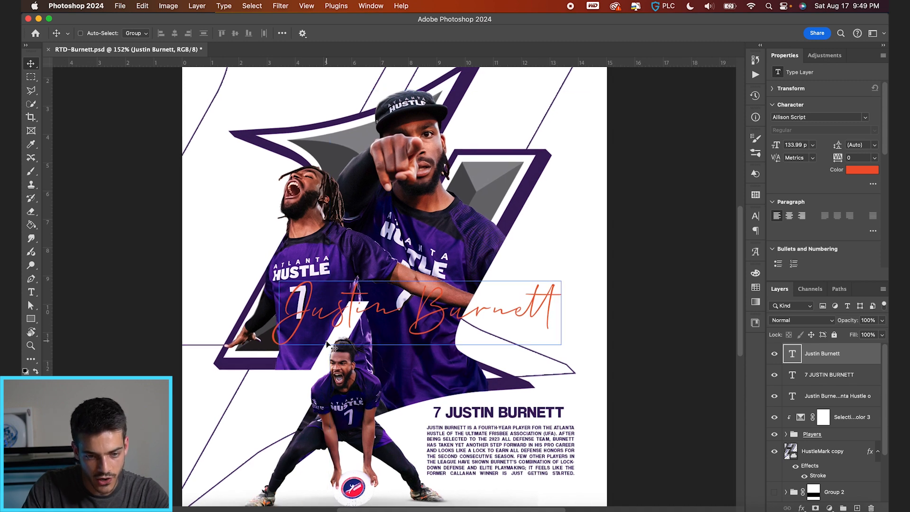
pyautogui.press('b')
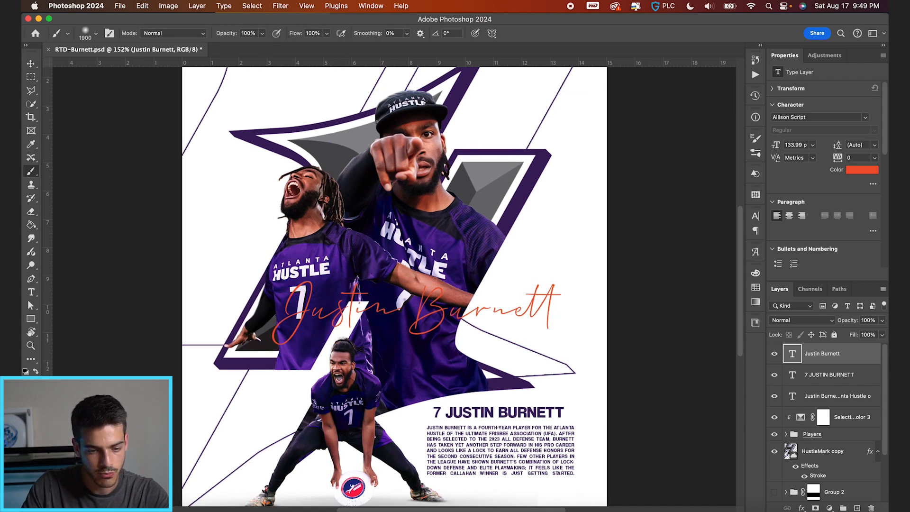
pyautogui.click(25, 370)
pyautogui.moveTo(349, 427); pyautogui.dragTo(336, 364)
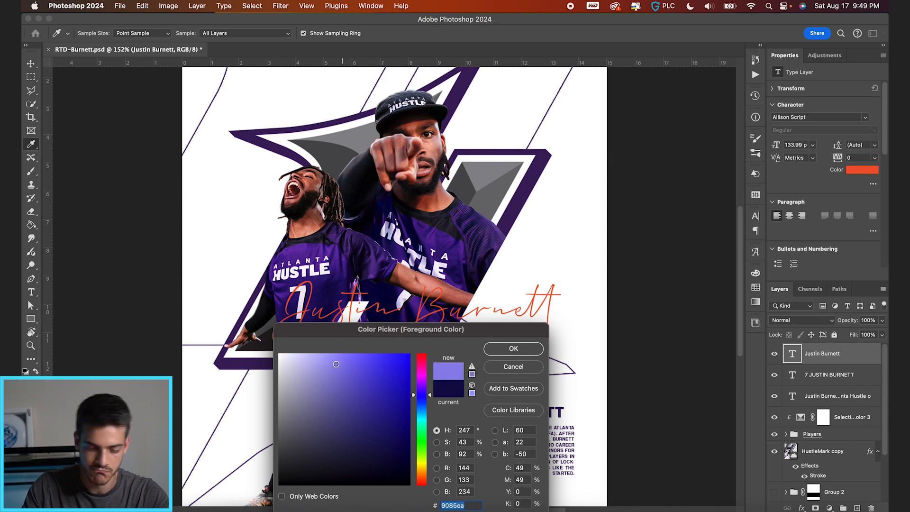
pyautogui.press('Return')
pyautogui.press('b')
pyautogui.click(756, 285)
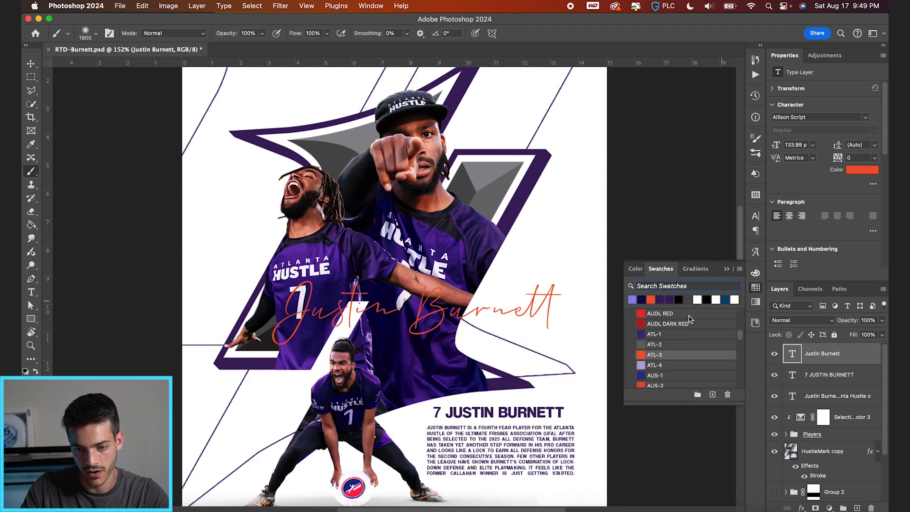
pyautogui.hotkey('alt', 'BackSpace')
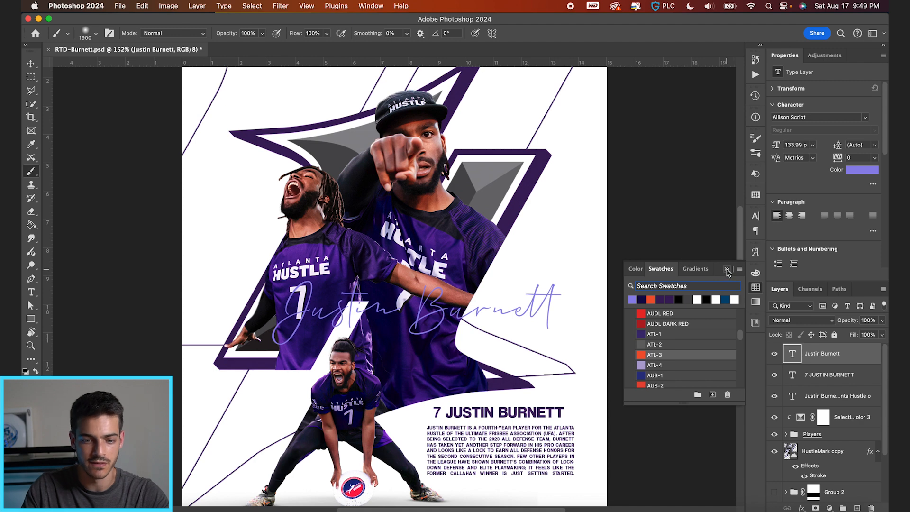
pyautogui.click(728, 269)
# Nudge the signature text slightly toward the poster's right edge.
pyautogui.press('v')
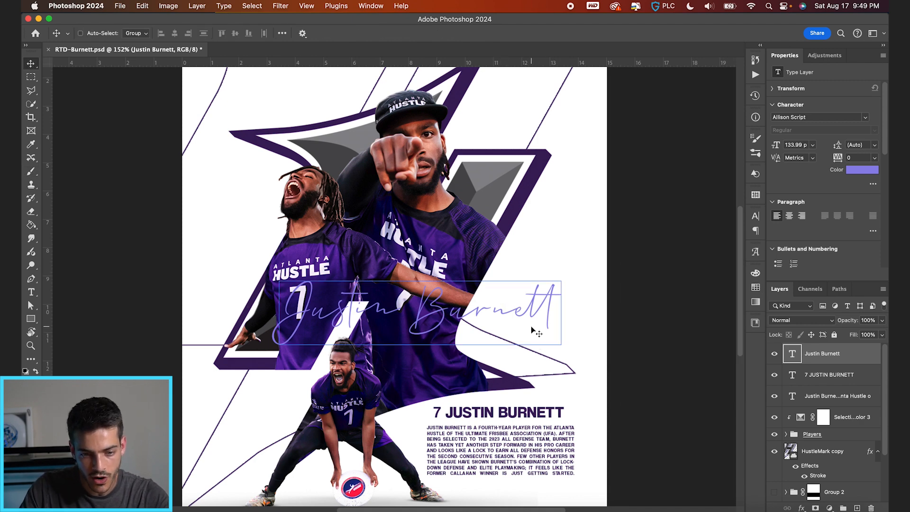
pyautogui.moveTo(533, 329)
pyautogui.mouseDown()
pyautogui.moveTo(539, 317)
pyautogui.moveTo(547, 347)
pyautogui.moveTo(544, 332)
pyautogui.mouseUp()
pyautogui.scroll(-5, 545, 333)
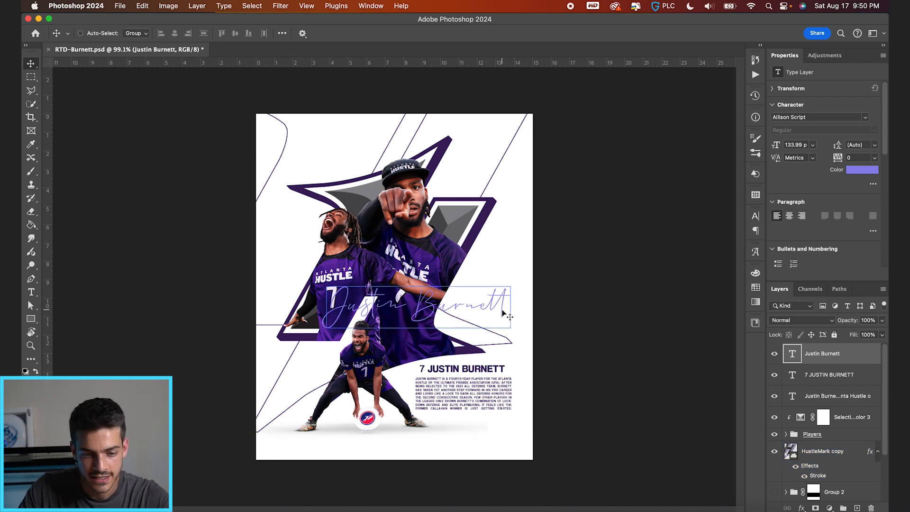
pyautogui.scroll(2, 506, 310)
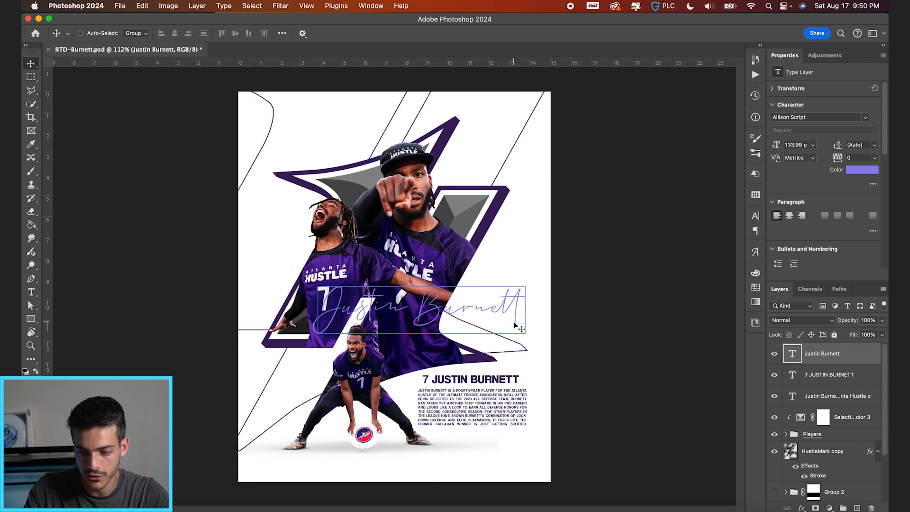
# Thicken the signature by duplicating its text layer twice, and group the three layers under the name Signature.
pyautogui.press('super+j')
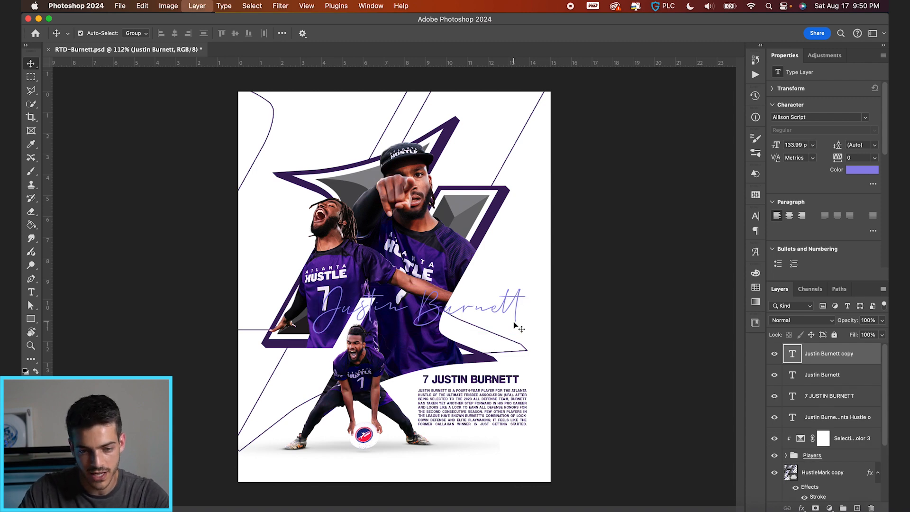
pyautogui.scroll(3, 394, 299)
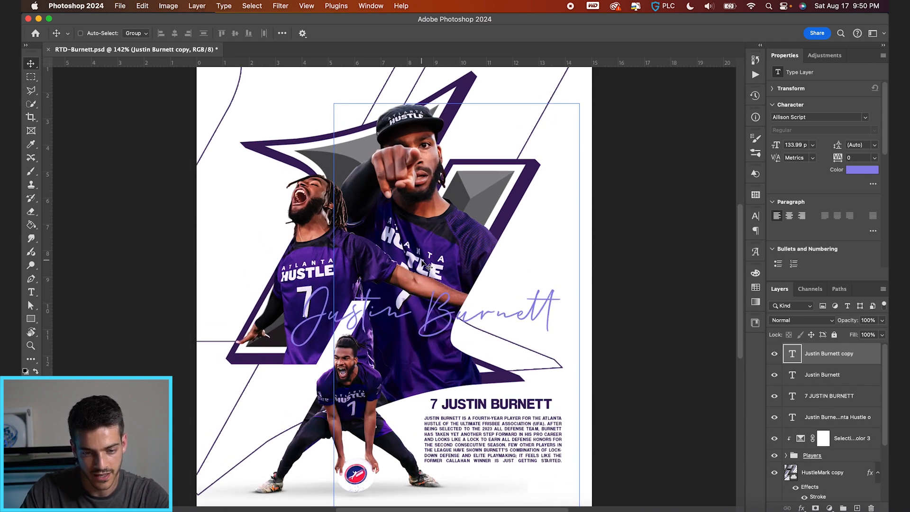
pyautogui.scroll(3, 423, 275)
pyautogui.press('super+j')
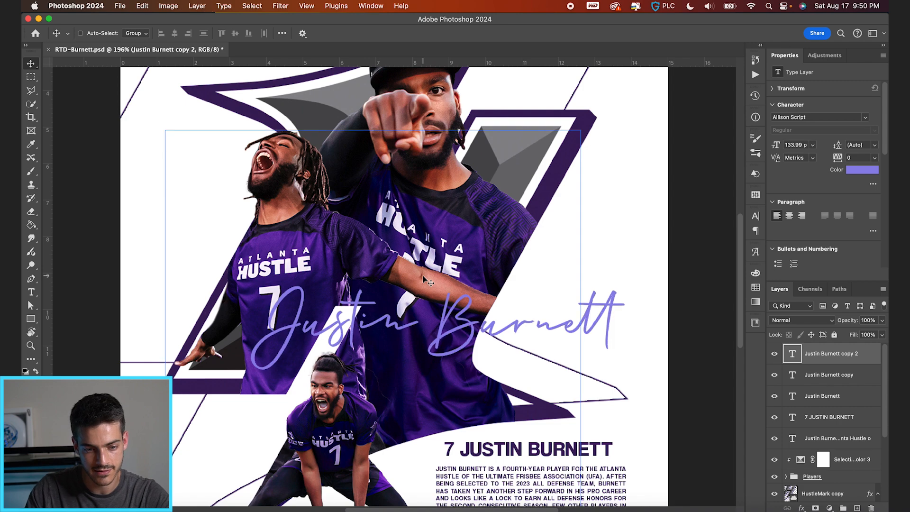
pyautogui.click(826, 398)
pyautogui.keyDown('shift'); pyautogui.click(827, 399); pyautogui.keyUp('shift')
pyautogui.press('super+g')
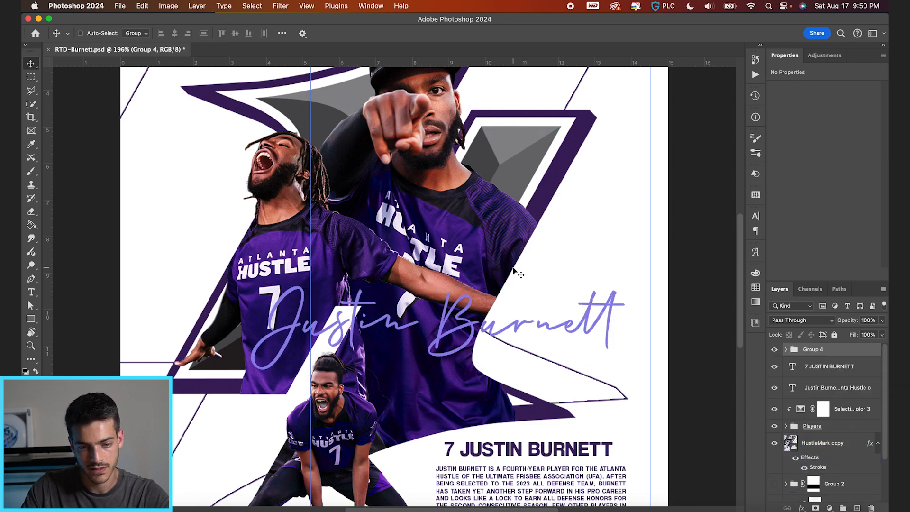
pyautogui.scroll(-5, 515, 272)
pyautogui.scroll(-2, 517, 272)
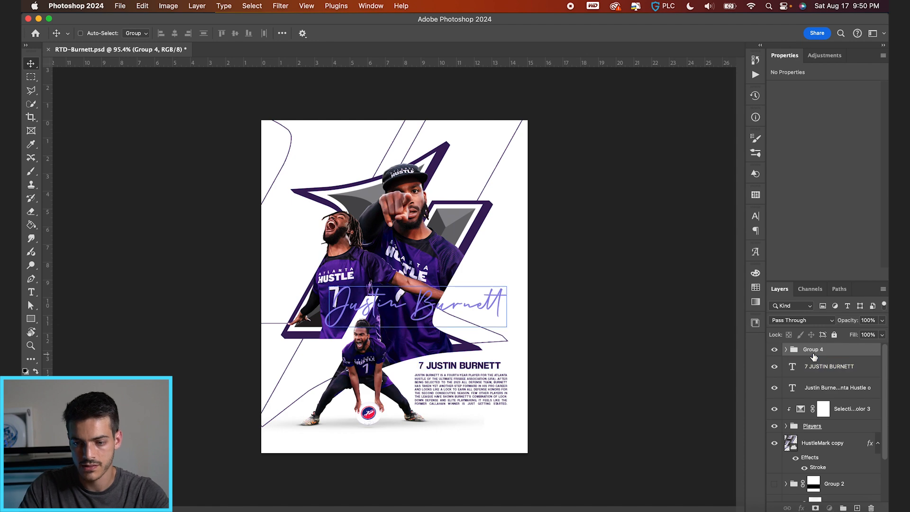
pyautogui.press('Return')
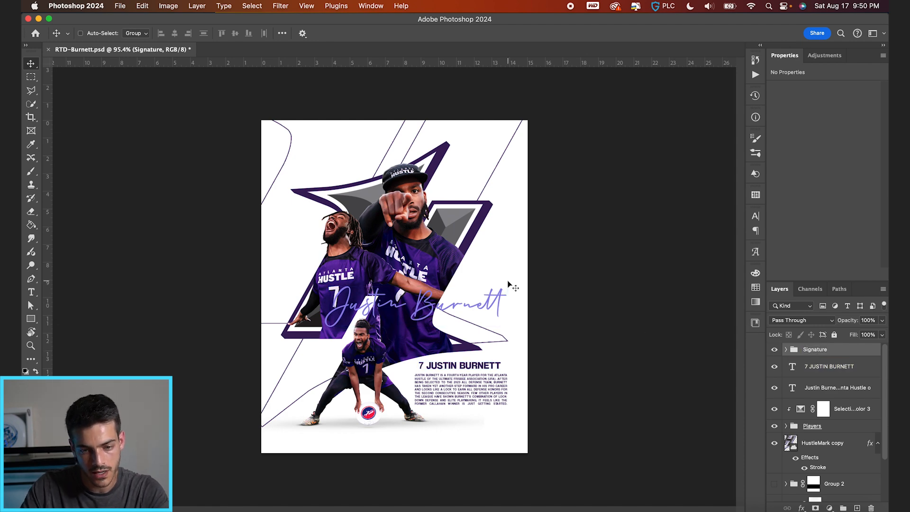
# Rotate the Signature group slightly counter-clockwise so the writing slopes upward to the right.
pyautogui.press('super+t')
pyautogui.moveTo(508, 309)
pyautogui.mouseDown()
pyautogui.moveTo(507, 290)
pyautogui.moveTo(483, 287)
pyautogui.moveTo(516, 296)
pyautogui.mouseUp()
pyautogui.press('Return')
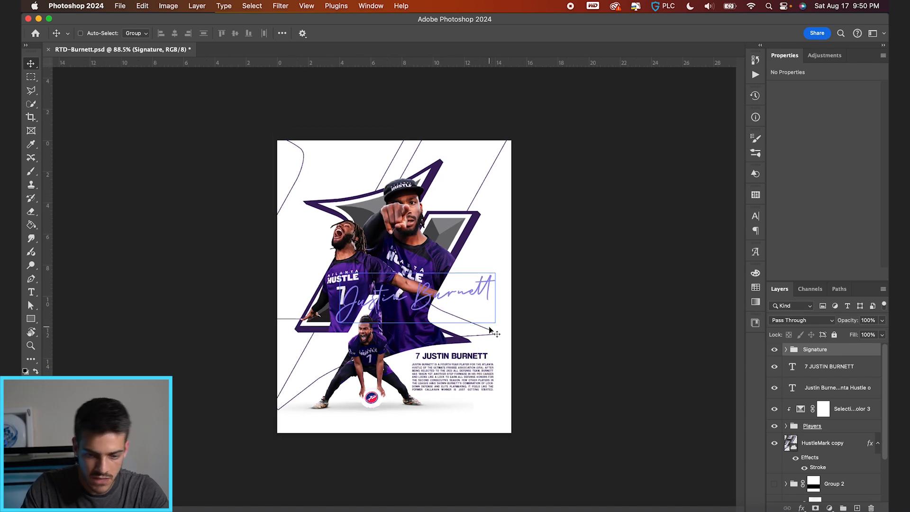
pyautogui.scroll(3, 493, 329)
# Change the name-and-number heading's font to Eurostile Extd Black.
pyautogui.click(797, 391)
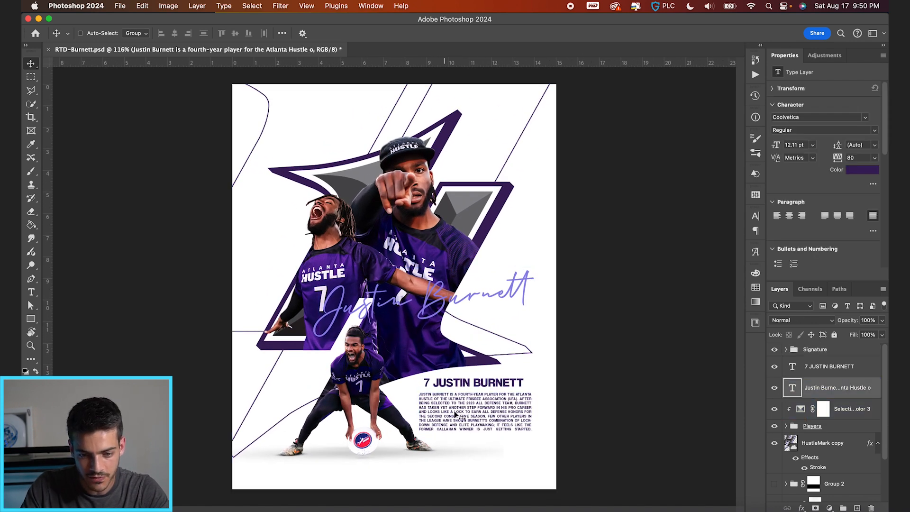
pyautogui.click(788, 371)
pyautogui.doubleClick(793, 370)
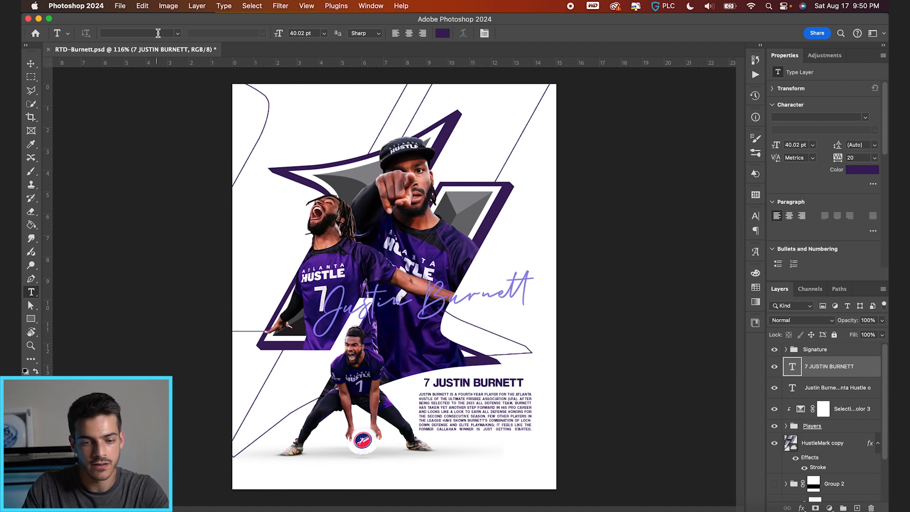
pyautogui.write('rostil')
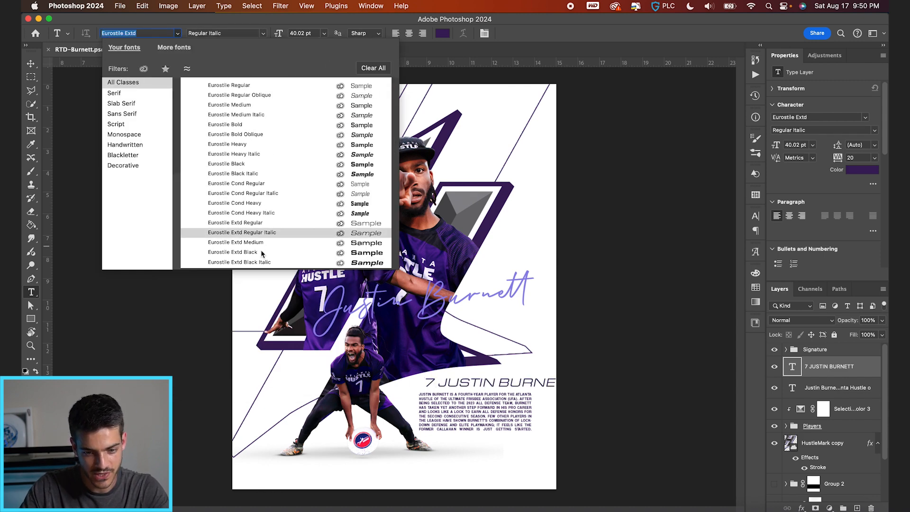
pyautogui.click(260, 251)
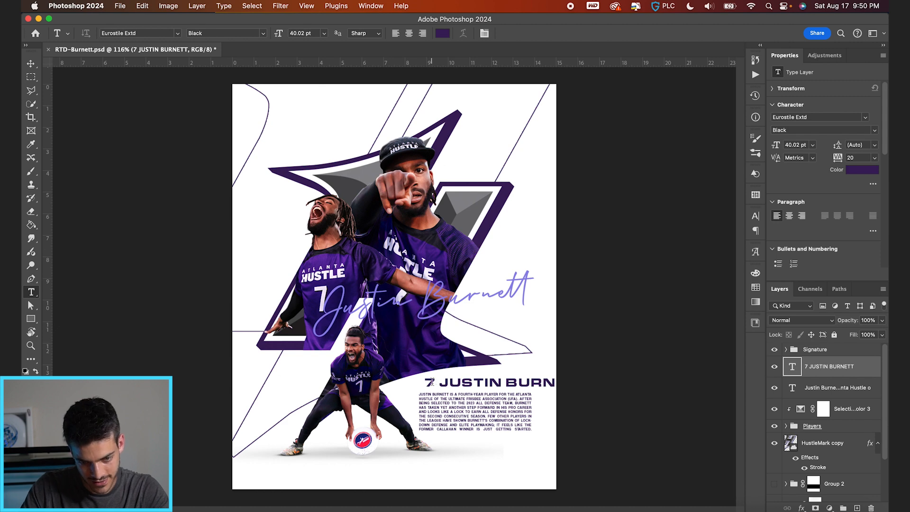
# Set only the heading's number 7 to the Regular weight of Eurostile Extd.
pyautogui.doubleClick(431, 382)
pyautogui.click(261, 34)
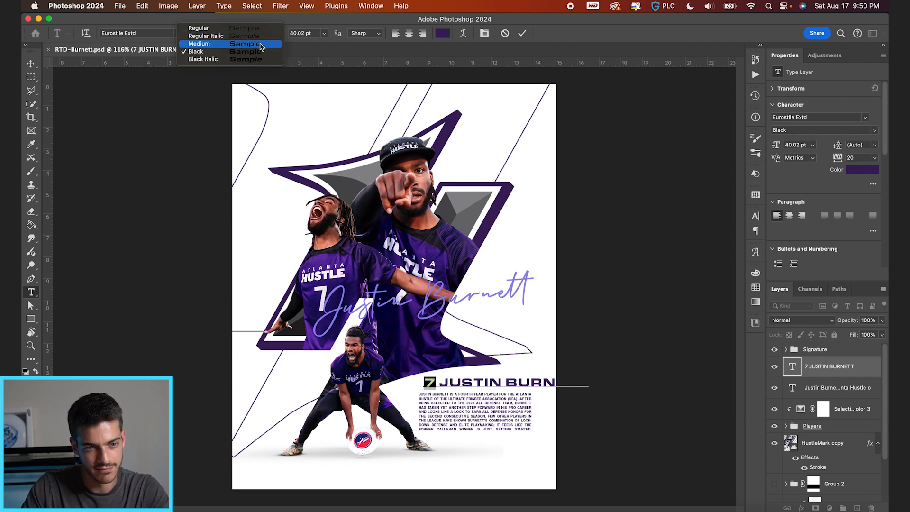
pyautogui.click(261, 28)
pyautogui.click(522, 35)
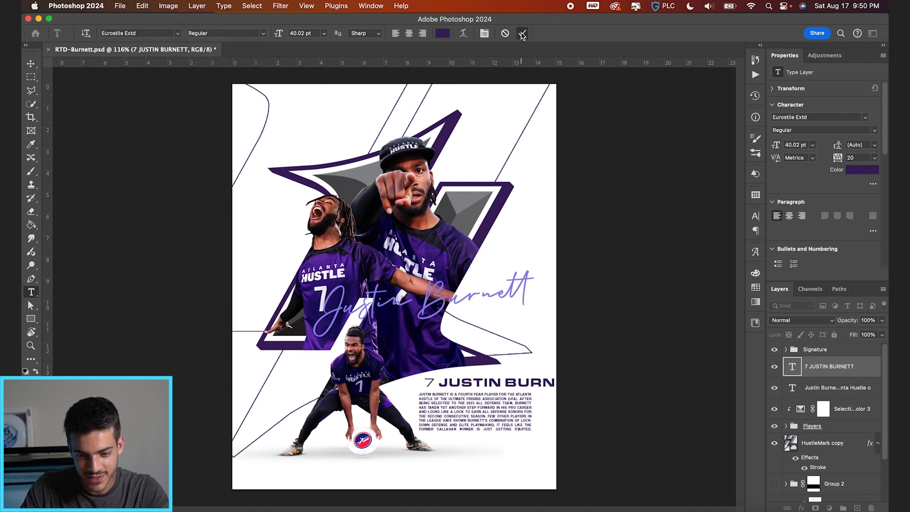
# Scale the name-and-number heading down to 22.73 pt so it fits above the biography.
pyautogui.press('super+t')
pyautogui.moveTo(587, 376); pyautogui.dragTo(557, 393)
pyautogui.press('Return')
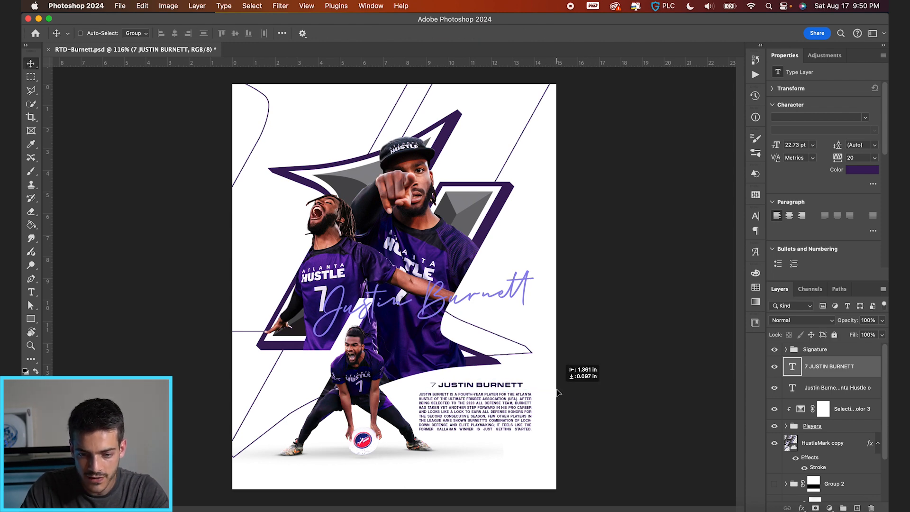
# Change the entire biography paragraph's font to Eurostile Medium.
pyautogui.press('t')
pyautogui.click(487, 407)
pyautogui.press('super+a')
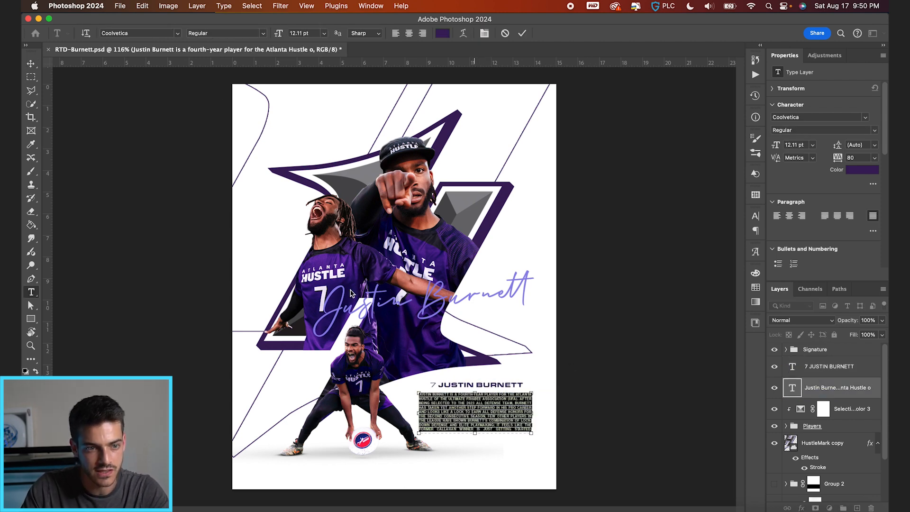
pyautogui.click(143, 33)
pyautogui.write('eurostil')
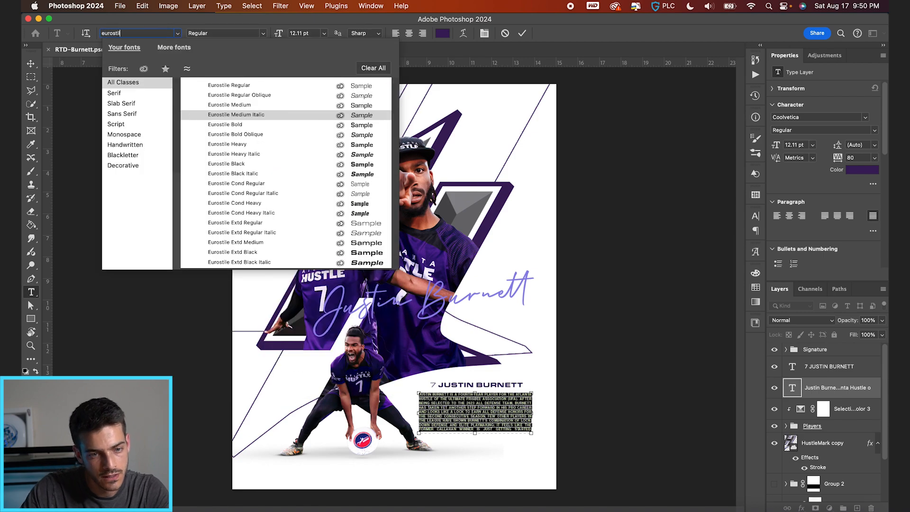
pyautogui.click(239, 105)
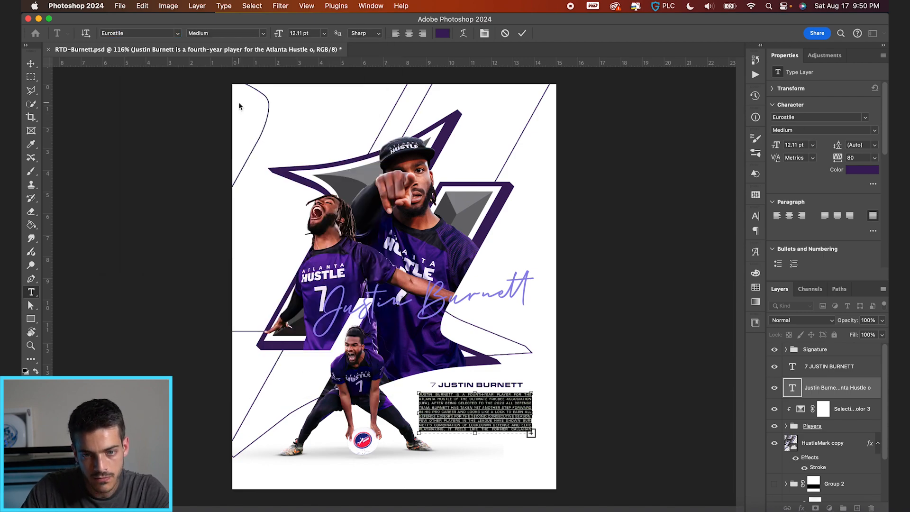
# Commit the biography's font change and save the poster document.
pyautogui.click(522, 33)
pyautogui.scroll(3, 500, 359)
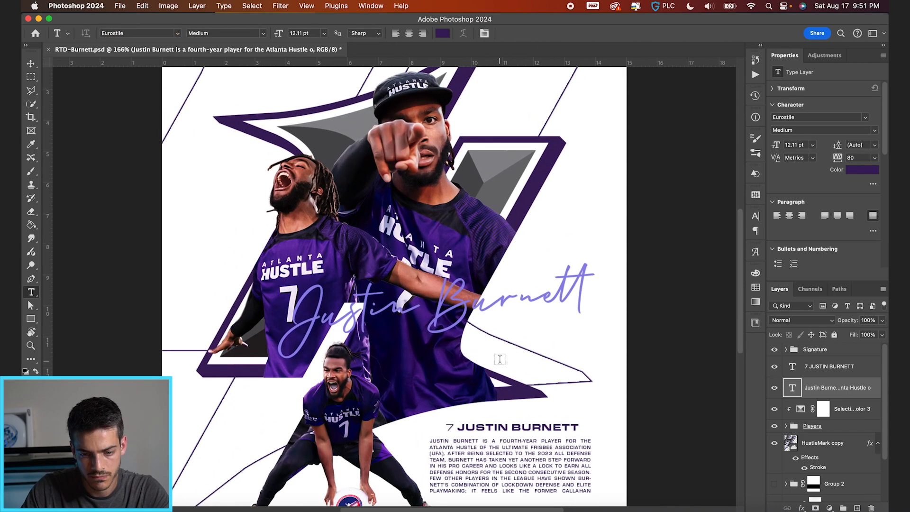
pyautogui.press('v')
pyautogui.scroll(-3, 486, 392)
pyautogui.keyDown('super'); pyautogui.click(486, 392); pyautogui.keyUp('super')
pyautogui.keyDown('super'); pyautogui.click(608, 424); pyautogui.keyUp('super')
pyautogui.press('super+s')
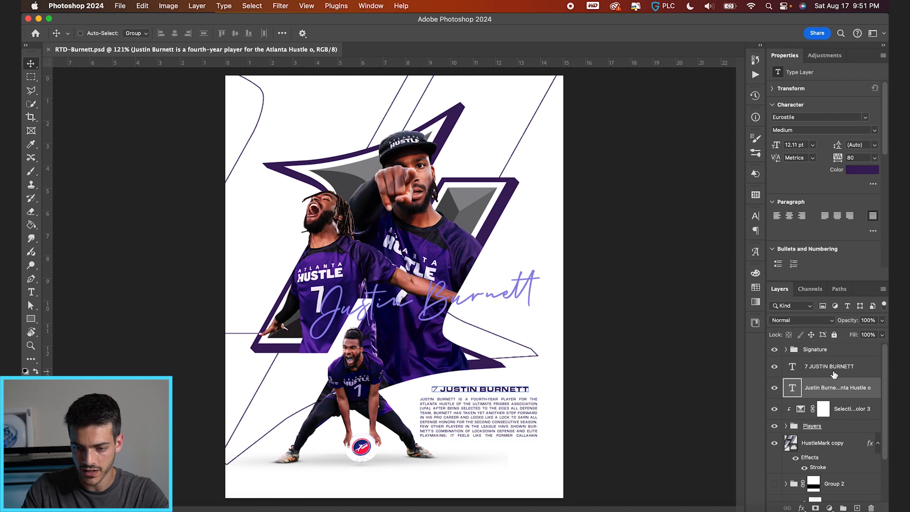
# Group the heading and biography text layers and name the group Text Block.
pyautogui.keyDown('shift'); pyautogui.click(819, 372); pyautogui.keyUp('shift')
pyautogui.click(843, 508)
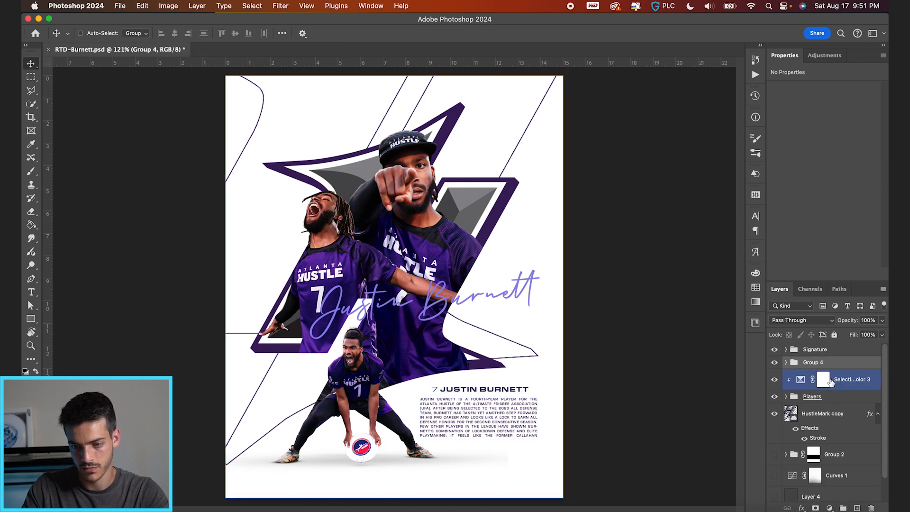
pyautogui.write('Text')
pyautogui.press('Return')
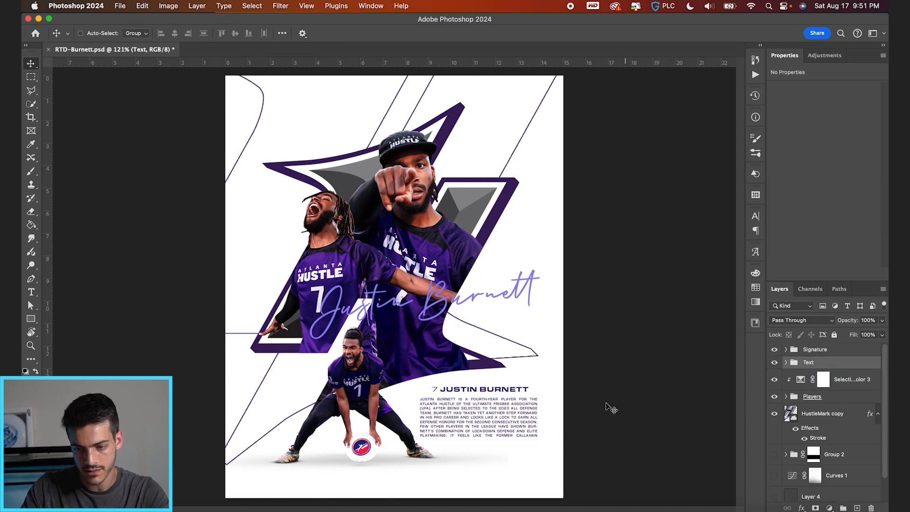
pyautogui.doubleClick(808, 364)
pyautogui.write('Block')
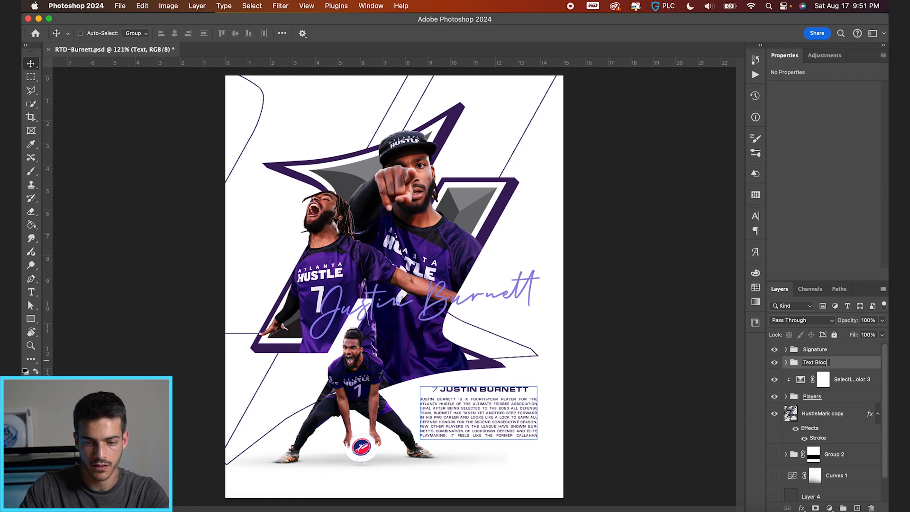
pyautogui.press('Return')
# Using the grid as a guide, nudge the Text Block group up and scale it to about 93% from its lower-left corner.
pyautogui.moveTo(596, 399); pyautogui.dragTo(600, 402)
pyautogui.press('super+apostrophe')
pyautogui.hotkey('shift', 'Left')
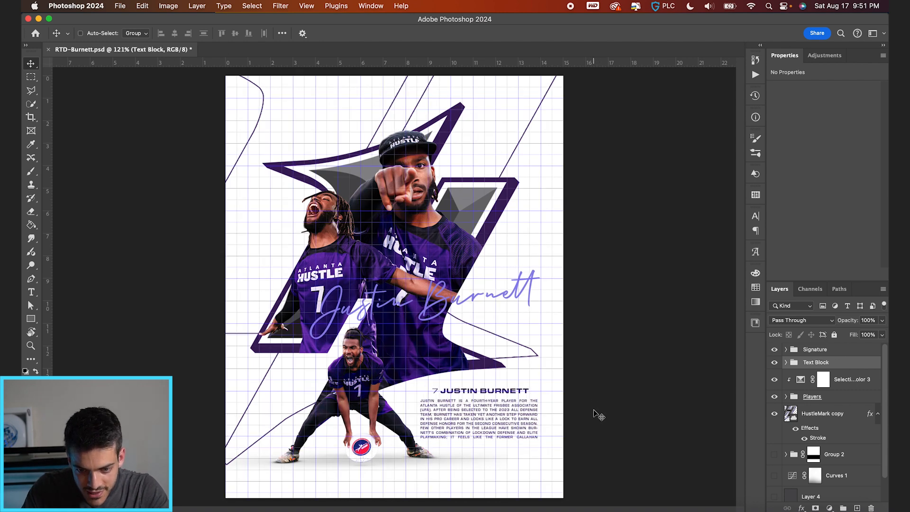
pyautogui.hotkey('shift', 'Up')
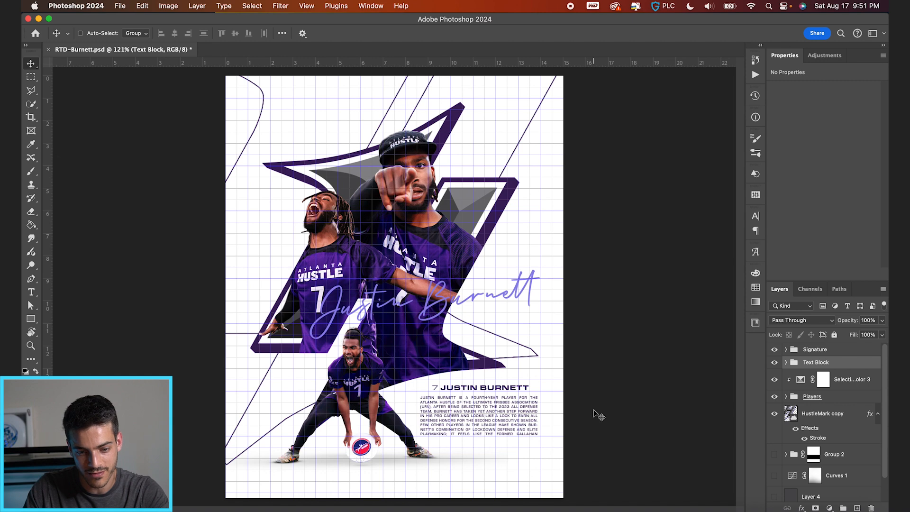
pyautogui.press('super+t')
pyautogui.moveTo(420, 437); pyautogui.dragTo(430, 437)
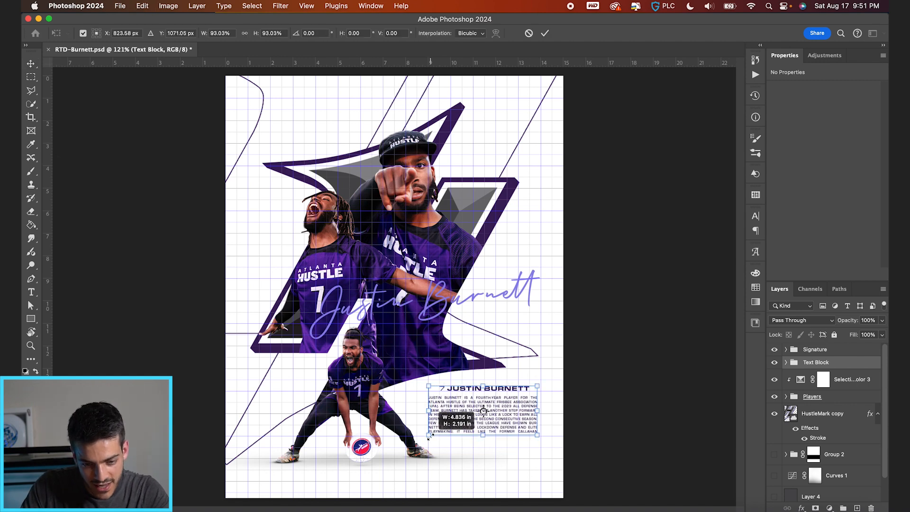
pyautogui.press('Return')
pyautogui.press('super+apostrophe')
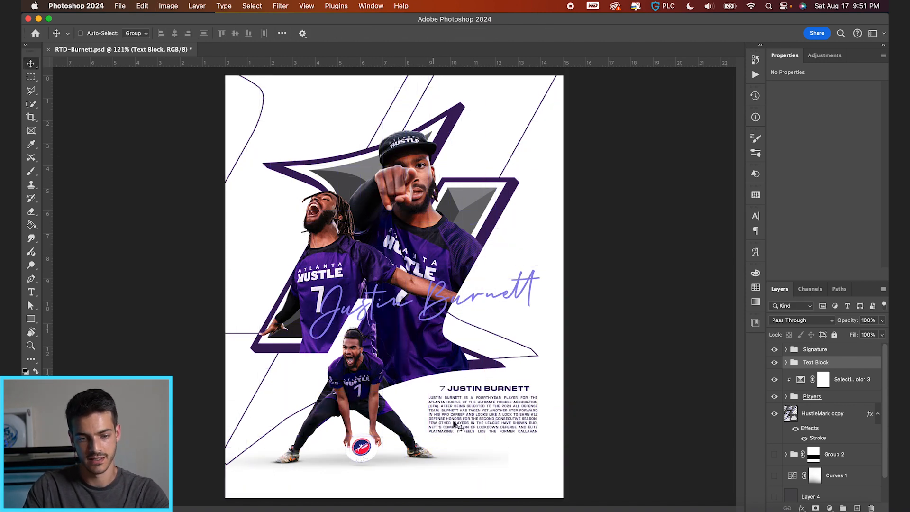
# Nudge the Players group slightly upward on the poster.
pyautogui.press('super+0')
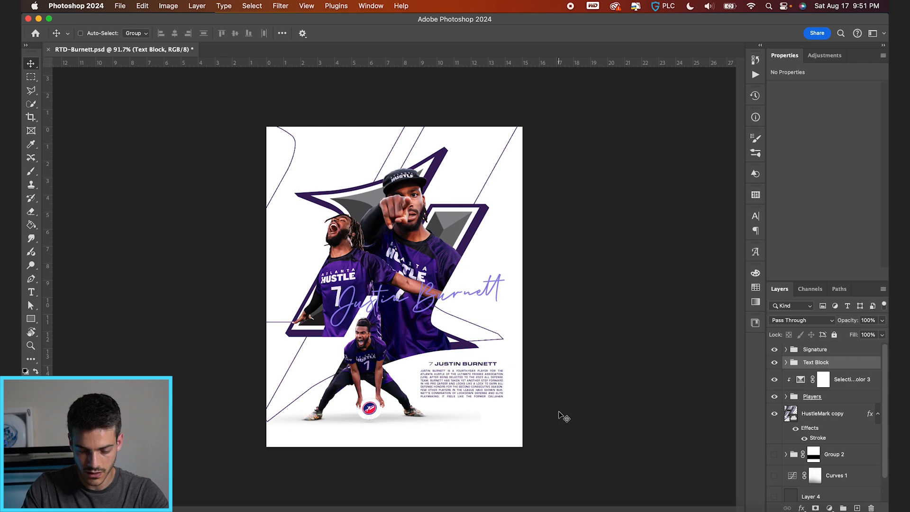
pyautogui.scroll(2, 600, 396)
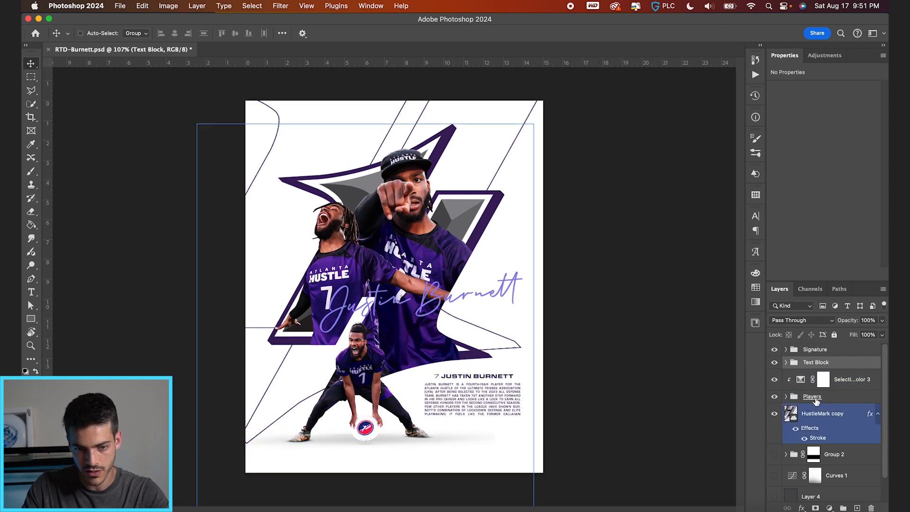
pyautogui.click(816, 400)
pyautogui.hotkey('shift', 'Up')
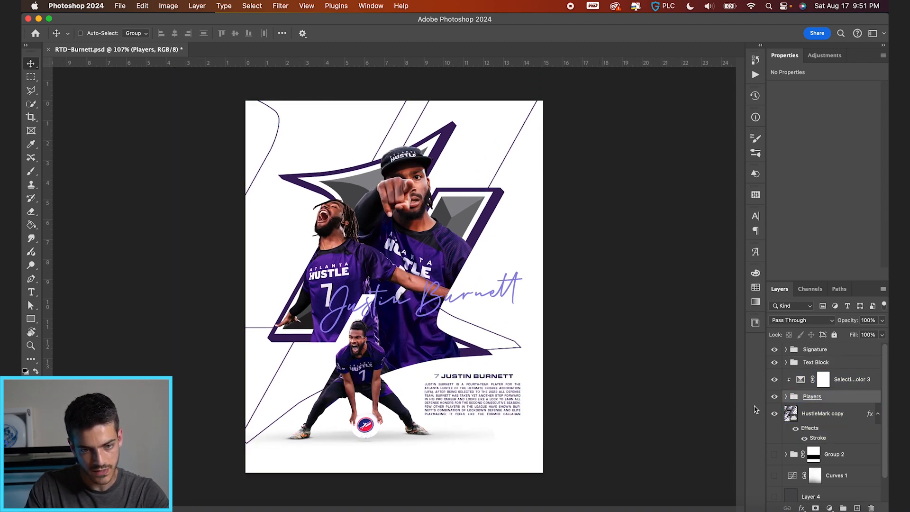
pyautogui.hotkey('shift', 'Up')
pyautogui.hotkey('shift', 'Down')
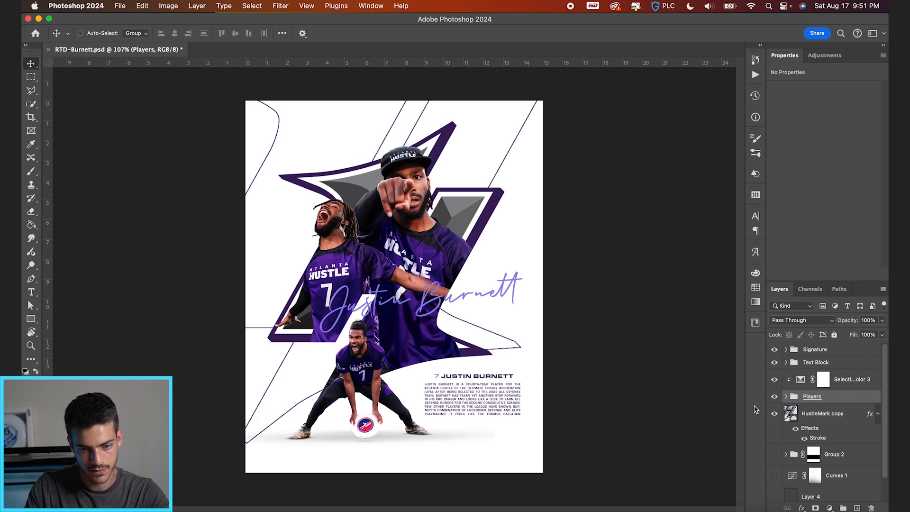
# Try nudging the HustleMark copy and Signature layers upward together with the player artwork.
pyautogui.keyDown('super'); pyautogui.click(817, 421); pyautogui.keyUp('super')
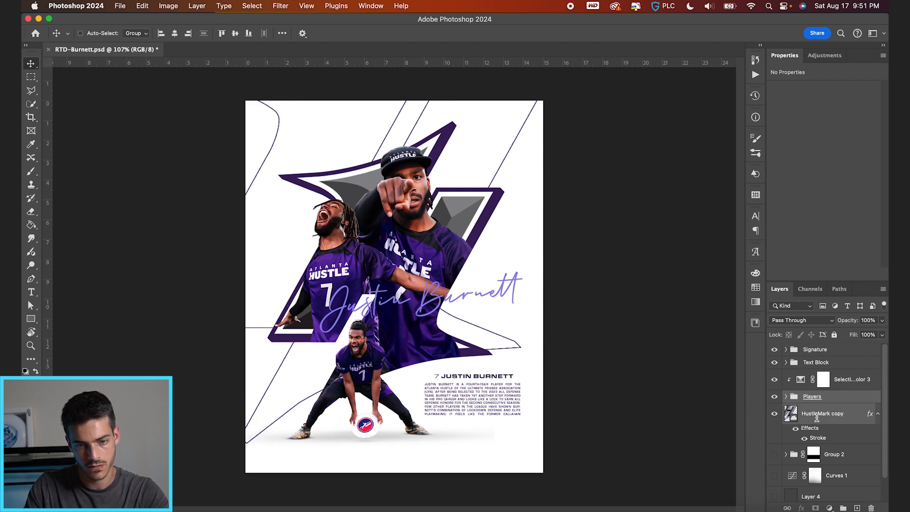
pyautogui.hotkey('shift', 'Up')
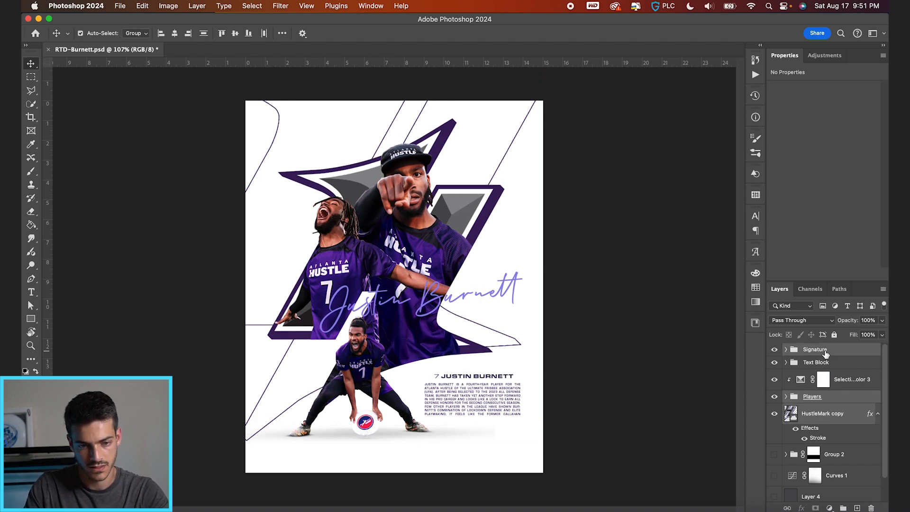
pyautogui.hotkey('shift', 'Up')
pyautogui.hotkey('shift', 'Down')
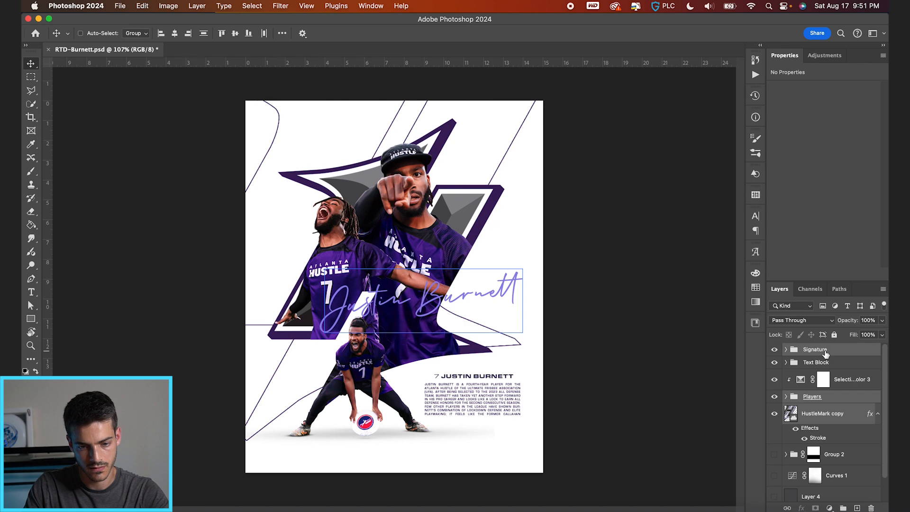
pyautogui.hotkey('shift', 'Down')
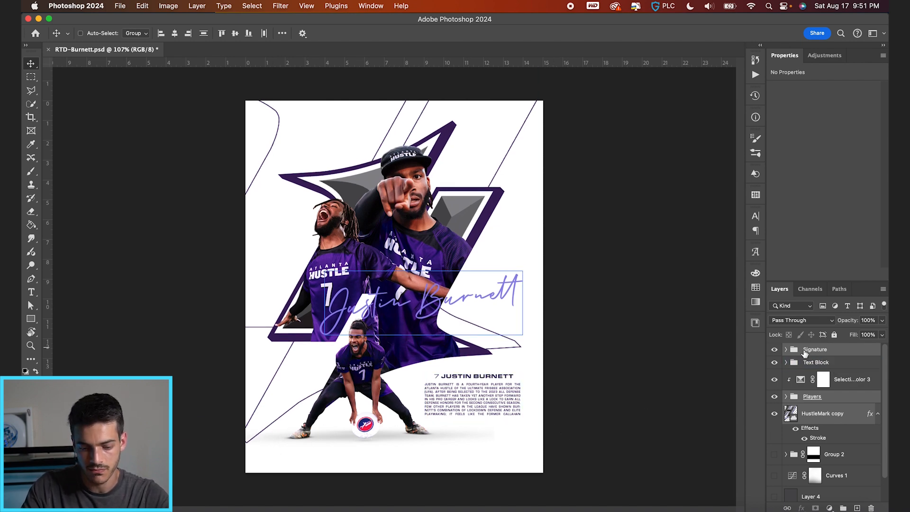
# Add a Eurostile Medium 13 pt footer line below the players with the player's name in capitals followed by ATLANTA HUSTLE.
pyautogui.click(805, 353)
pyautogui.press('alt+shift+super+n')
pyautogui.press('t')
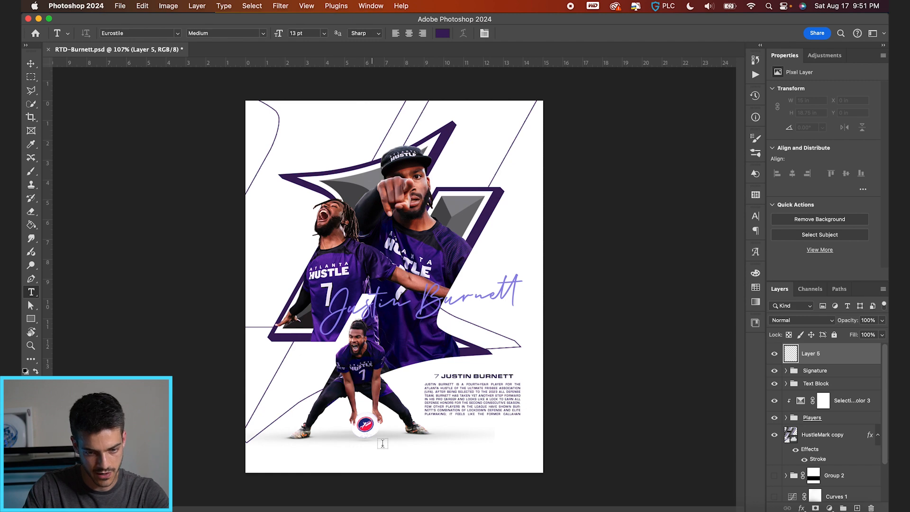
pyautogui.click(399, 456)
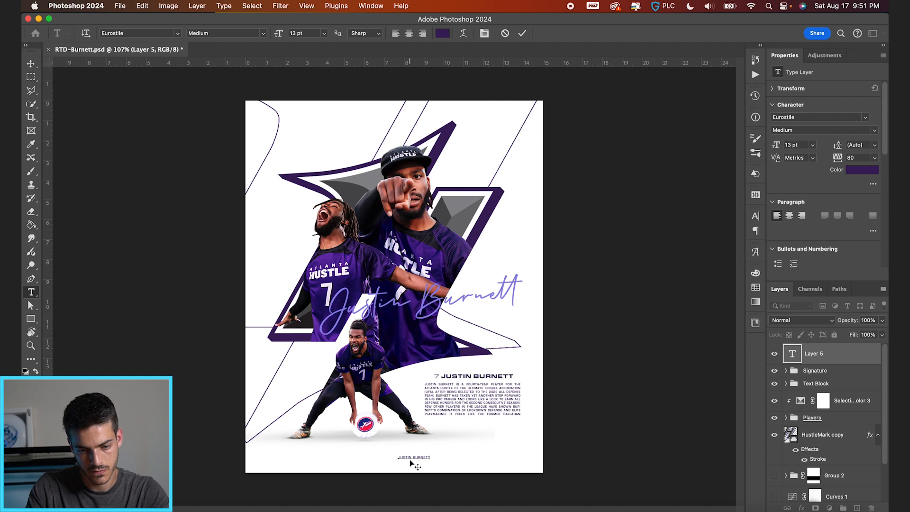
pyautogui.write('ATLANTA HUSTLE')
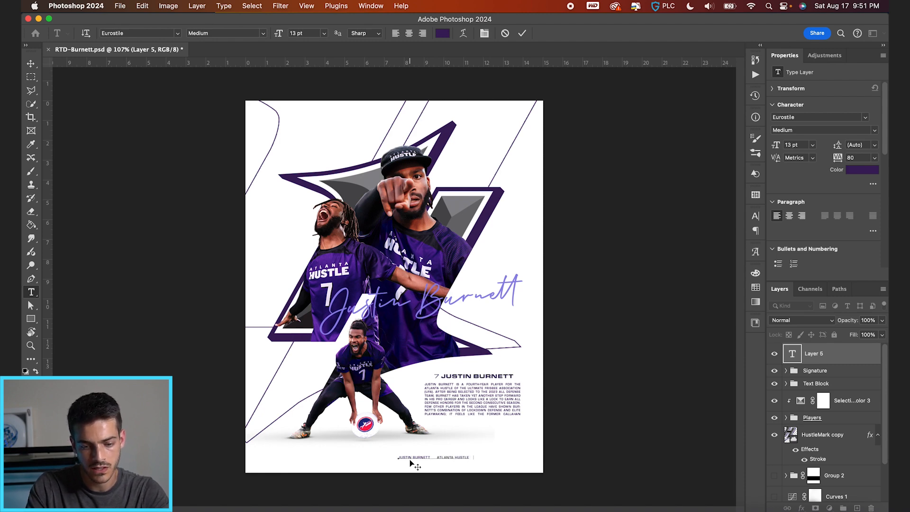
# Repeat the player's name and ATLANTA HUSTLE pair until the footer line holds it three times.
pyautogui.press('super+a')
pyautogui.press('super+c')
pyautogui.press('Right')
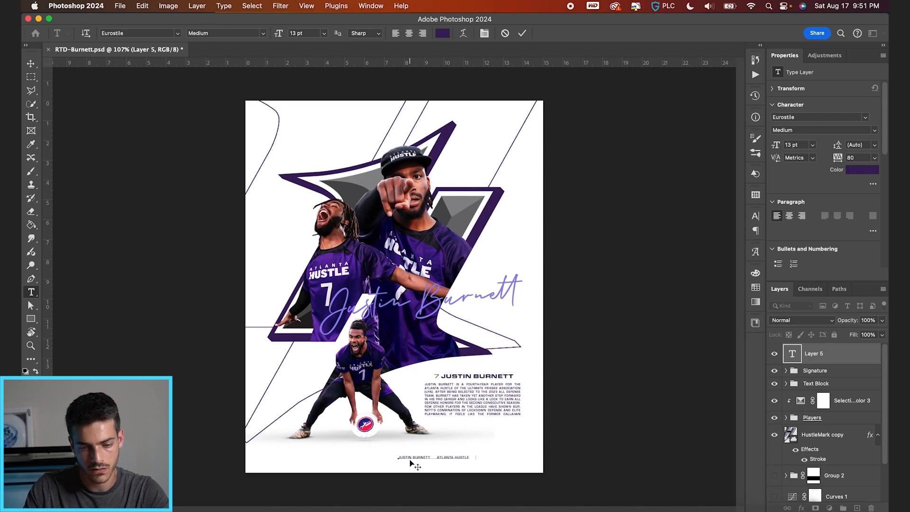
pyautogui.press('super+v')
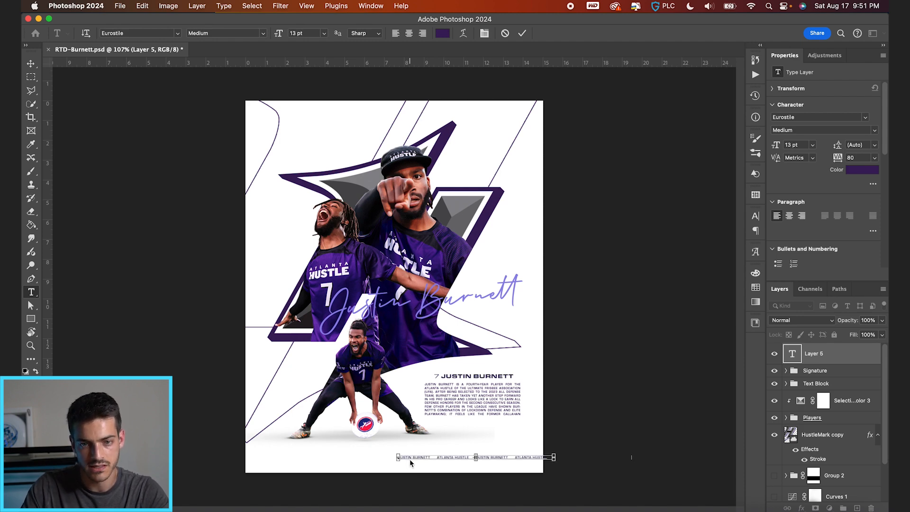
pyautogui.click(522, 33)
# Center-align the footer text and center its layer horizontally on the canvas.
pyautogui.click(409, 32)
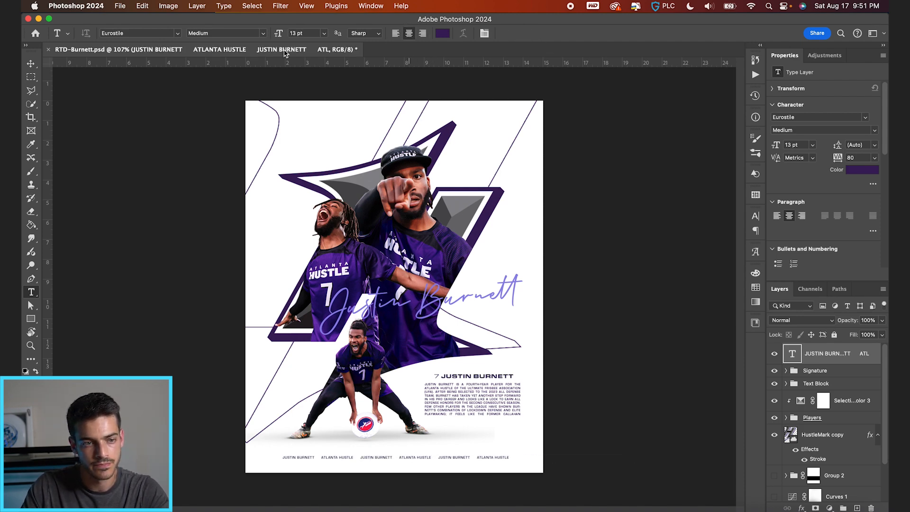
pyautogui.press('v')
pyautogui.press('super+a')
pyautogui.click(174, 33)
pyautogui.press('super+d')
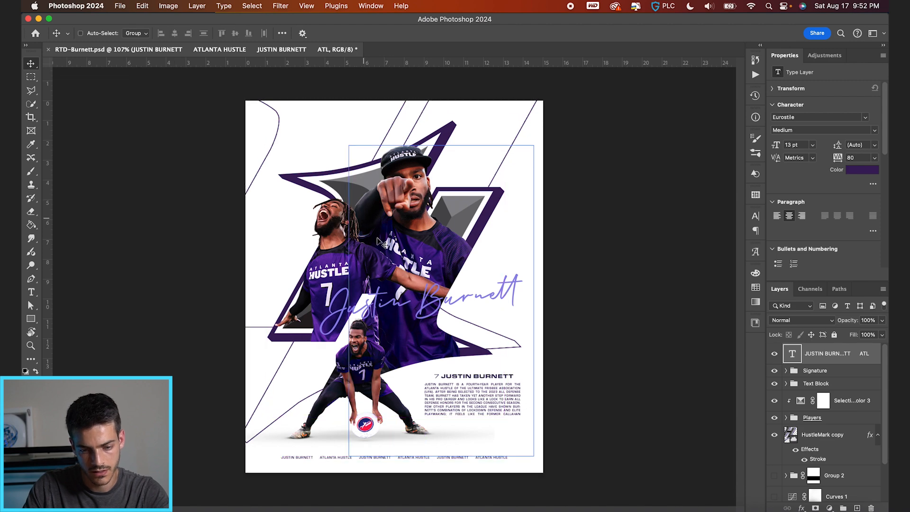
# Append a fourth player's name and ATLANTA HUSTLE pair to the end of the footer line.
pyautogui.press('t')
pyautogui.click(505, 457)
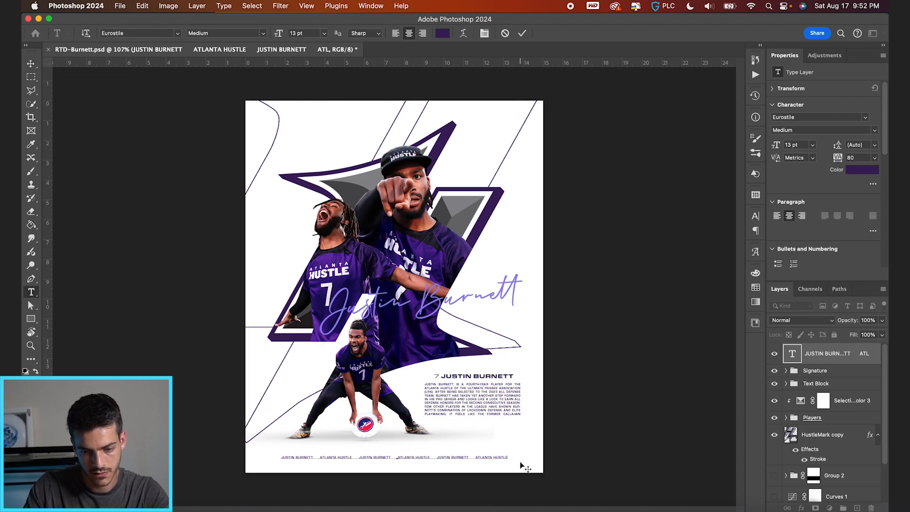
pyautogui.press('super+v')
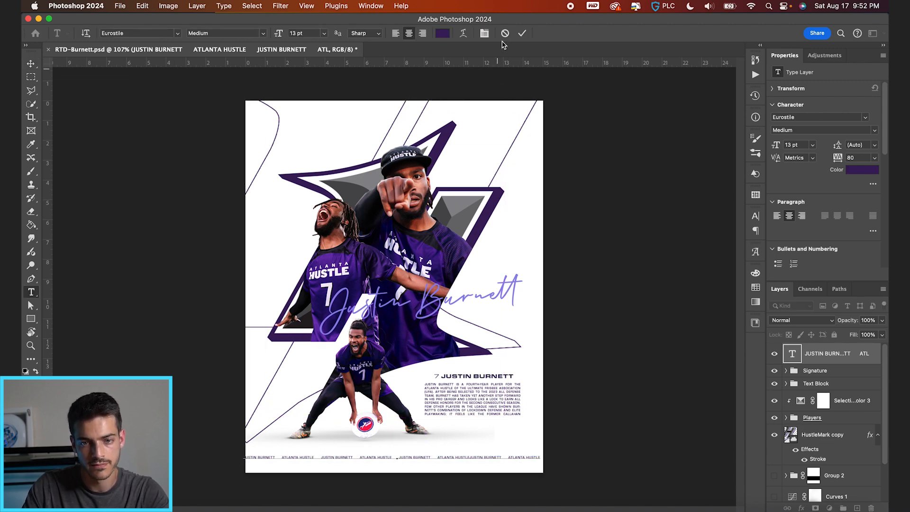
pyautogui.click(523, 33)
# Reposition the footer line horizontally and scale it to 12.43 pt so it fits within the poster's width.
pyautogui.press('v')
pyautogui.hotkey('shift', 'Right')
pyautogui.hotkey('shift', 'Right')
pyautogui.hotkey('shift', 'Right')
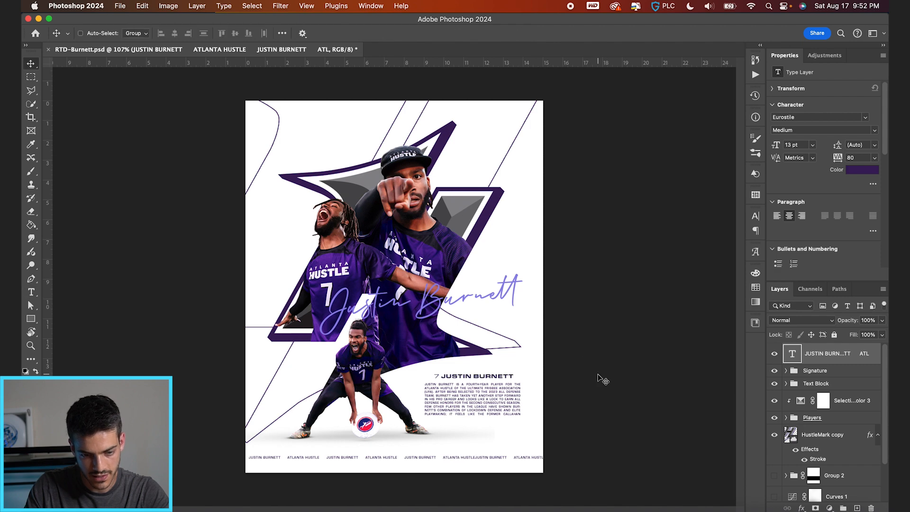
pyautogui.hotkey('shift', 'Left')
pyautogui.hotkey('shift', 'Left')
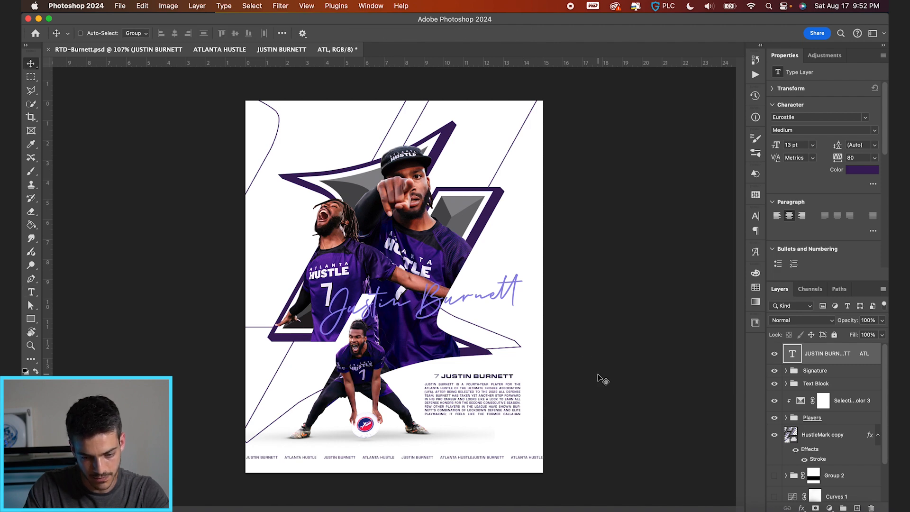
pyautogui.press('super+t')
pyautogui.moveTo(558, 456); pyautogui.dragTo(574, 467)
pyautogui.press('Return')
# Insert the missing gap between the third ATLANTA HUSTLE and the fourth player's name in the footer.
pyautogui.scroll(3, 479, 469)
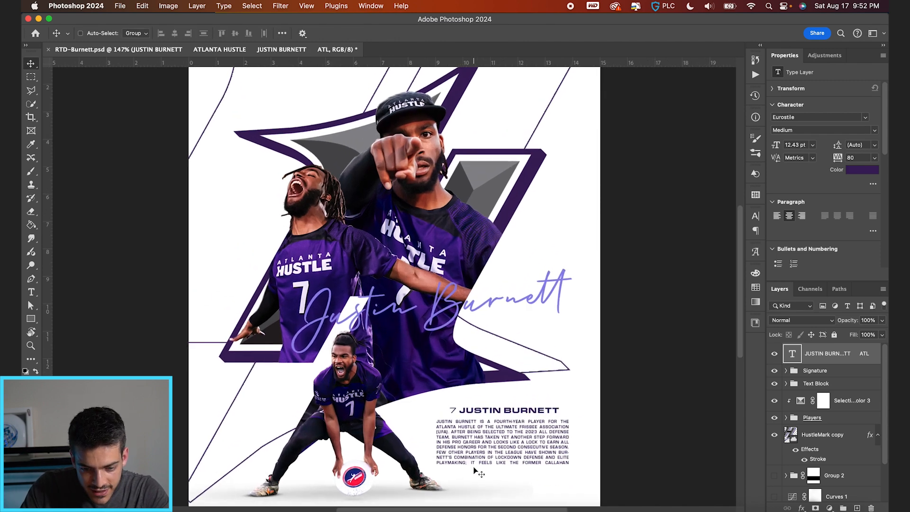
pyautogui.scroll(-3, 480, 466)
pyautogui.press('t')
pyautogui.click(479, 457)
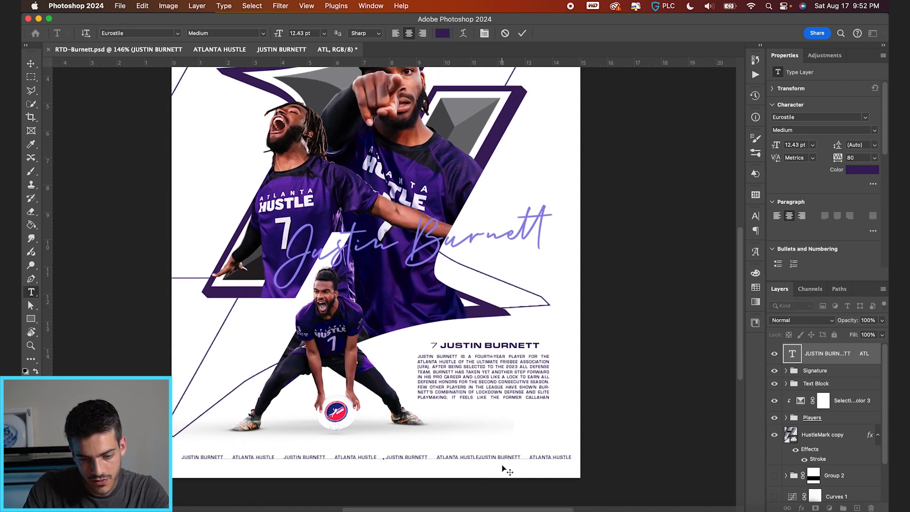
pyautogui.click(522, 34)
# Scale the footer line to 10.72 pt, using the grid to align its ends with the side margins.
pyautogui.scroll(-3, 488, 321)
pyautogui.hotkey('ctrl', 't')
pyautogui.moveTo(547, 447); pyautogui.dragTo(526, 448)
pyautogui.press('Return')
pyautogui.press('super+apostrophe')
pyautogui.press('super+t')
pyautogui.press('Return')
pyautogui.press('super+apostrophe')
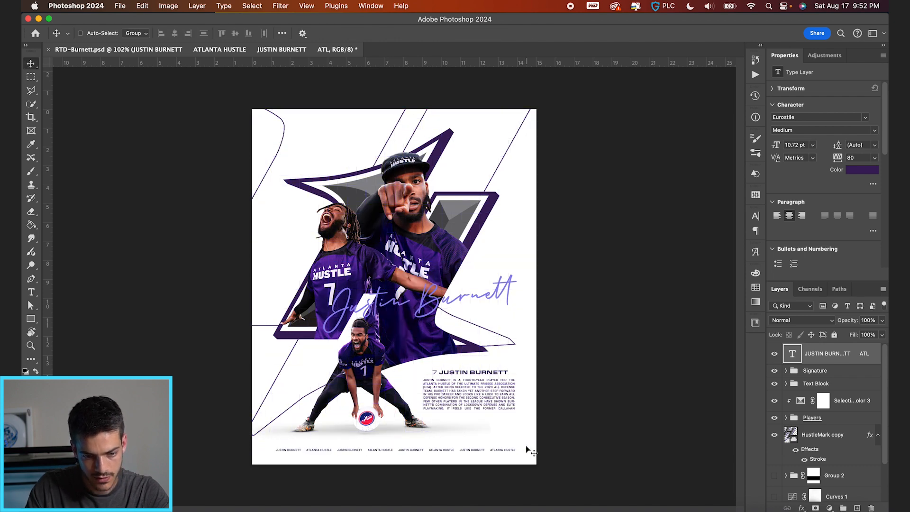
# Delete the fourth player's name and ATLANTA HUSTLE pair from the end of the footer line.
pyautogui.press('super+equal')
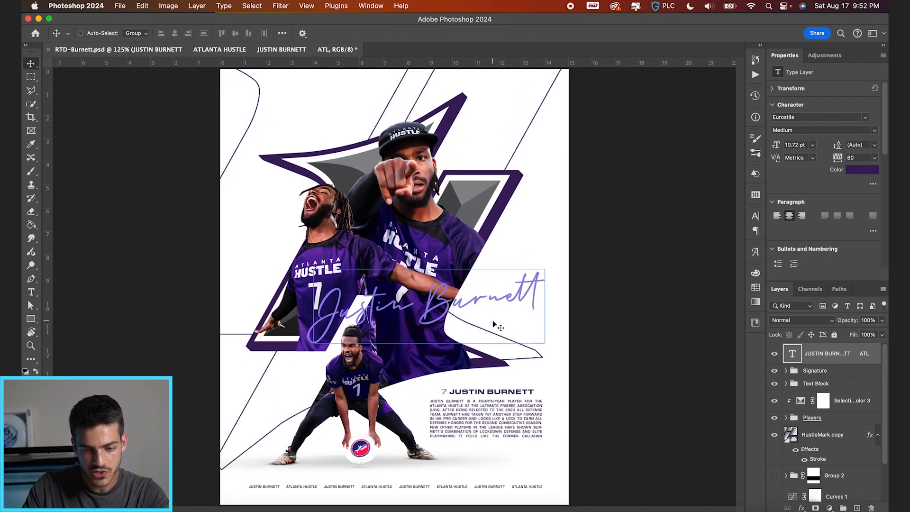
pyautogui.scroll(2, 508, 434)
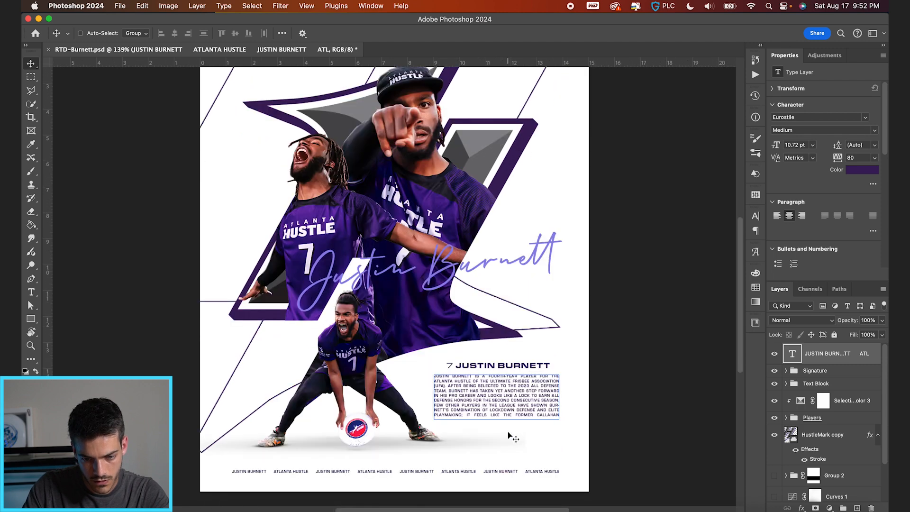
pyautogui.scroll(-3, 508, 433)
pyautogui.press('t')
pyautogui.moveTo(476, 422); pyautogui.dragTo(613, 421)
pyautogui.press('BackSpace')
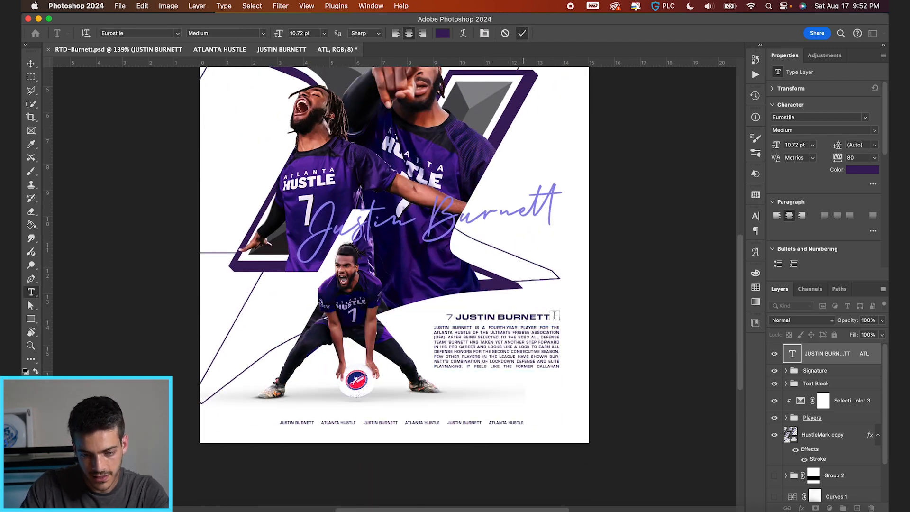
# Scale the three-pair footer line to 128.85% (13.81 pt) so its end aligns with the biography's outer edge.
pyautogui.press('super+t')
pyautogui.moveTo(532, 417); pyautogui.dragTo(560, 410)
pyautogui.press('Return')
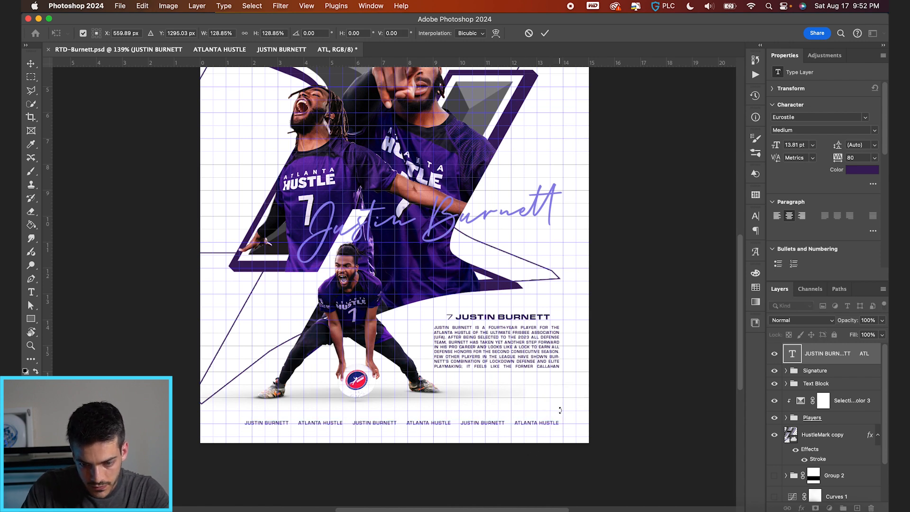
# Center the three-pair footer line horizontally on the canvas.
pyautogui.press('super+a')
pyautogui.click(175, 34)
pyautogui.press('super+d')
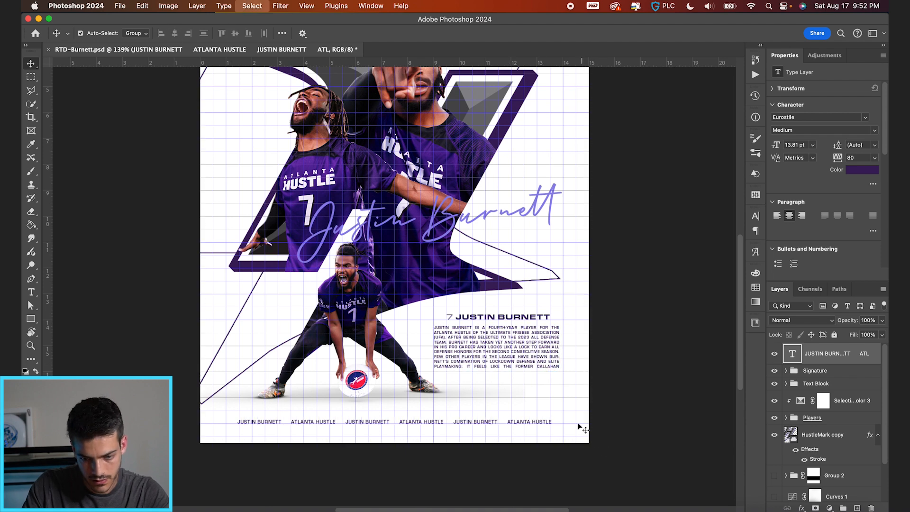
# Scale the footer line to 14.44 pt so its end meets the biography's outer edge, and hide the grid.
pyautogui.press('super+t')
pyautogui.moveTo(553, 419); pyautogui.dragTo(562, 416)
pyautogui.press('Return')
pyautogui.press('super+apostrophe')
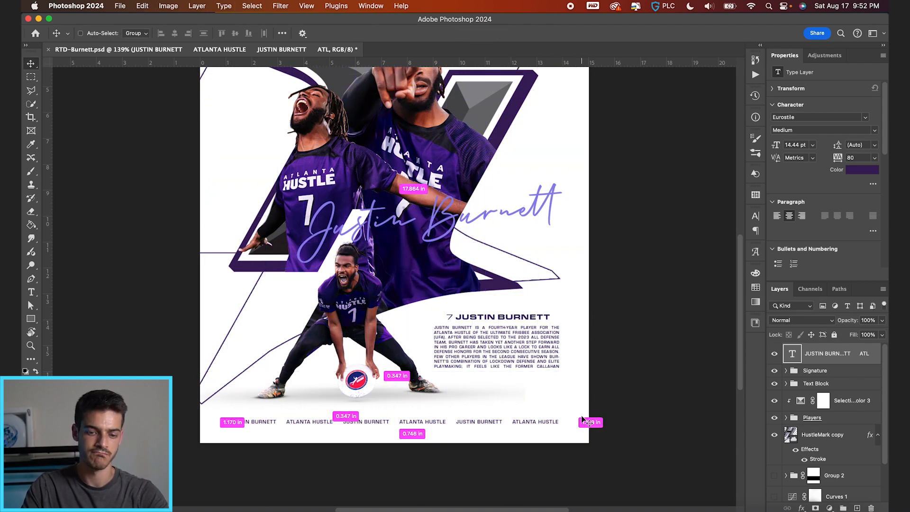
# Set the biography's leading to 15 pt and extend its text box downward to fit the whole paragraph.
pyautogui.press('super+1')
pyautogui.press('t')
pyautogui.scroll(2, 519, 383)
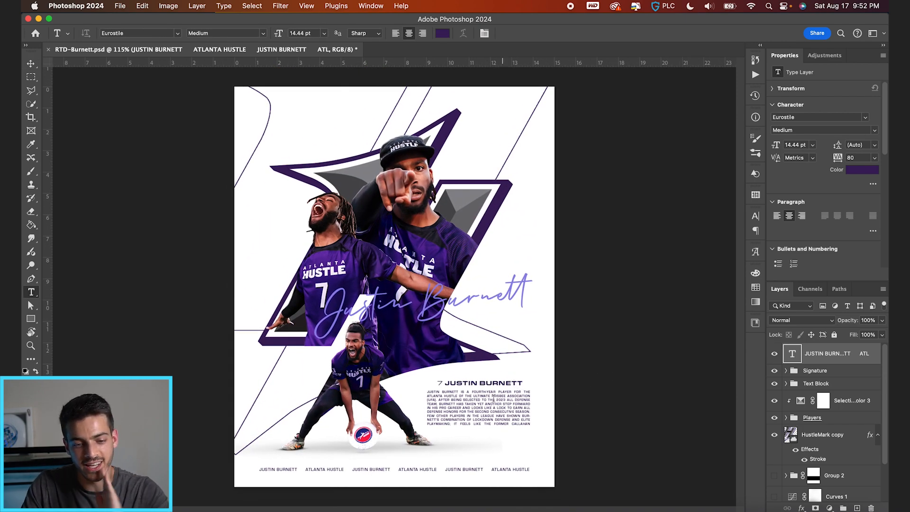
pyautogui.scroll(3, 488, 401)
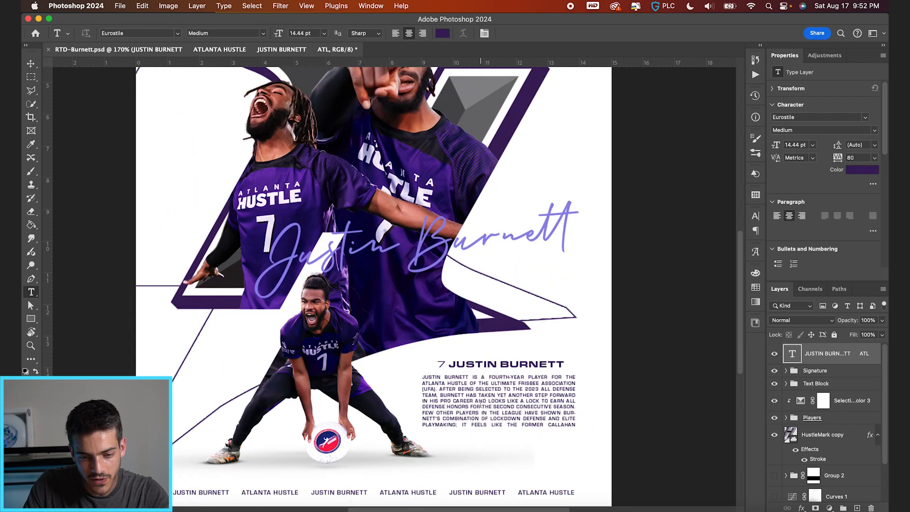
pyautogui.click(480, 402)
pyautogui.press('super+a')
pyautogui.click(485, 34)
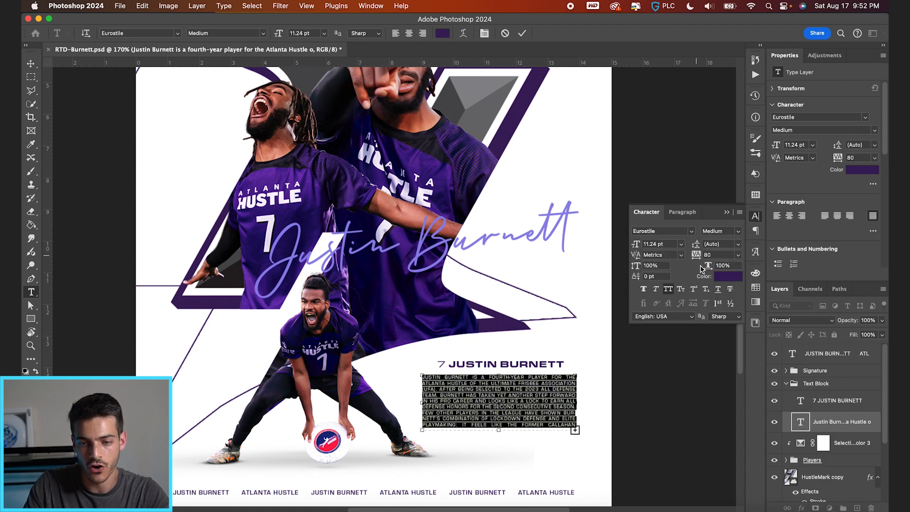
pyautogui.moveTo(697, 248); pyautogui.dragTo(711, 247)
pyautogui.moveTo(498, 430); pyautogui.dragTo(499, 444)
pyautogui.click(523, 33)
pyautogui.press('v')
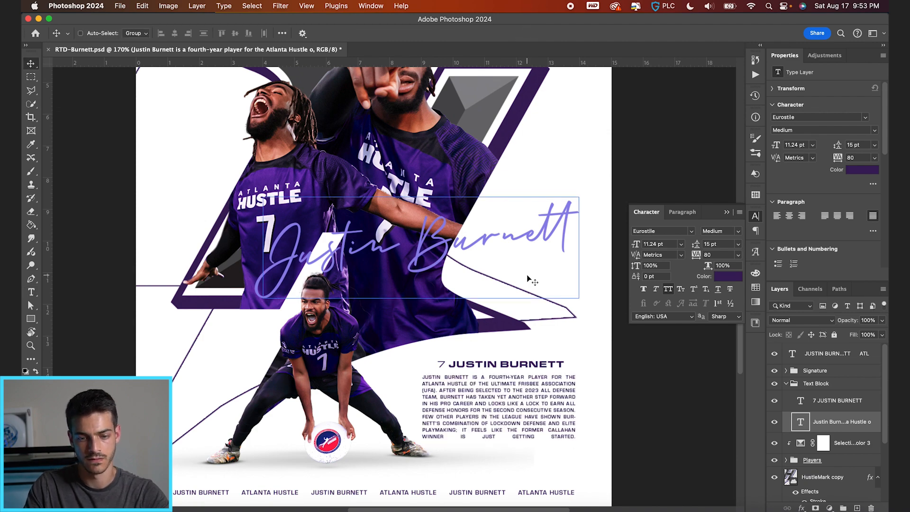
# Collapse the Text Block group and nudge the Front Cutout group inside Players slightly to the left.
pyautogui.press('super+minus')
pyautogui.scroll(2, 530, 280)
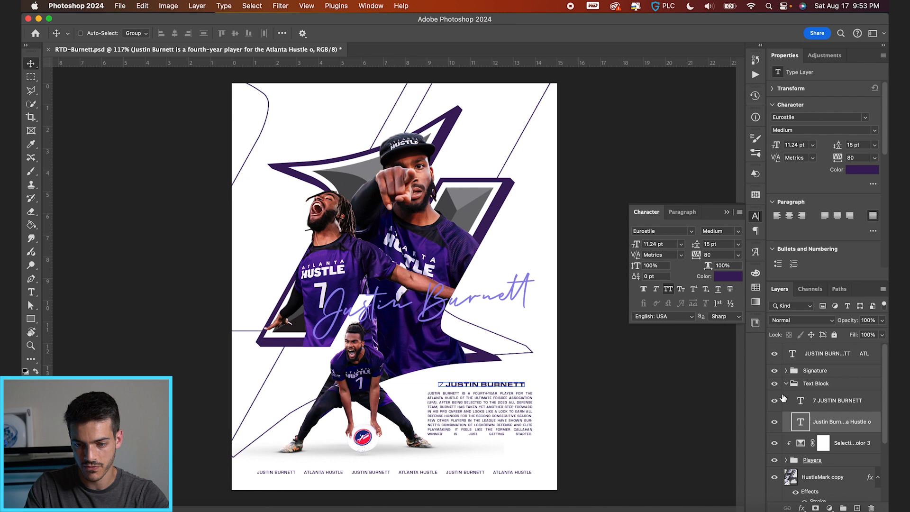
pyautogui.click(804, 387)
pyautogui.click(786, 384)
pyautogui.click(803, 419)
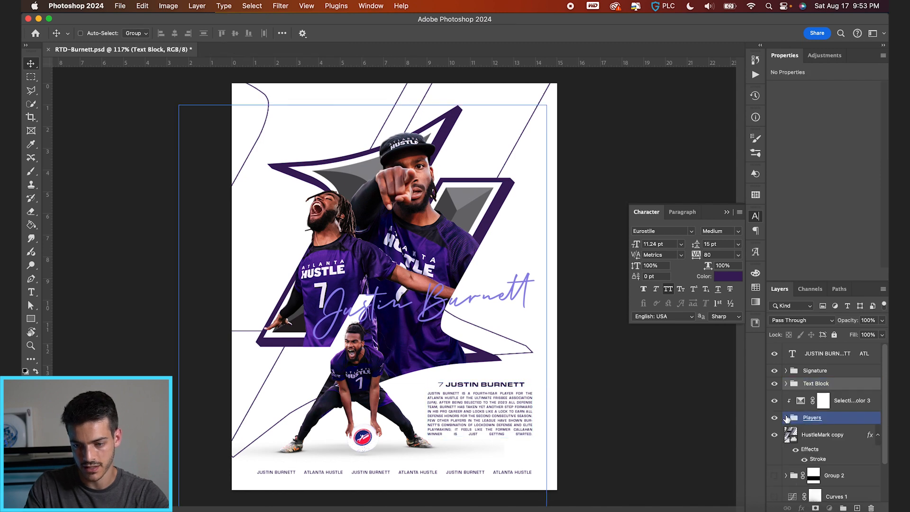
pyautogui.click(786, 418)
pyautogui.click(827, 431)
pyautogui.press('Left')
pyautogui.press('Left')
pyautogui.press('Left')
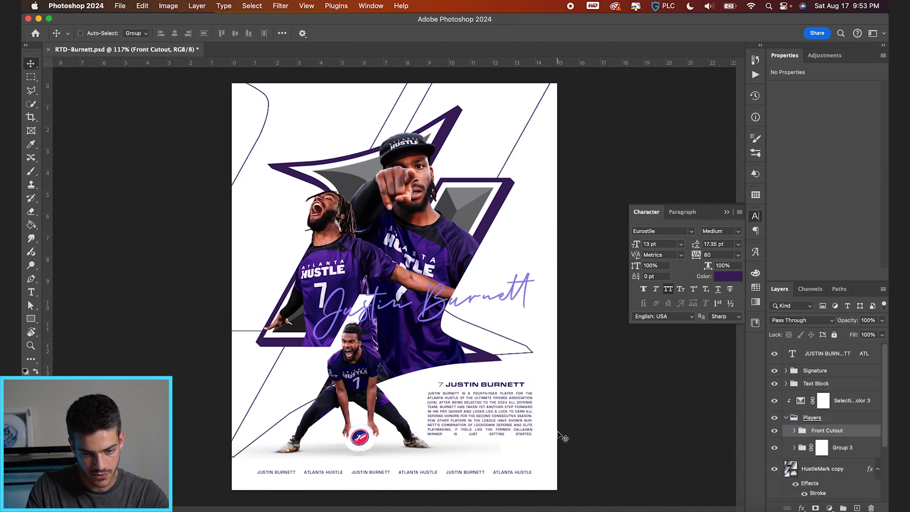
pyautogui.press('Right')
pyautogui.press('Right')
pyautogui.press('Right')
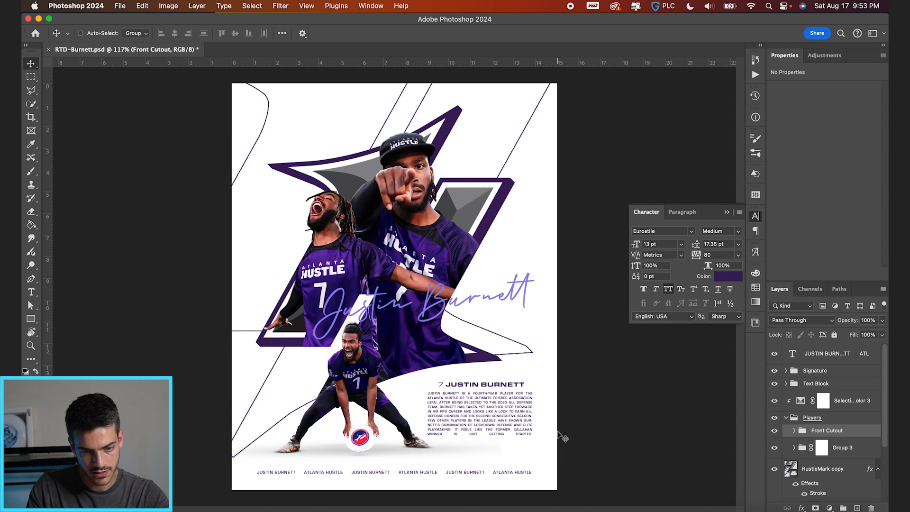
pyautogui.press('Left')
pyautogui.press('Left')
pyautogui.press('Left')
pyautogui.press('Left')
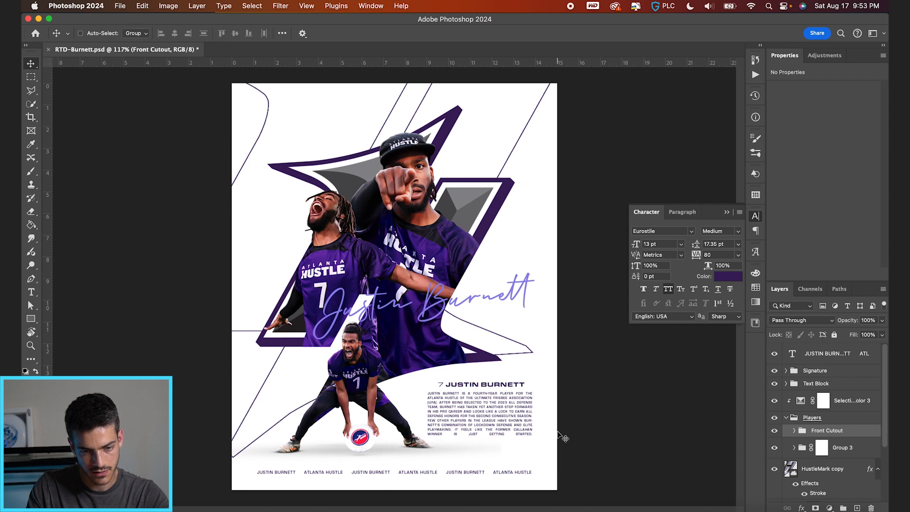
pyautogui.press('Left')
pyautogui.press('Right')
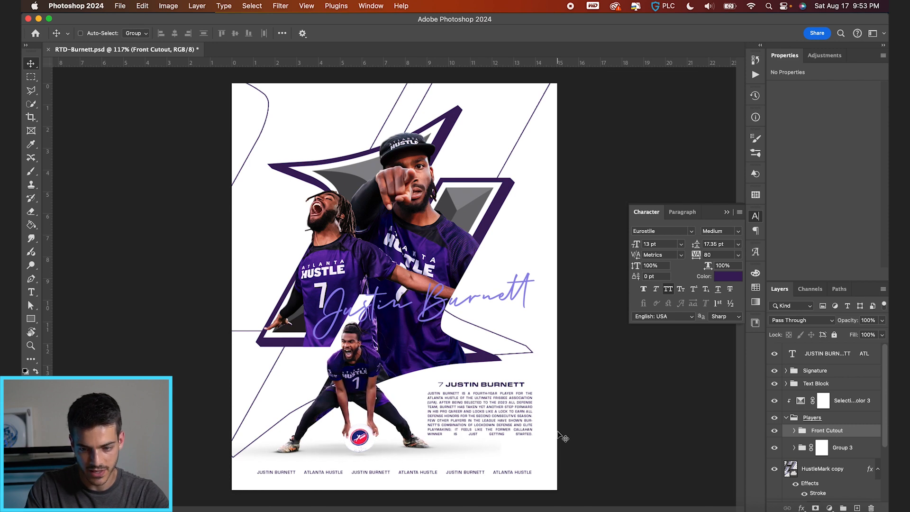
# Paint black on Group 3's layer mask with a 175 px brush to fade the left cutout's lower edge beside the front player.
pyautogui.click(791, 475)
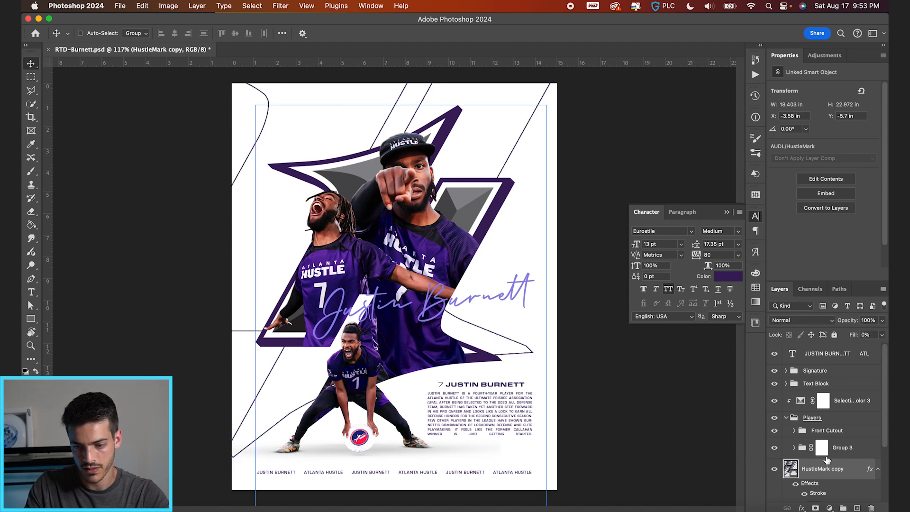
pyautogui.click(817, 451)
pyautogui.press('b')
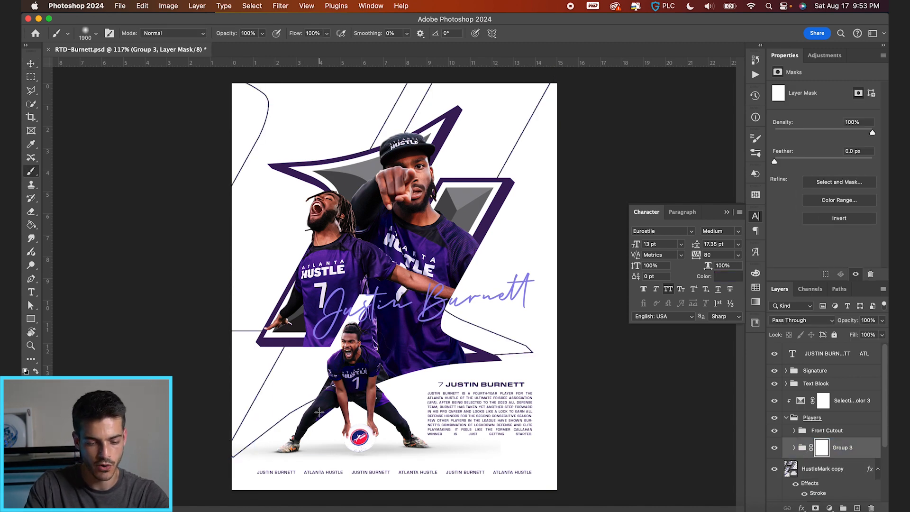
pyautogui.press('[')
pyautogui.press('[')
pyautogui.press('[')
pyautogui.press('[')
pyautogui.press('[')
pyautogui.press('[')
pyautogui.press('[')
pyautogui.press('[')
pyautogui.press('[')
pyautogui.press('[')
pyautogui.press('[')
pyautogui.press('[')
pyautogui.press('[')
pyautogui.press('[')
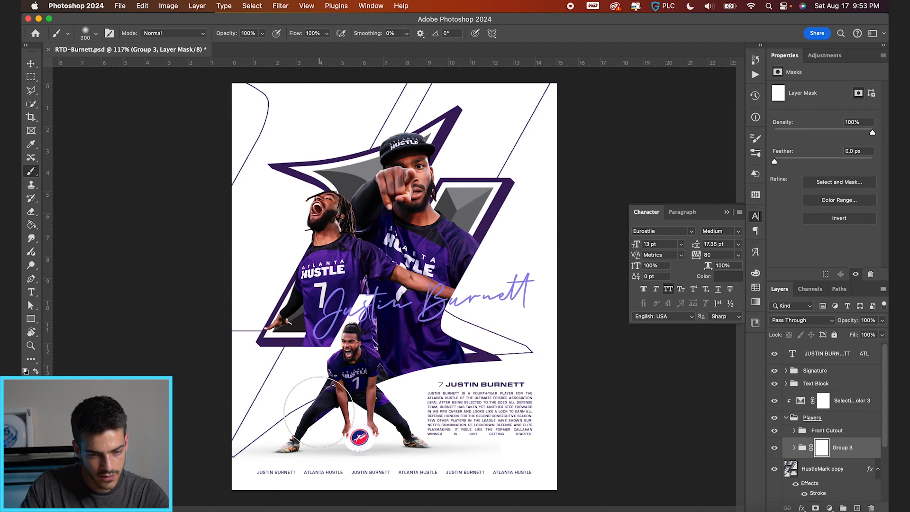
pyautogui.press('x')
pyautogui.moveTo(323, 382); pyautogui.dragTo(326, 393)
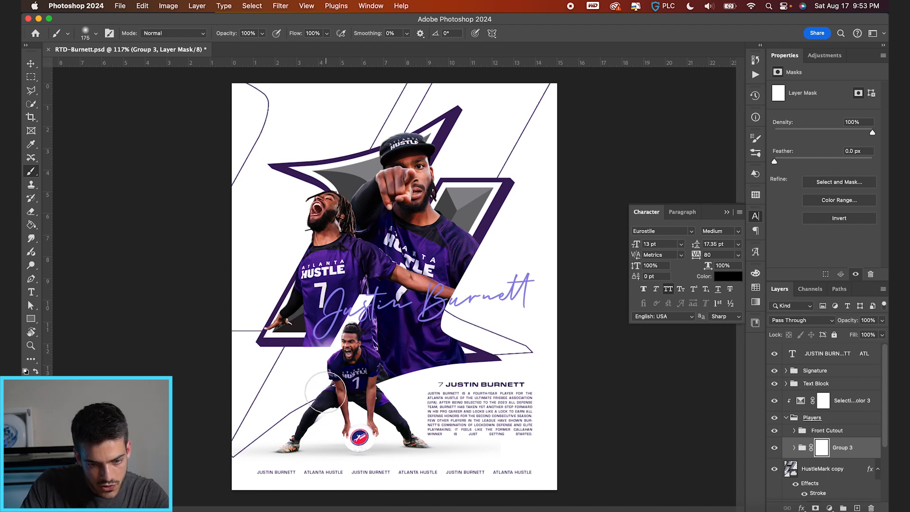
pyautogui.moveTo(314, 446)
pyautogui.mouseDown()
pyautogui.moveTo(317, 394)
pyautogui.moveTo(316, 499)
pyautogui.mouseUp()
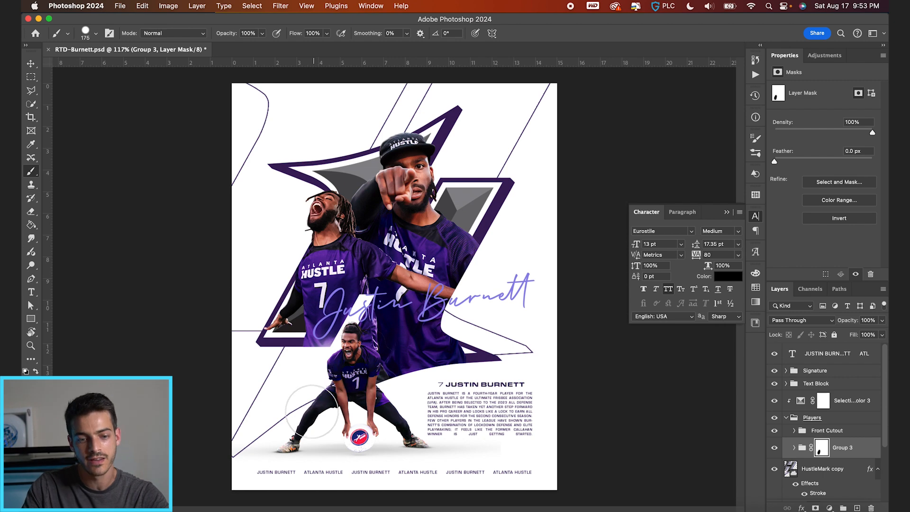
pyautogui.press('v')
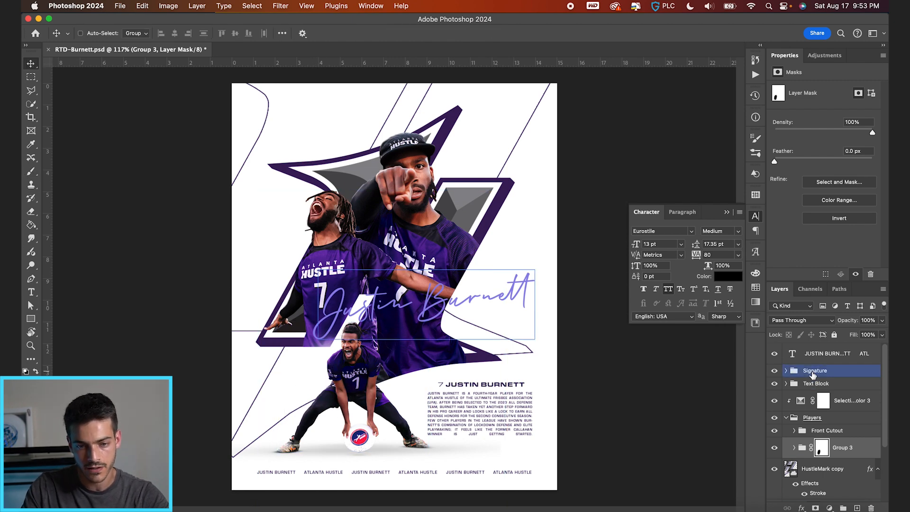
# Shift the Signature group slightly upward on the poster and collapse the floating character settings.
pyautogui.click(806, 373)
pyautogui.moveTo(506, 342); pyautogui.dragTo(506, 345)
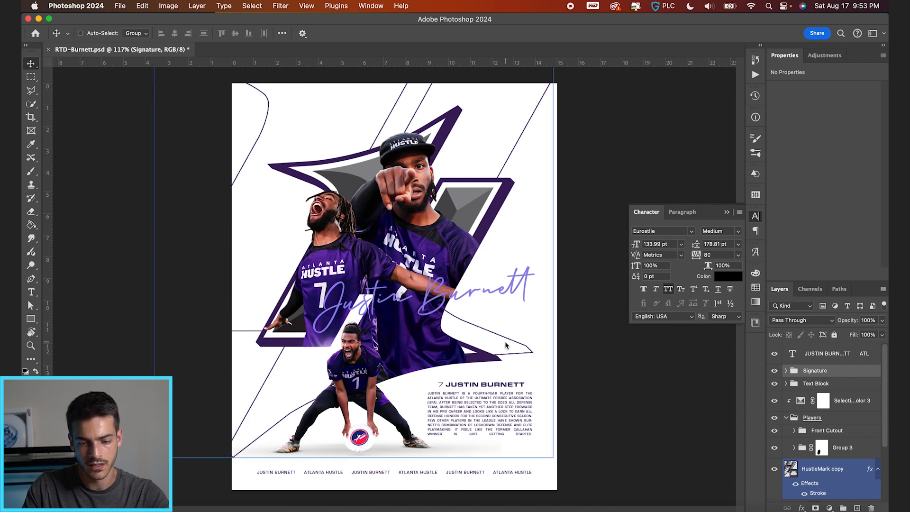
pyautogui.press('super+1')
pyautogui.press('super+equal')
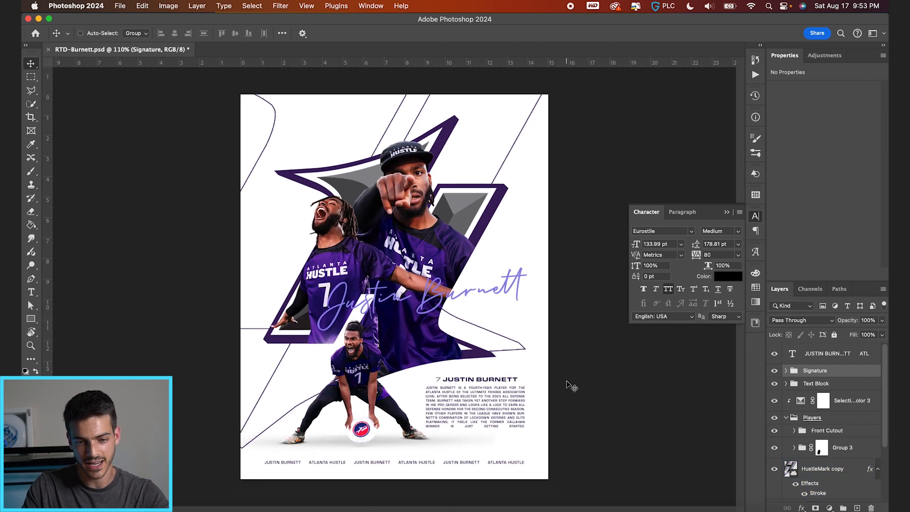
pyautogui.click(728, 210)
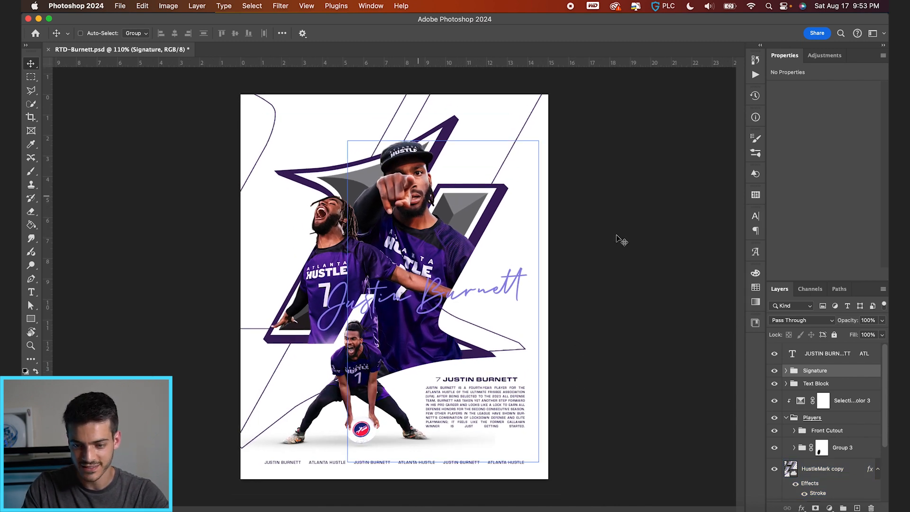
# Try the HustleMark copy outlines hidden and at 66% opacity, and restore them to 100%.
pyautogui.click(803, 469)
pyautogui.click(776, 469)
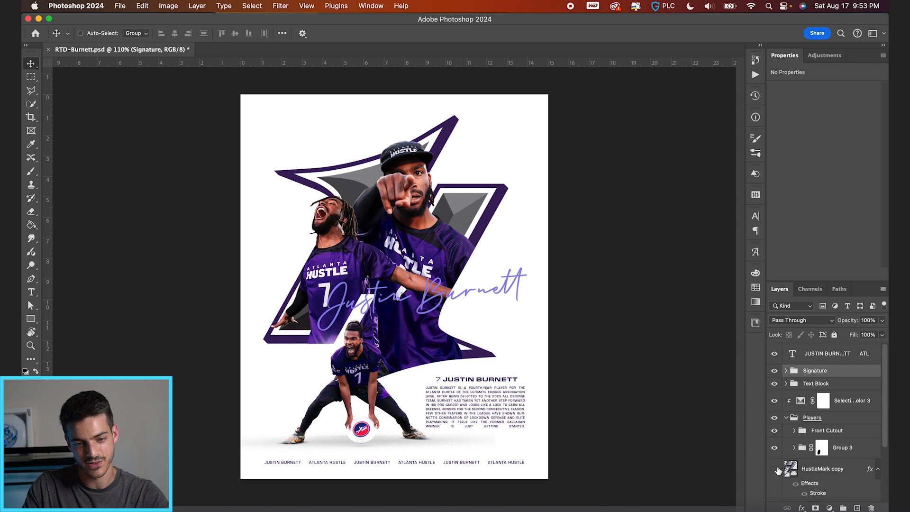
pyautogui.click(774, 469)
pyautogui.click(806, 470)
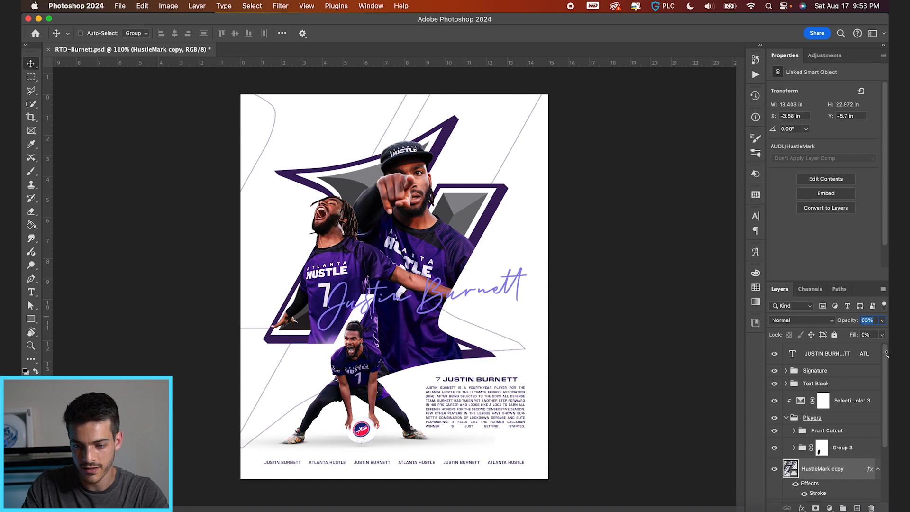
pyautogui.write('100')
# Put the HustleMark copy outline layer in a new group and add a layer mask to the group.
pyautogui.click(816, 508)
pyautogui.press('g')
pyautogui.hotkey('shift', 'g')
pyautogui.moveTo(824, 469); pyautogui.dragTo(843, 509)
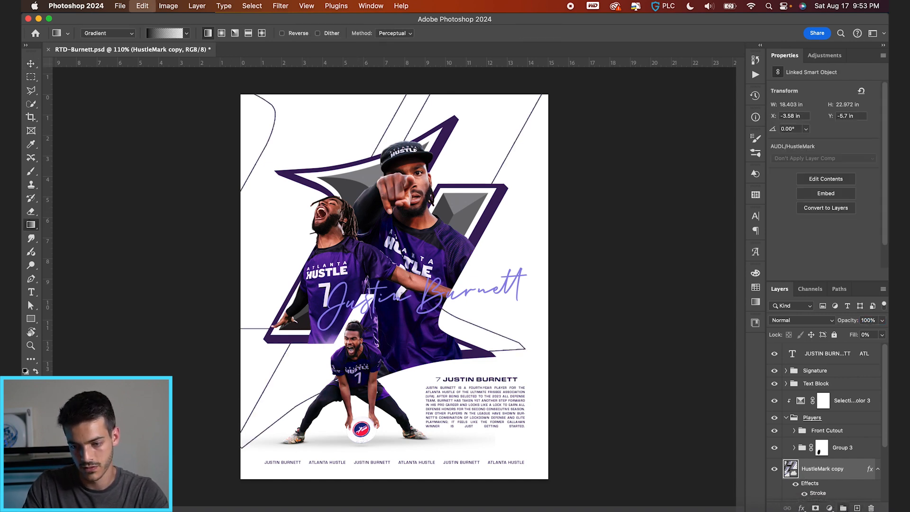
pyautogui.click(787, 465)
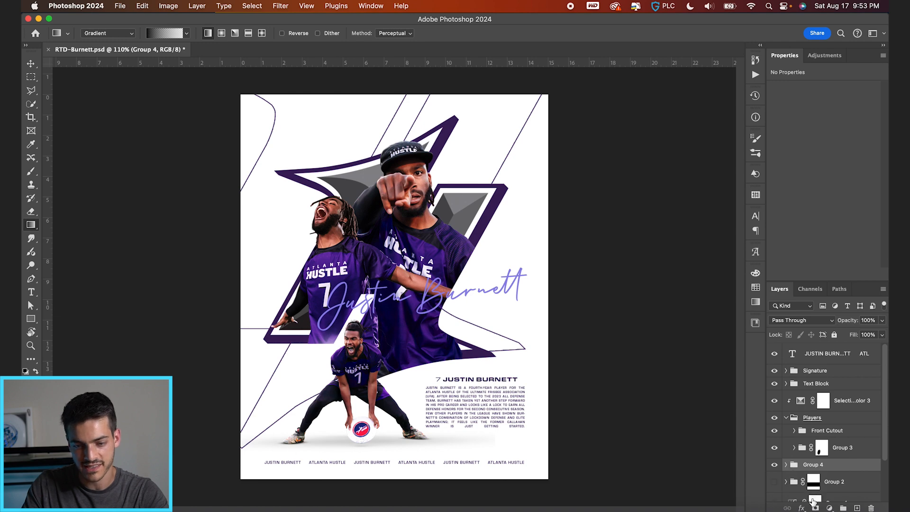
pyautogui.click(815, 509)
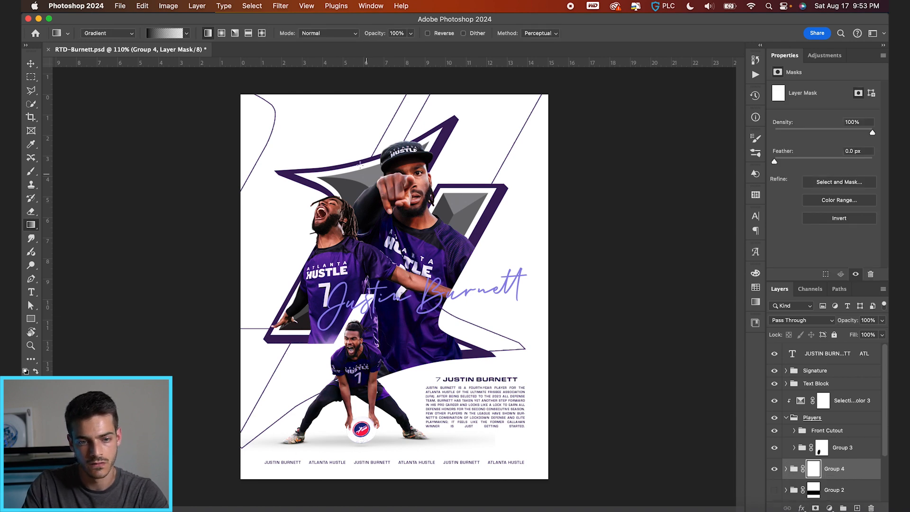
# Try diagonal black-to-white gradients on Group 4's mask to fade the background outlines, and undo both.
pyautogui.moveTo(328, 135); pyautogui.dragTo(472, 450)
pyautogui.press('super+z')
pyautogui.moveTo(430, 357); pyautogui.dragTo(317, 47)
pyautogui.press('super+z')
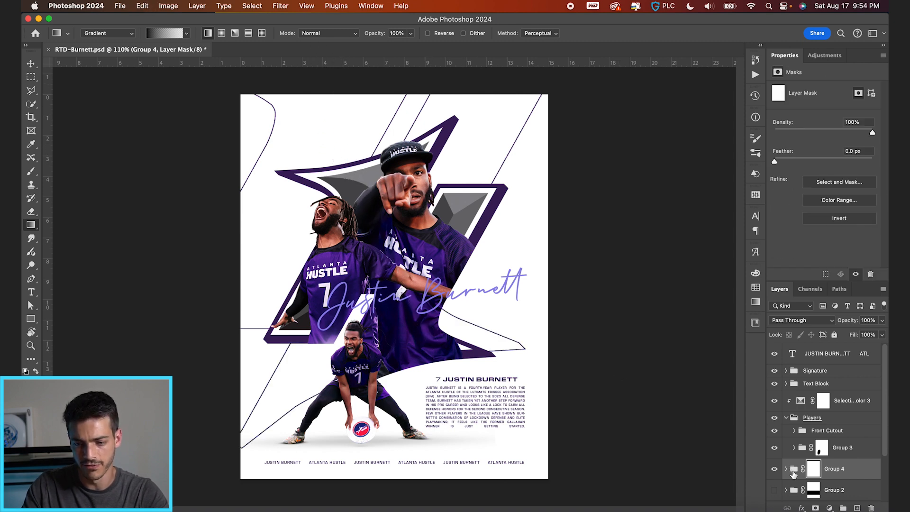
# Delete Group 4, undo the deletion, and hide the group with the background outlines instead.
pyautogui.press('BackSpace')
pyautogui.press('v')
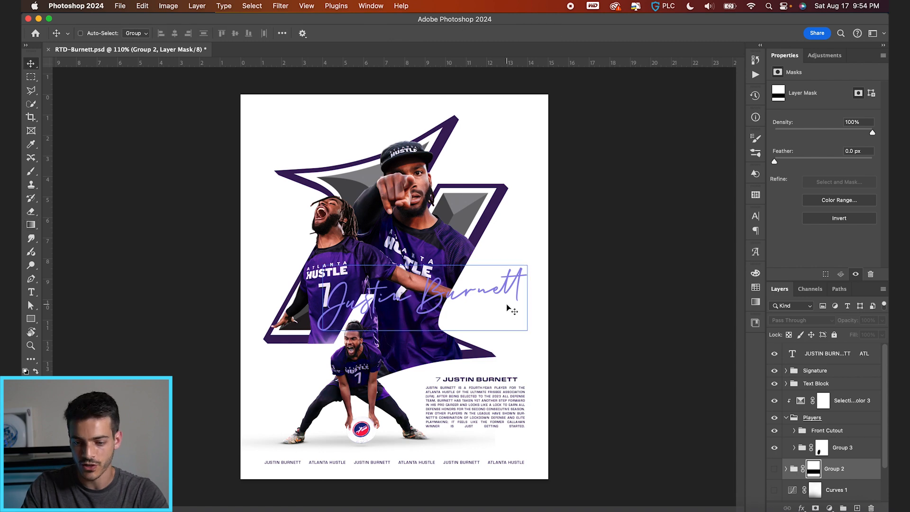
pyautogui.press('super+z')
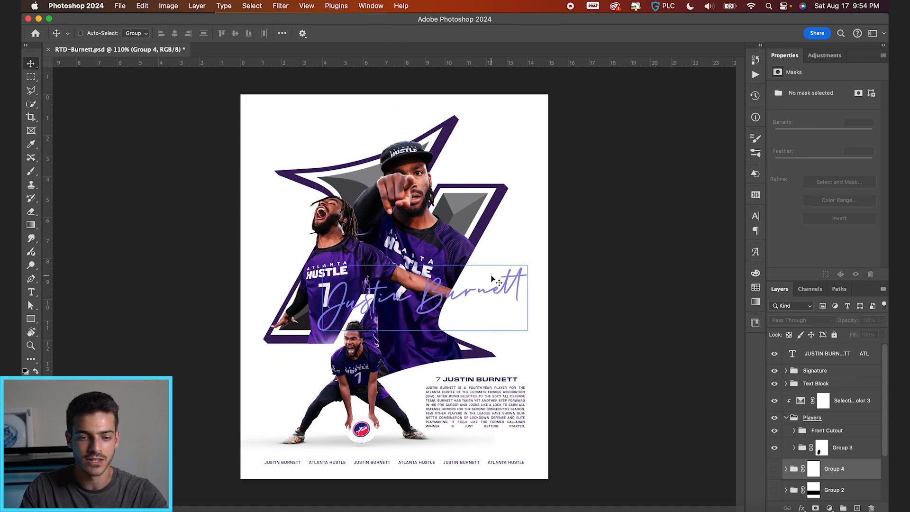
pyautogui.press('super+minus')
pyautogui.scroll(1, 500, 300)
pyautogui.scroll(-1, 500, 299)
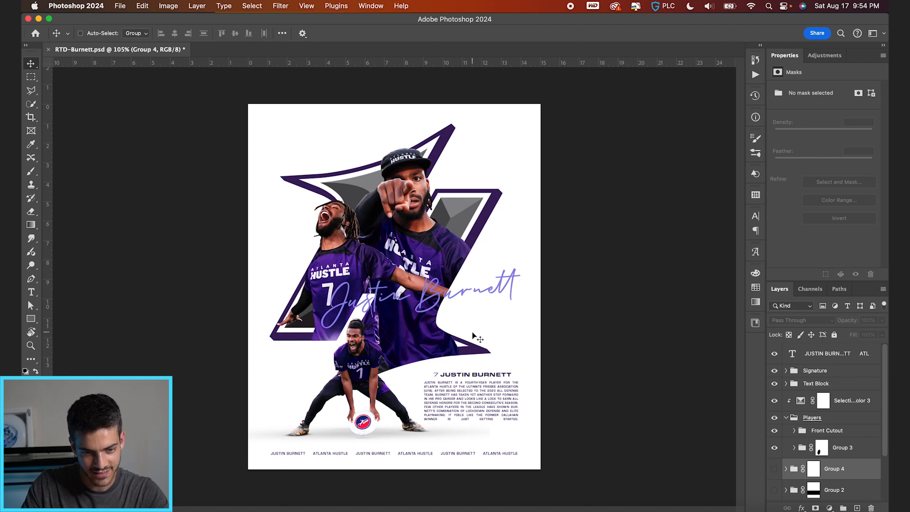
pyautogui.scroll(2, 472, 338)
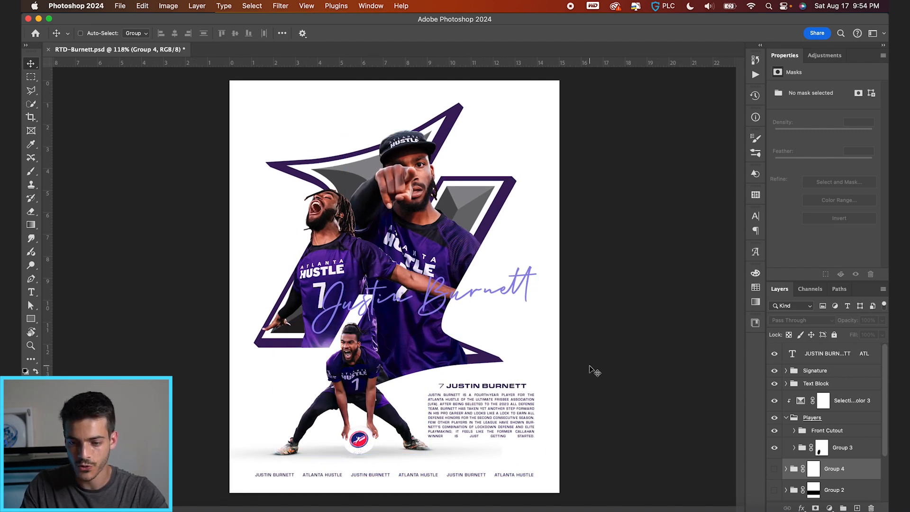
# Add a Curves adjustment clipped to the Players group with input 137 and output 185, and invert its mask for brushing.
pyautogui.click(803, 432)
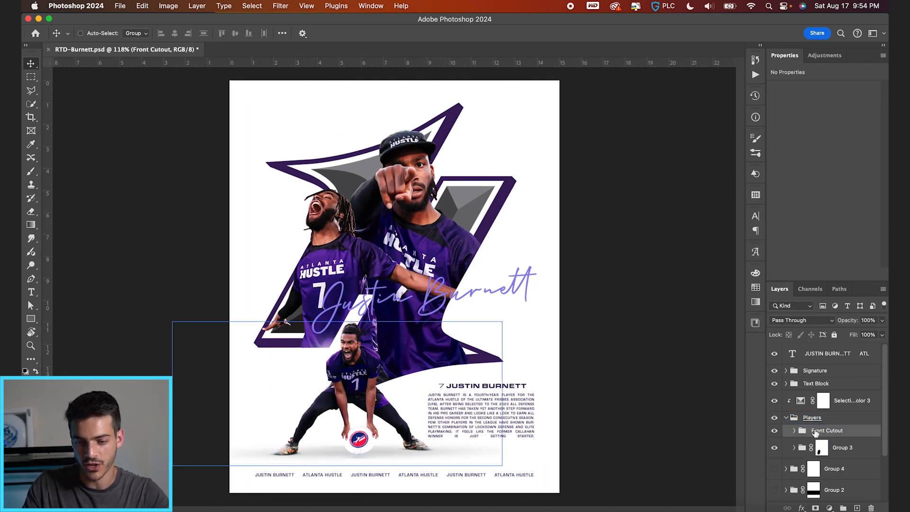
pyautogui.click(786, 419)
pyautogui.click(829, 508)
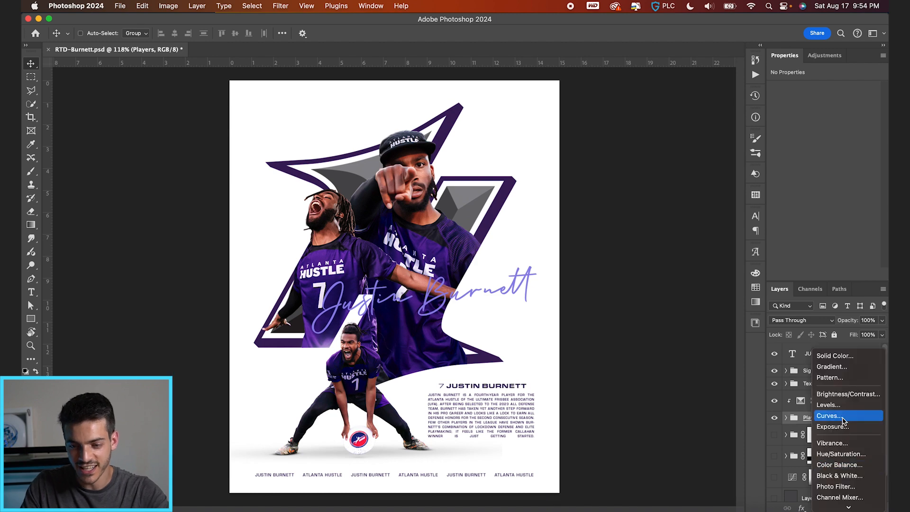
pyautogui.click(829, 416)
pyautogui.moveTo(829, 157); pyautogui.dragTo(837, 135)
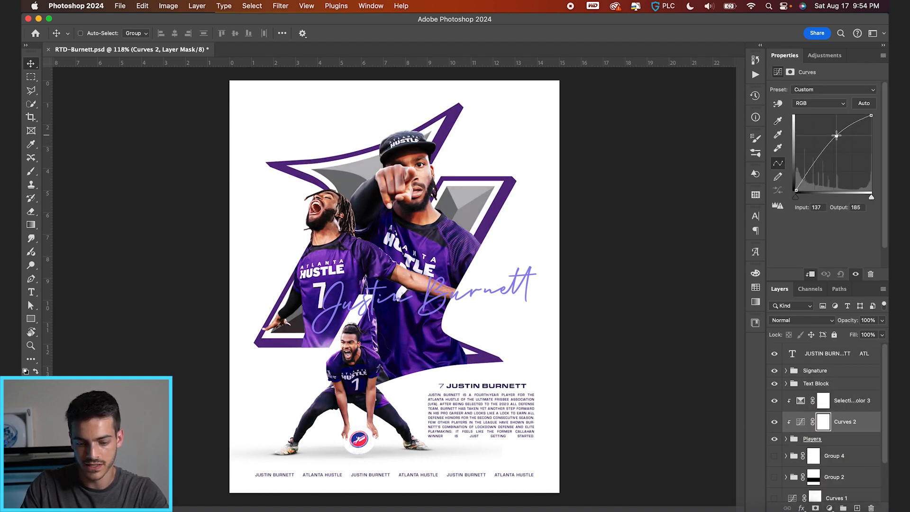
pyautogui.hotkey('ctrl', 'i')
pyautogui.press('b')
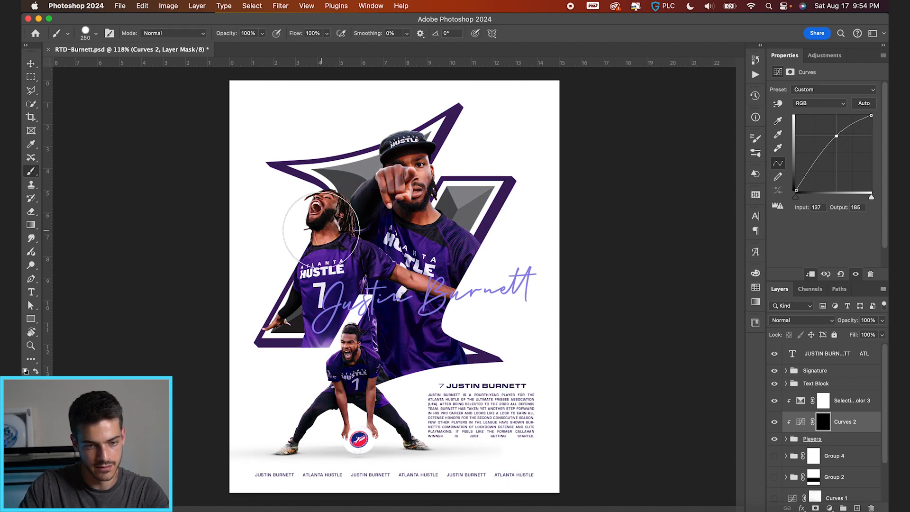
# Paint white on the Curves 2 mask with a soft 250–300 px brush over the players' faces, jerseys and lower figure to brighten them.
pyautogui.click(300, 237)
pyautogui.press('super+z')
pyautogui.keyDown('ctrl'); pyautogui.keyDown('alt'); pyautogui.moveTo(329, 289); pyautogui.dragTo(327, 240); pyautogui.keyUp('alt'); pyautogui.keyUp('ctrl')
pyautogui.moveTo(326, 210)
pyautogui.mouseDown()
pyautogui.moveTo(306, 250)
pyautogui.moveTo(298, 194)
pyautogui.moveTo(323, 197)
pyautogui.moveTo(306, 199)
pyautogui.mouseUp()
pyautogui.moveTo(432, 182)
pyautogui.mouseDown()
pyautogui.moveTo(434, 170)
pyautogui.moveTo(453, 192)
pyautogui.moveTo(454, 219)
pyautogui.mouseUp()
pyautogui.moveTo(470, 280)
pyautogui.mouseDown()
pyautogui.moveTo(473, 260)
pyautogui.moveTo(476, 268)
pyautogui.mouseUp()
pyautogui.press(']')
pyautogui.press(']')
pyautogui.moveTo(435, 325); pyautogui.dragTo(460, 371)
pyautogui.moveTo(338, 364); pyautogui.dragTo(346, 358)
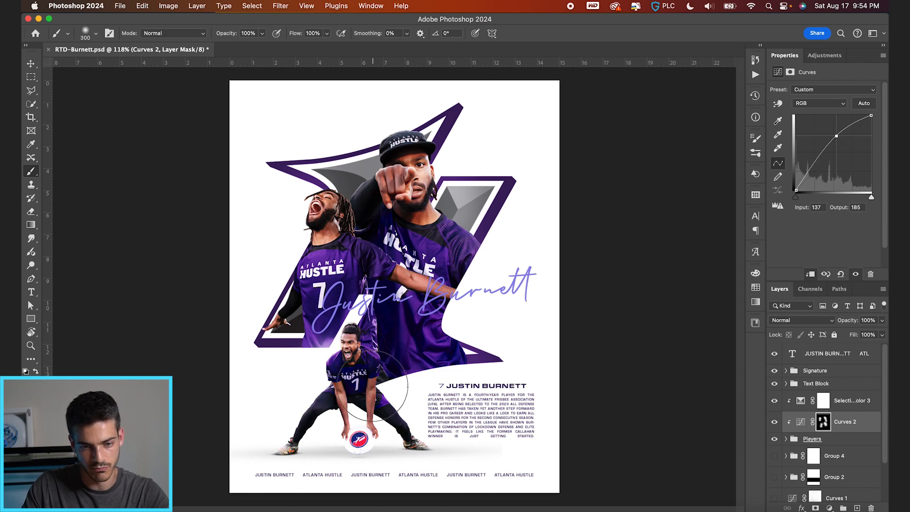
pyautogui.press('[')
pyautogui.press('[')
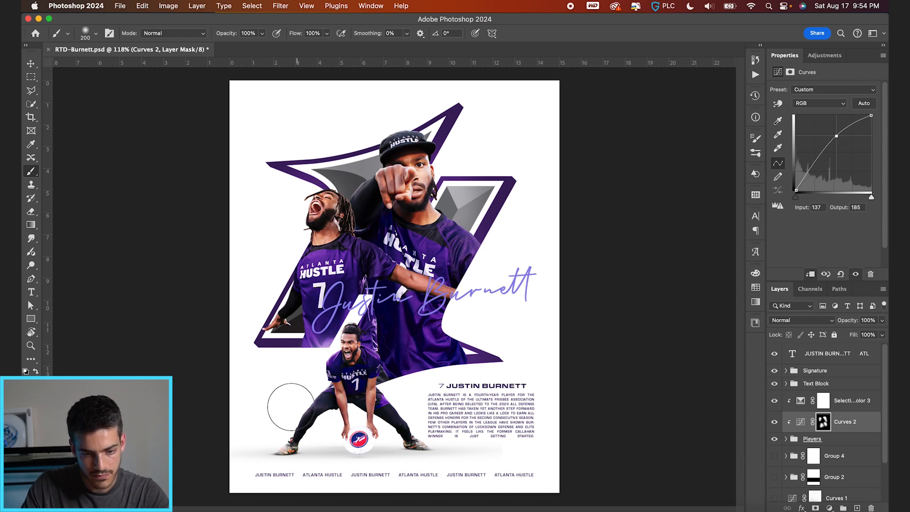
# Add an Inner Glow layer style to the burnett-cutout5 layer inside the Front Cutout group.
pyautogui.press('v')
pyautogui.scroll(1, 428, 381)
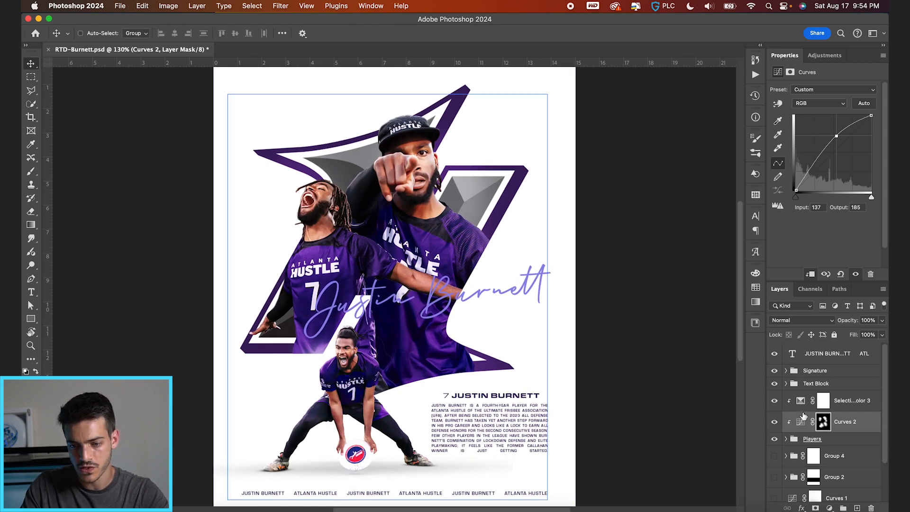
pyautogui.click(787, 438)
pyautogui.scroll(-2, 791, 438)
pyautogui.click(802, 428)
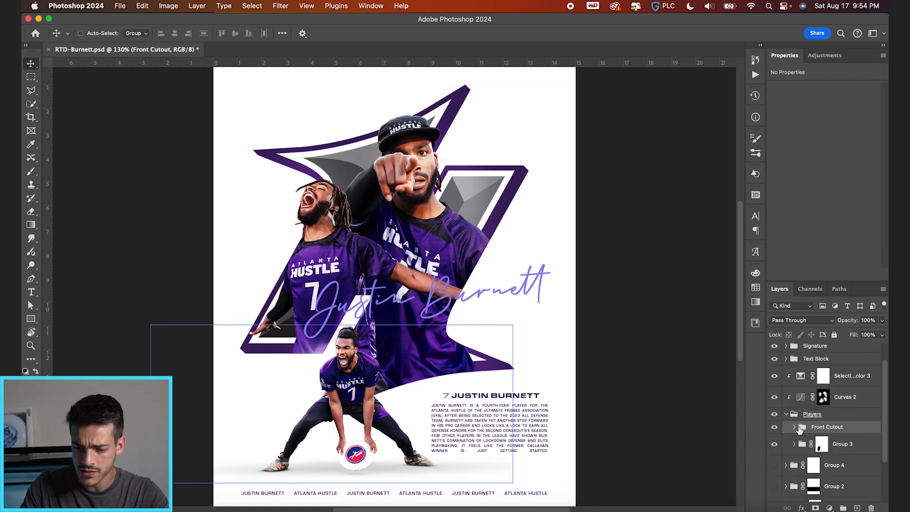
pyautogui.click(794, 428)
pyautogui.scroll(-3, 795, 430)
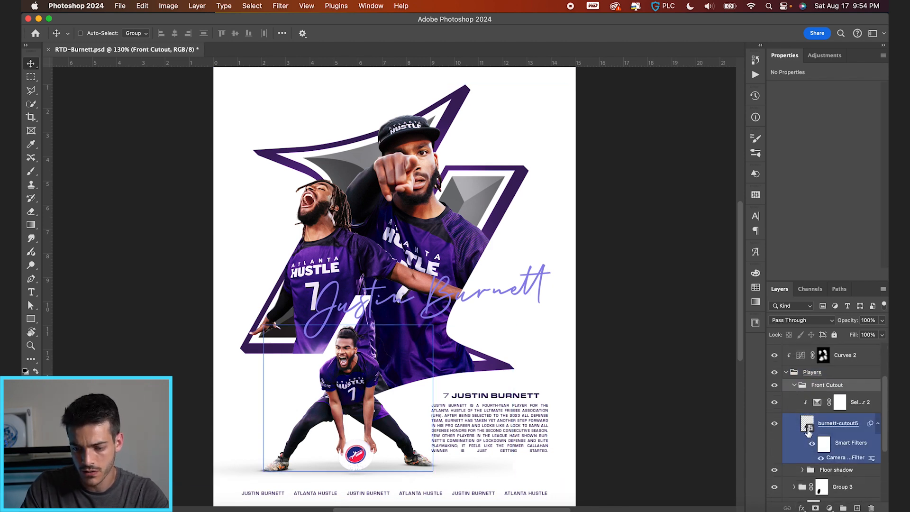
pyautogui.click(807, 427)
pyautogui.click(803, 508)
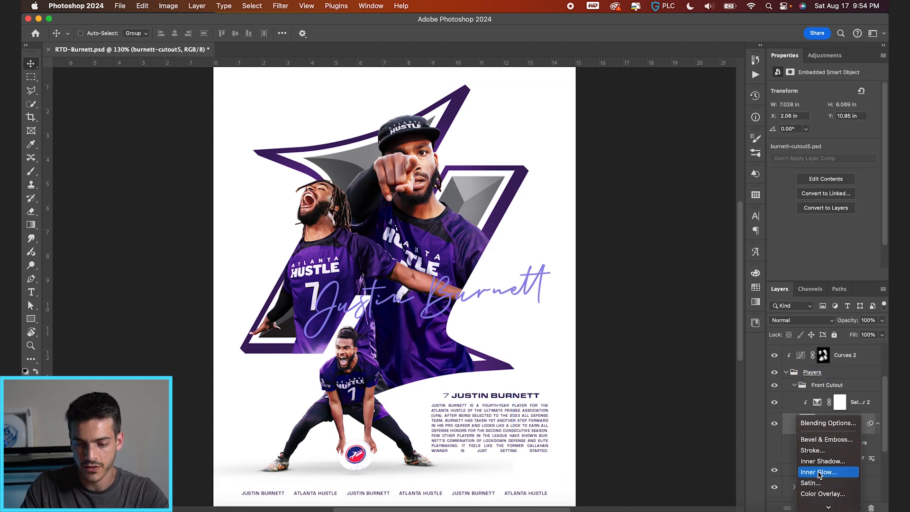
pyautogui.click(819, 472)
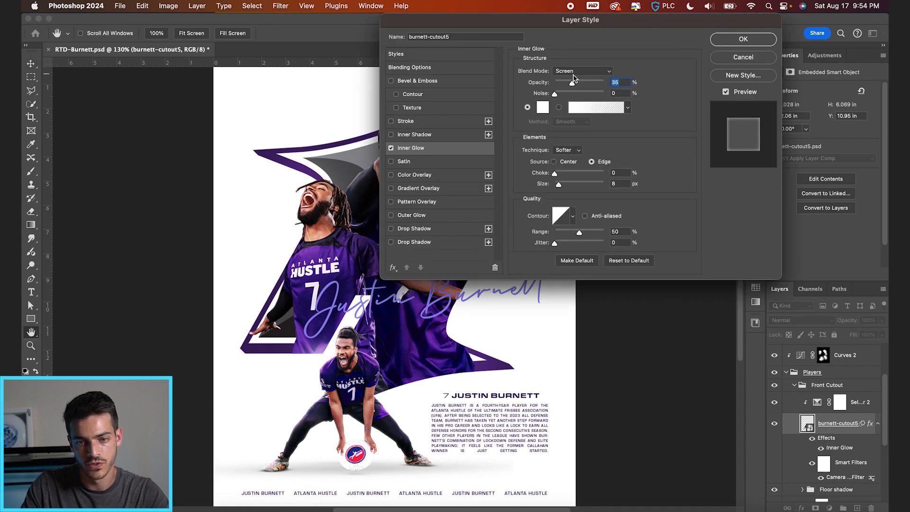
# Set the inner glow to Overlay blend mode with 59% opacity and a size of 13 px, and apply it.
pyautogui.click(573, 72)
pyautogui.click(571, 115)
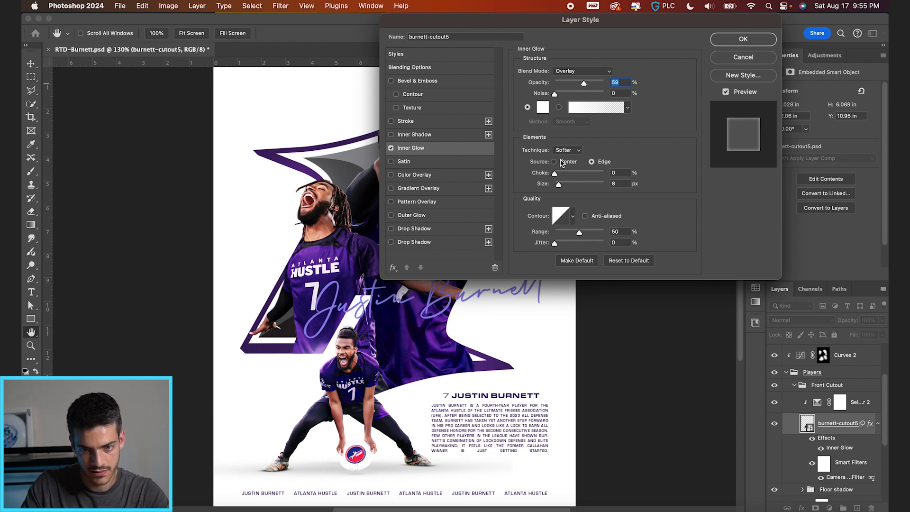
pyautogui.moveTo(562, 186); pyautogui.dragTo(559, 187)
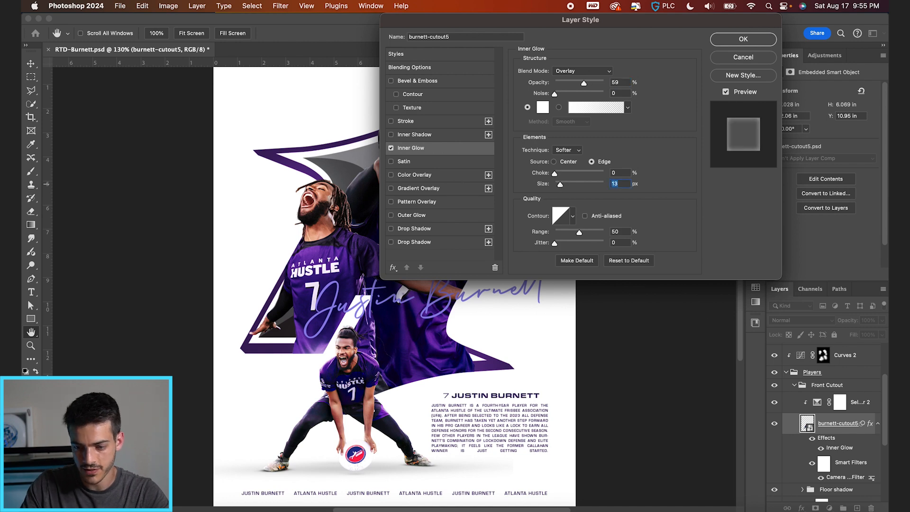
pyautogui.press('Return')
# Copy the Inner Glow effect to the burnett-cutout4 and burnett-cutout3 layers in Group 1.
pyautogui.scroll(-3, 808, 412)
pyautogui.scroll(-2, 796, 473)
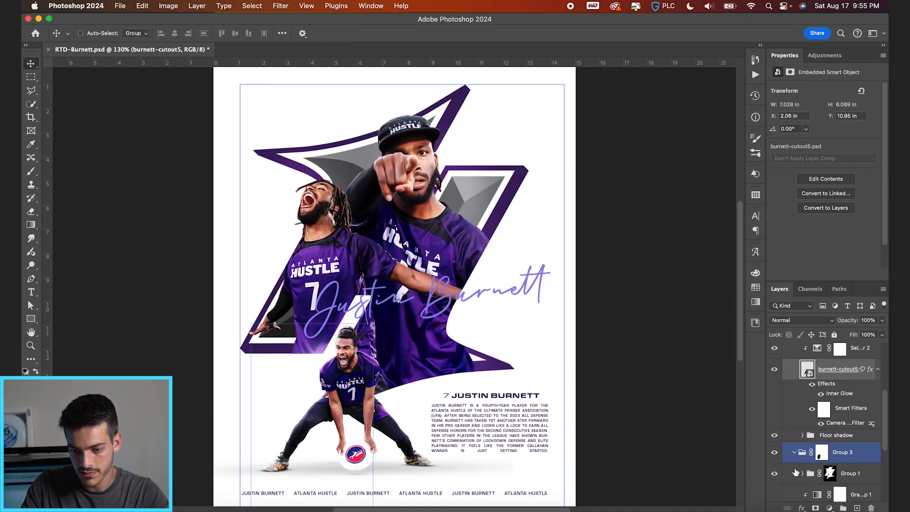
pyautogui.click(802, 474)
pyautogui.scroll(-1, 826, 384)
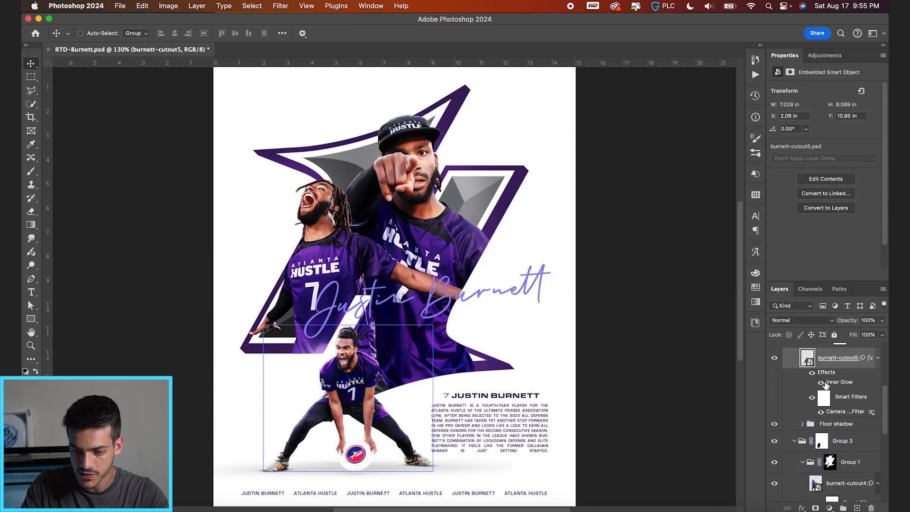
pyautogui.click(814, 483)
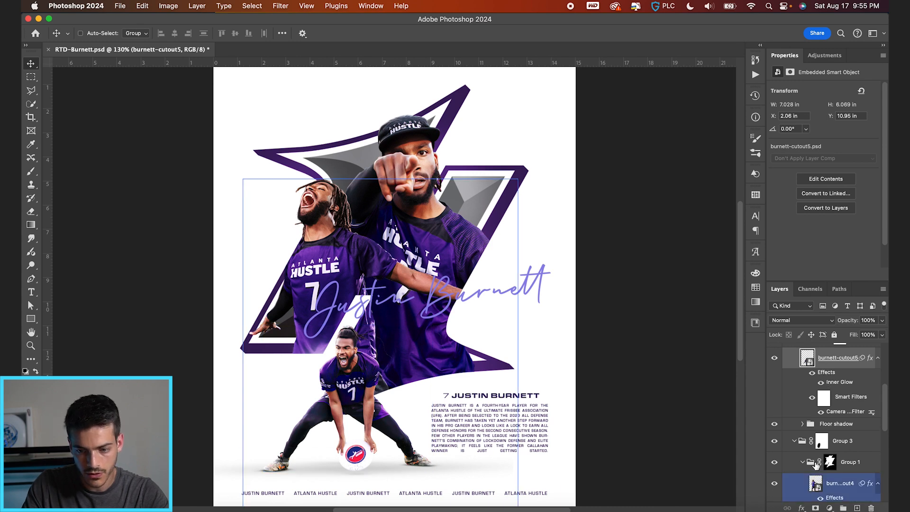
pyautogui.scroll(-3, 835, 426)
pyautogui.scroll(1, 839, 403)
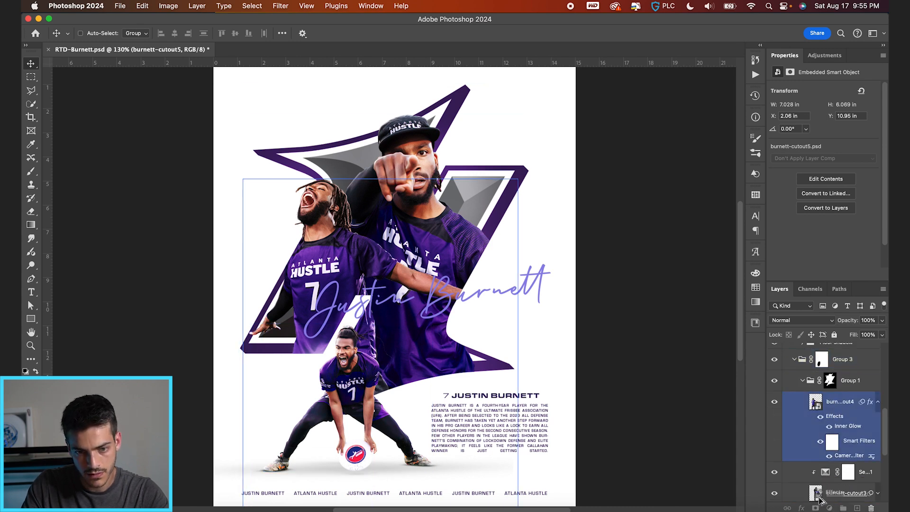
pyautogui.moveTo(819, 497); pyautogui.dragTo(820, 495)
pyautogui.scroll(-3, 560, 298)
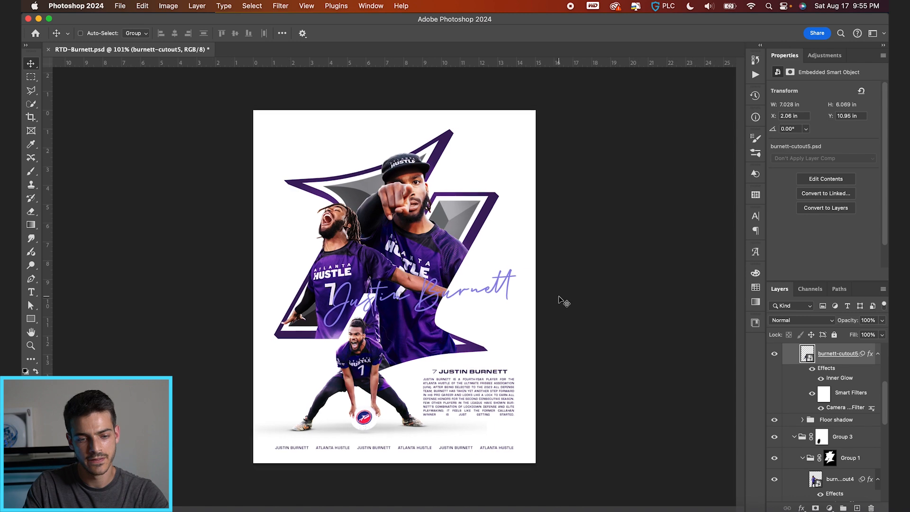
# Collapse the Players group, unlock the white Background layer and add a Gradient Overlay style to it.
pyautogui.scroll(5, 793, 375)
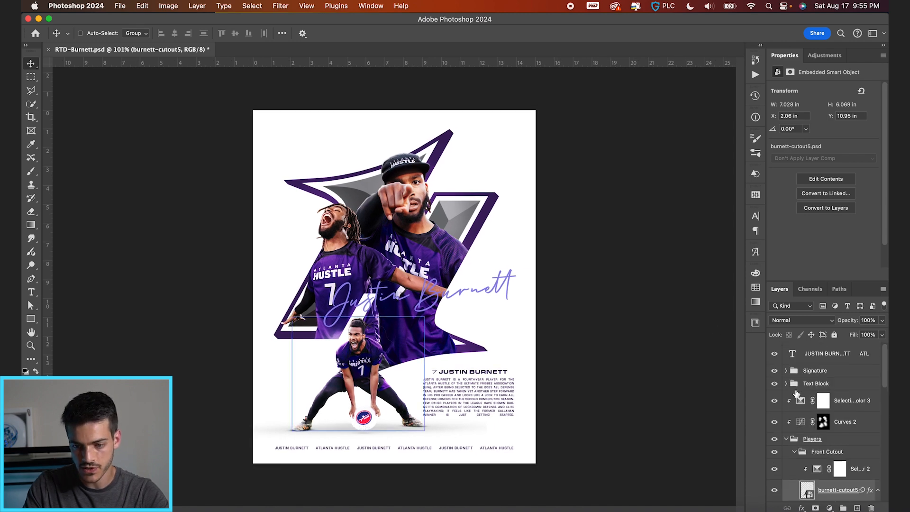
pyautogui.click(786, 439)
pyautogui.scroll(-3, 806, 427)
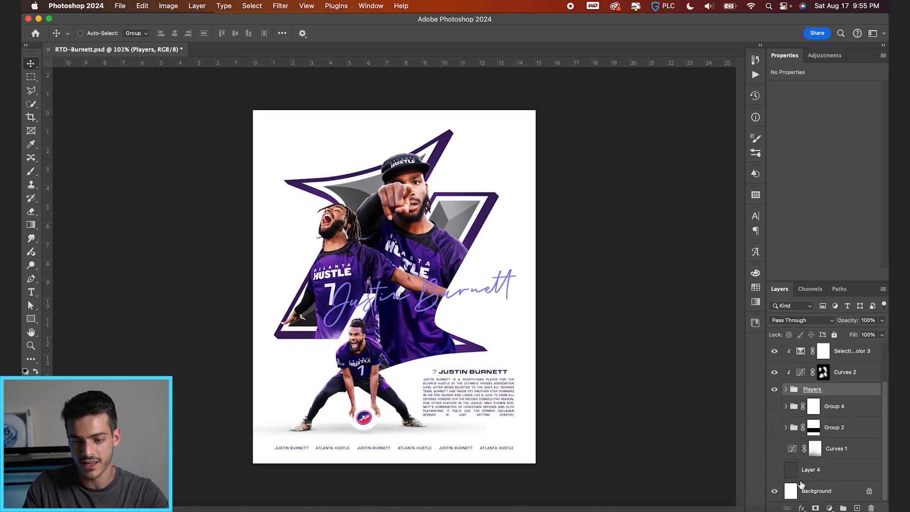
pyautogui.click(792, 497)
pyautogui.click(869, 492)
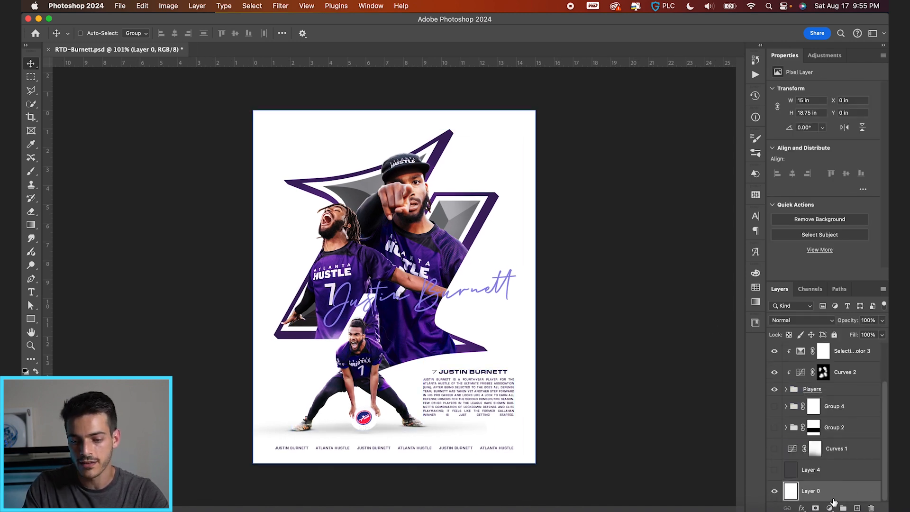
pyautogui.click(802, 508)
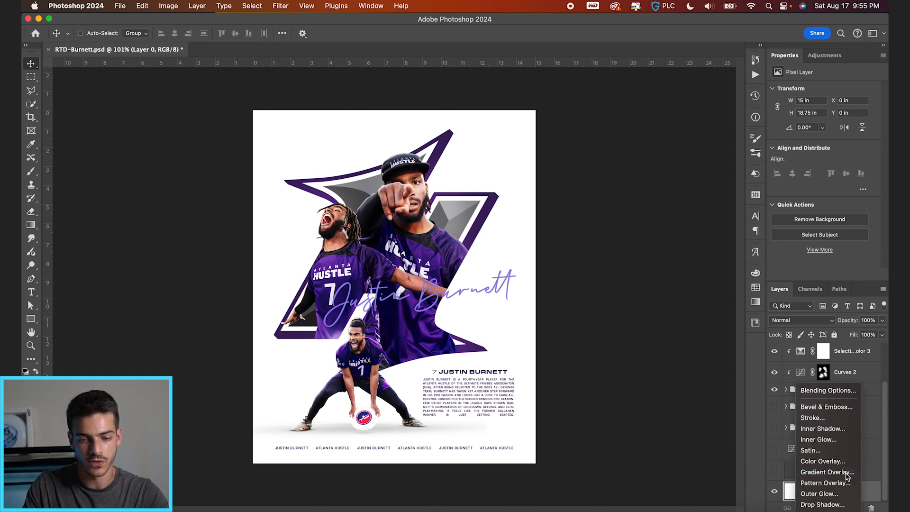
pyautogui.click(848, 482)
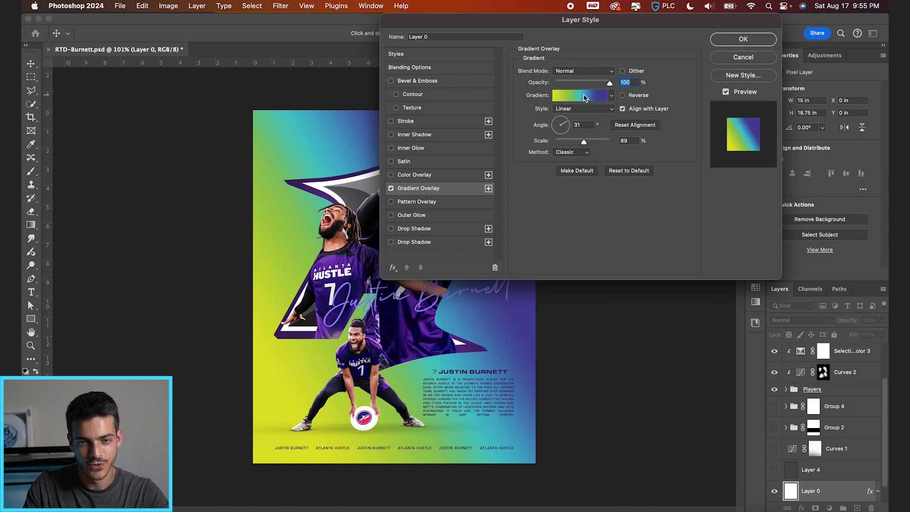
pyautogui.moveTo(561, 23); pyautogui.dragTo(659, 23)
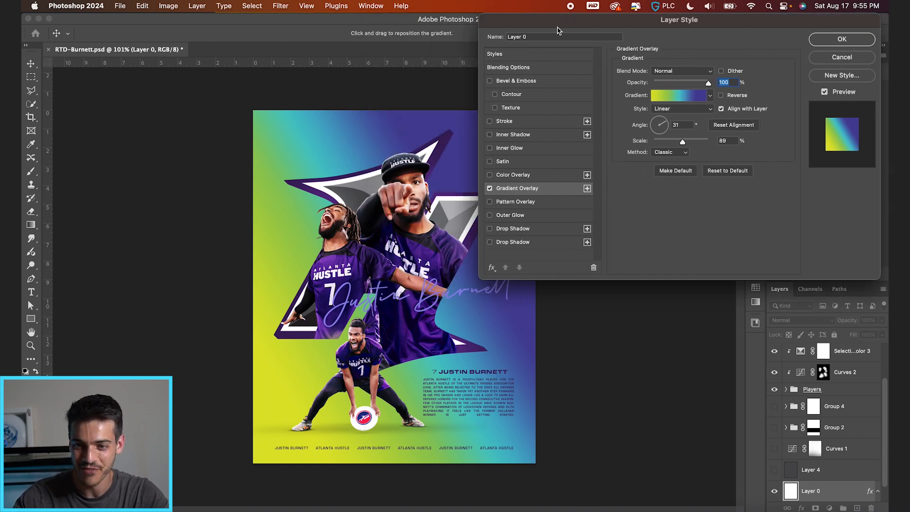
pyautogui.moveTo(561, 25); pyautogui.dragTo(570, 25)
# Change the overlay gradient to the Black, White preset with its black stop recolored to grey #929292.
pyautogui.click(673, 99)
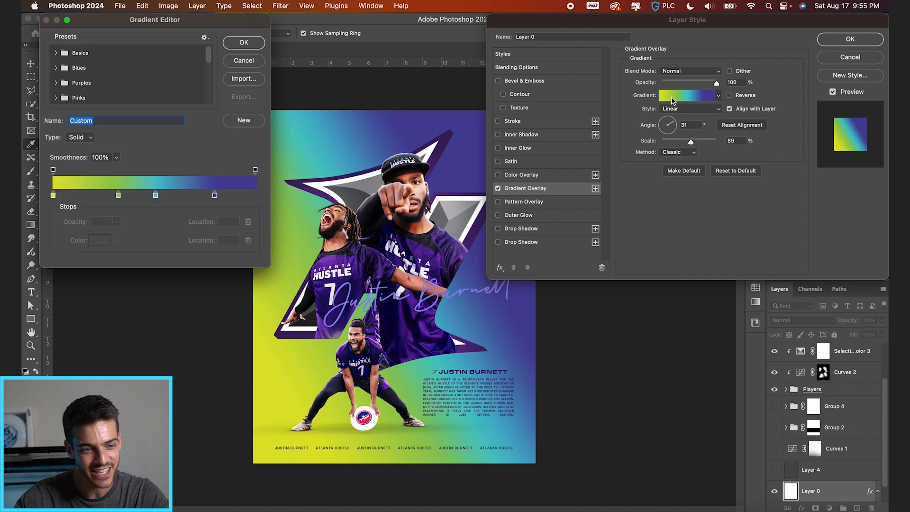
pyautogui.click(56, 53)
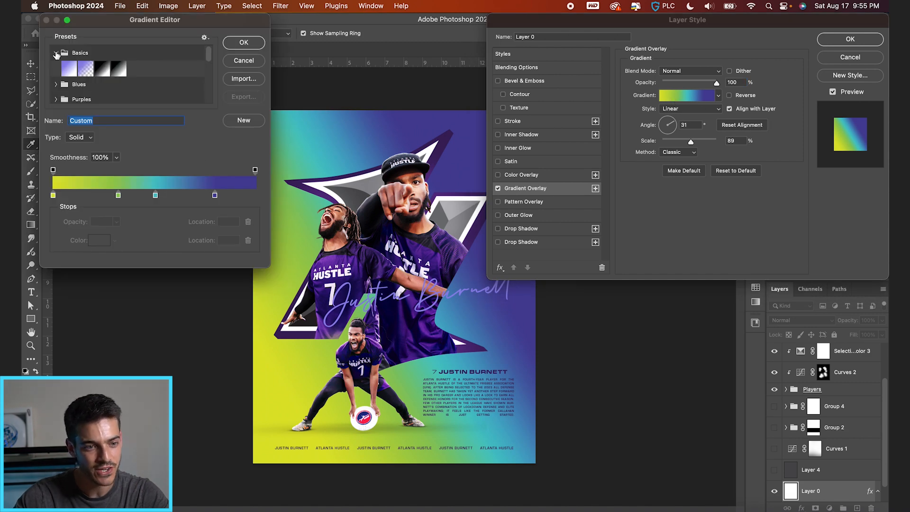
pyautogui.click(102, 70)
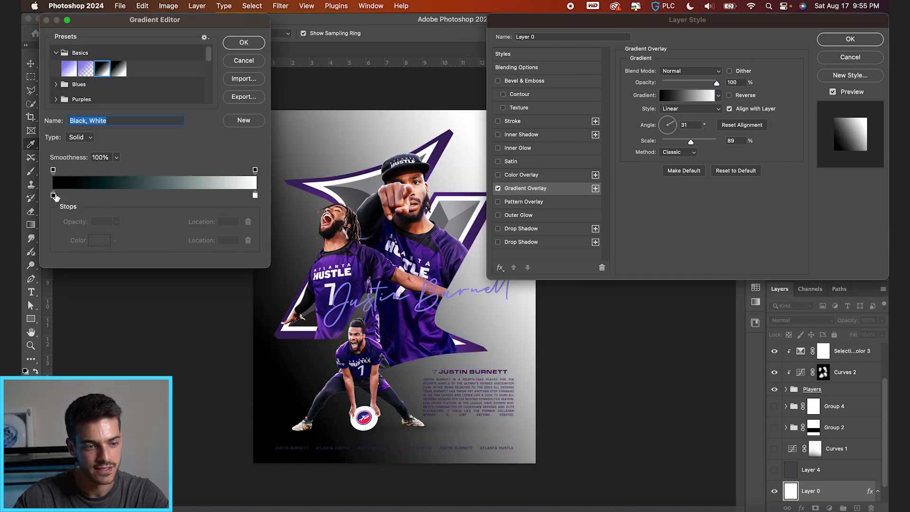
pyautogui.doubleClick(53, 196)
pyautogui.moveTo(317, 441)
pyautogui.mouseDown()
pyautogui.moveTo(260, 434)
pyautogui.moveTo(300, 415)
pyautogui.mouseUp()
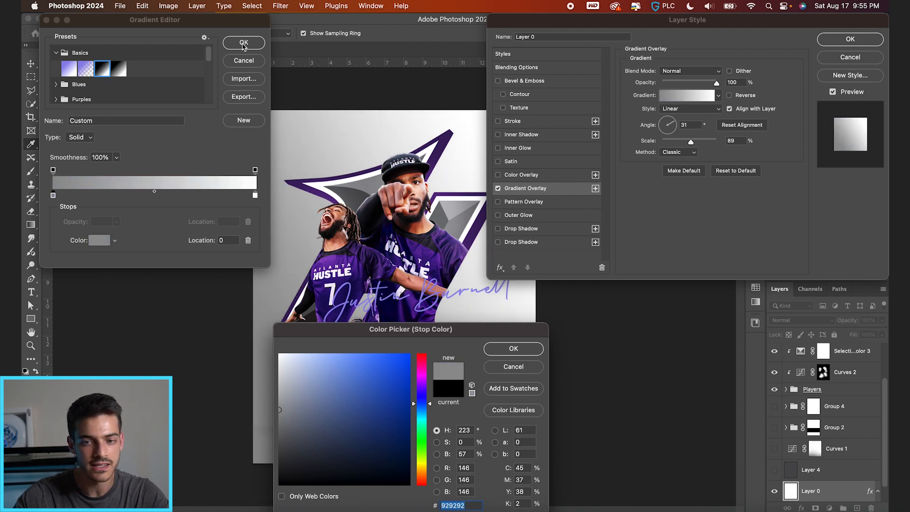
pyautogui.press('Return')
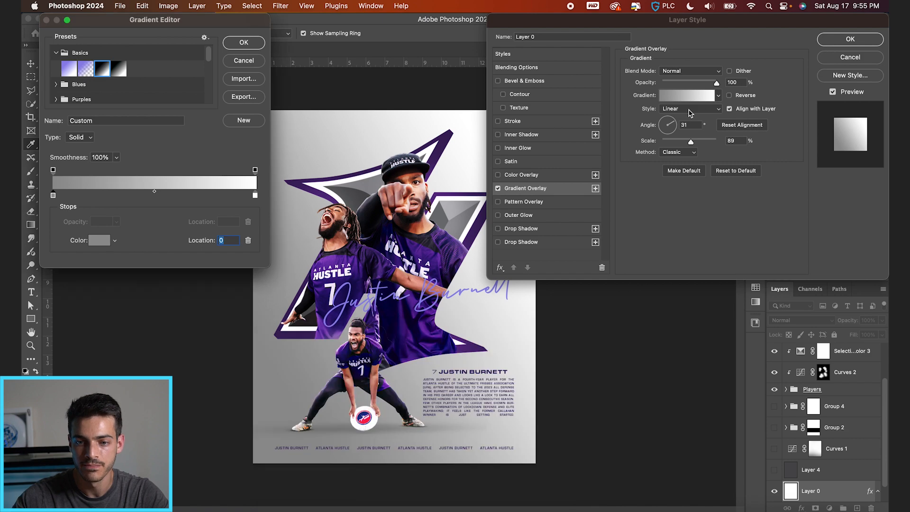
pyautogui.press('Return')
# Make the gradient overlay Radial and reversed with a scale of 150%, and apply the layer style.
pyautogui.click(689, 109)
pyautogui.click(689, 121)
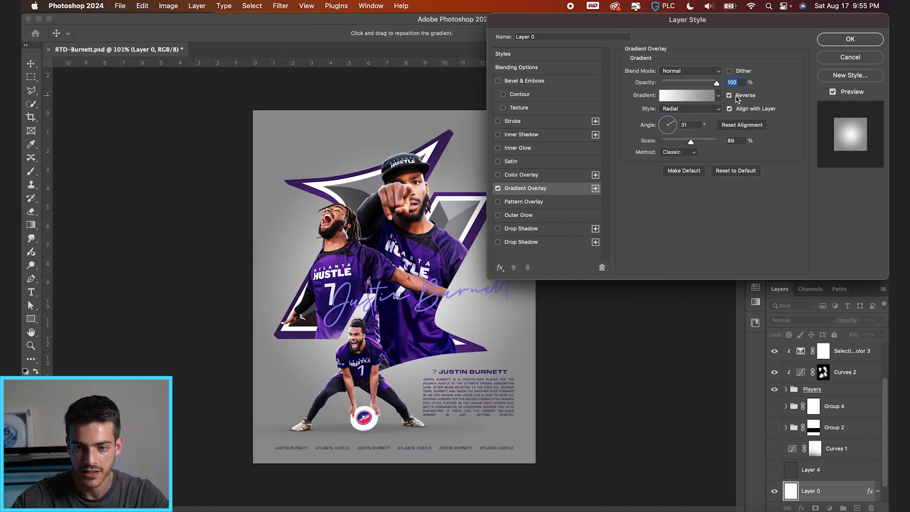
pyautogui.moveTo(693, 143); pyautogui.dragTo(727, 148)
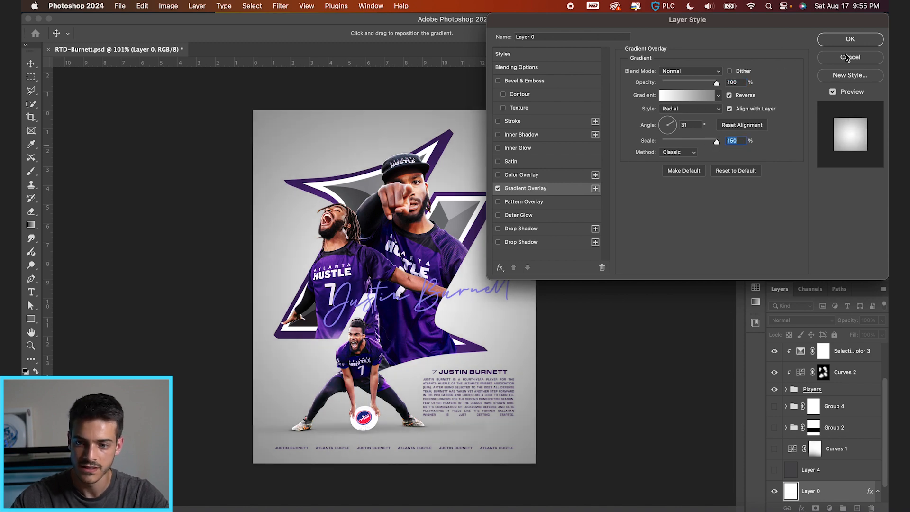
pyautogui.click(851, 40)
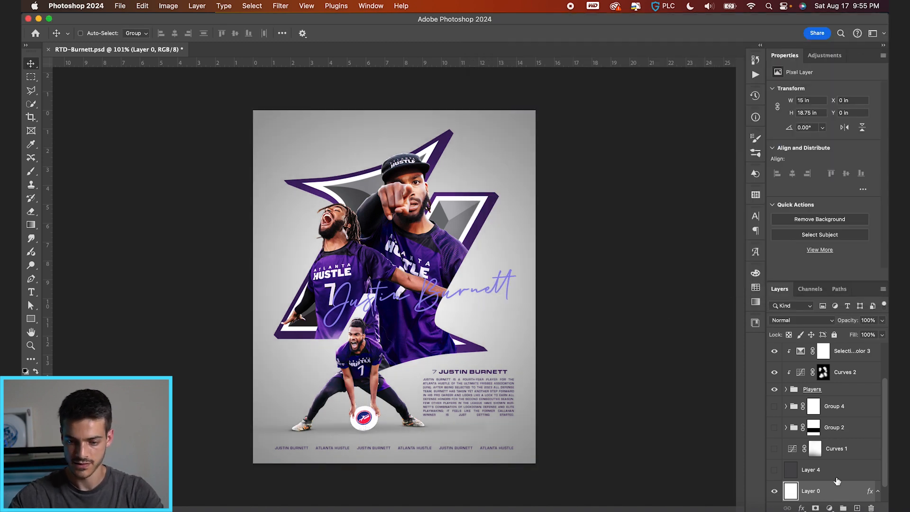
# Place dotsbackground.jpg from the Textures HD folder in Finder above the footer text layer, scaled to about 543% to cover the poster.
pyautogui.scroll(2, 824, 427)
pyautogui.click(792, 361)
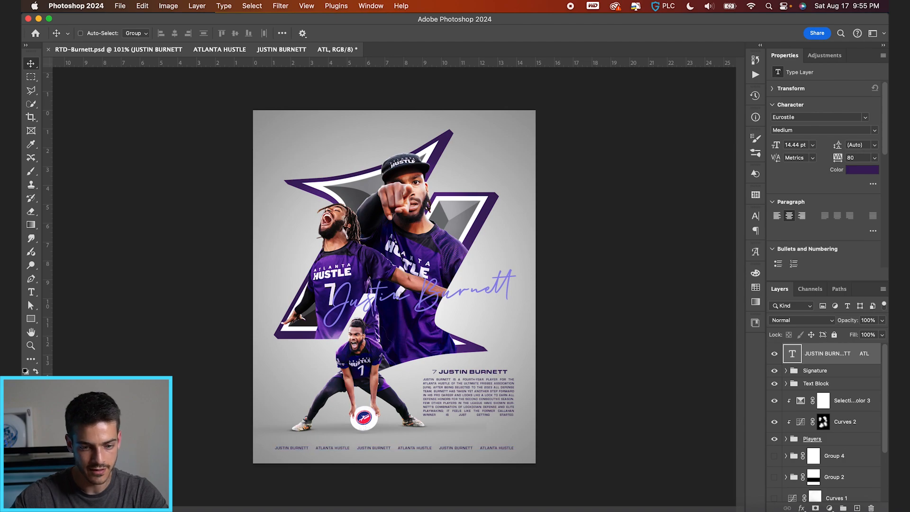
pyautogui.press('super+Tab')
pyautogui.click(554, 98)
pyautogui.press('Down')
pyautogui.press('Up')
pyautogui.press('space')
pyautogui.press('space')
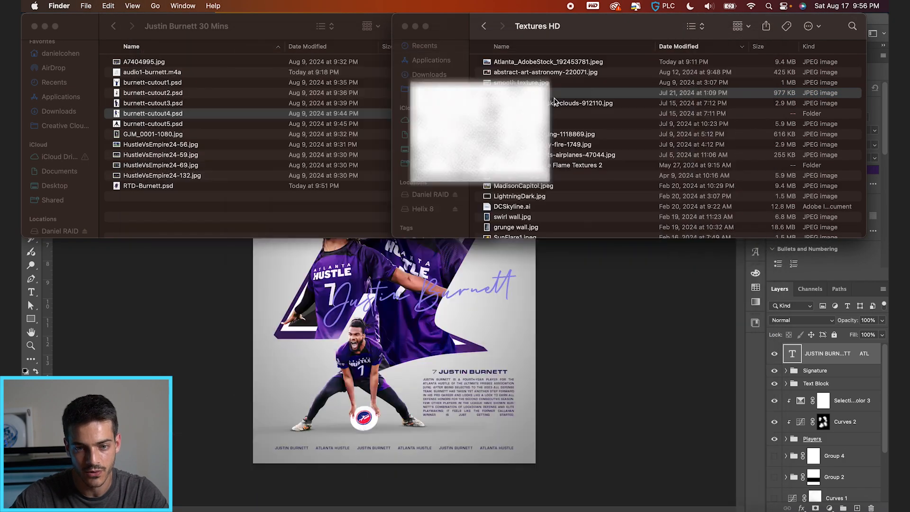
pyautogui.click(424, 411)
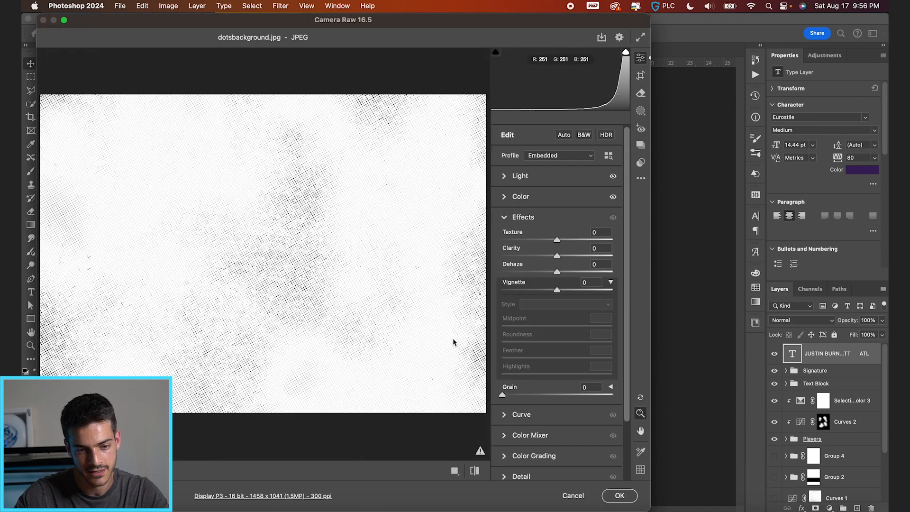
pyautogui.press('Return')
pyautogui.moveTo(444, 262); pyautogui.dragTo(650, 118)
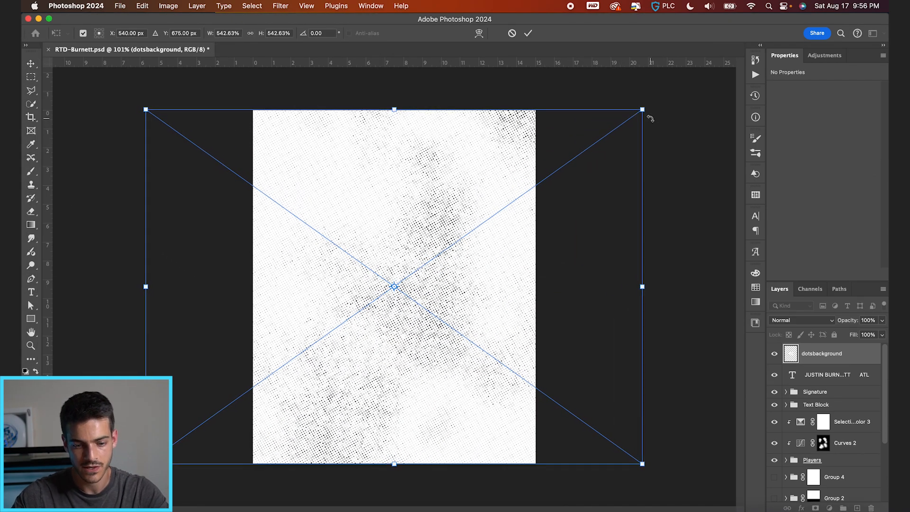
pyautogui.press('Return')
# Set the dotsbackground layer to Multiply blend mode at 20% opacity.
pyautogui.click(806, 320)
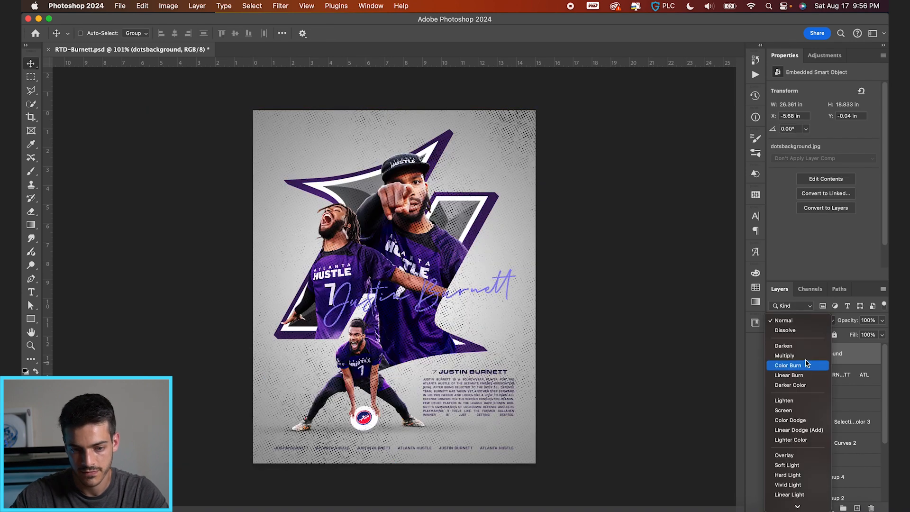
pyautogui.click(802, 356)
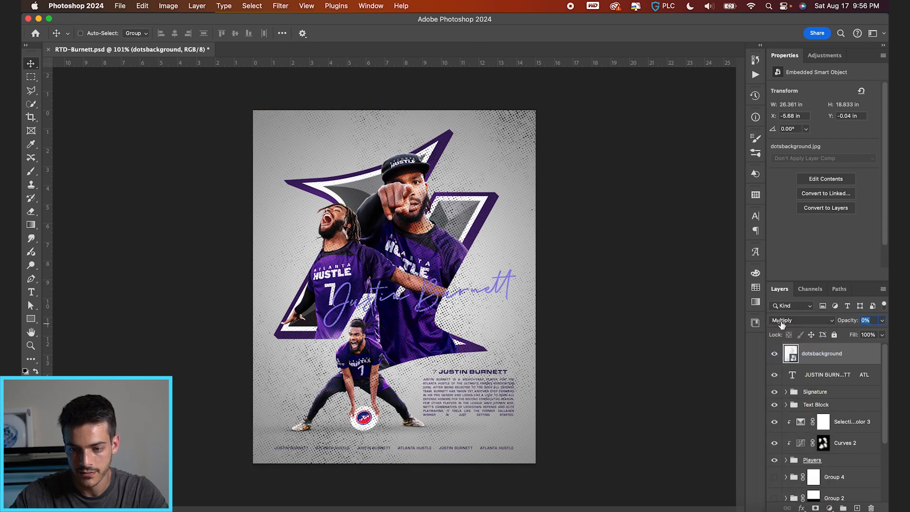
pyautogui.moveTo(782, 324); pyautogui.dragTo(783, 321)
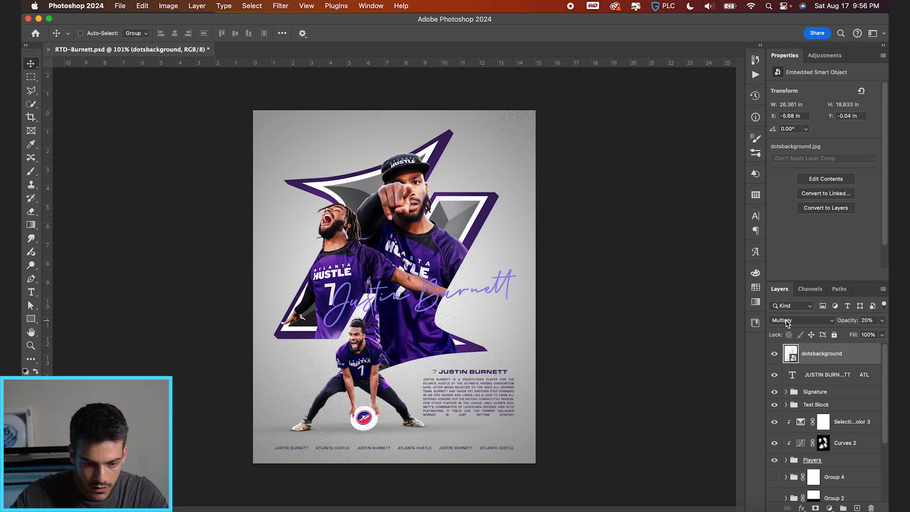
# Add a layer mask to the dotsbackground layer and fade out its lower part with a vertical linear gradient.
pyautogui.scroll(4, 505, 324)
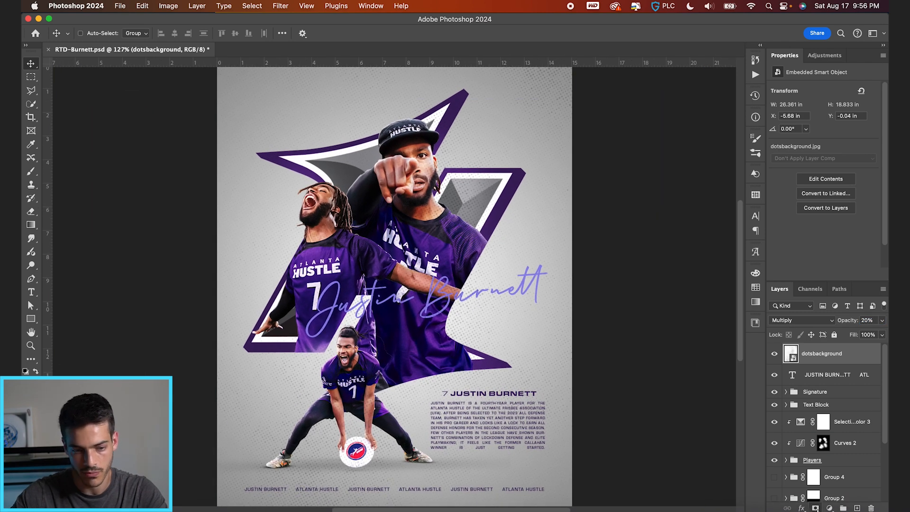
pyautogui.click(816, 508)
pyautogui.press('g')
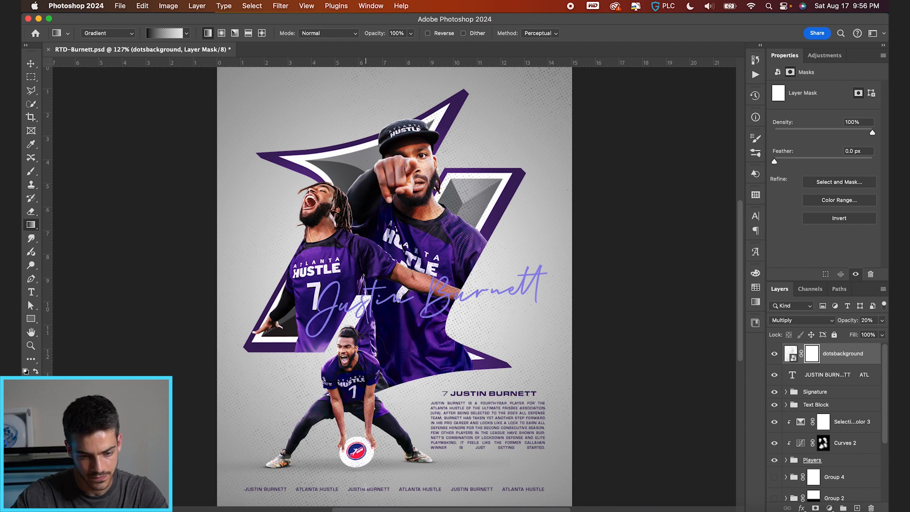
pyautogui.moveTo(364, 475); pyautogui.dragTo(364, 332)
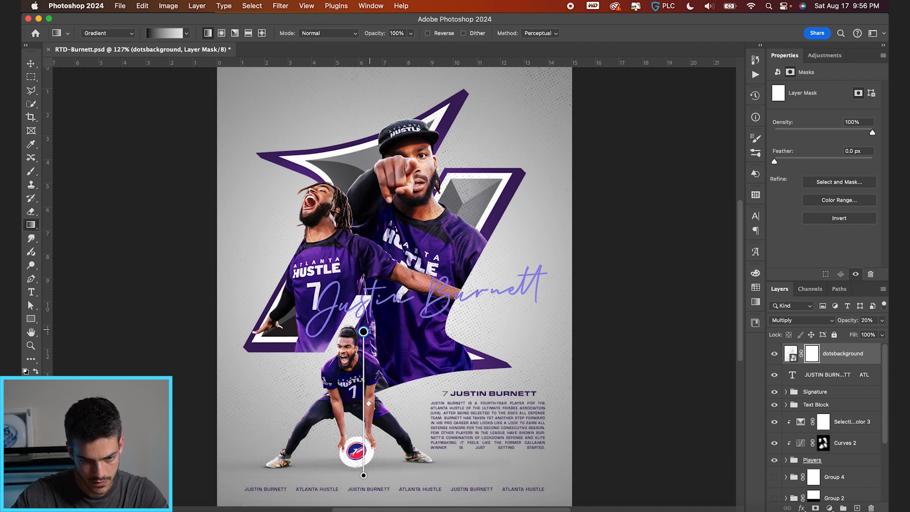
pyautogui.press('v')
pyautogui.moveTo(827, 357)
pyautogui.mouseDown()
pyautogui.moveTo(826, 371)
pyautogui.moveTo(808, 368)
pyautogui.moveTo(808, 449)
pyautogui.moveTo(810, 356)
pyautogui.mouseUp()
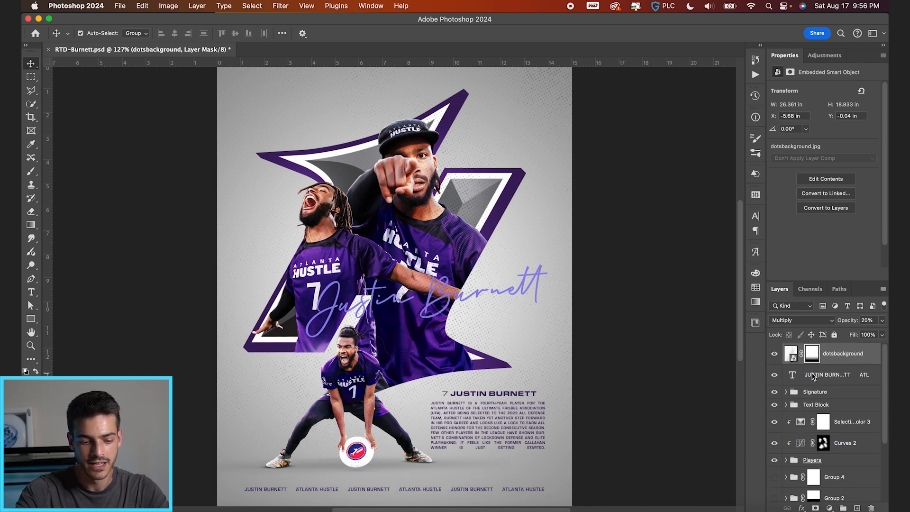
# Stamp all visible layers onto a new top layer and convert it for smart filters.
pyautogui.press('super+alt+shift+n')
pyautogui.press('super+alt+shift+e')
pyautogui.press('super+minus')
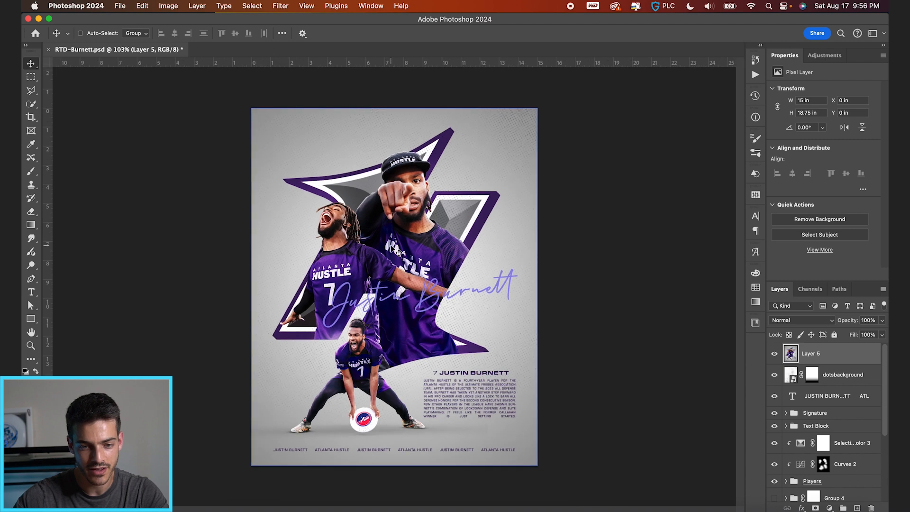
pyautogui.click(281, 6)
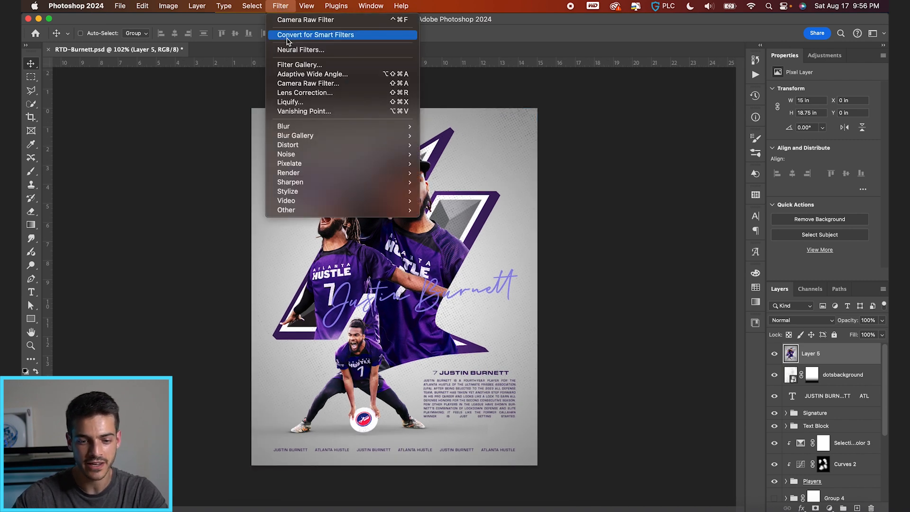
pyautogui.click(288, 36)
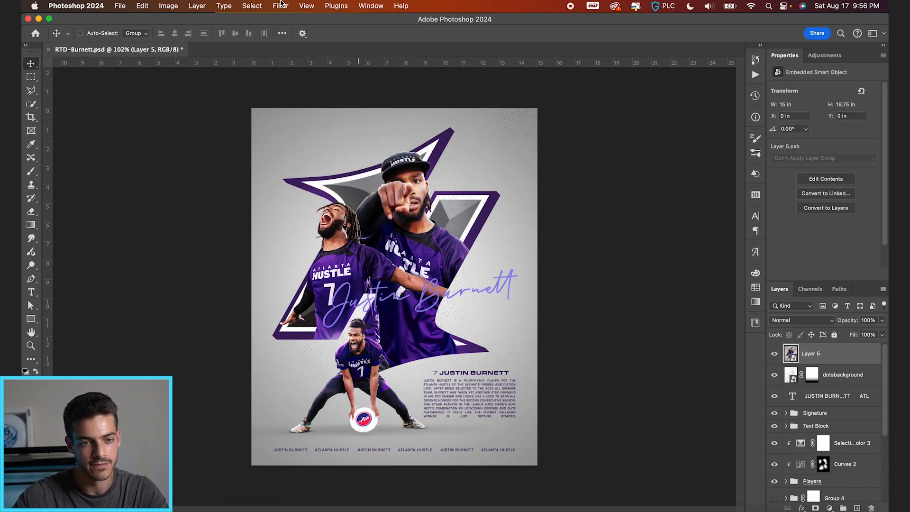
# In Camera Raw, set the merged layer's exposure to +0.45, contrast +10, highlights -11, shadows +8 and whites +8.
pyautogui.click(280, 5)
pyautogui.click(300, 18)
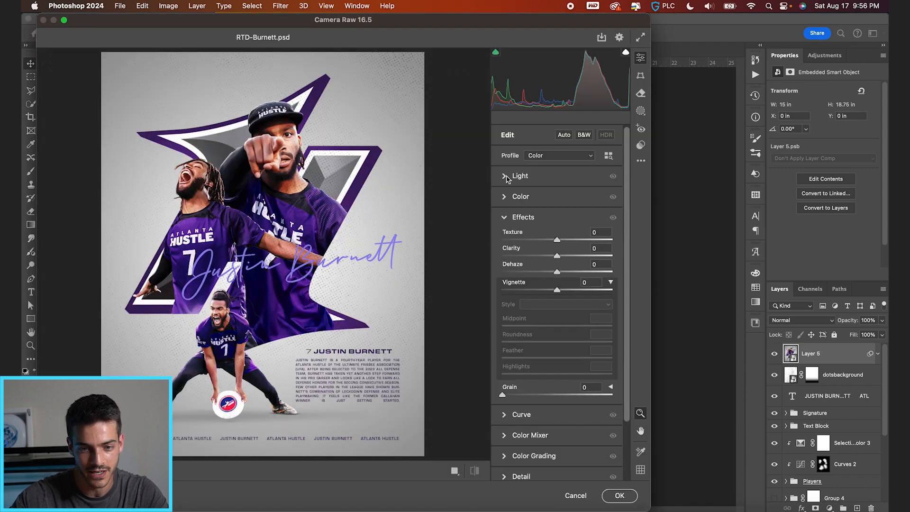
pyautogui.click(506, 178)
pyautogui.moveTo(566, 202); pyautogui.dragTo(564, 250)
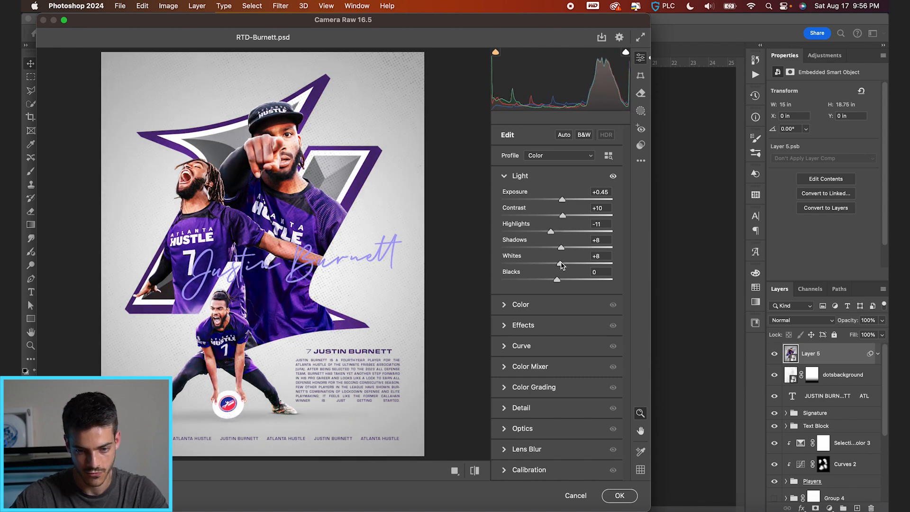
# Set Camera Raw texture to +6, clarity to +7 and vignette to -21, and apply the filter.
pyautogui.click(506, 326)
pyautogui.moveTo(557, 240); pyautogui.dragTo(561, 256)
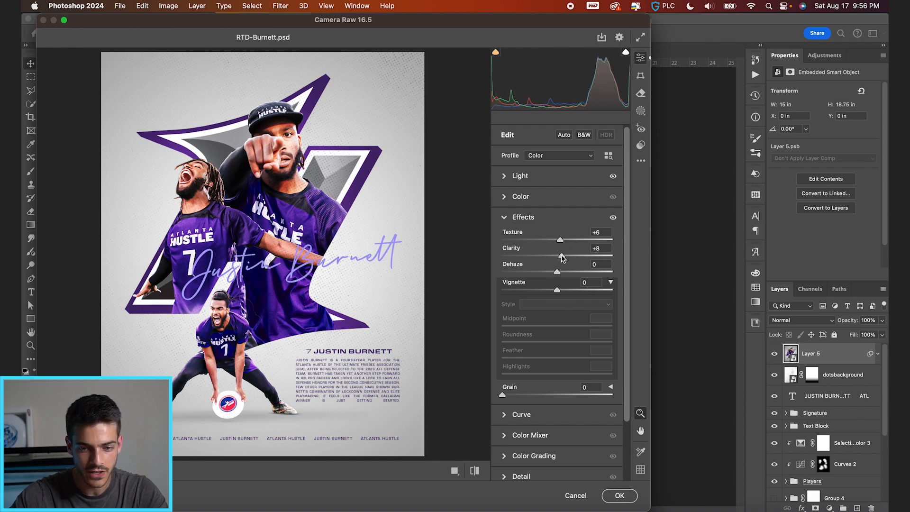
pyautogui.moveTo(559, 289); pyautogui.dragTo(547, 293)
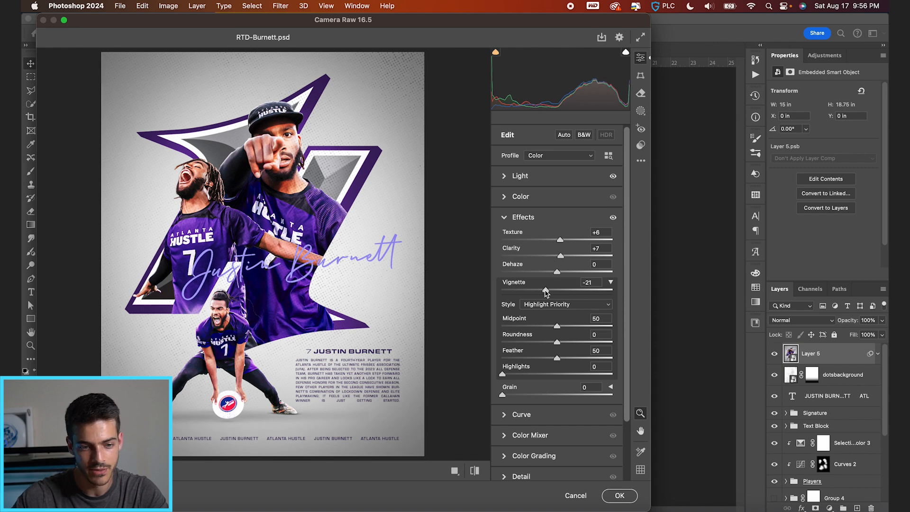
pyautogui.scroll(-2, 543, 357)
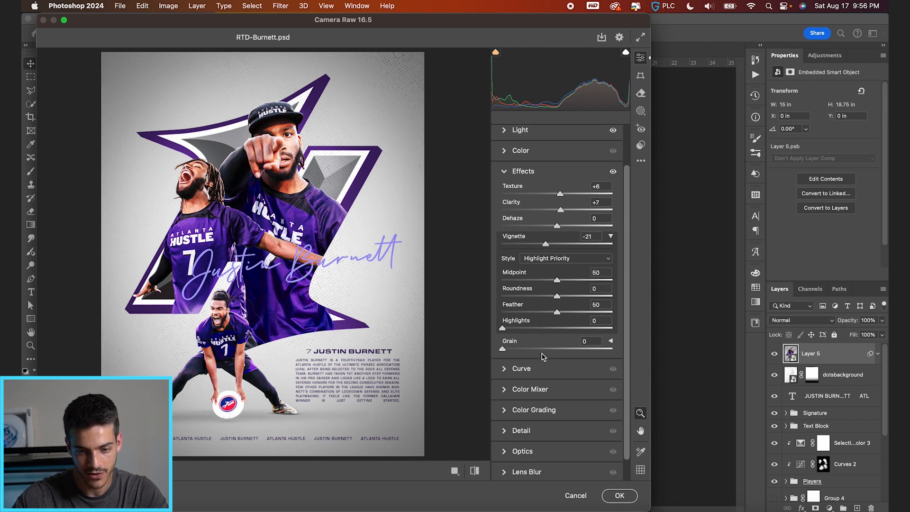
pyautogui.click(619, 495)
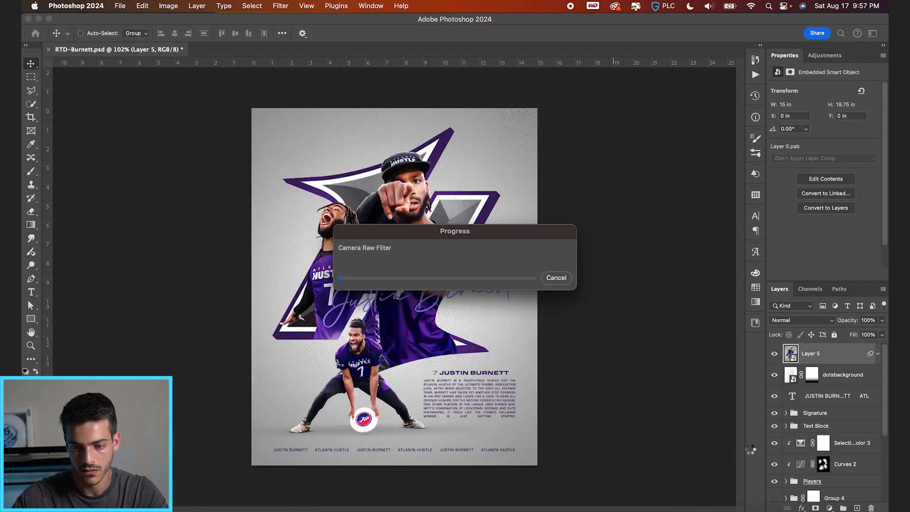
# Hide the merged layer and move the dotsbackground layer down to just above Layer 0.
pyautogui.moveTo(786, 348); pyautogui.dragTo(806, 460)
pyautogui.scroll(2, 450, 304)
pyautogui.scroll(-1, 451, 303)
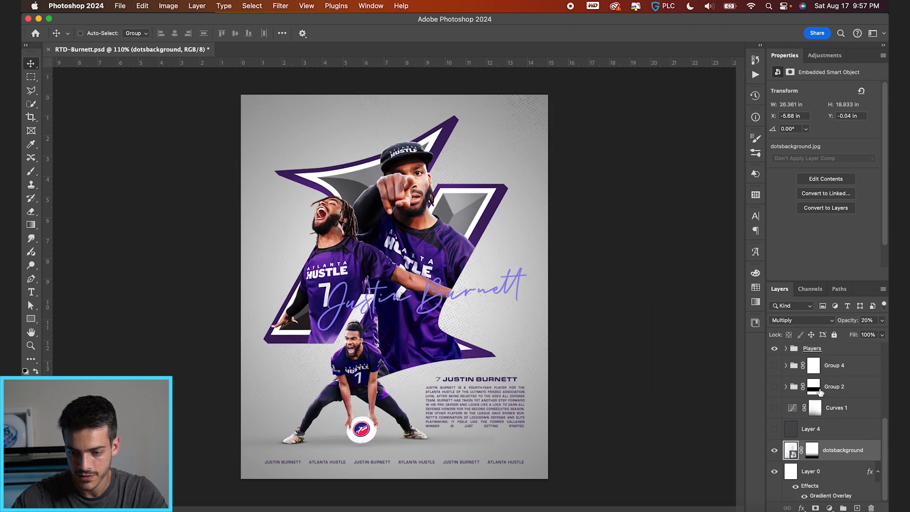
# Convert the Signature group into a smart object for smart filters.
pyautogui.scroll(5, 825, 427)
pyautogui.click(811, 422)
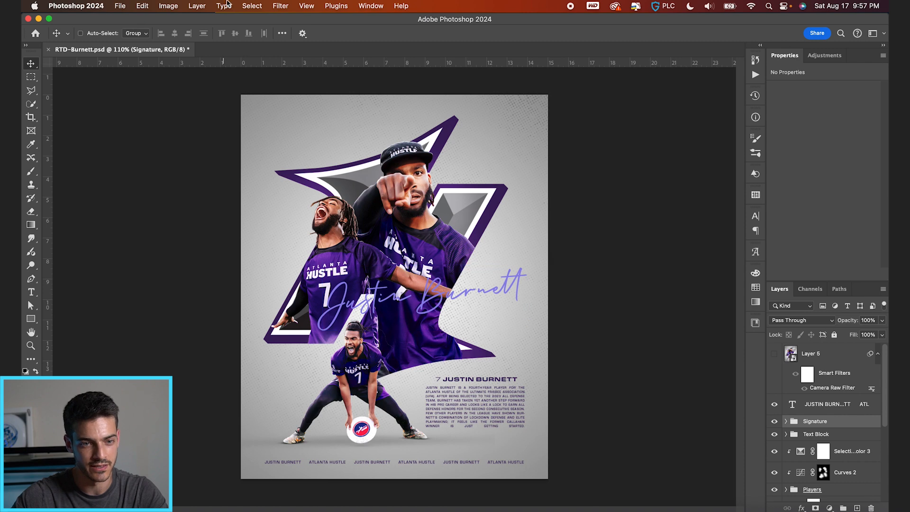
pyautogui.click(275, 5)
pyautogui.click(293, 35)
pyautogui.click(280, 6)
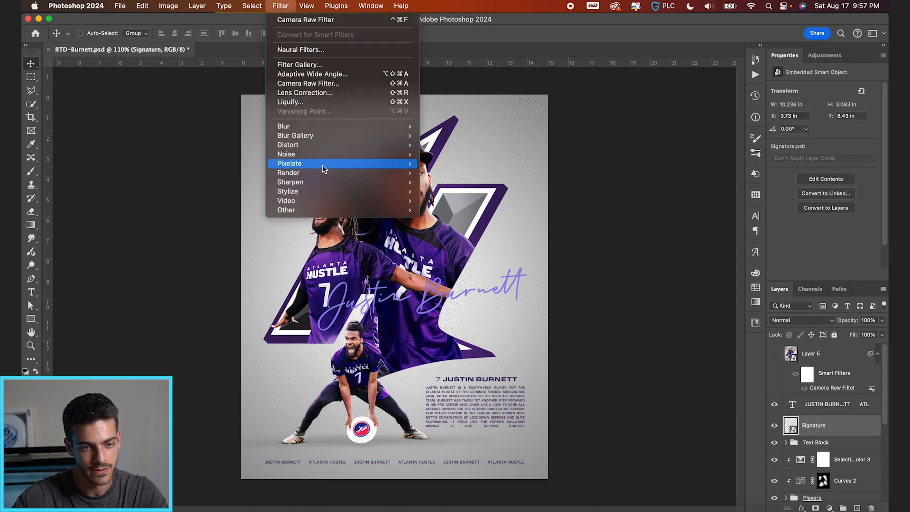
pyautogui.moveTo(303, 126)
pyautogui.click(453, 163)
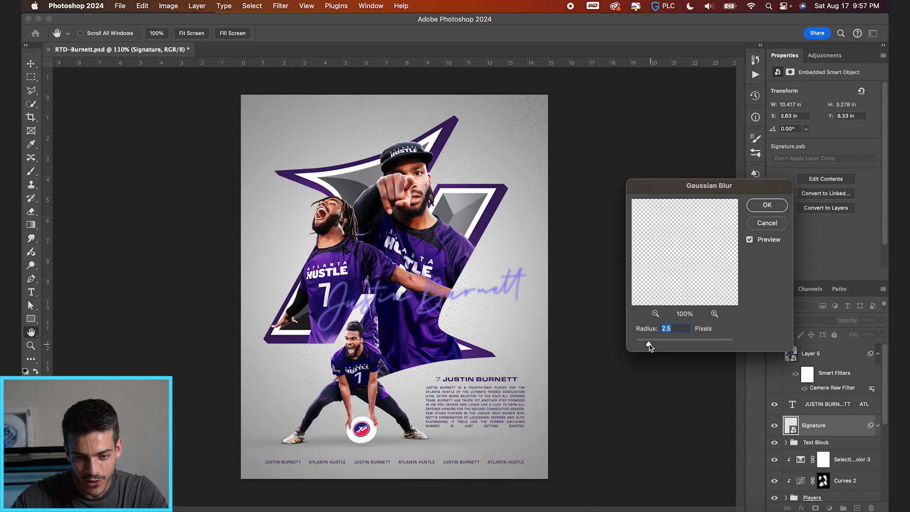
pyautogui.click(761, 223)
# Apply a Radial Blur to the Signature layer with amount 10, Zoom method and Good quality.
pyautogui.click(280, 6)
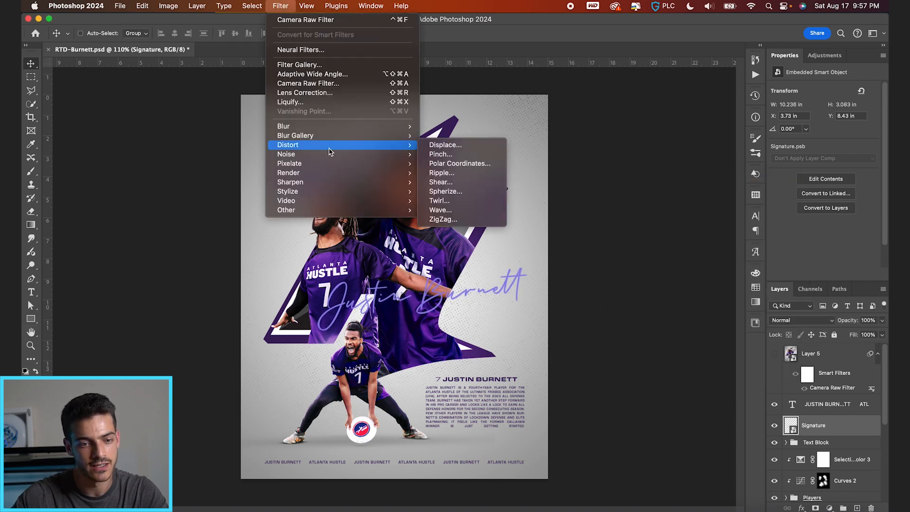
pyautogui.moveTo(330, 133)
pyautogui.click(445, 189)
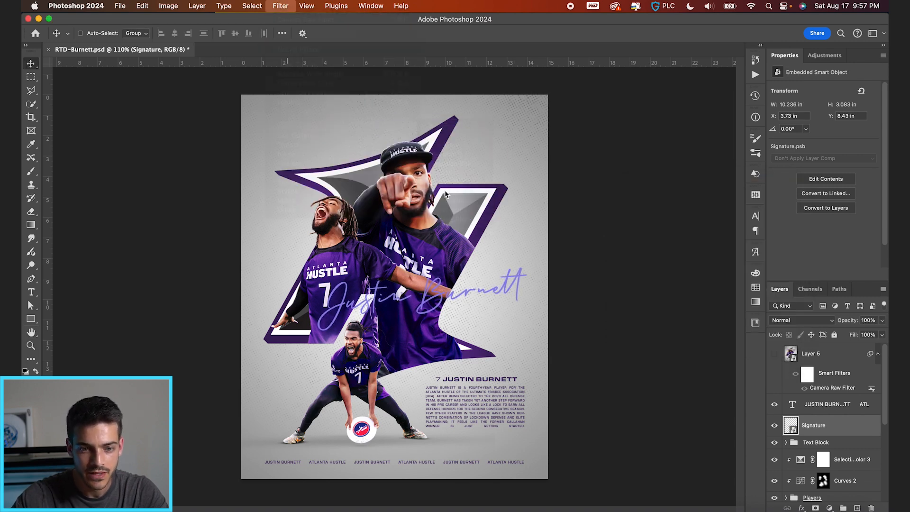
pyautogui.click(647, 209)
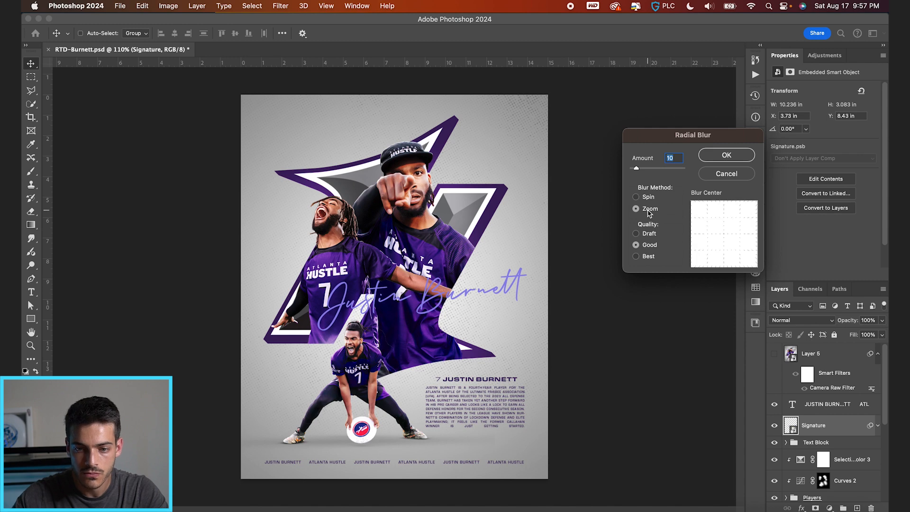
pyautogui.press('Return')
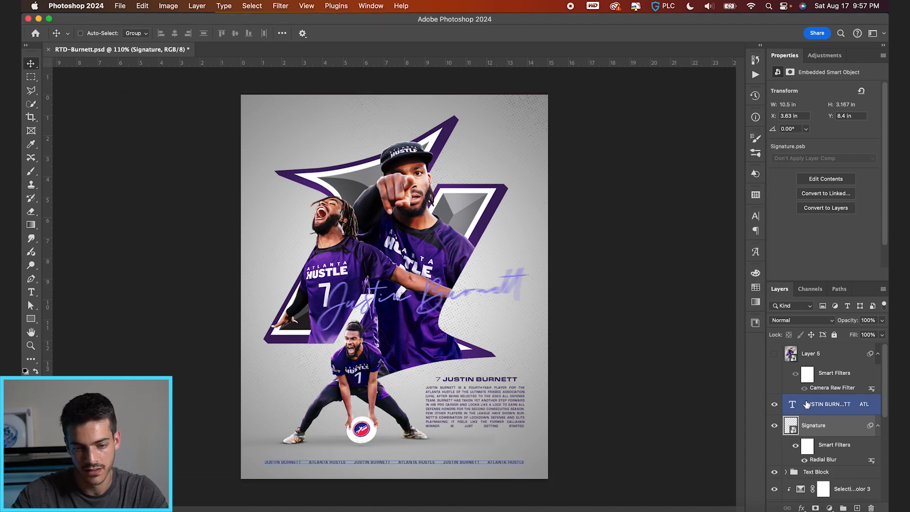
# Duplicate the blurred Signature layer to strengthen it.
pyautogui.press('super+j')
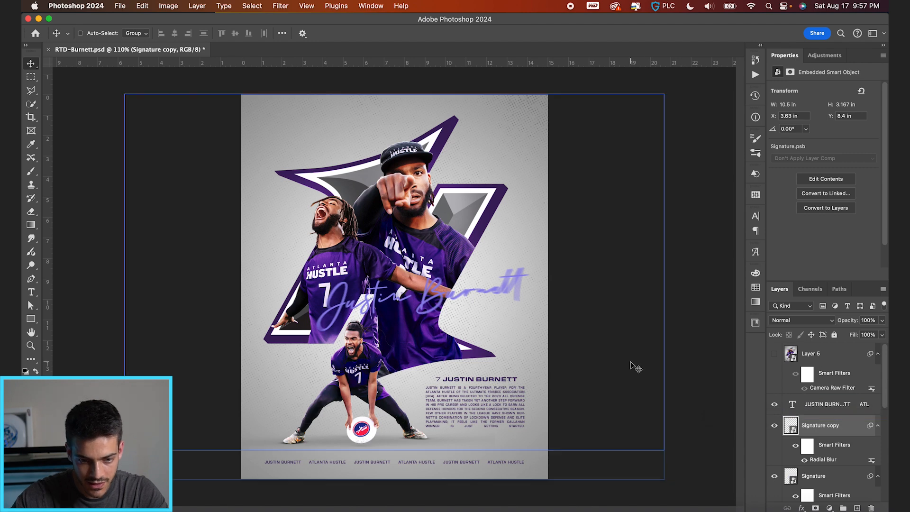
pyautogui.scroll(3, 559, 320)
pyautogui.scroll(-4, 559, 320)
pyautogui.click(794, 406)
# Stamp all visible layers onto a new layer above hidden Layer 5 and convert it for smart filters.
pyautogui.click(806, 355)
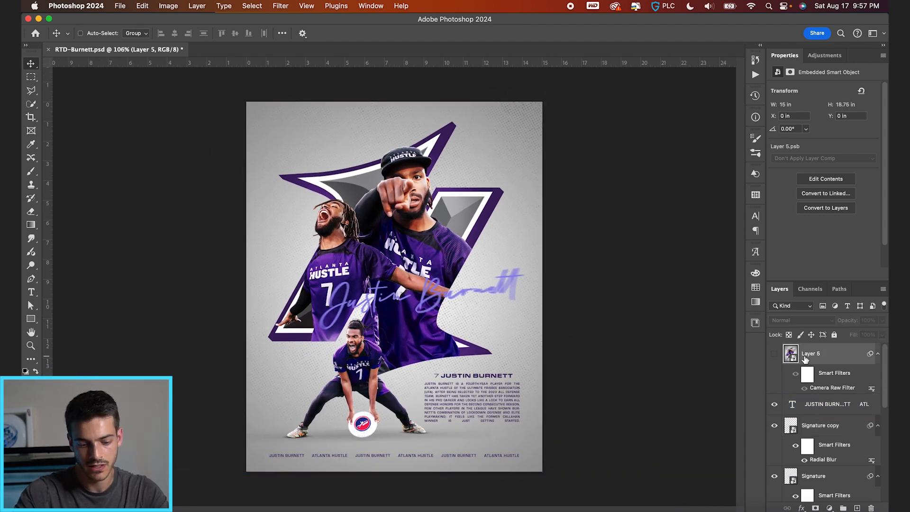
pyautogui.press('super+shift+alt+n')
pyautogui.press('super+alt+shift+e')
pyautogui.click(279, 5)
pyautogui.click(313, 44)
# Apply a Camera Raw filter with default settings to the new merged layer, and delete that filter.
pyautogui.click(280, 5)
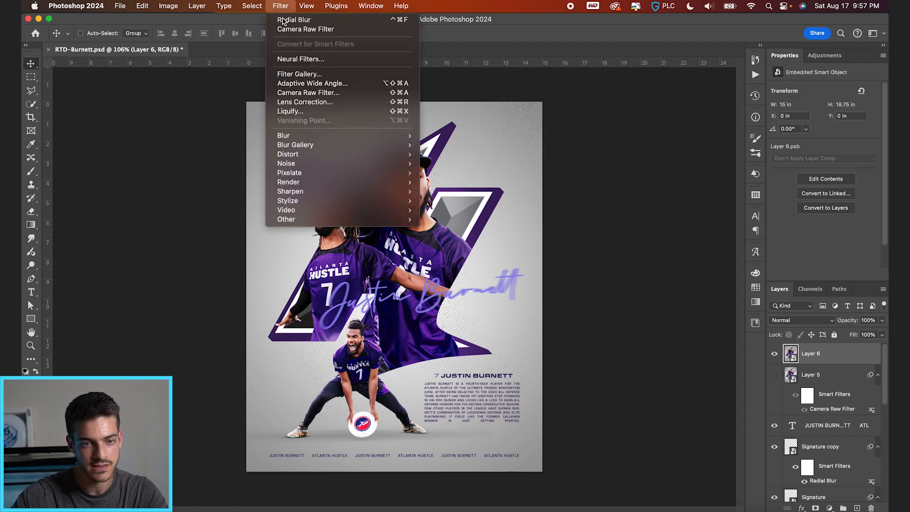
pyautogui.click(286, 30)
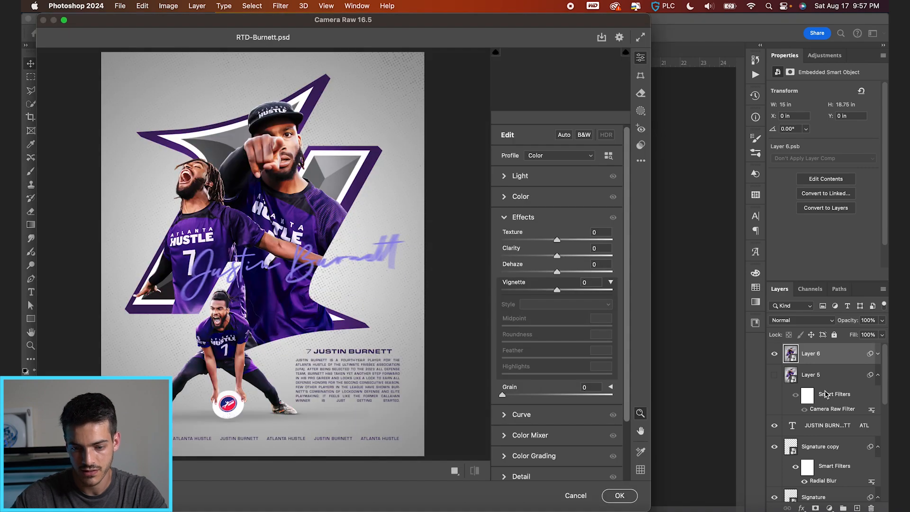
pyautogui.press('alt')
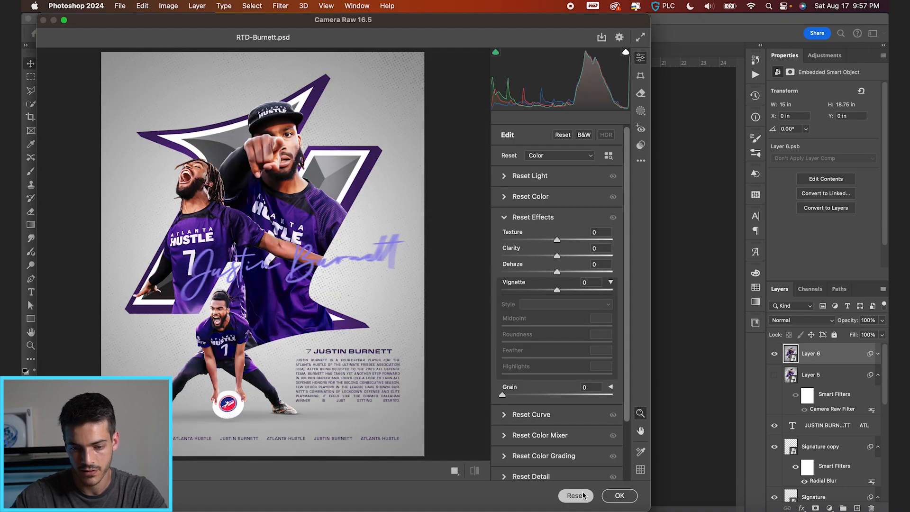
pyautogui.click(618, 497)
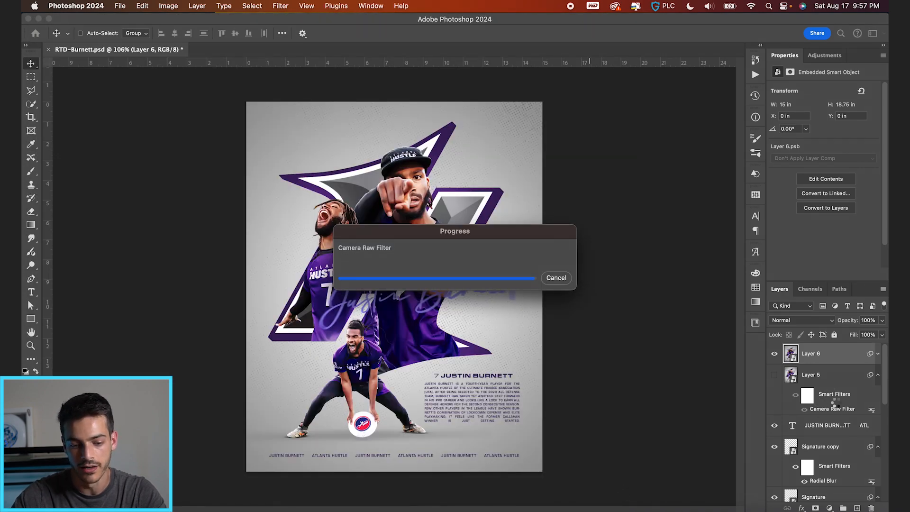
pyautogui.moveTo(831, 379); pyautogui.dragTo(872, 508)
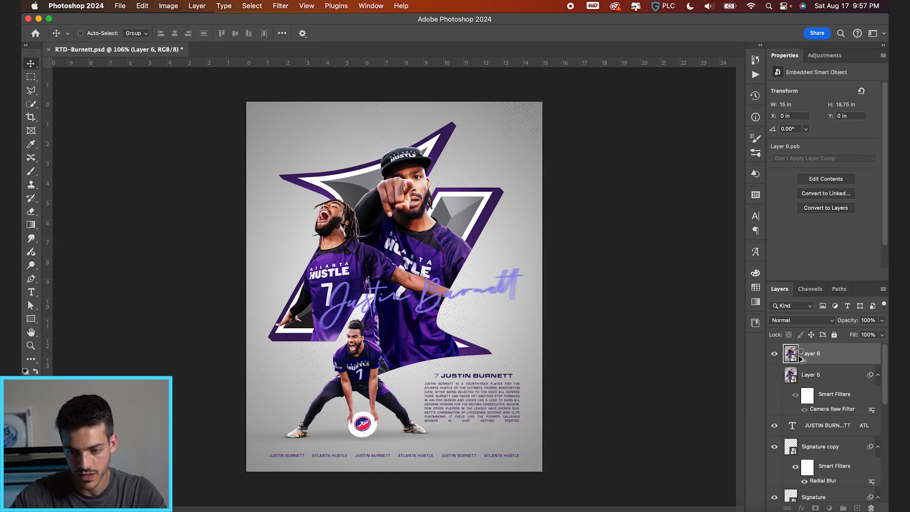
# Copy the Camera Raw smart filter from Layer 5 onto the new merged layer.
pyautogui.moveTo(834, 394); pyautogui.dragTo(827, 356)
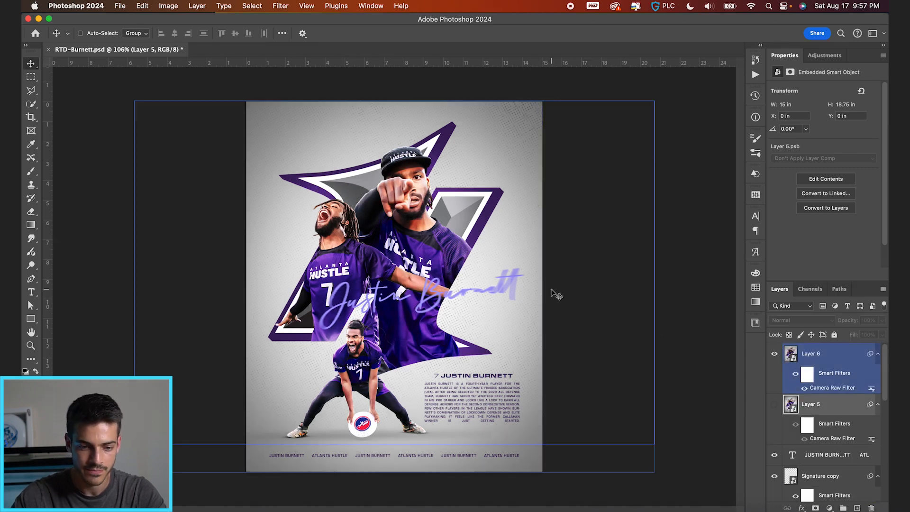